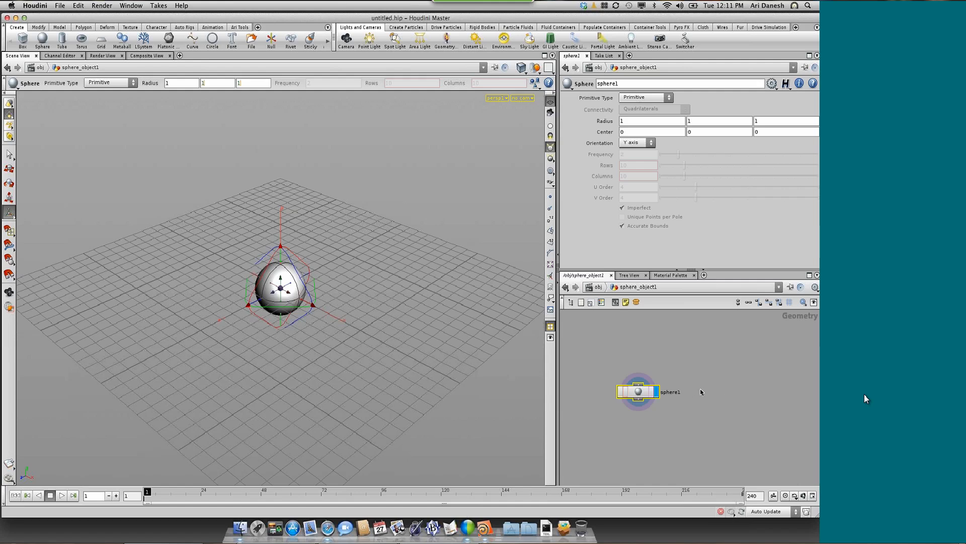
# Add a box node beside the existing sphere node in the geometry network
pyautogui.press('Tab')
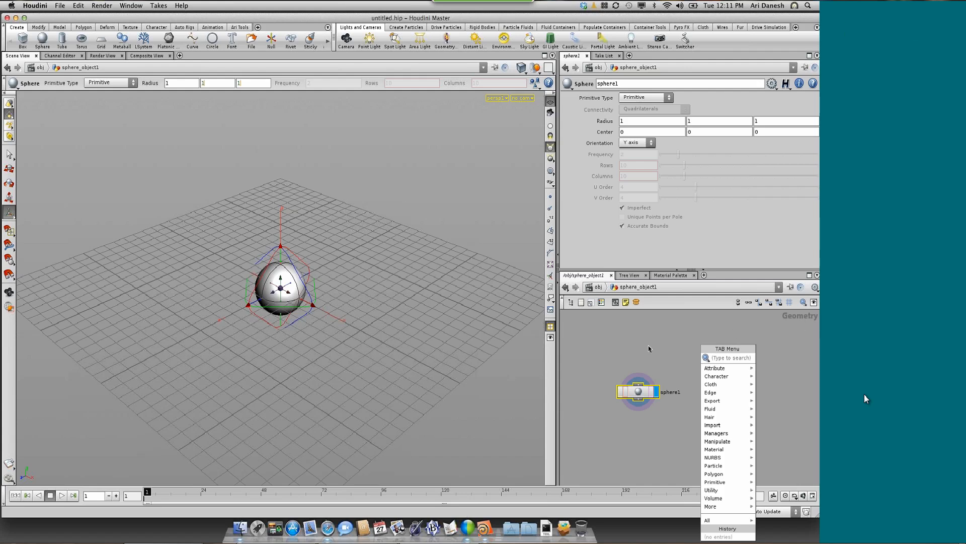
pyautogui.write('box')
pyautogui.press('Return')
pyautogui.click(718, 392)
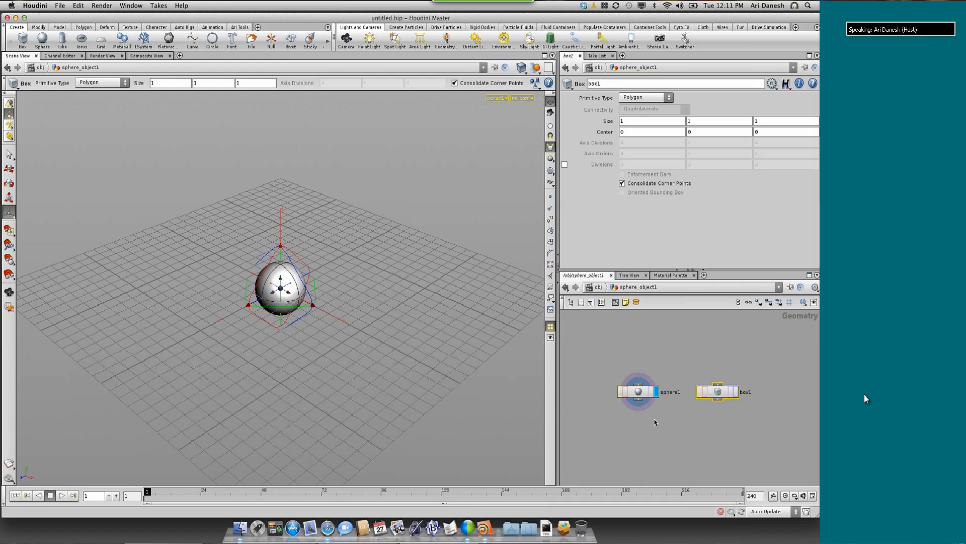
# Switch the display flag to the box node, back to the sphere node, and to the box again
pyautogui.scroll(-1, 654, 417)
pyautogui.scroll(3, 653, 419)
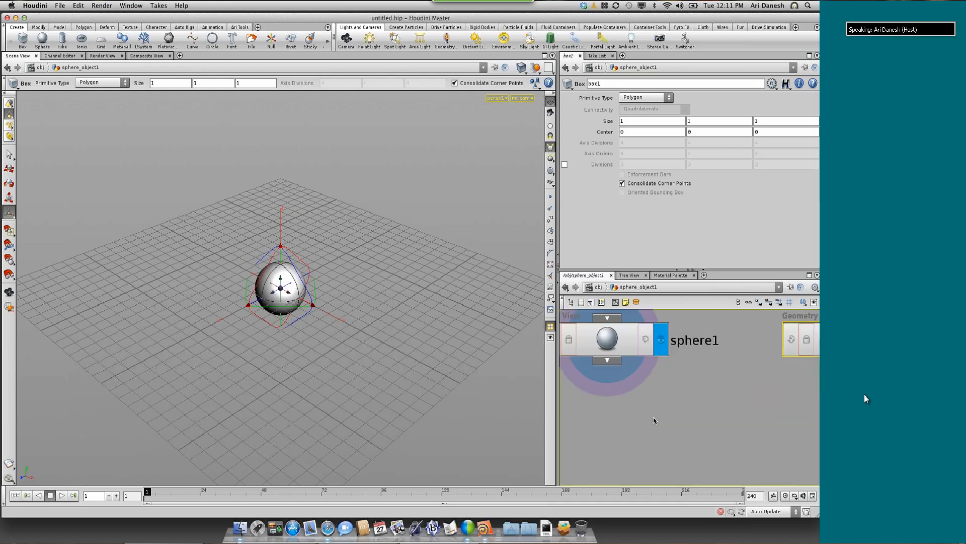
pyautogui.scroll(-1, 623, 396)
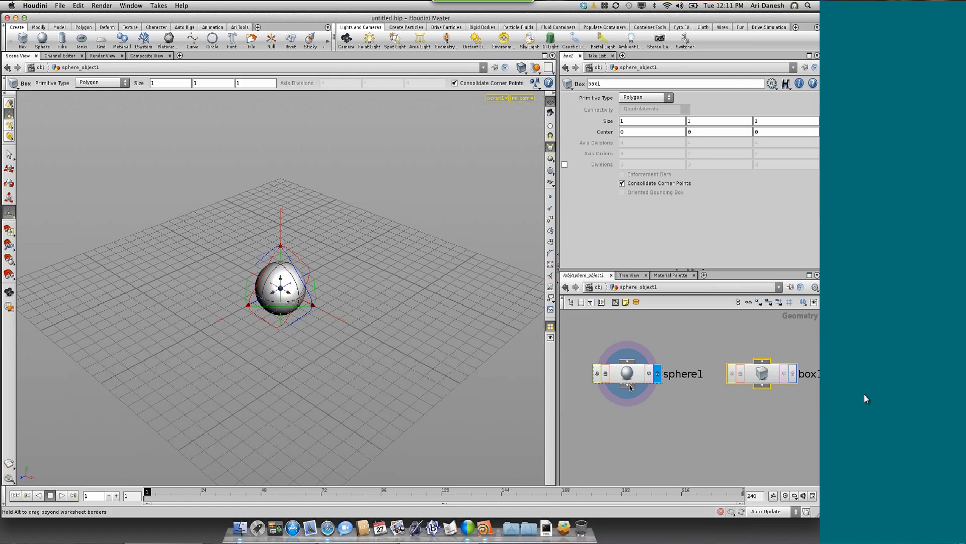
pyautogui.moveTo(643, 382); pyautogui.dragTo(648, 393)
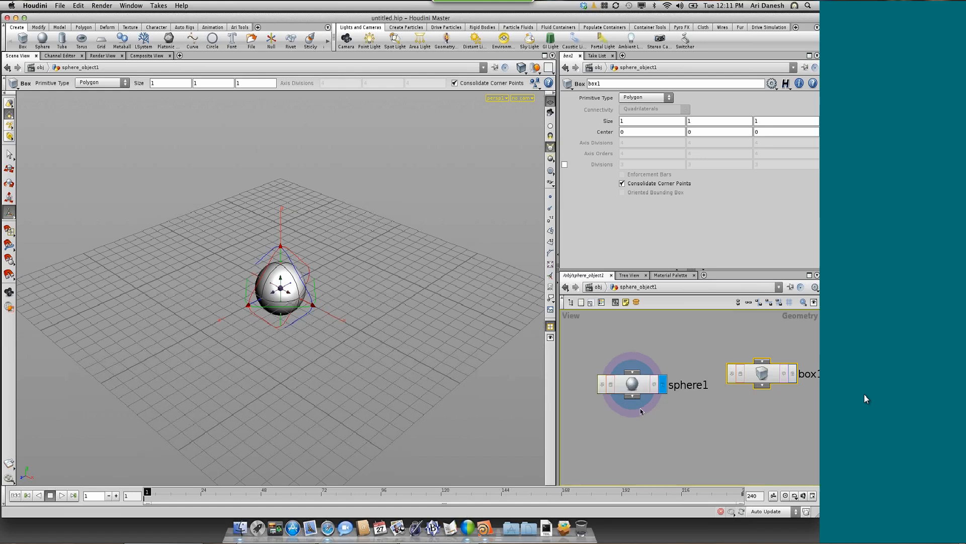
pyautogui.scroll(-3, 642, 411)
pyautogui.scroll(4, 642, 411)
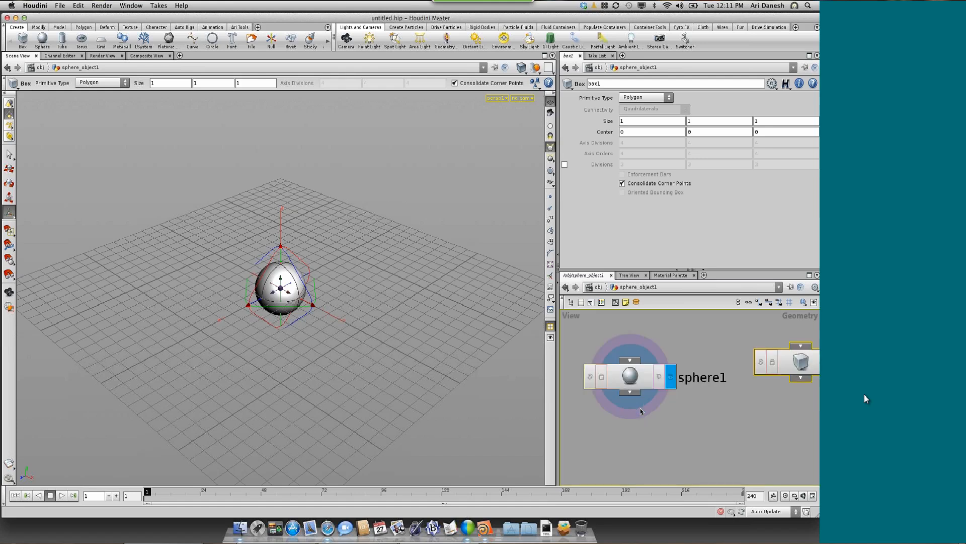
pyautogui.scroll(2, 640, 409)
pyautogui.scroll(-2, 649, 447)
pyautogui.scroll(1, 668, 431)
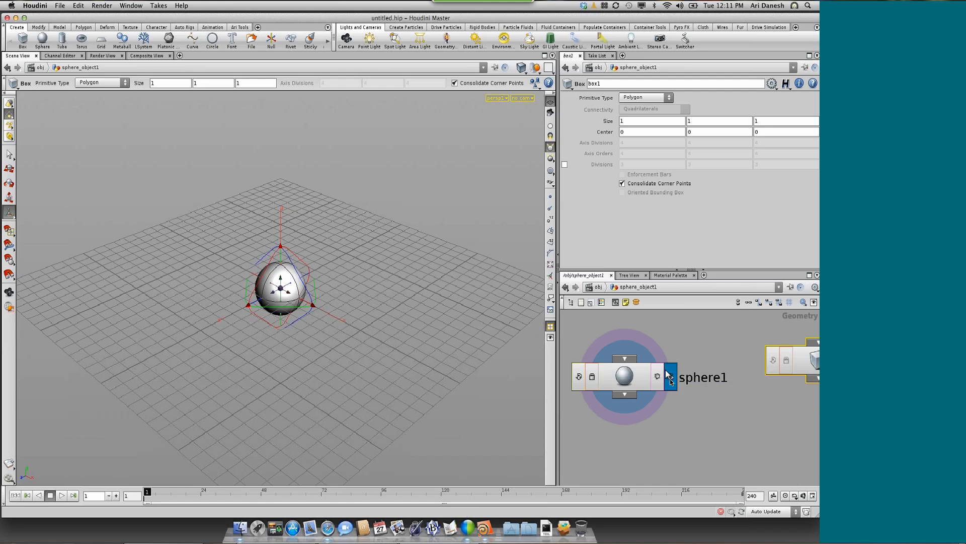
pyautogui.keyDown('alt'); pyautogui.moveTo(731, 420); pyautogui.dragTo(733, 416, button='right'); pyautogui.keyUp('alt')
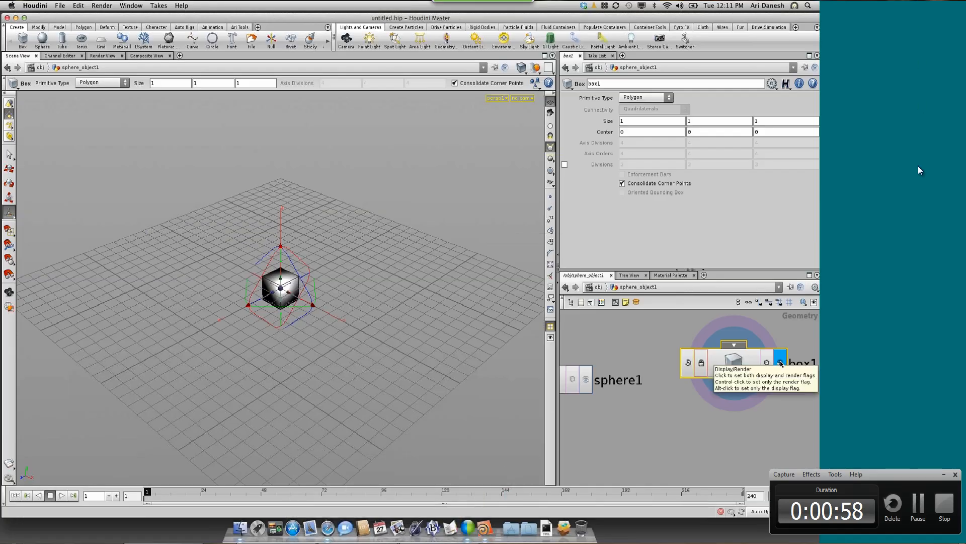
pyautogui.click(945, 475)
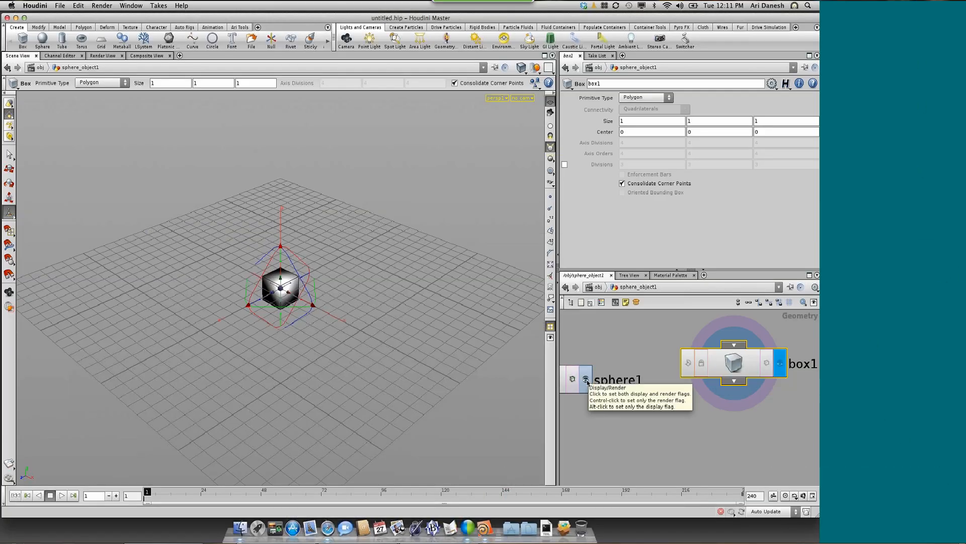
pyautogui.click(586, 380)
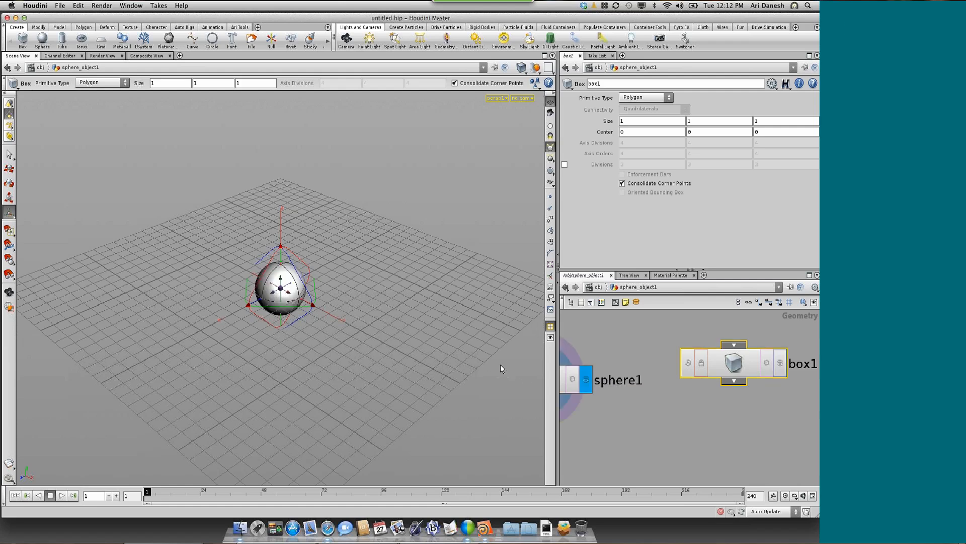
pyautogui.click(780, 362)
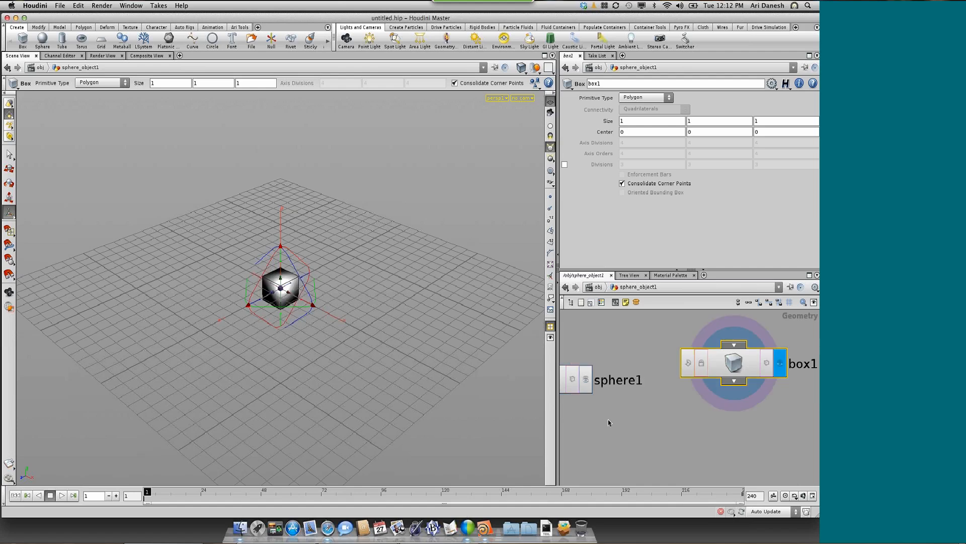
# Turn on the sphere node's template flag to compare its wireframe with the displayed box in the viewport
pyautogui.scroll(-1, 611, 421)
pyautogui.scroll(1, 675, 415)
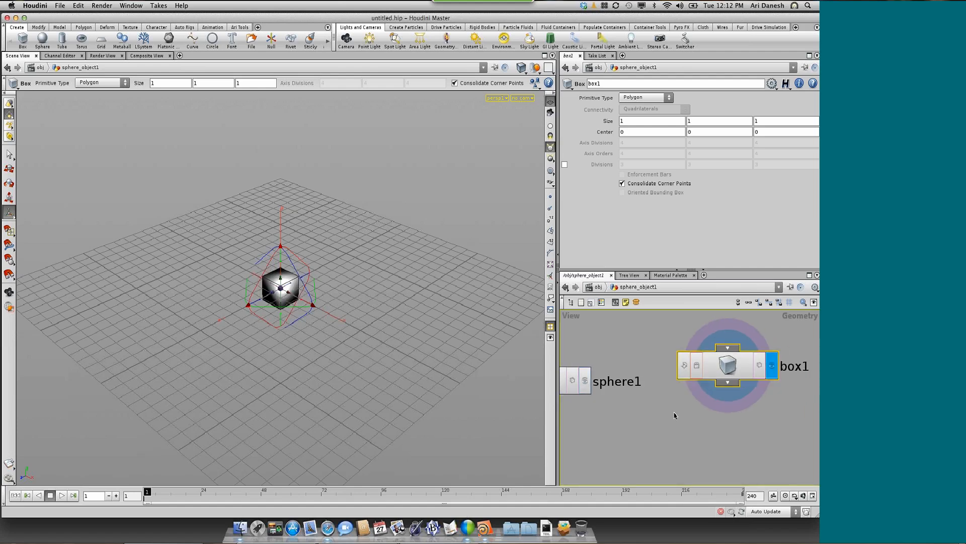
pyautogui.scroll(1, 675, 415)
pyautogui.scroll(-4, 609, 426)
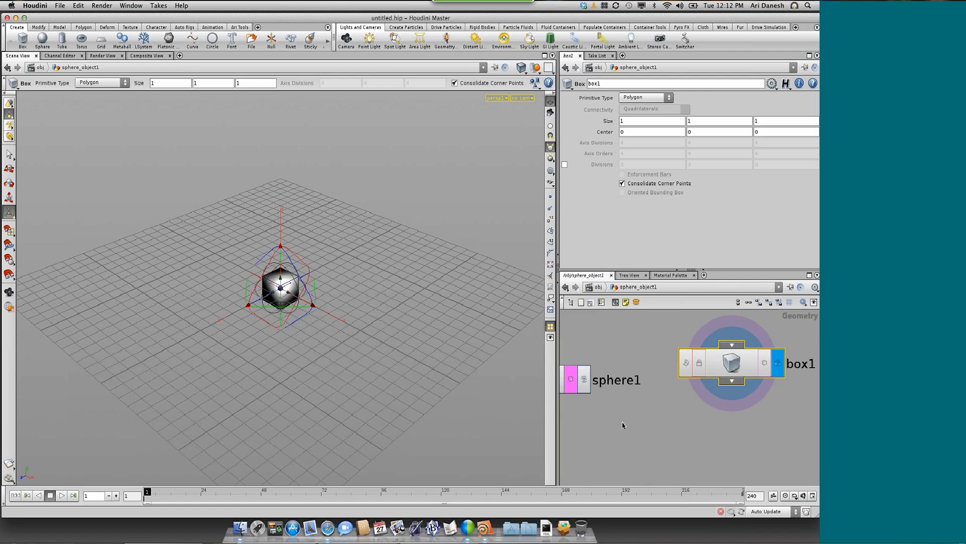
pyautogui.moveTo(591, 407); pyautogui.dragTo(593, 402)
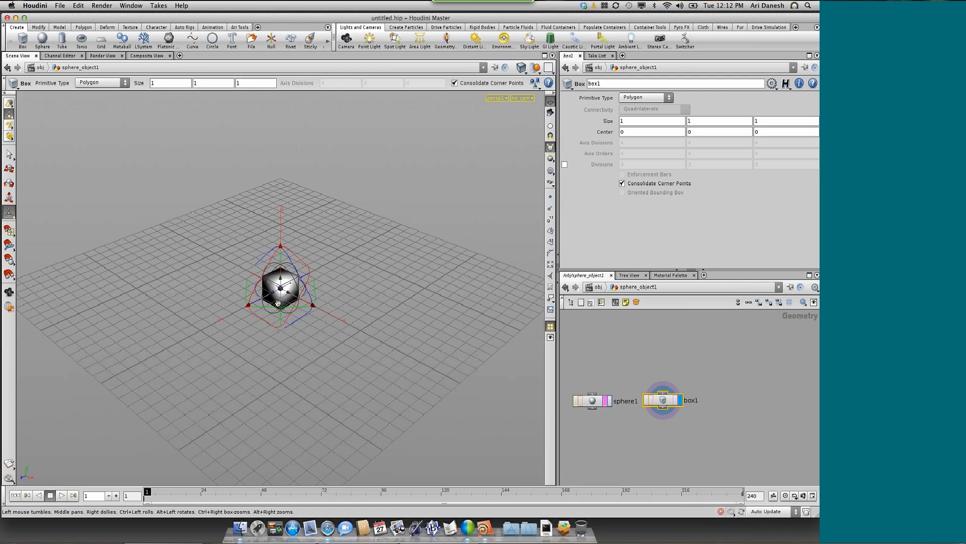
pyautogui.scroll(4, 278, 303)
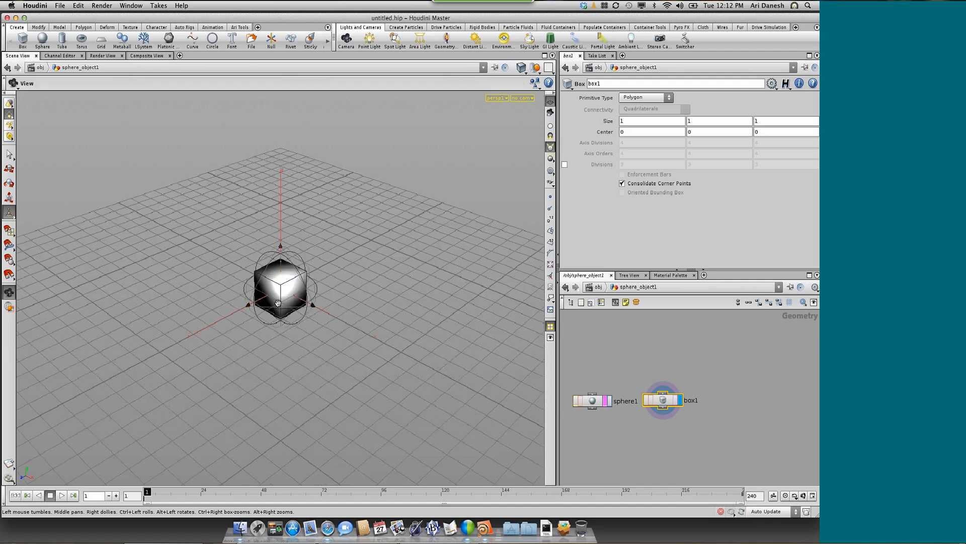
pyautogui.scroll(3, 278, 303)
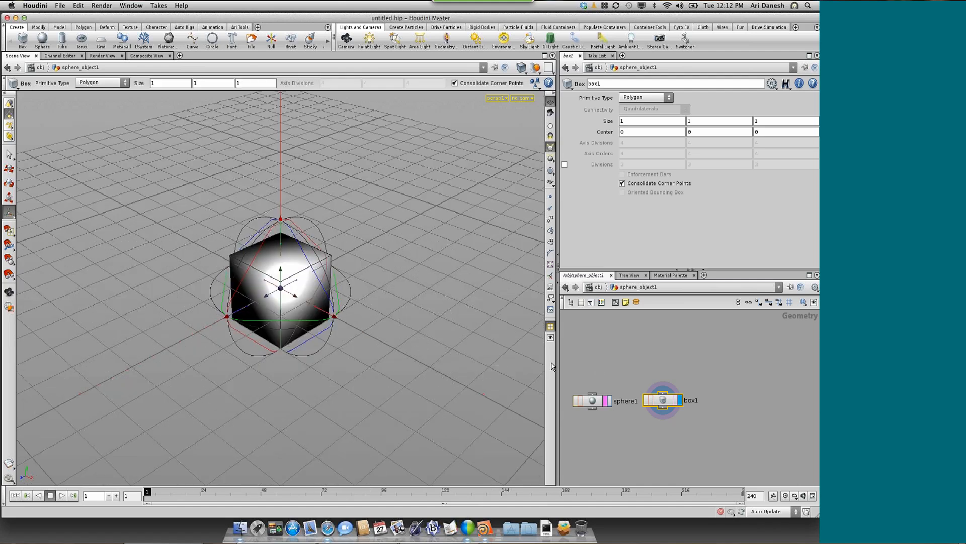
# Display and select the sphere node with its template flag off, and view it from near ground level
pyautogui.click(609, 401)
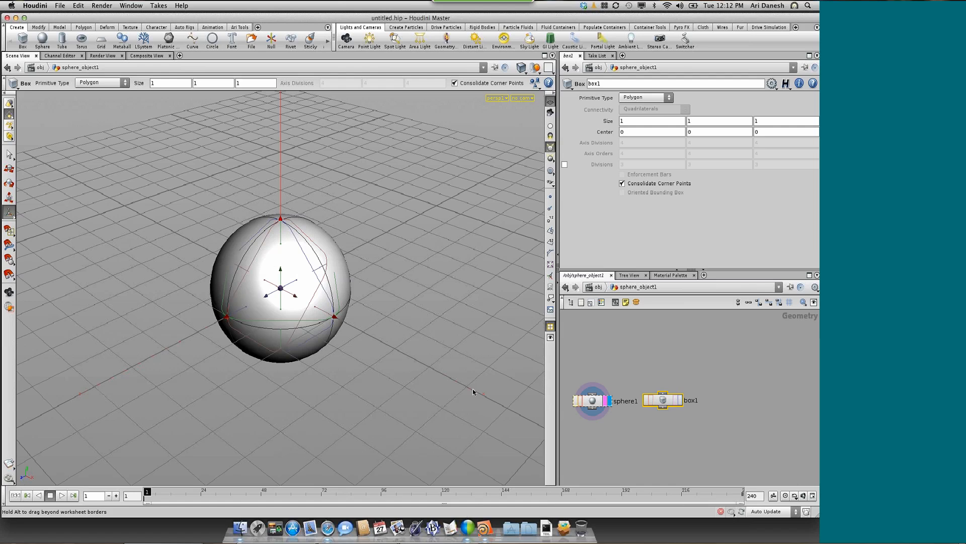
pyautogui.press('Return')
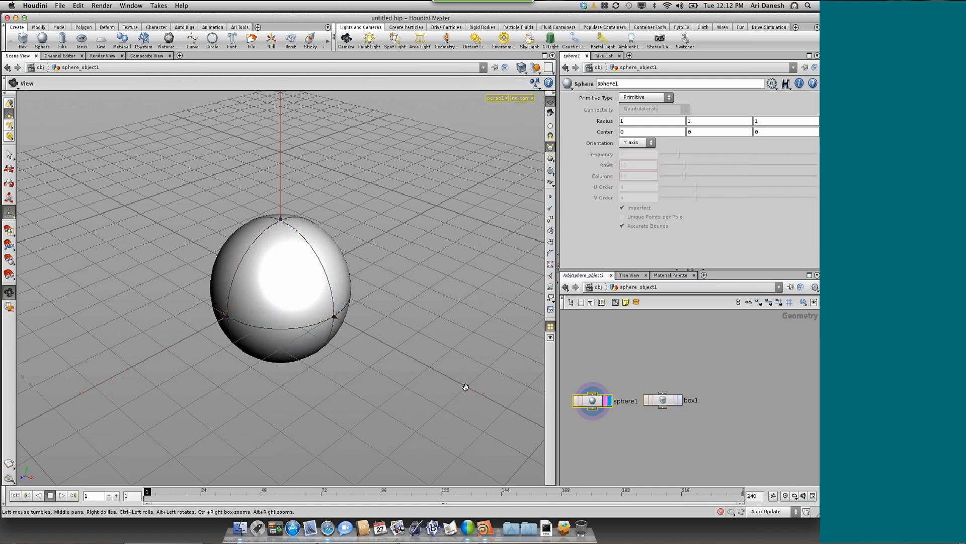
pyautogui.moveTo(463, 388); pyautogui.dragTo(258, 336)
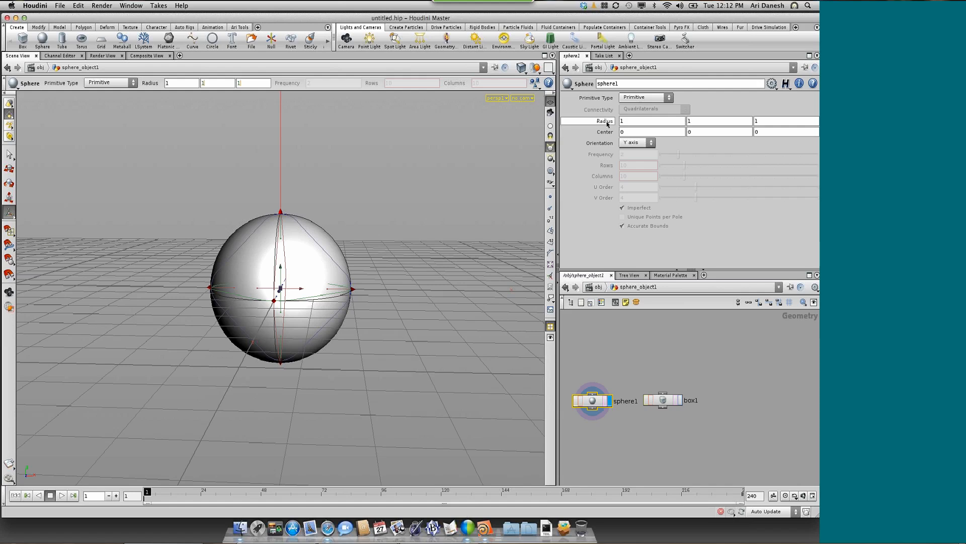
# Set the sphere's radius to 1.5 on all axes and its Y center to 1.5
pyautogui.moveTo(608, 123); pyautogui.dragTo(607, 125, button='middle')
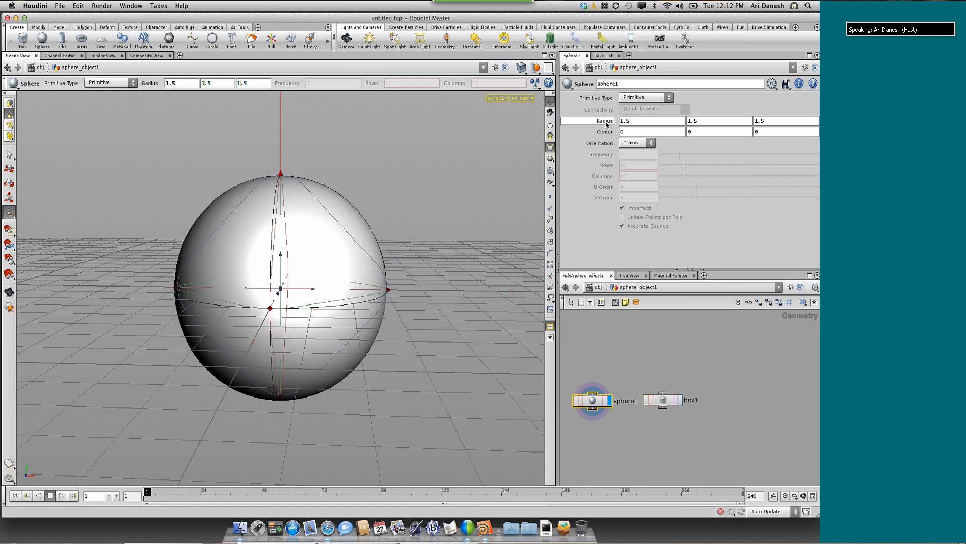
pyautogui.moveTo(606, 124)
pyautogui.mouseDown(button='middle')
pyautogui.moveTo(637, 121)
pyautogui.moveTo(610, 122)
pyautogui.moveTo(609, 160)
pyautogui.moveTo(607, 107)
pyautogui.moveTo(631, 105)
pyautogui.moveTo(638, 128)
pyautogui.moveTo(613, 129)
pyautogui.moveTo(666, 136)
pyautogui.moveTo(612, 131)
pyautogui.mouseUp(button='middle')
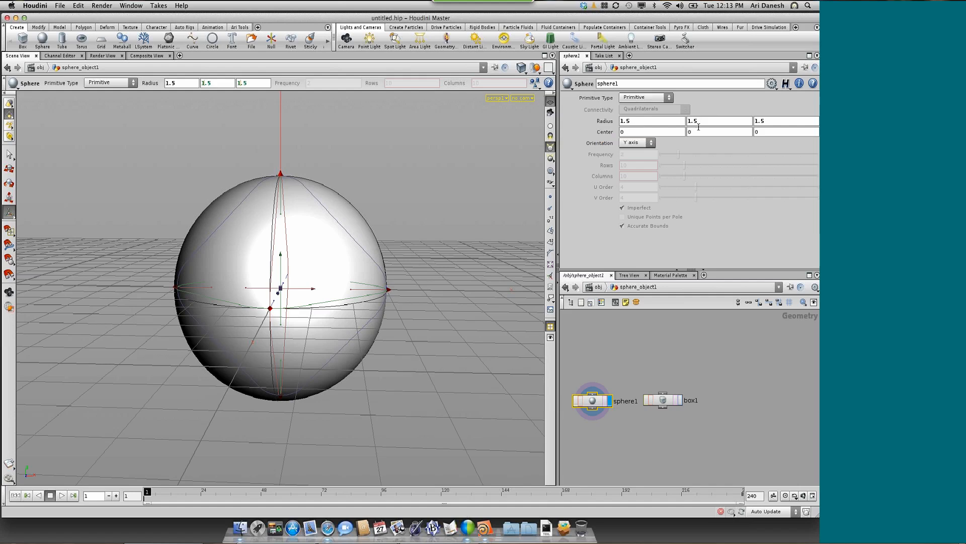
pyautogui.moveTo(693, 133); pyautogui.dragTo(686, 133)
pyautogui.write('1.5')
pyautogui.press('Return')
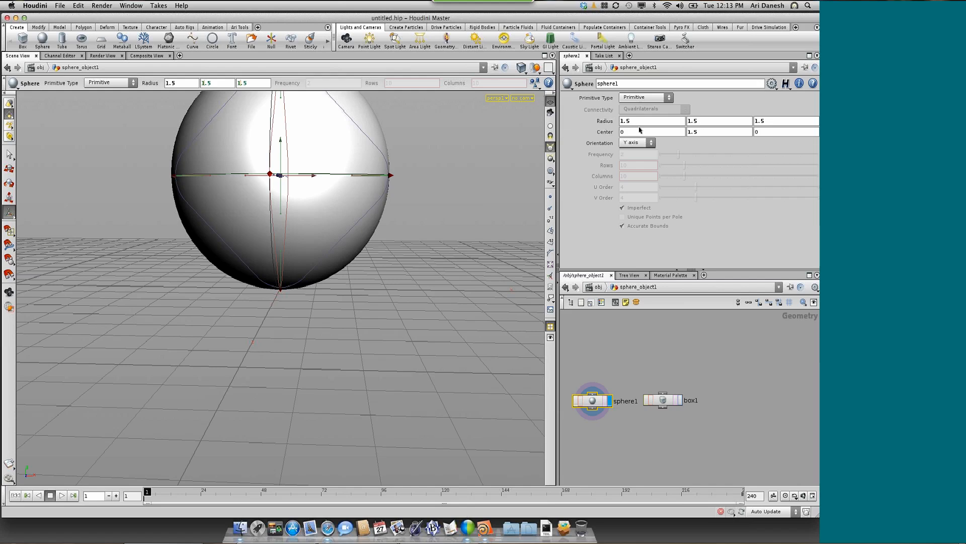
# Set the sphere's radius to 2 on all axes and link its Y center to the Y radius through a relative reference
pyautogui.moveTo(606, 123); pyautogui.dragTo(650, 123, button='middle')
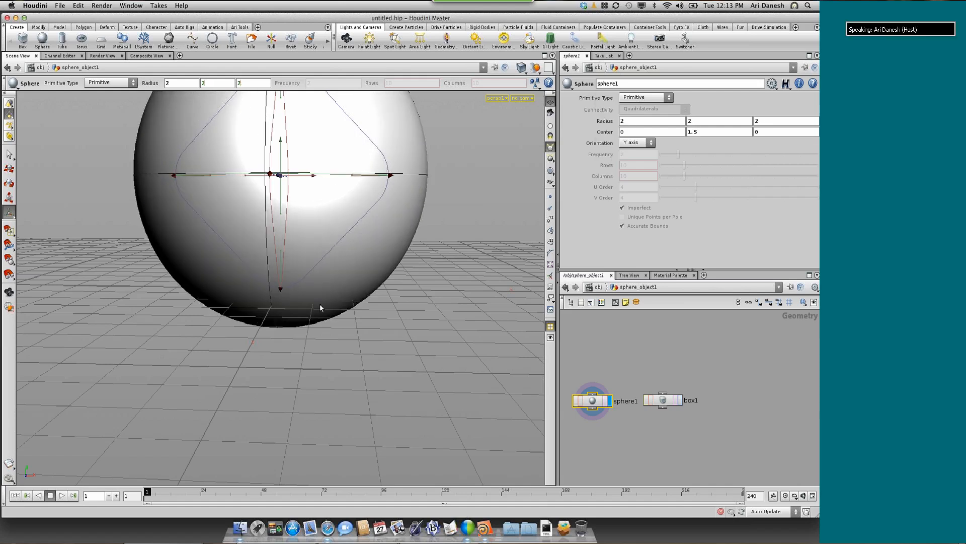
pyautogui.rightClick(709, 123)
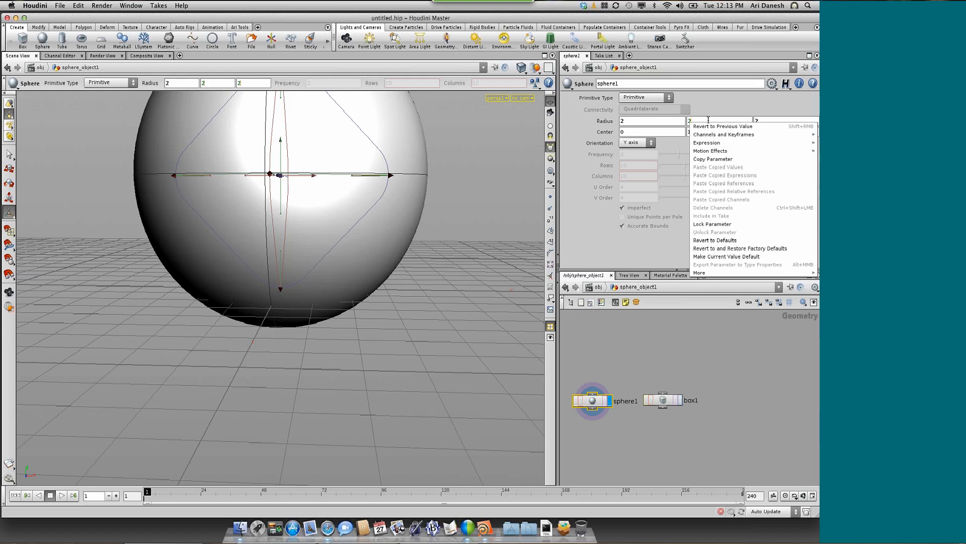
pyautogui.click(711, 160)
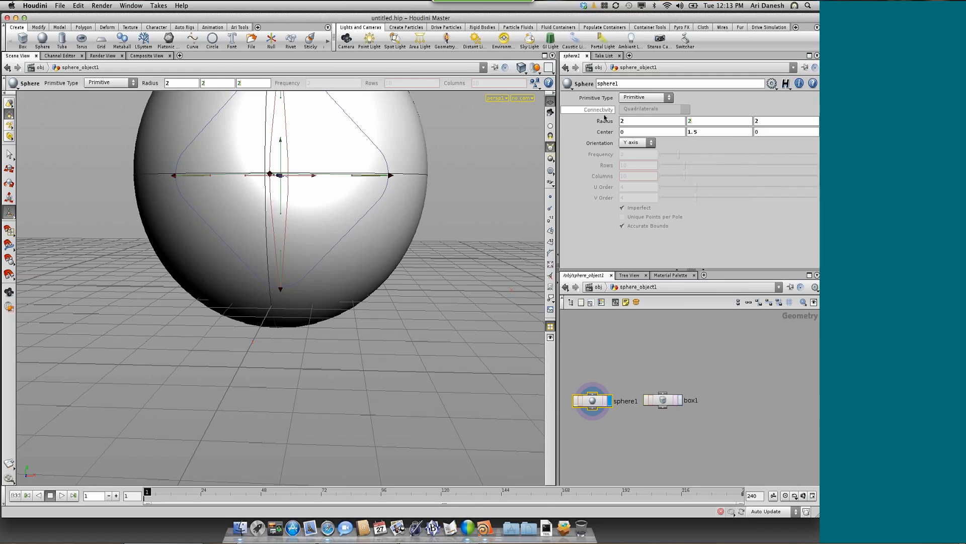
pyautogui.moveTo(605, 122)
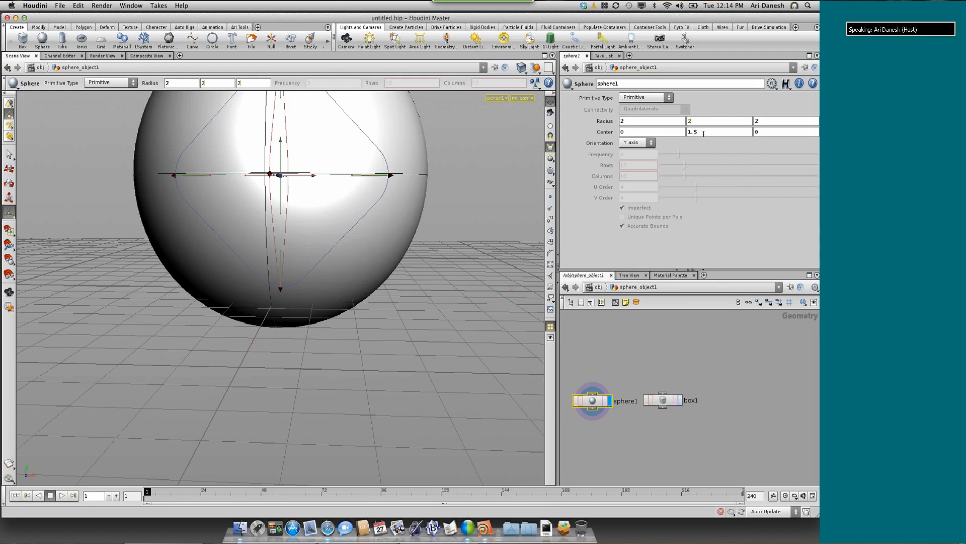
pyautogui.rightClick(703, 134)
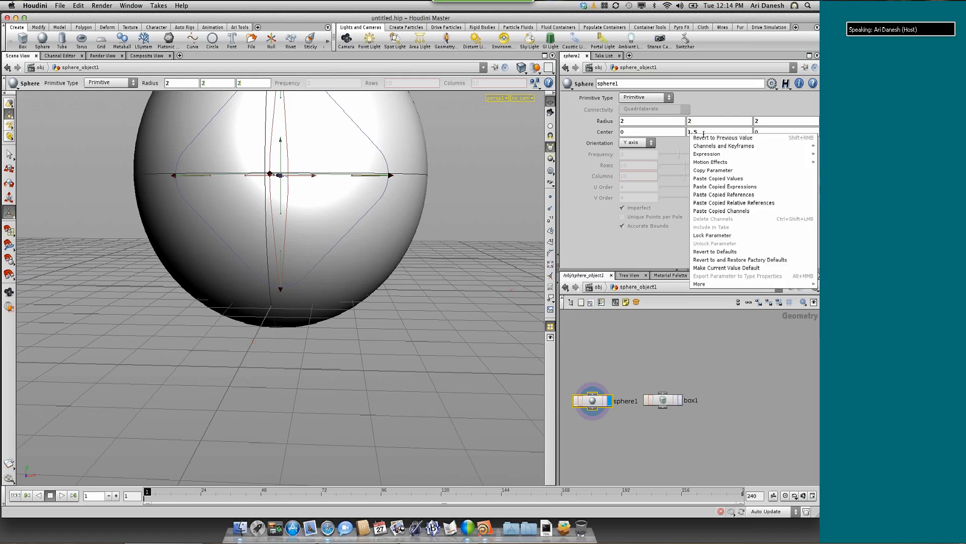
pyautogui.click(724, 203)
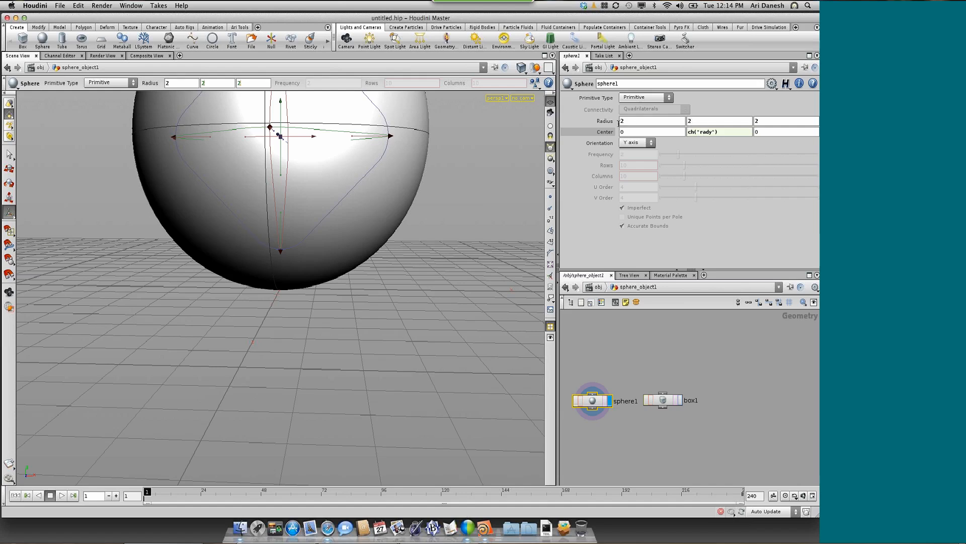
# Test the linked Y center by varying the sphere's uniform radius, ending at about 1.52, and toggle the center between expression and value
pyautogui.moveTo(598, 122); pyautogui.dragTo(534, 211, button='middle')
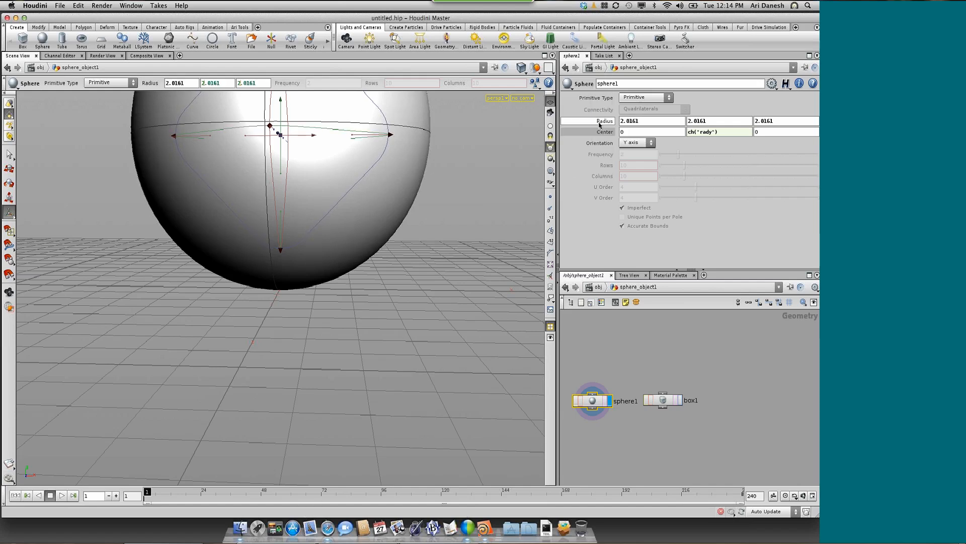
pyautogui.moveTo(559, 122); pyautogui.dragTo(586, 124, button='middle')
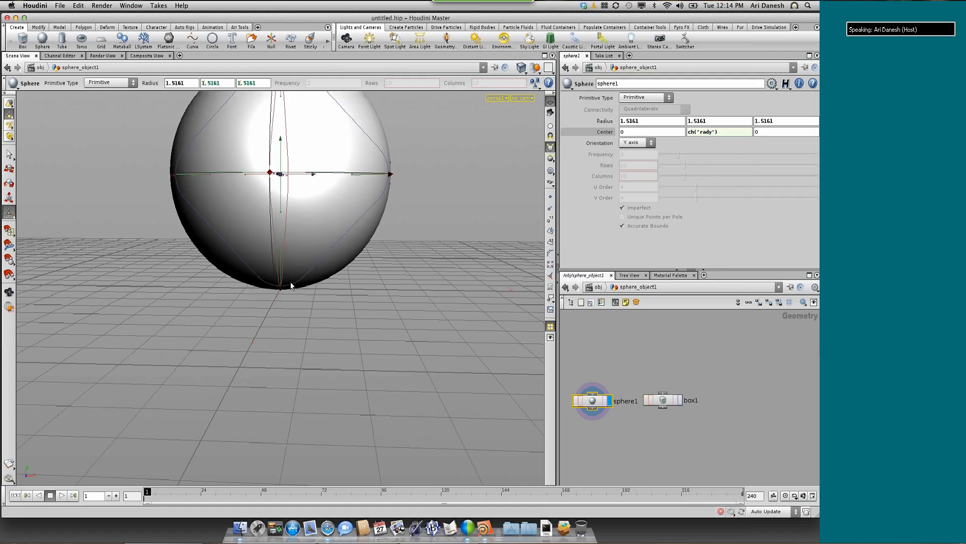
pyautogui.click(601, 133)
pyautogui.moveTo(577, 124); pyautogui.dragTo(602, 132, button='middle')
pyautogui.click(603, 132)
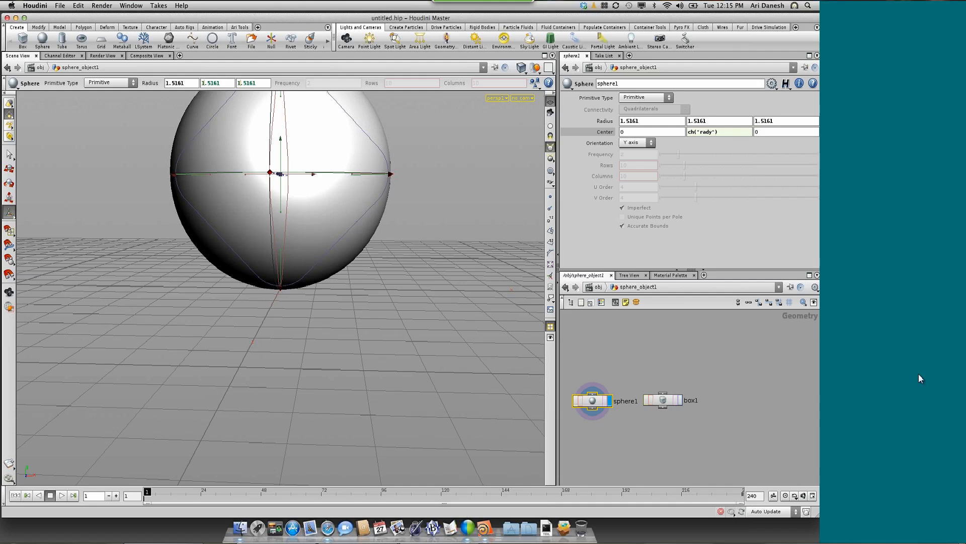
# Switch to the WebEx session and check its chat and Q&A for participants' questions
pyautogui.click(521, 7)
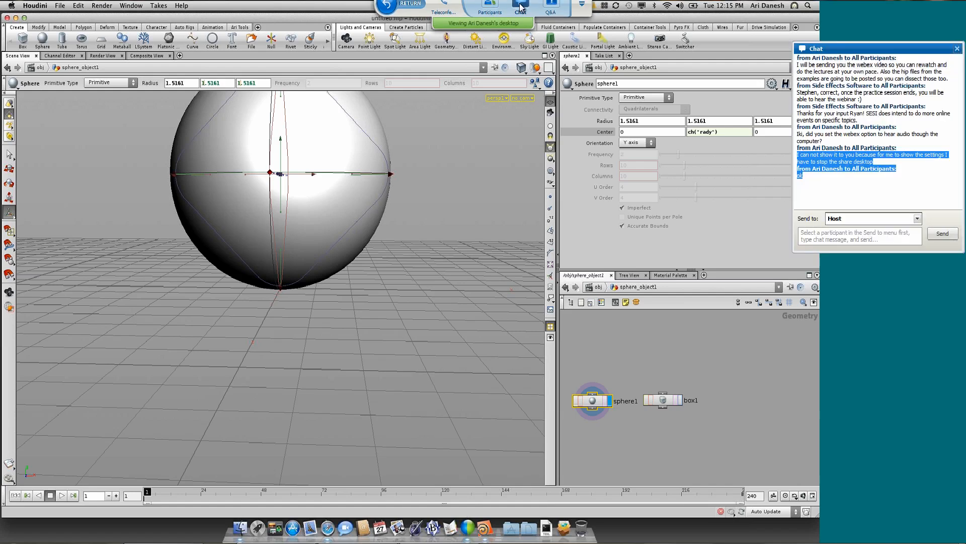
pyautogui.click(520, 7)
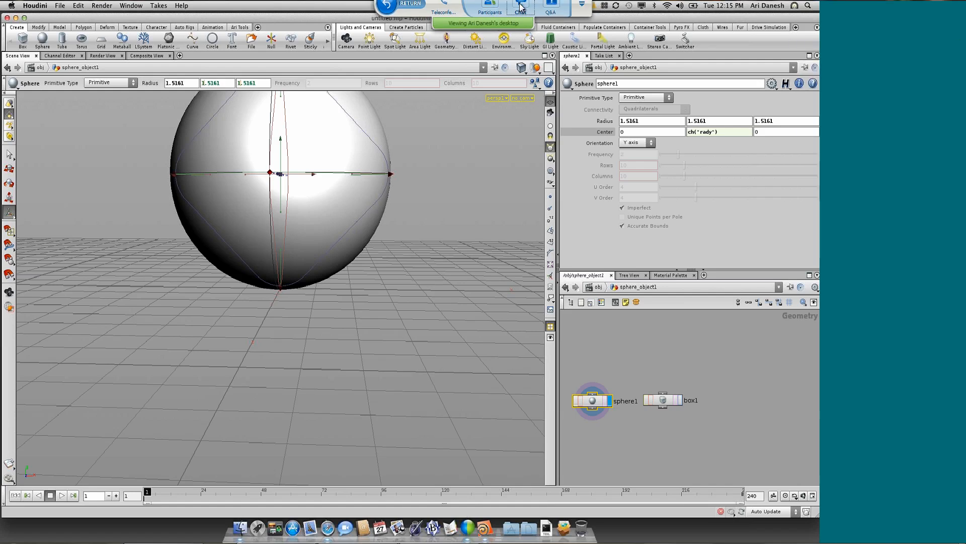
pyautogui.click(552, 7)
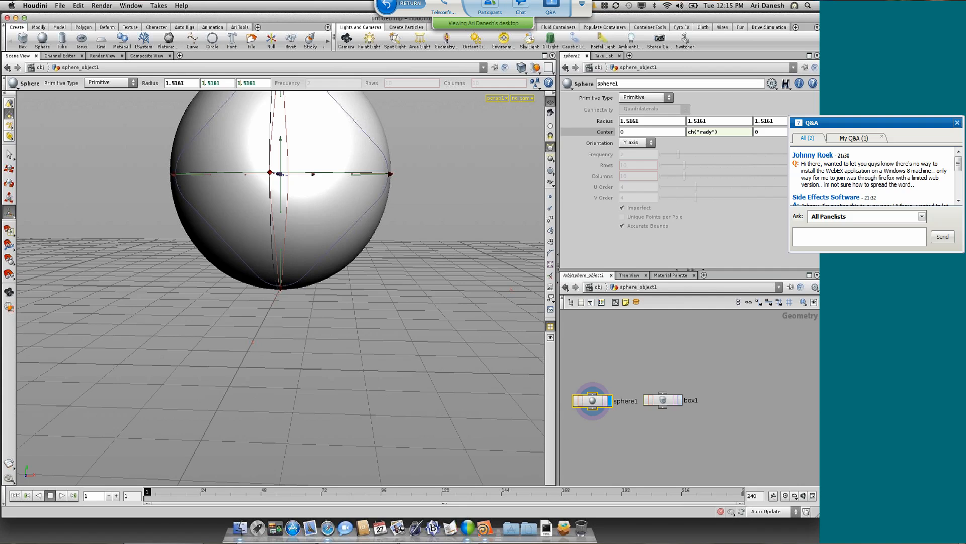
pyautogui.moveTo(962, 167)
pyautogui.mouseDown()
pyautogui.moveTo(963, 196)
pyautogui.moveTo(962, 163)
pyautogui.mouseUp()
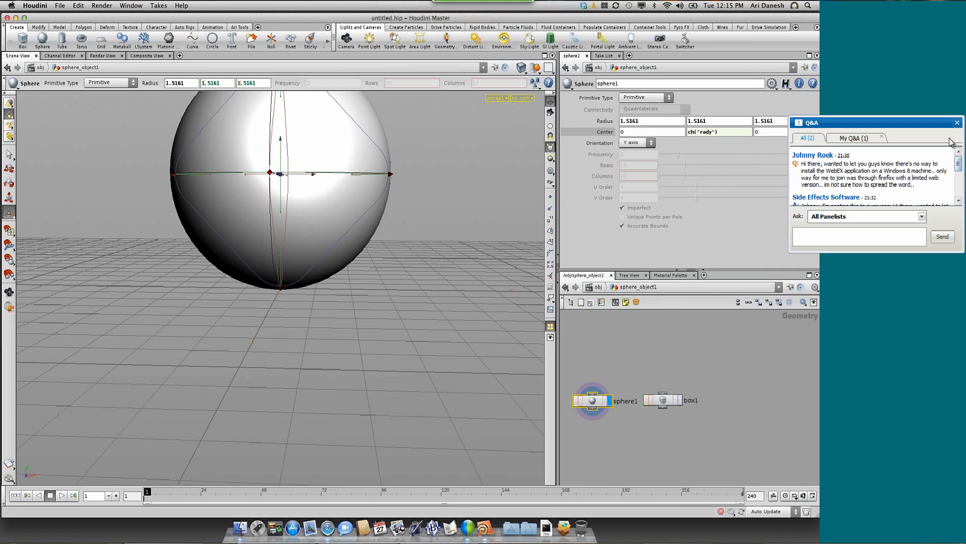
# Close the Q&A window and switch the viewport between geometry selection and the View tool, ending in the View tool
pyautogui.click(958, 124)
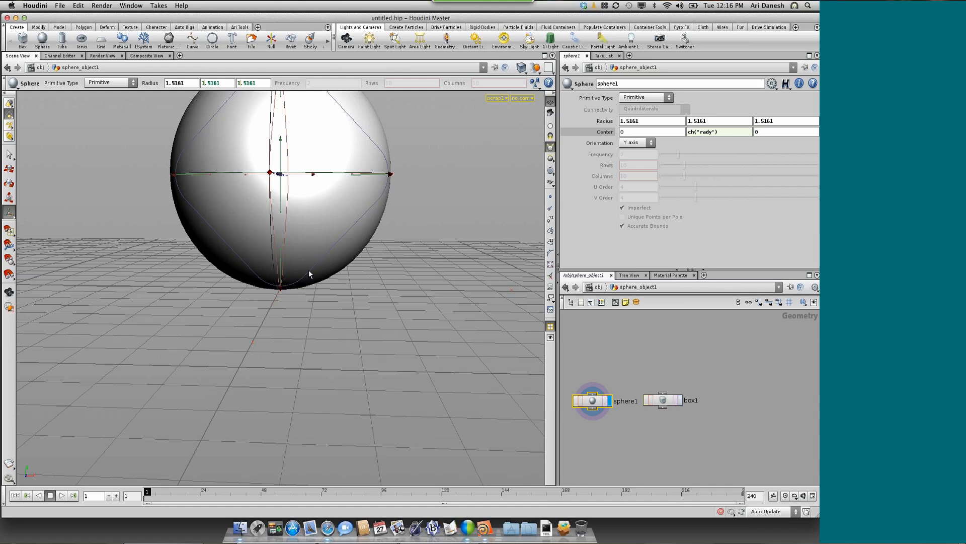
pyautogui.press('s')
pyautogui.press('Escape')
pyautogui.press('s')
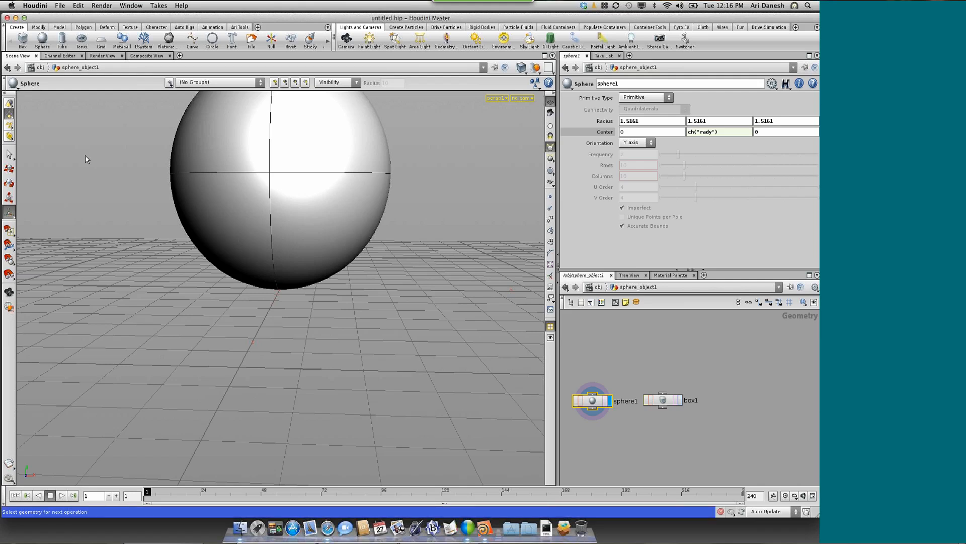
pyautogui.press('Escape')
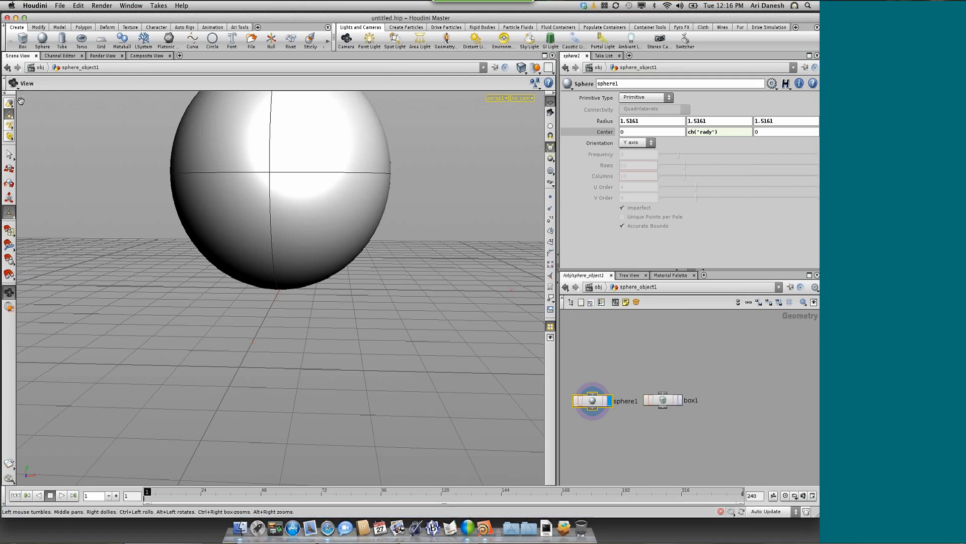
pyautogui.press('Escape')
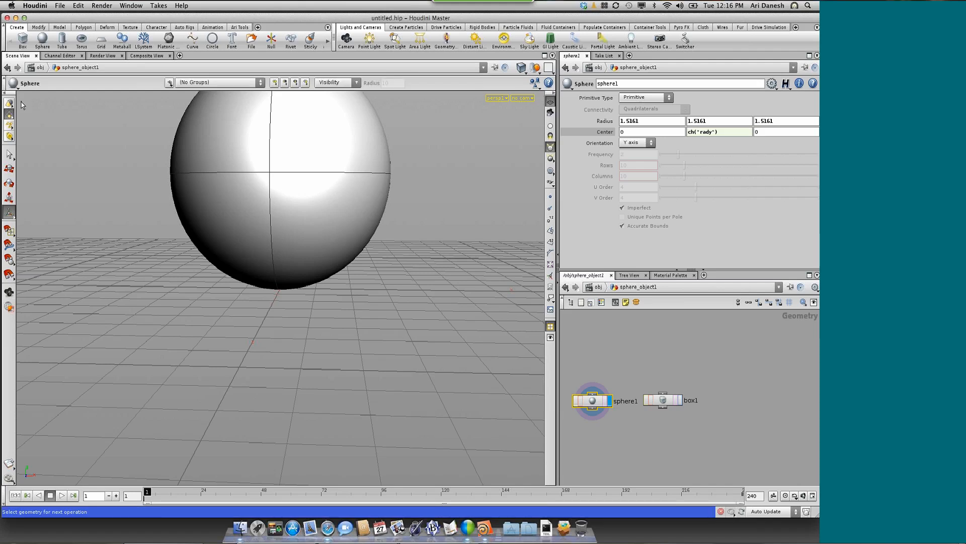
pyautogui.press('Escape')
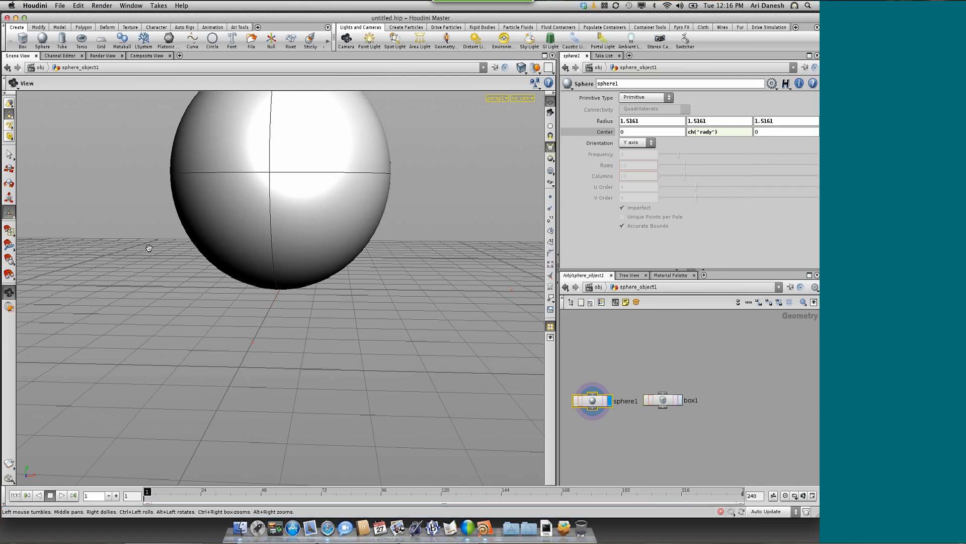
# Examine the sphere on the ground grid from several angles and distances with the View tool
pyautogui.moveTo(172, 255); pyautogui.dragTo(201, 257)
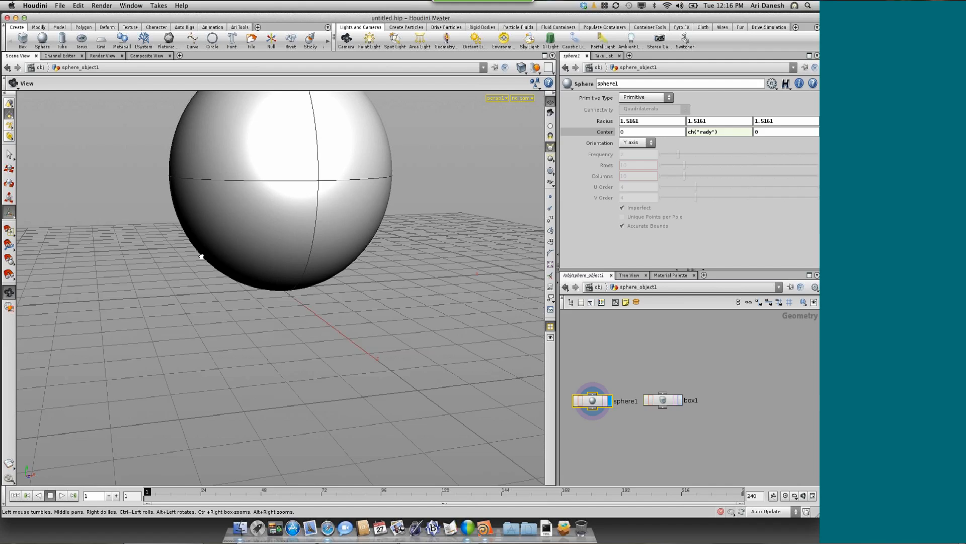
pyautogui.moveTo(201, 256); pyautogui.dragTo(234, 266)
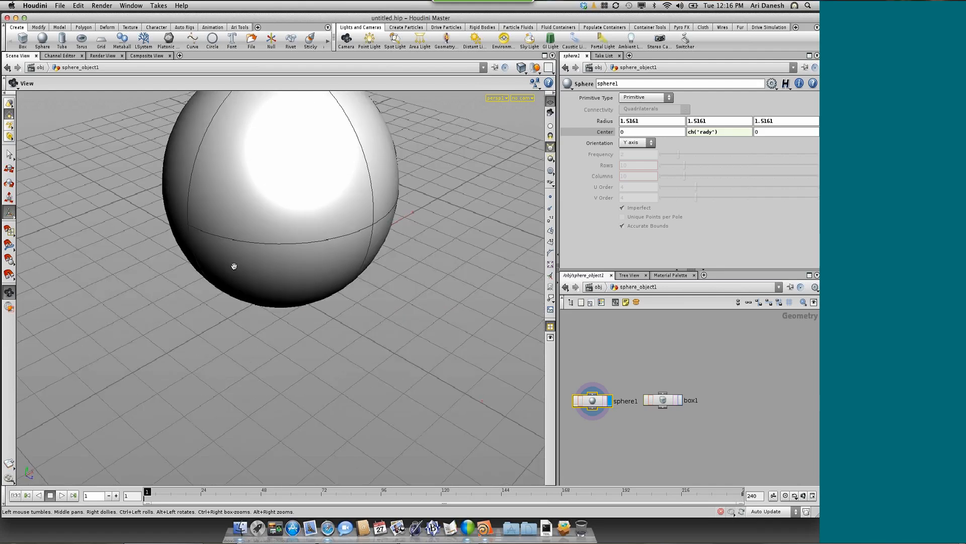
pyautogui.moveTo(234, 266); pyautogui.dragTo(252, 259, button='right')
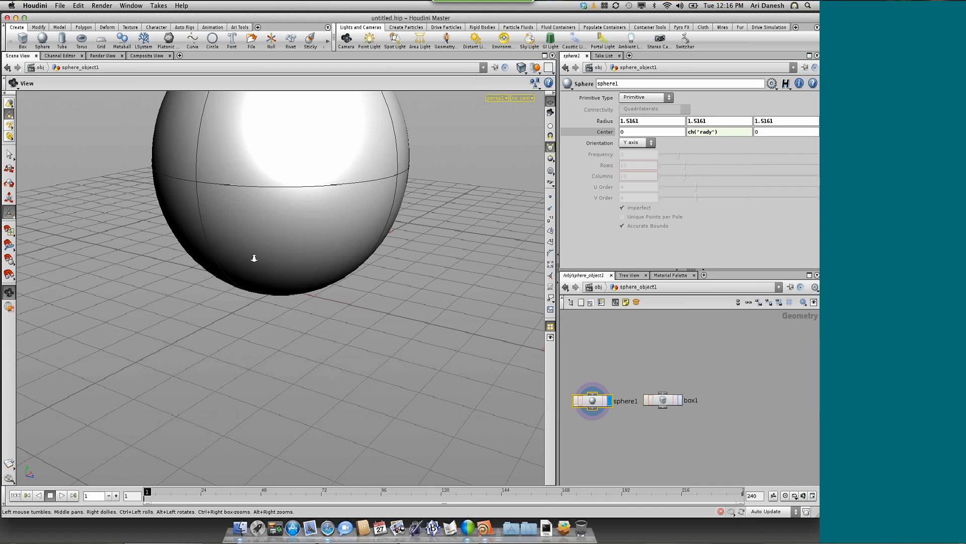
pyautogui.moveTo(255, 258); pyautogui.dragTo(224, 248, button='right')
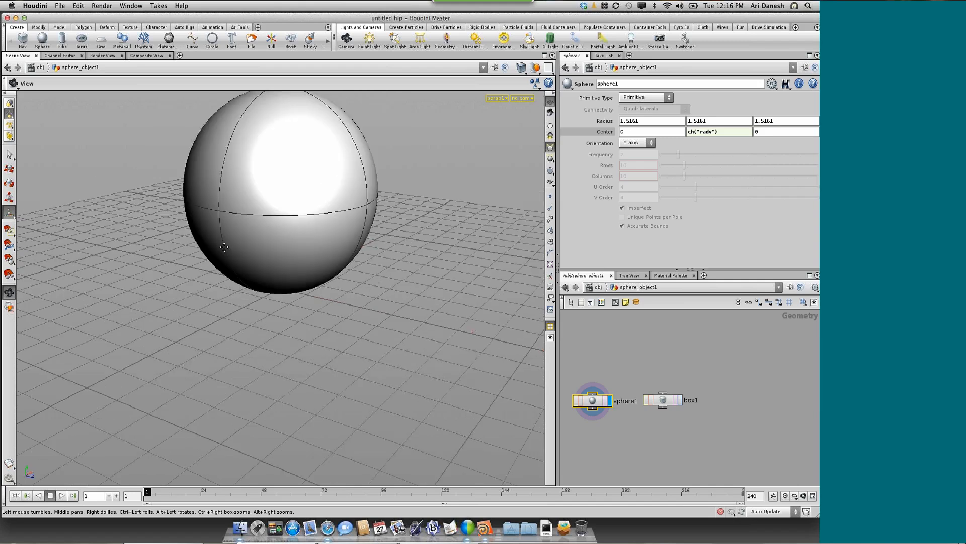
pyautogui.moveTo(224, 247); pyautogui.dragTo(265, 340)
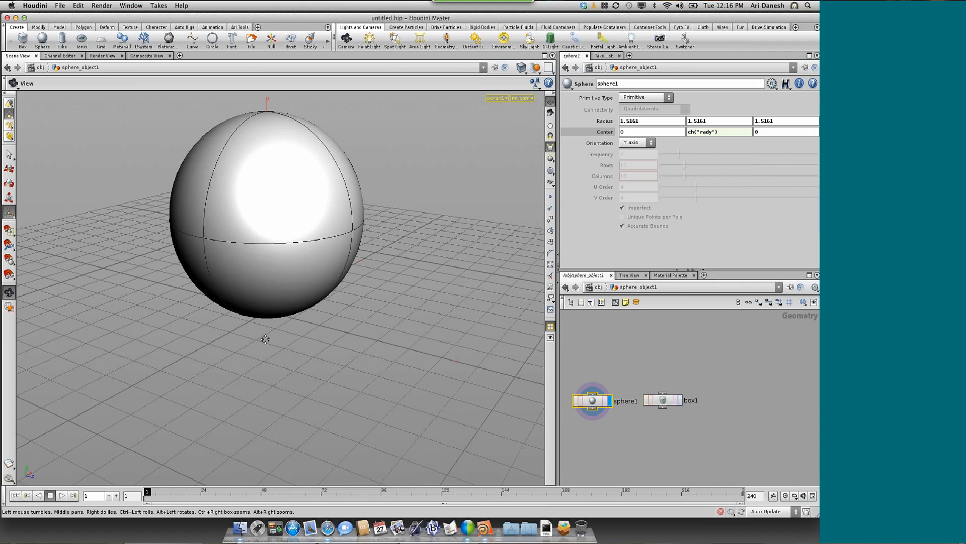
pyautogui.moveTo(265, 340); pyautogui.dragTo(280, 385, button='middle')
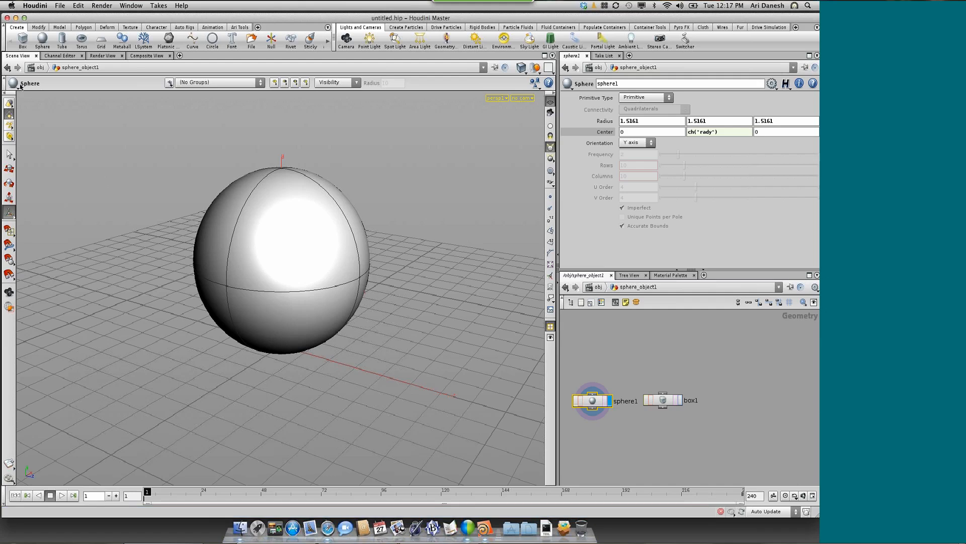
# Alternate between the View tool and the sphere's handles while inspecting it from above and from ground level
pyautogui.press('Escape')
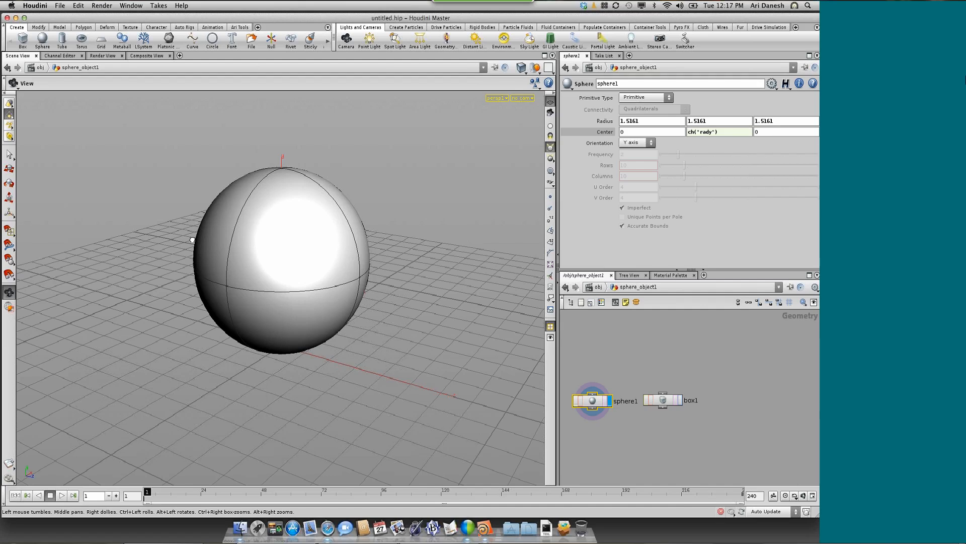
pyautogui.moveTo(193, 240)
pyautogui.mouseDown()
pyautogui.moveTo(204, 206)
pyautogui.moveTo(237, 205)
pyautogui.moveTo(44, 123)
pyautogui.mouseUp()
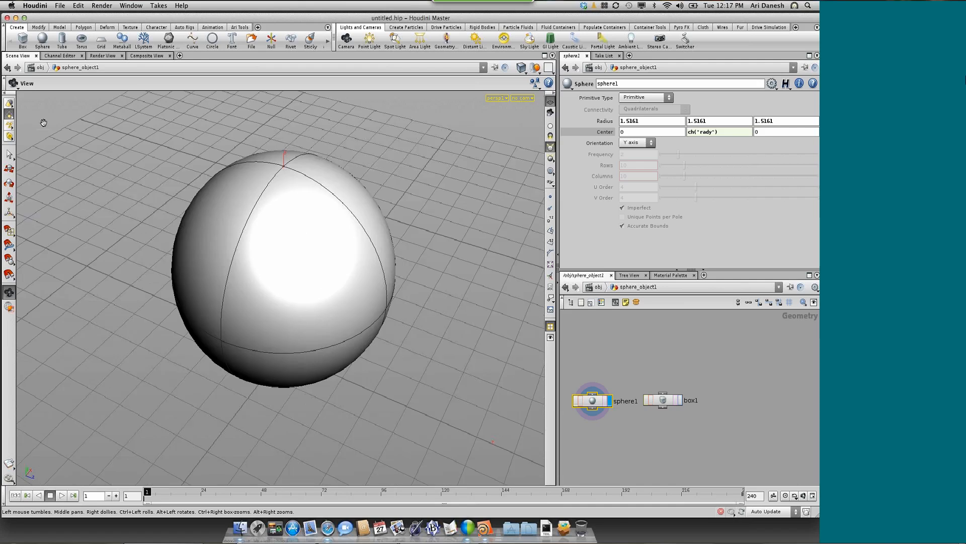
pyautogui.press('Return')
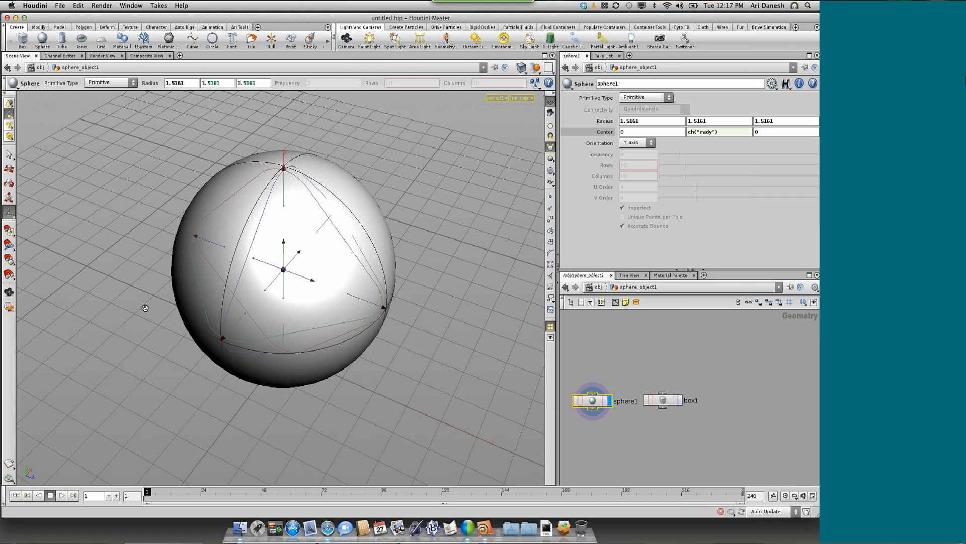
pyautogui.press('Escape')
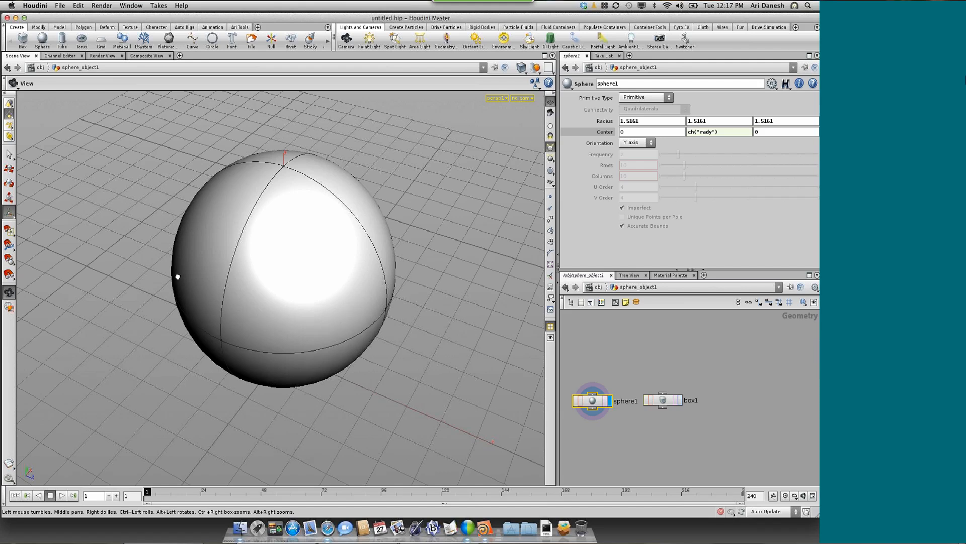
pyautogui.moveTo(178, 276); pyautogui.dragTo(184, 303)
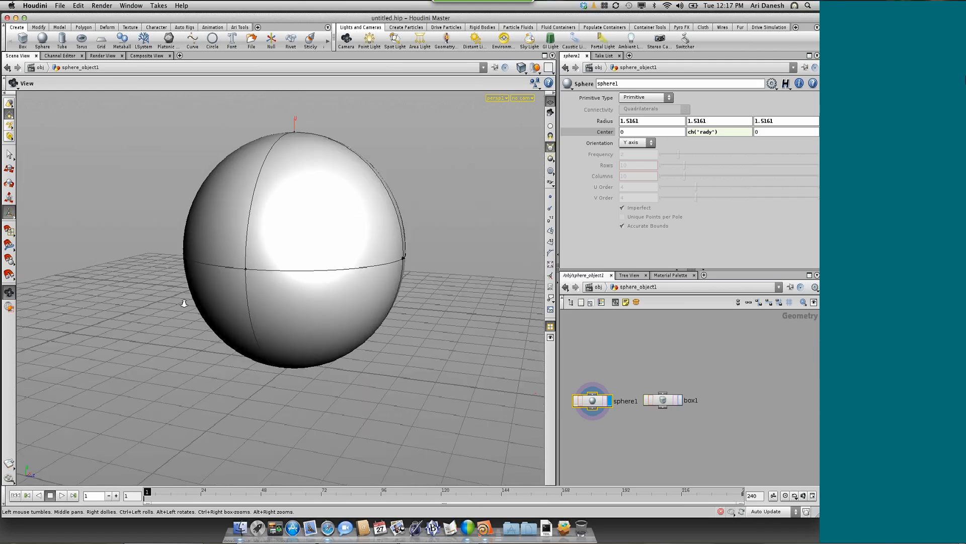
pyautogui.scroll(1, 184, 303)
pyautogui.moveTo(184, 303); pyautogui.dragTo(162, 287, button='right')
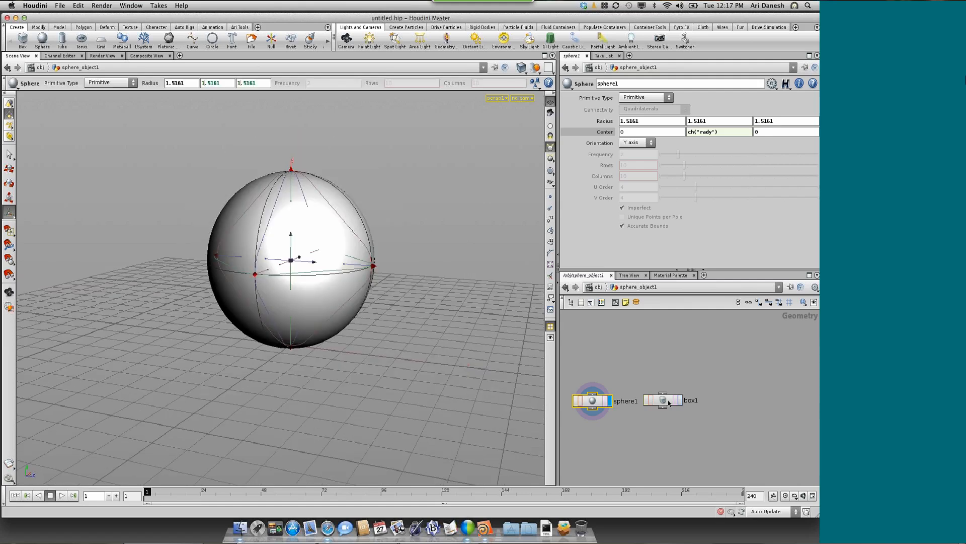
# Move the box1 and sphere1 nodes higher in the network to make room below them
pyautogui.click(669, 403)
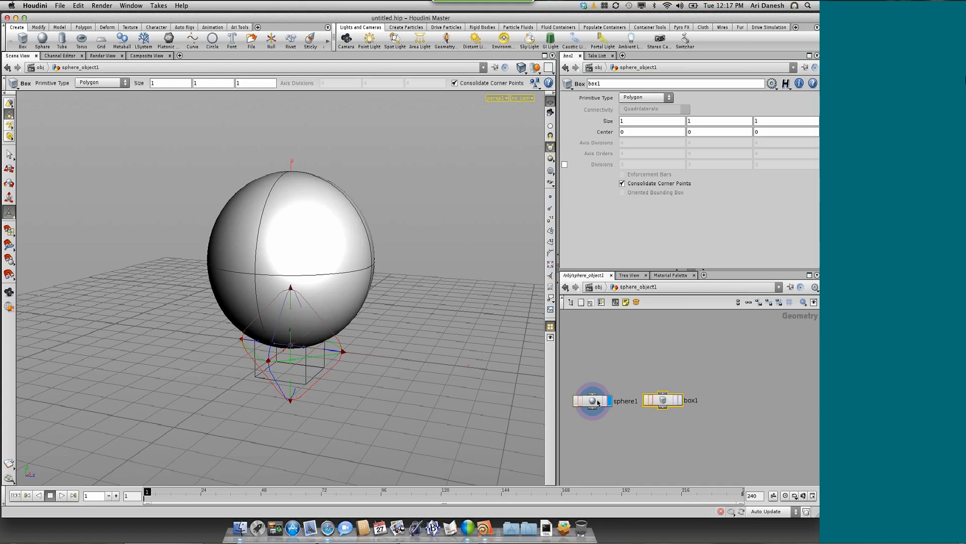
pyautogui.moveTo(673, 399); pyautogui.dragTo(704, 362)
pyautogui.moveTo(594, 401); pyautogui.dragTo(623, 366)
# Add a Merge node below and between the sphere1 and box1 nodes
pyautogui.click(663, 404)
pyautogui.press('Tab')
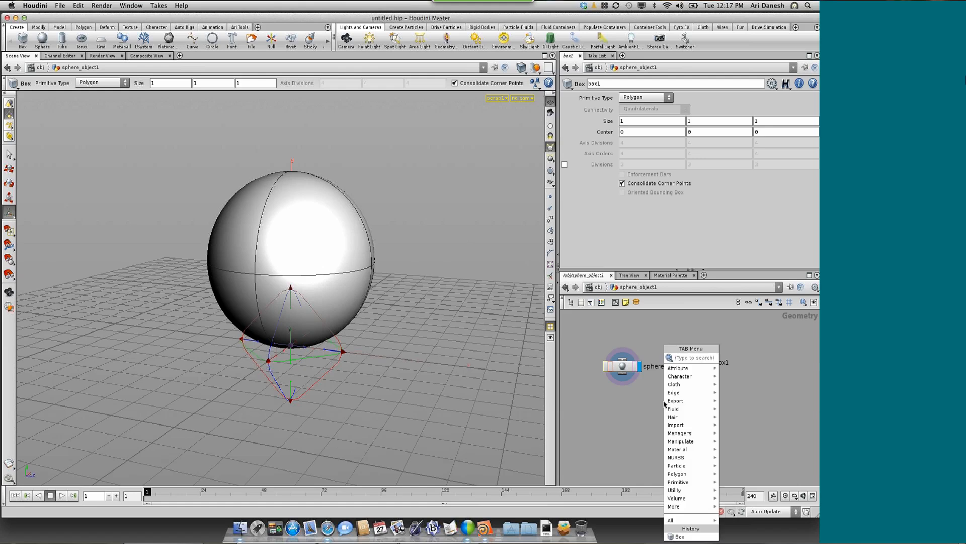
pyautogui.write('mer')
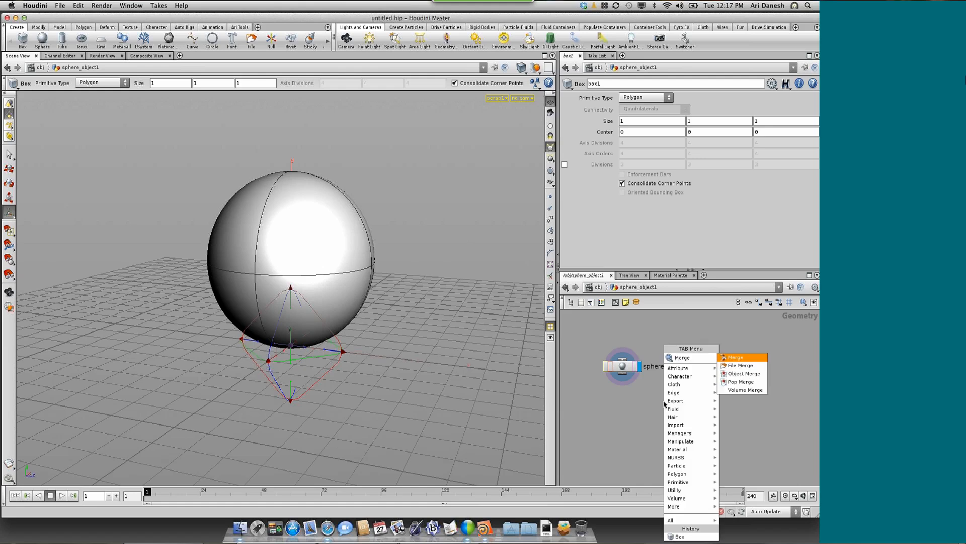
pyautogui.click(734, 357)
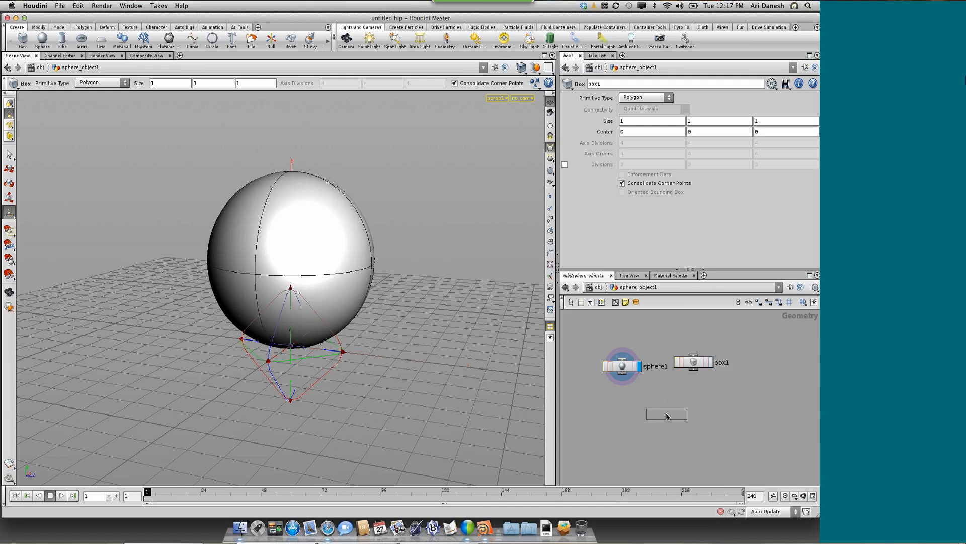
pyautogui.click(666, 416)
pyautogui.scroll(3, 654, 423)
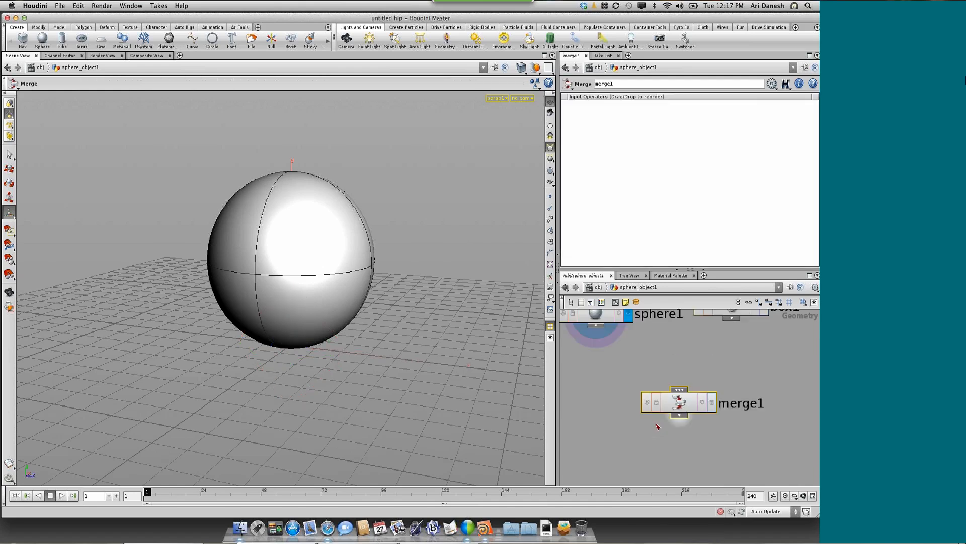
pyautogui.moveTo(656, 425); pyautogui.dragTo(649, 505, button='right')
pyautogui.moveTo(649, 505); pyautogui.dragTo(657, 489, button='middle')
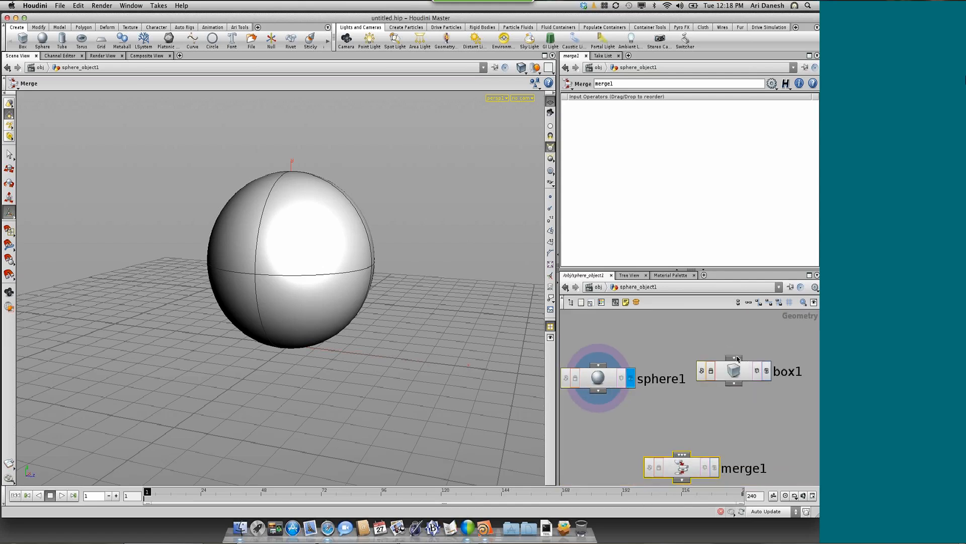
# Wire the outputs of sphere1 and box1 into merge1 and turn on the merge node's display flag
pyautogui.click(737, 384)
pyautogui.click(600, 397)
pyautogui.click(681, 456)
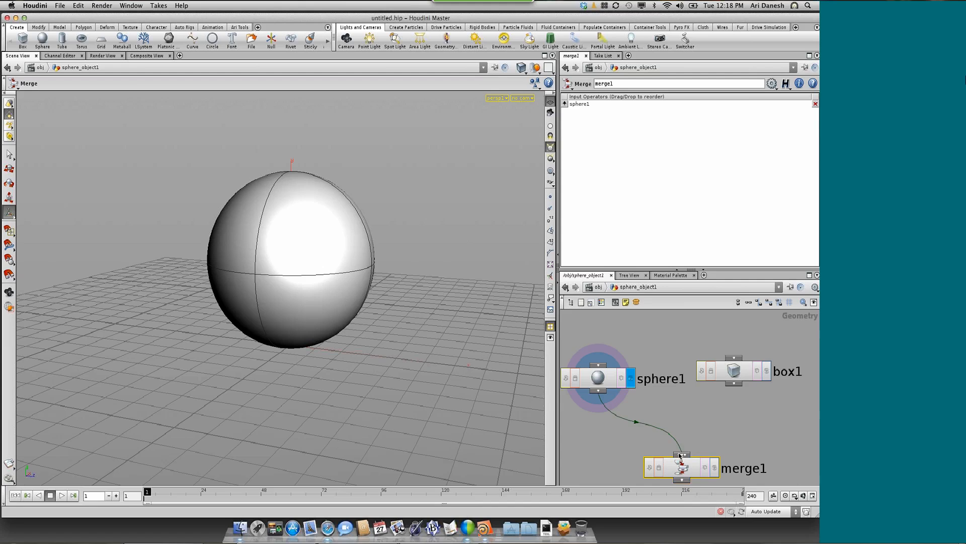
pyautogui.click(733, 384)
pyautogui.click(682, 455)
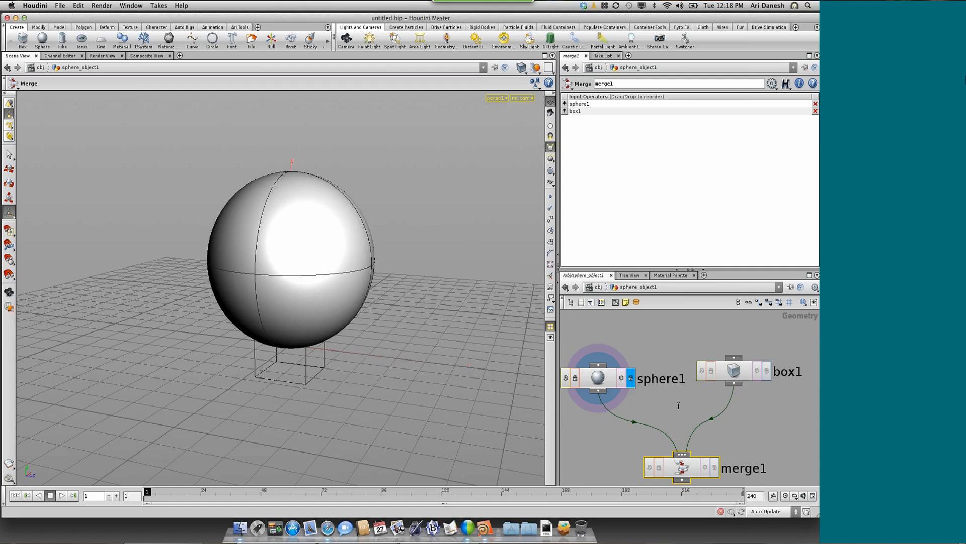
pyautogui.click(714, 468)
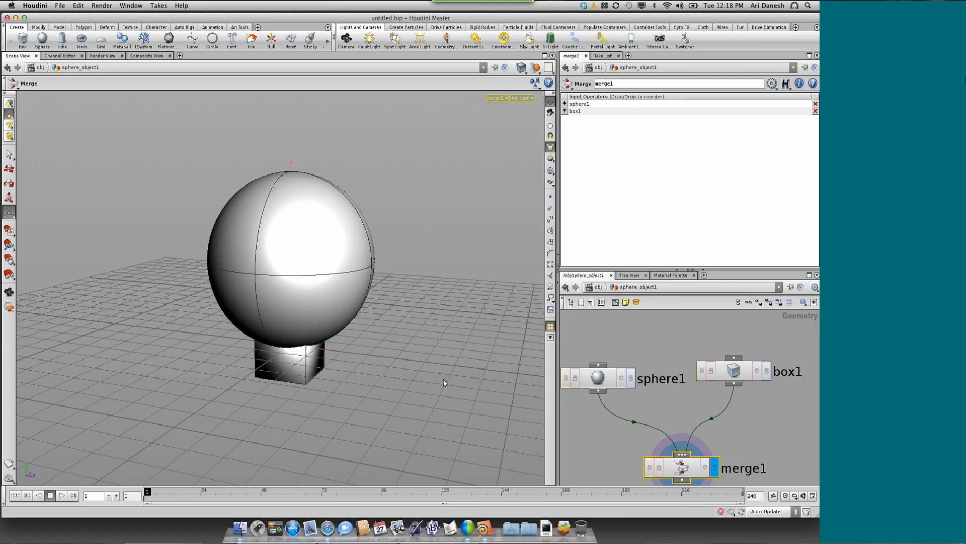
# Disconnect box1 from merge1 and wire it back into the merge input
pyautogui.rightClick(713, 423)
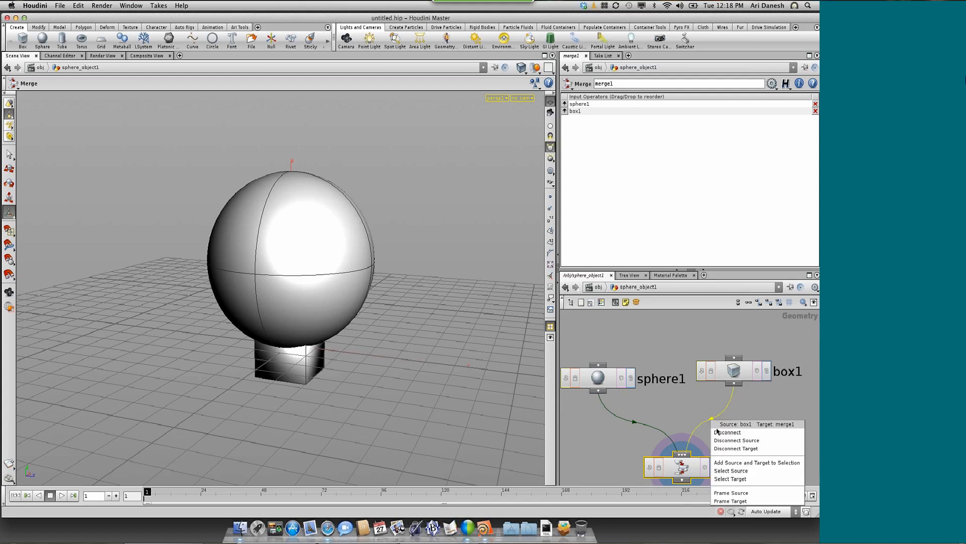
pyautogui.click(720, 432)
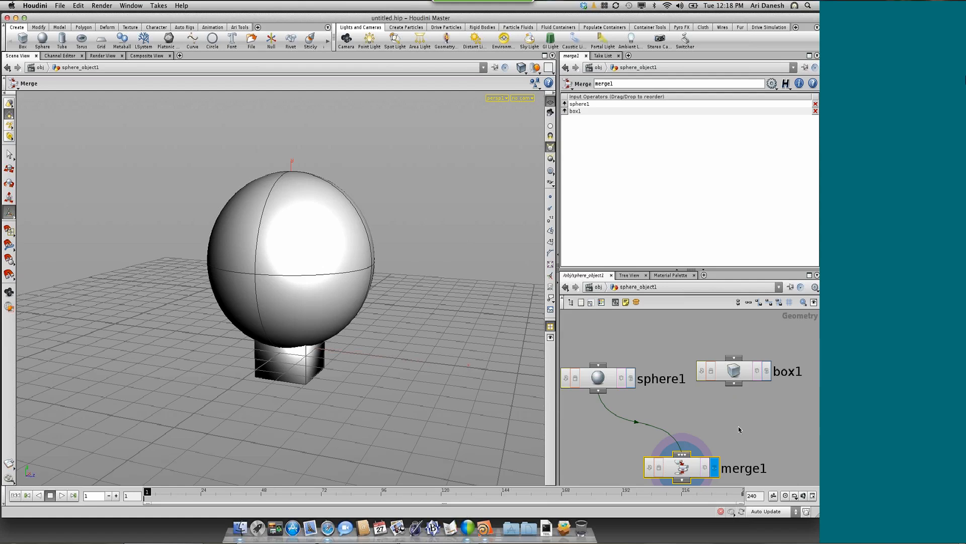
pyautogui.moveTo(733, 385); pyautogui.dragTo(683, 434)
# Select box1, copy its Y size parameter, and open and dismiss the paste options for its Y center
pyautogui.click(736, 376)
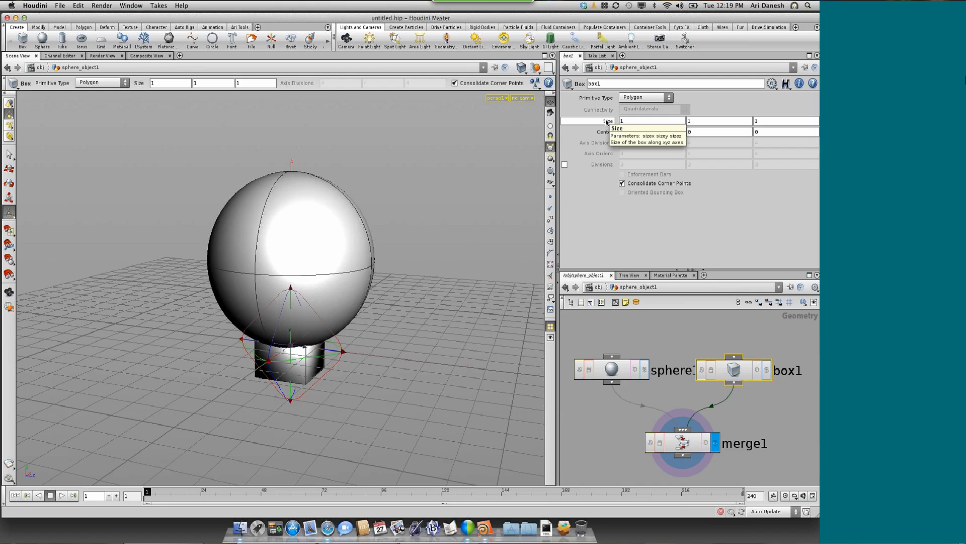
pyautogui.rightClick(696, 121)
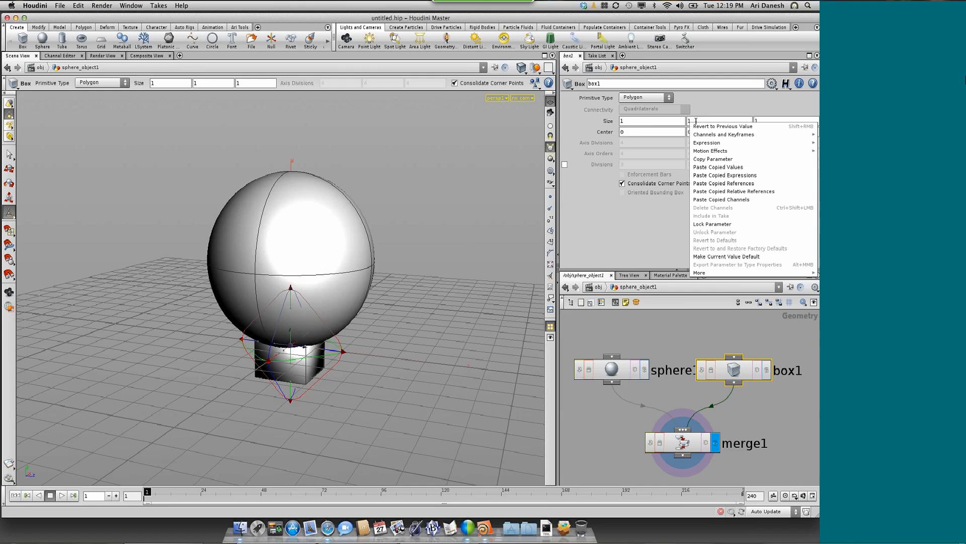
pyautogui.click(704, 160)
pyautogui.rightClick(697, 132)
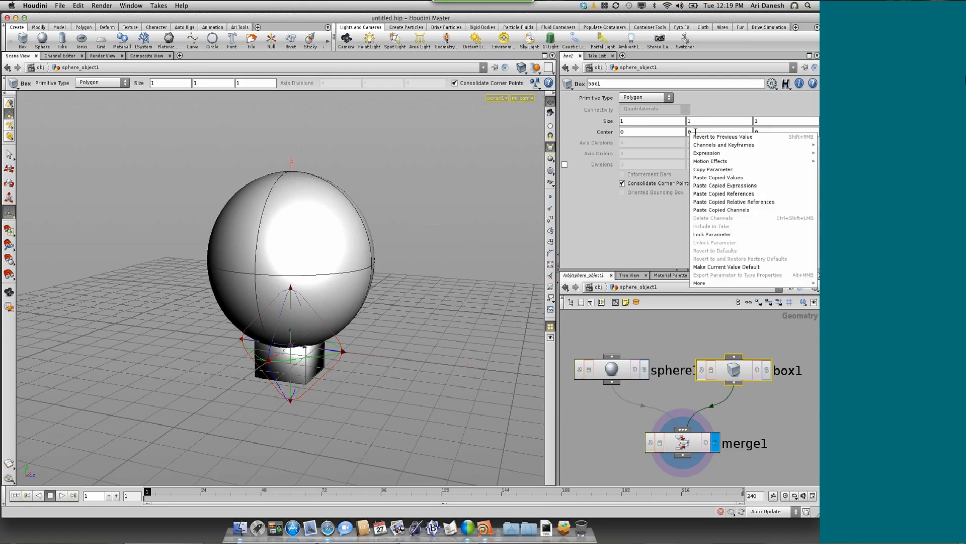
pyautogui.click(641, 212)
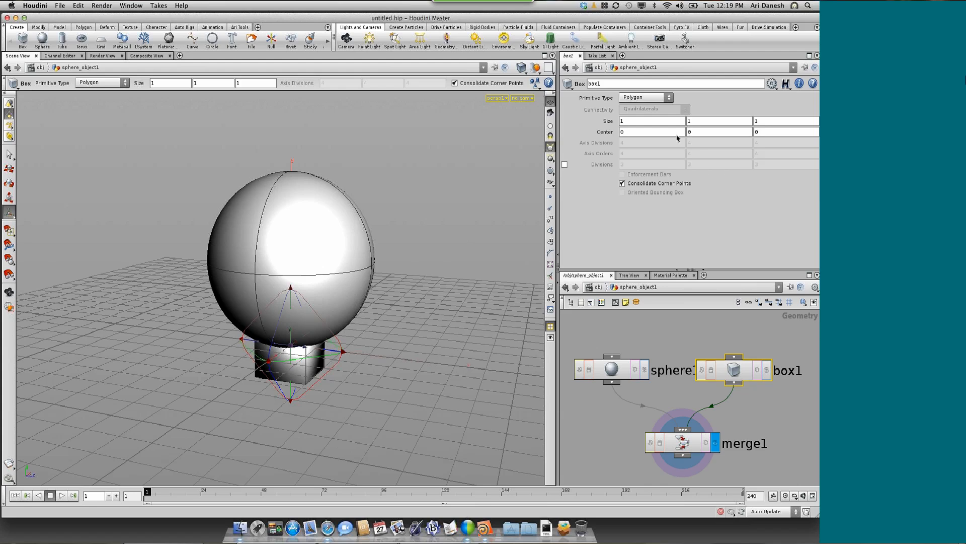
# Copy box1's Y size parameter and paste it into the Y center as a relative channel reference
pyautogui.doubleClick(687, 123)
pyautogui.moveTo(690, 121); pyautogui.dragTo(692, 131)
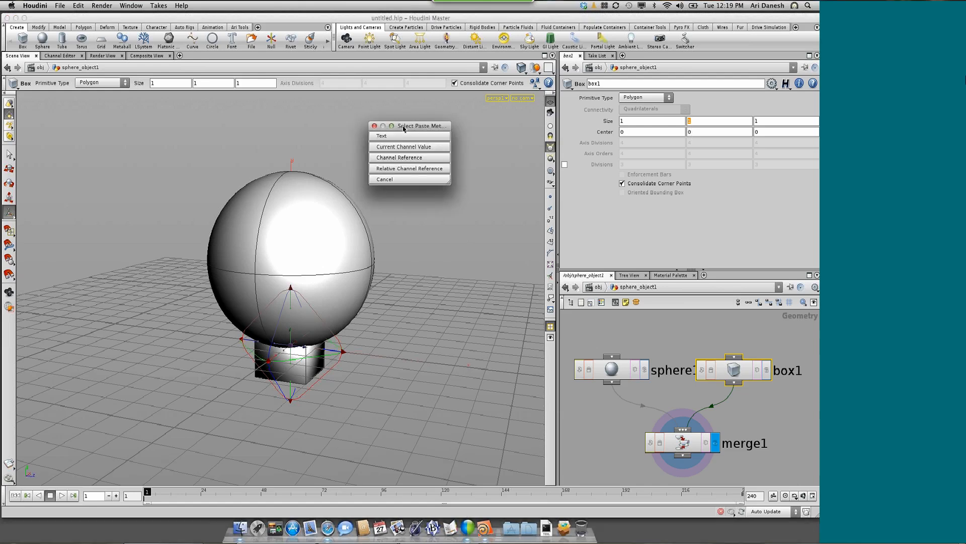
pyautogui.moveTo(404, 129); pyautogui.dragTo(419, 125)
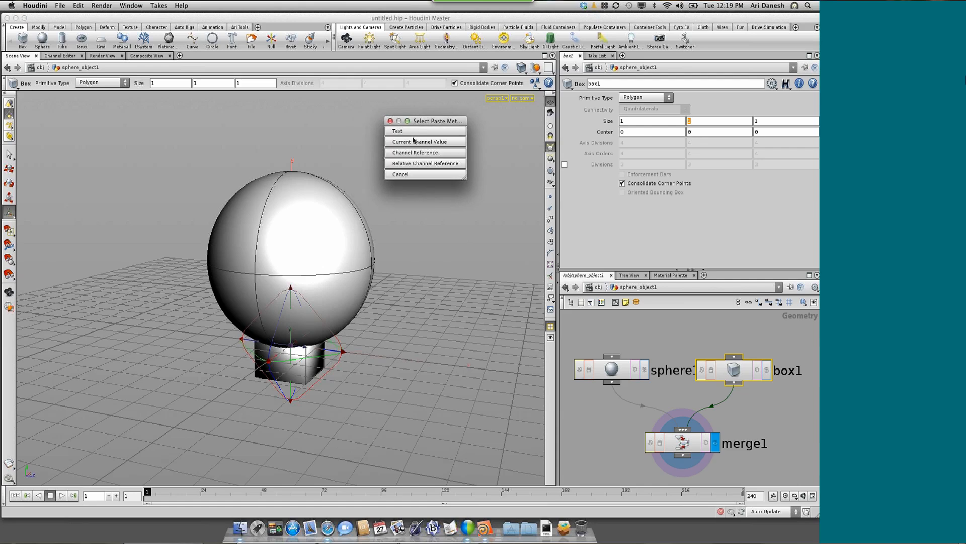
pyautogui.click(420, 166)
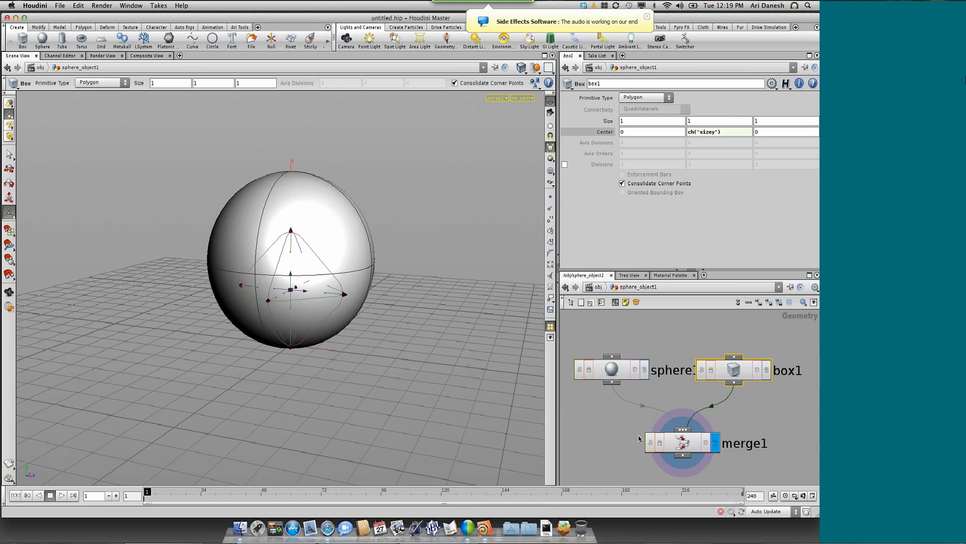
# Turn on box1's display flag and check the box's height against the ground grid
pyautogui.click(767, 370)
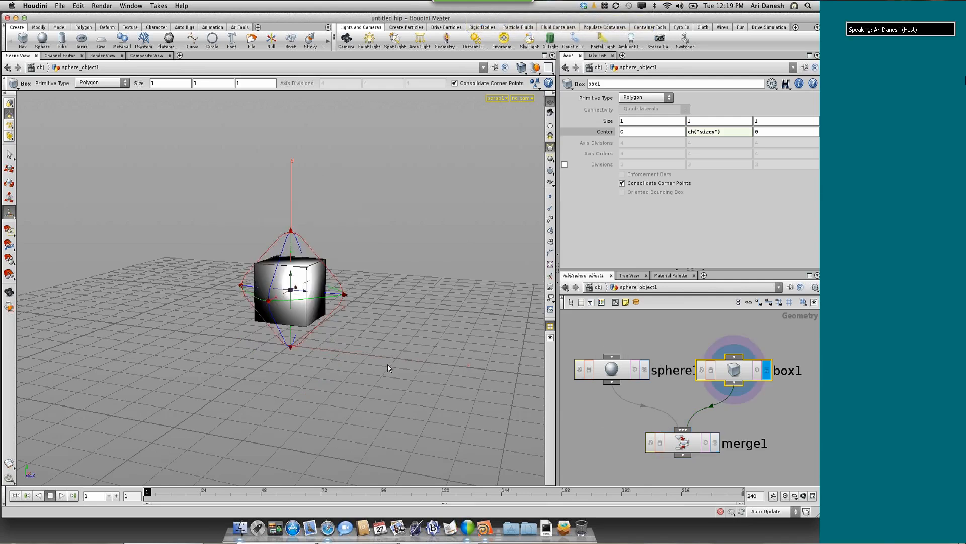
pyautogui.press('space')
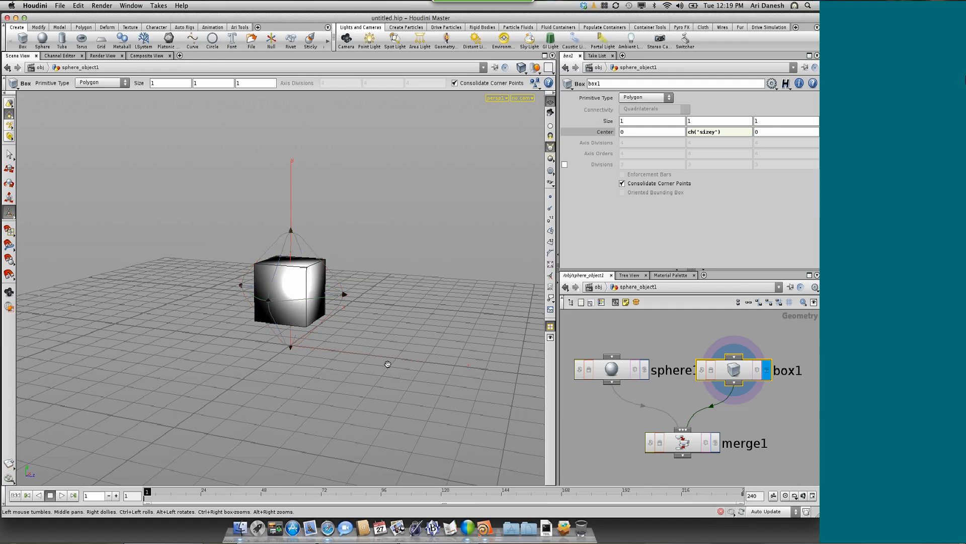
pyautogui.moveTo(388, 364); pyautogui.dragTo(430, 391)
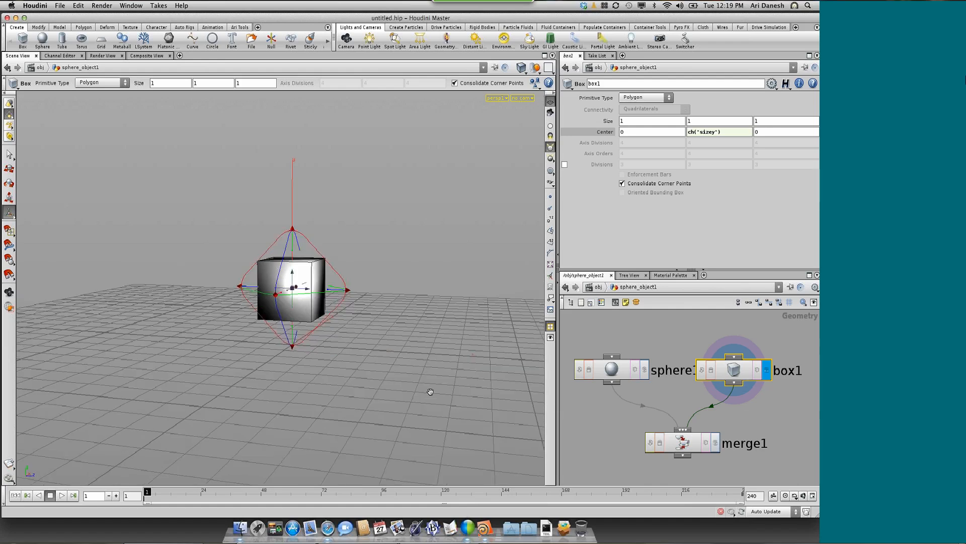
pyautogui.press('space')
pyautogui.moveTo(436, 386); pyautogui.dragTo(434, 389)
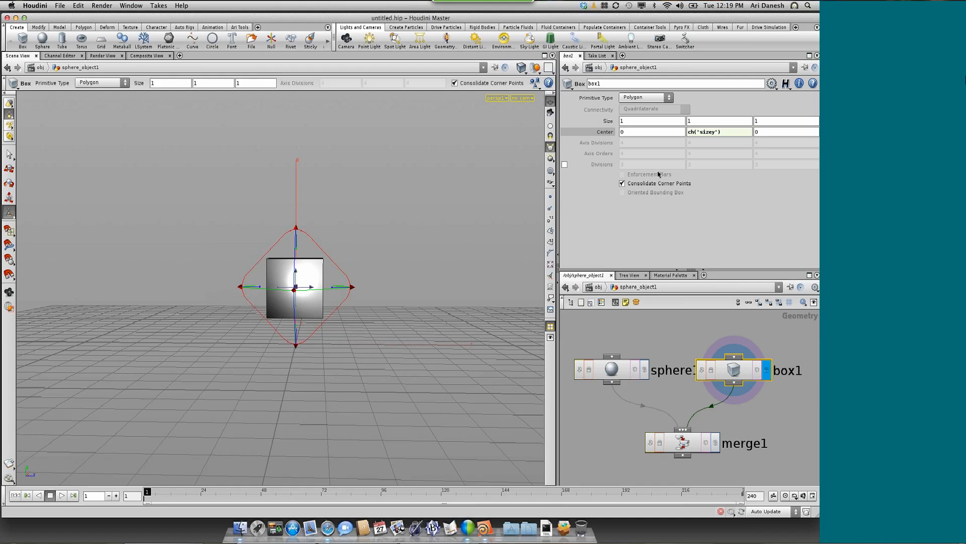
# Halve the size reference in box1's Y center so the expression reads ch("sizey")/2
pyautogui.click(723, 132)
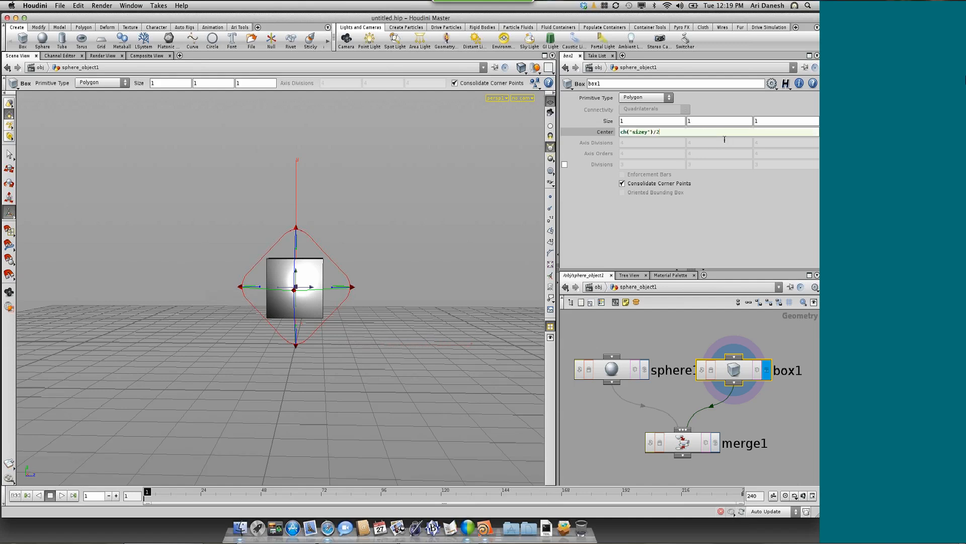
pyautogui.write('/2')
pyautogui.press('Return')
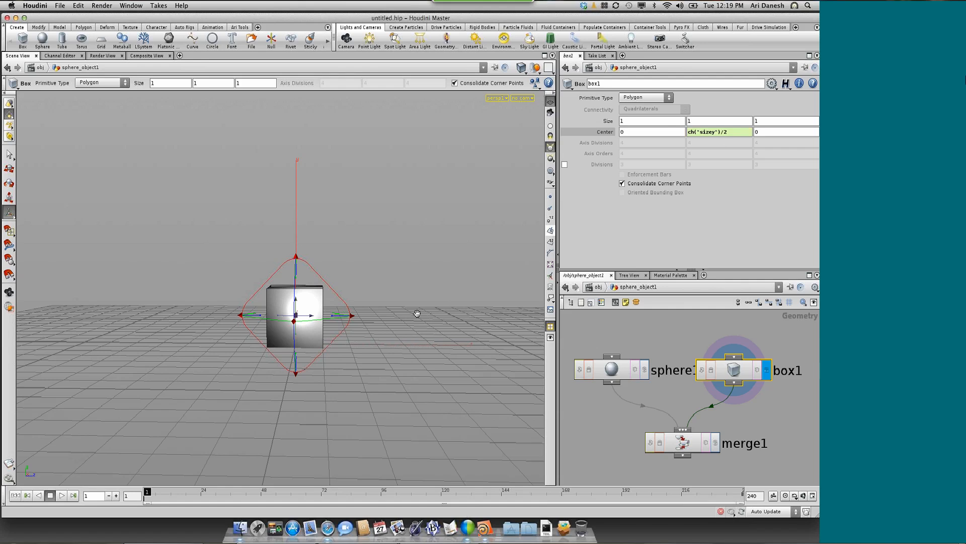
pyautogui.press('Escape')
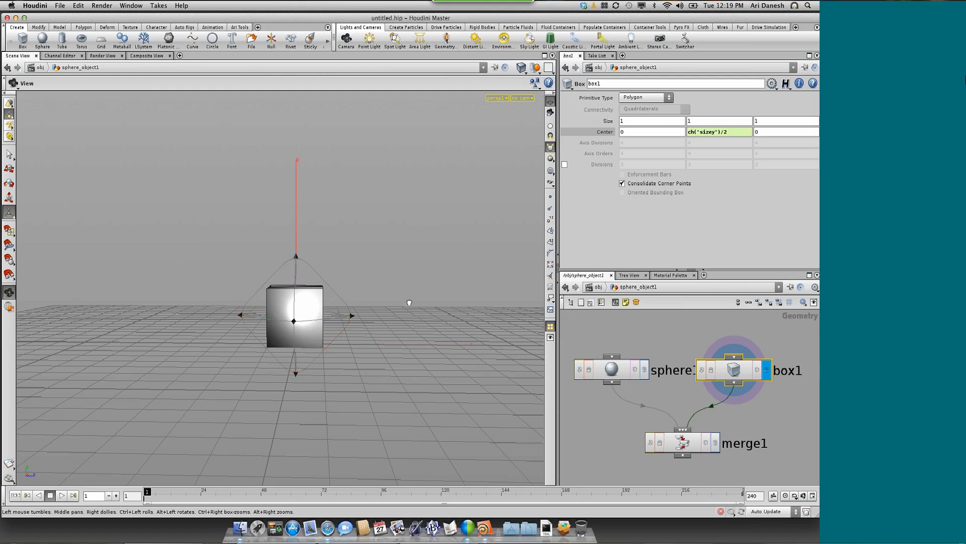
pyautogui.moveTo(409, 302); pyautogui.dragTo(389, 324)
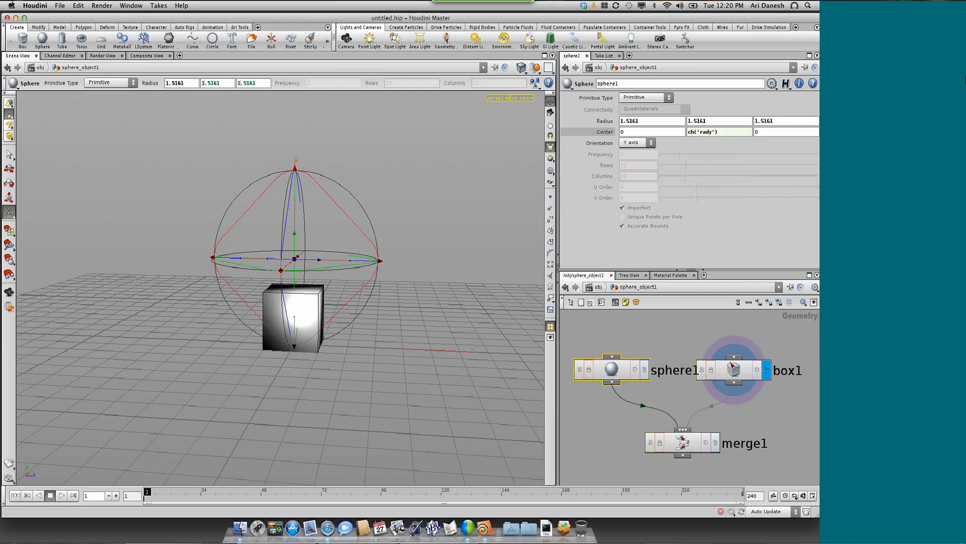
# Extend box1's Y center expression to (ch("sizey")/2) + ch("rady")
pyautogui.click(737, 369)
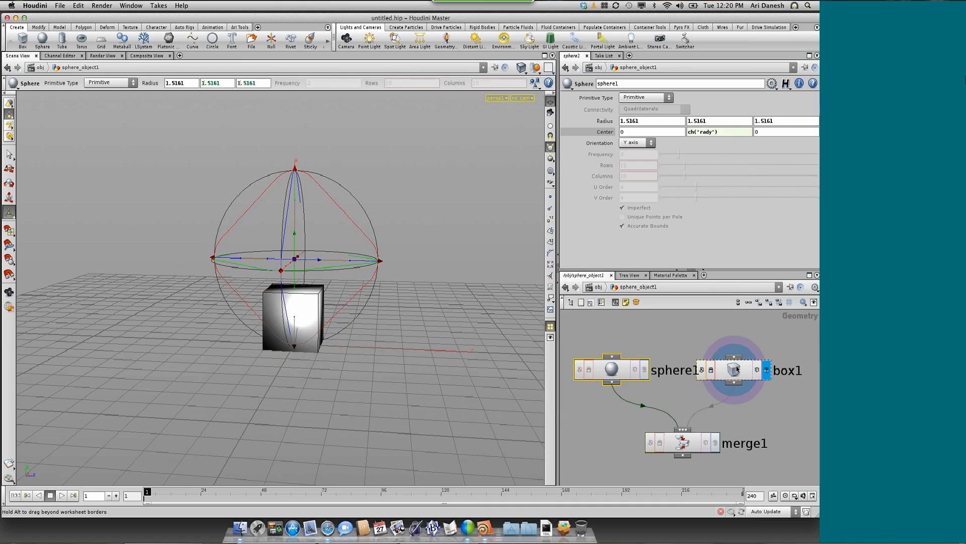
pyautogui.click(734, 129)
pyautogui.write(')')
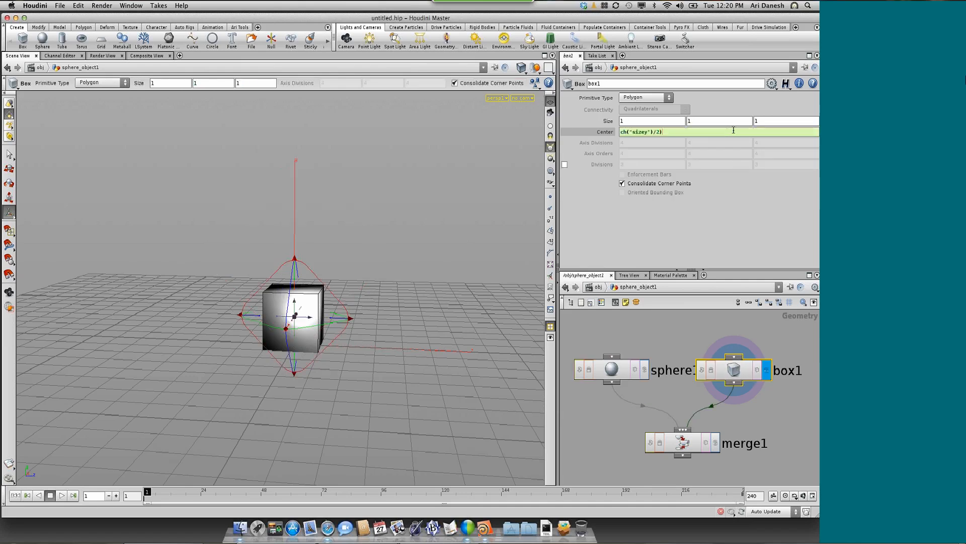
pyautogui.click(622, 132)
pyautogui.write('(')
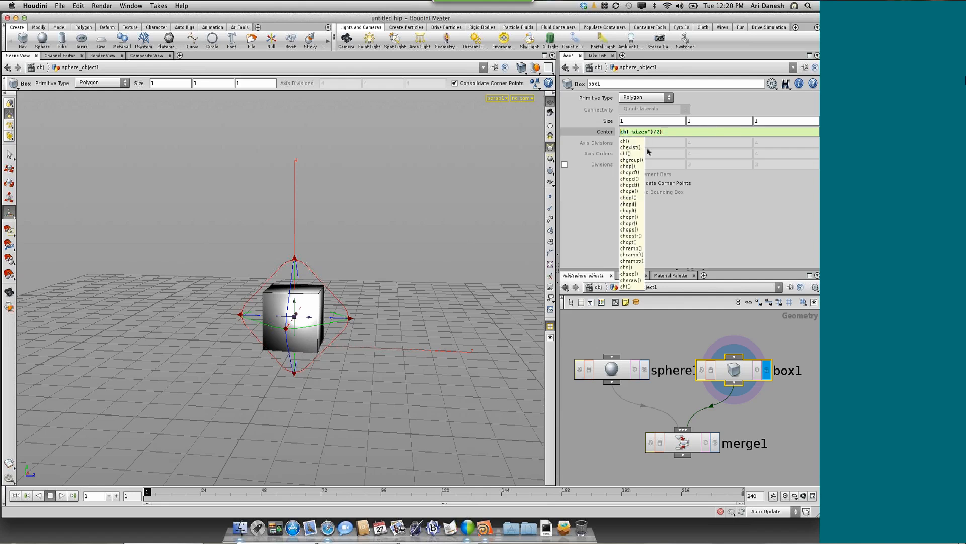
pyautogui.click(674, 133)
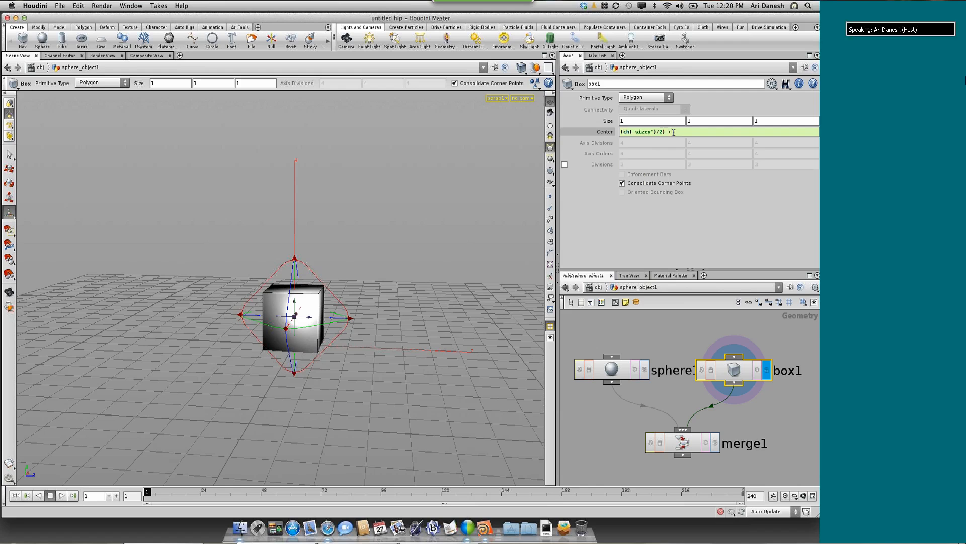
pyautogui.write('+ ch("rady')
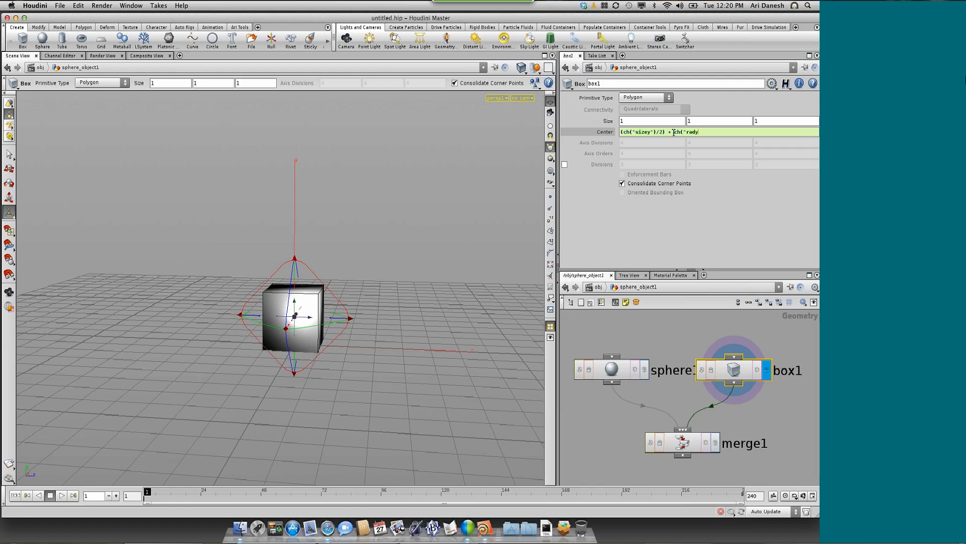
pyautogui.write('")')
pyautogui.press('Return')
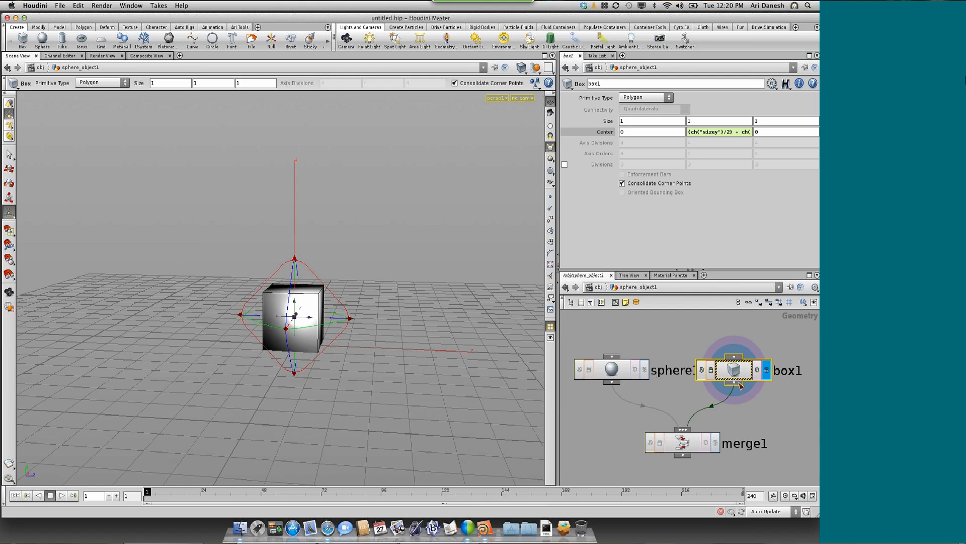
pyautogui.moveTo(610, 370); pyautogui.dragTo(615, 370)
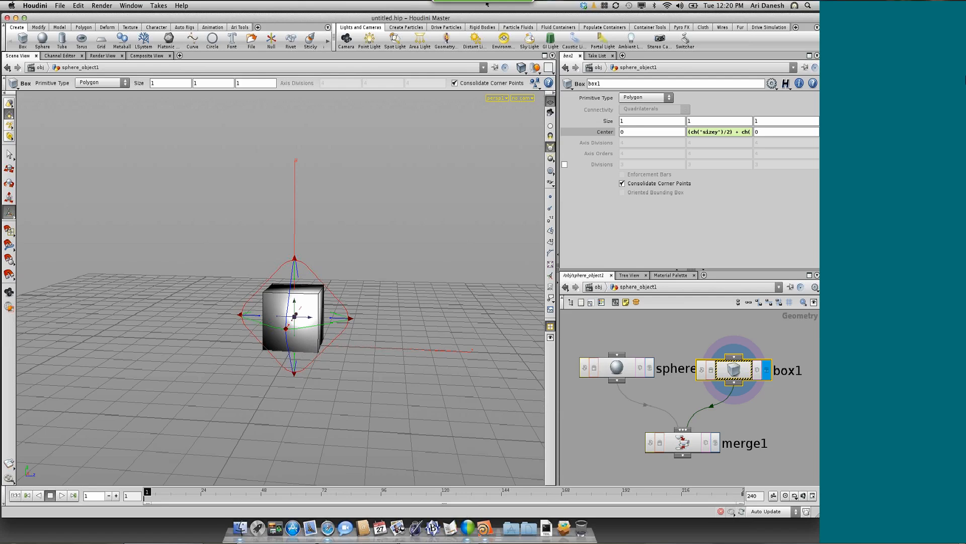
# Examine sphere_object1's place in the node hierarchy using the Technical desktop layout, and return to the Build desktop
pyautogui.click(125, 5)
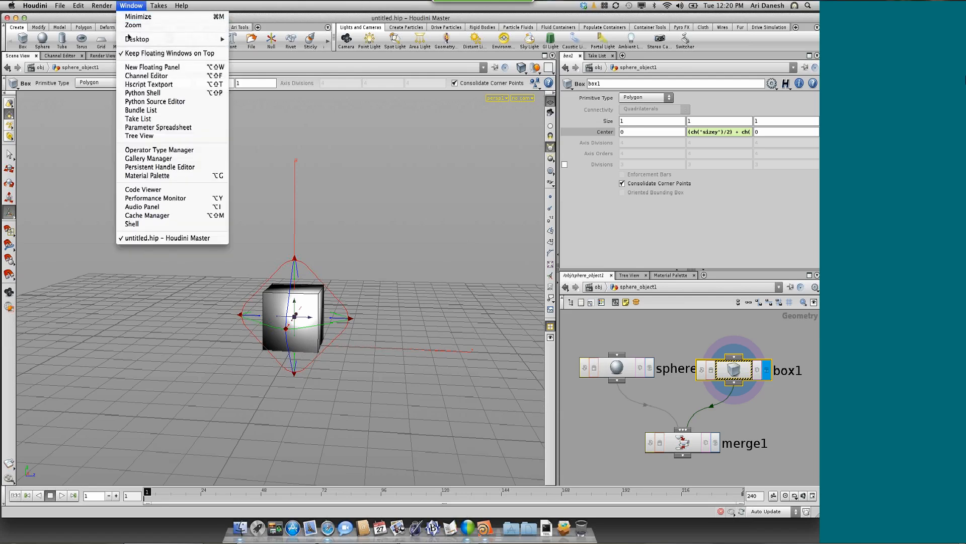
pyautogui.moveTo(151, 39)
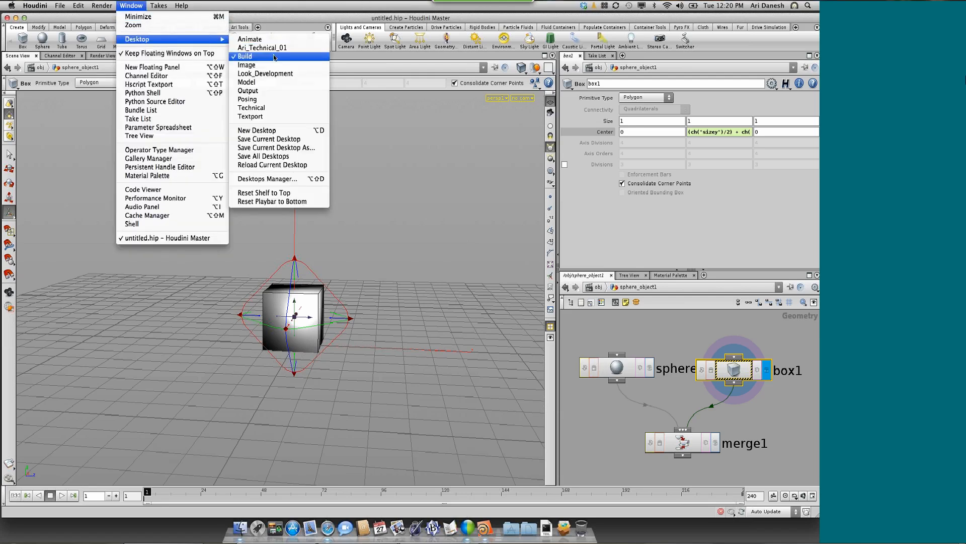
pyautogui.click(275, 110)
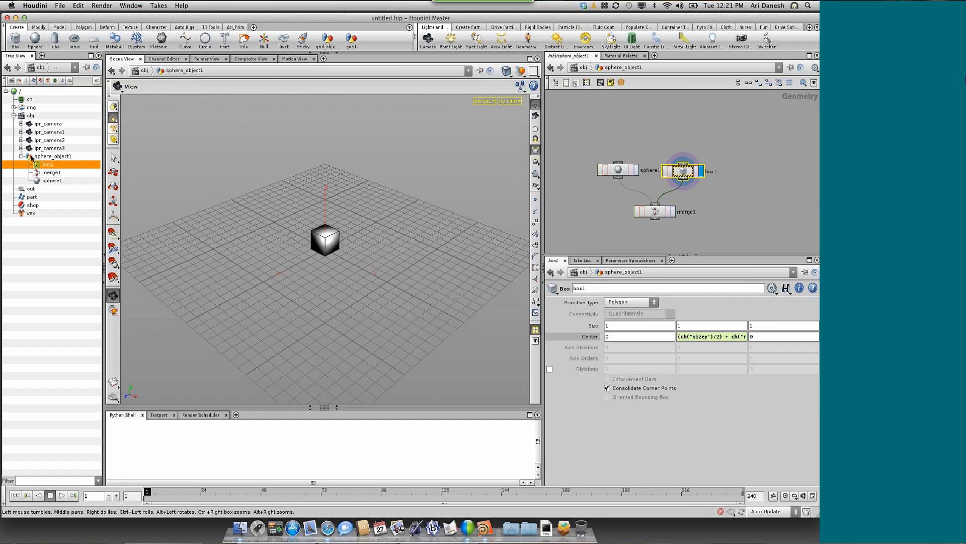
pyautogui.click(21, 157)
pyautogui.click(21, 157)
pyautogui.click(128, 5)
pyautogui.moveTo(151, 39)
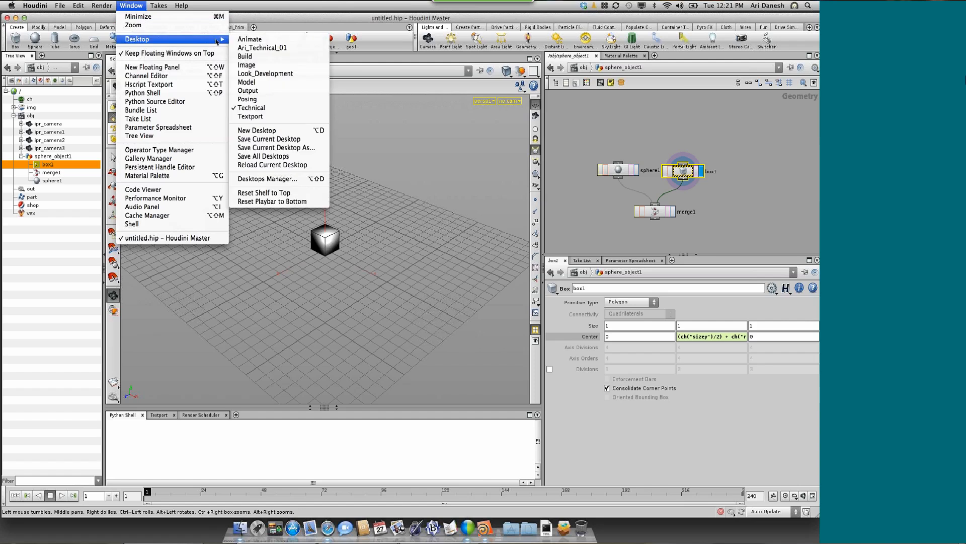
pyautogui.click(245, 56)
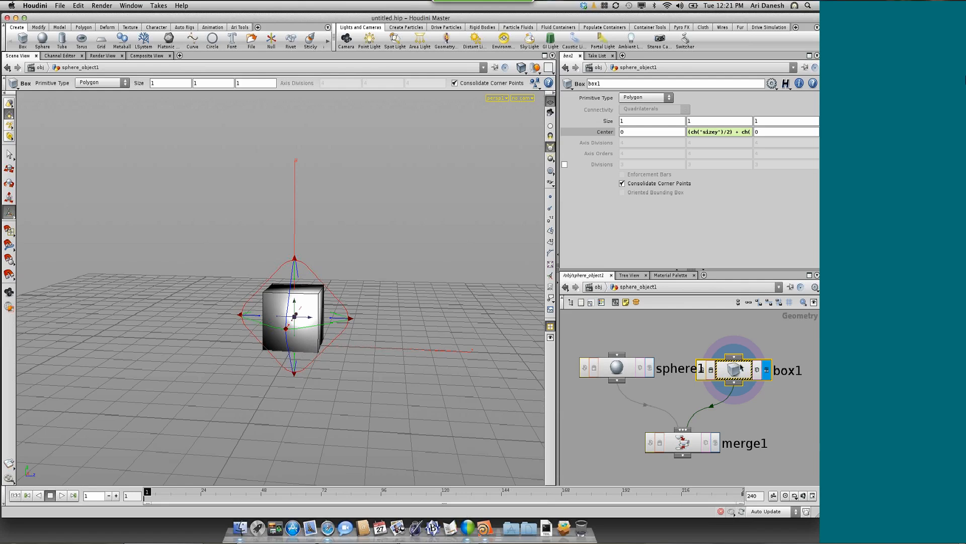
# Add a relative node path to box1's Y center expression, making the radius reference ch("../spehere1/rady")
pyautogui.click(696, 132)
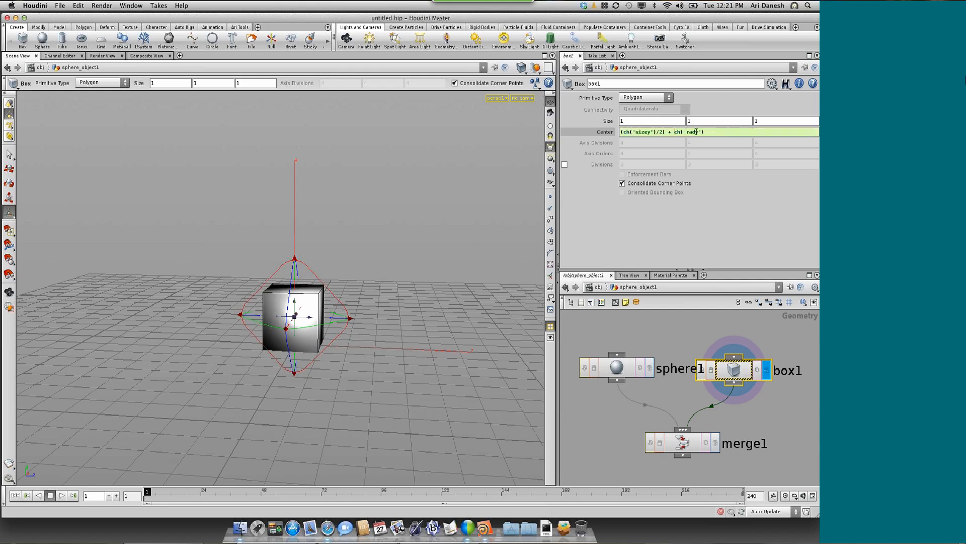
pyautogui.click(689, 132)
pyautogui.write('../')
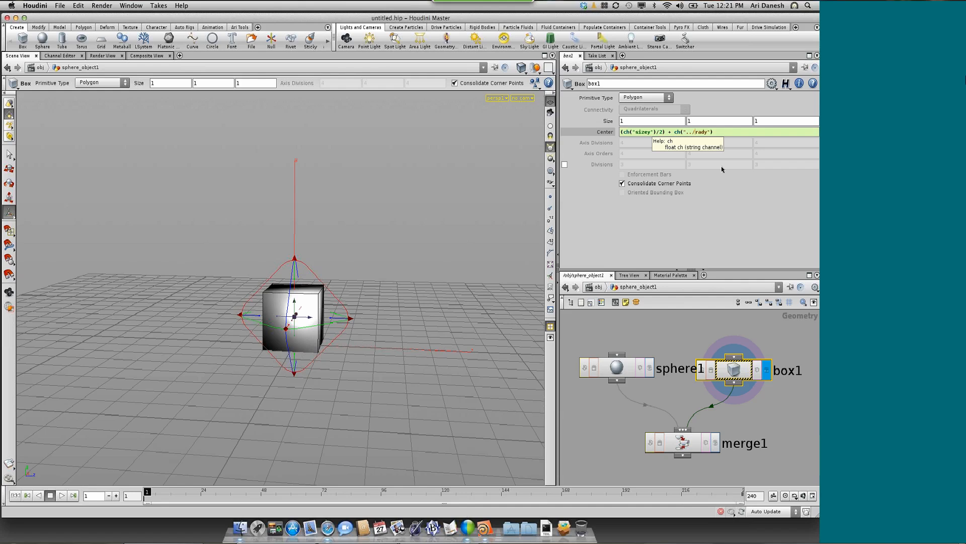
pyautogui.write('sh')
pyautogui.press('BackSpace')
pyautogui.write('pehere')
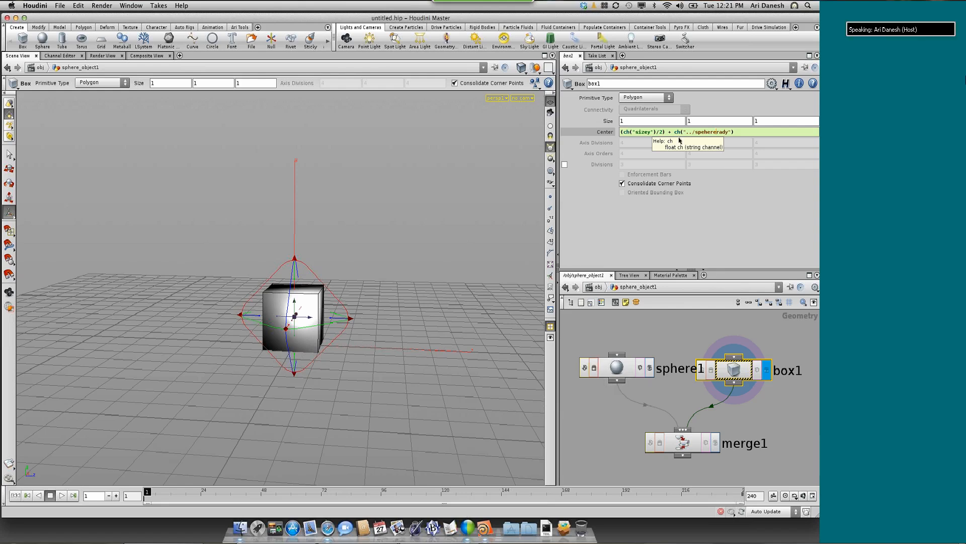
pyautogui.write('1/r')
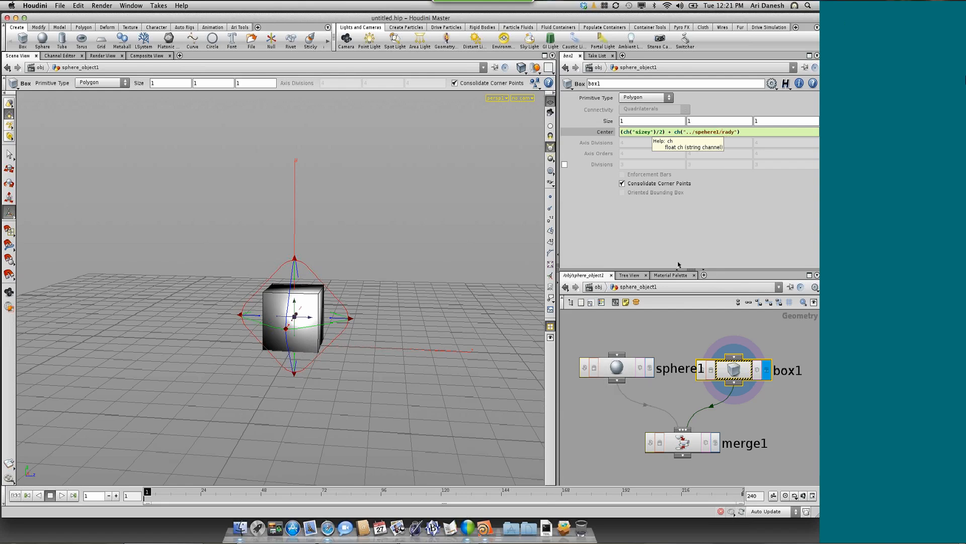
pyautogui.click(742, 132)
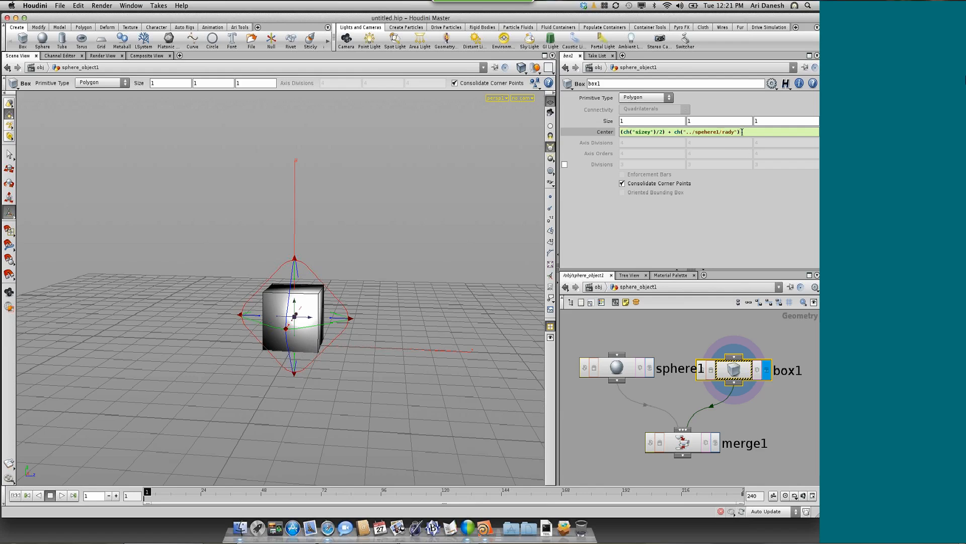
pyautogui.press('Return')
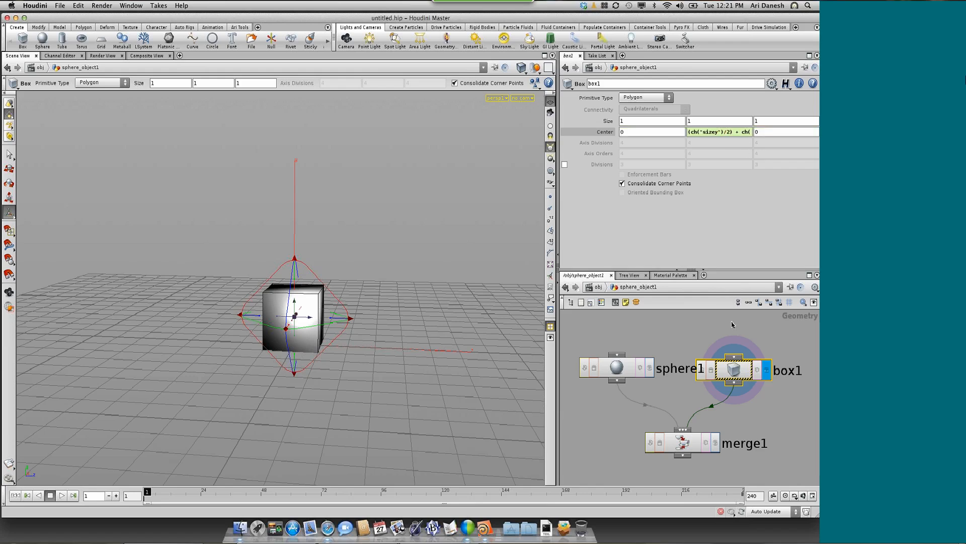
# Correct the misspelled node name in box1's Y center expression so the path reads ../sphere1/rady
pyautogui.click(739, 133)
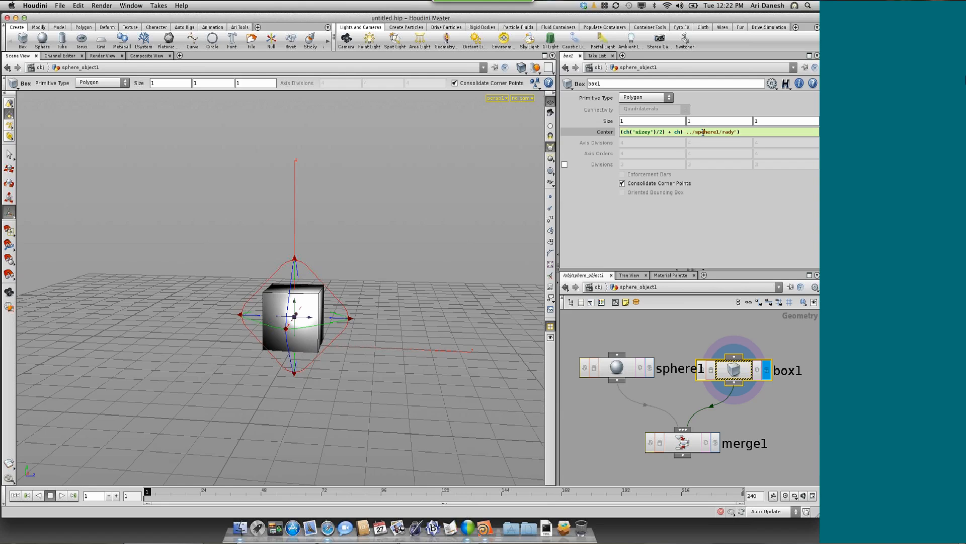
pyautogui.press('BackSpace')
pyautogui.press('Return')
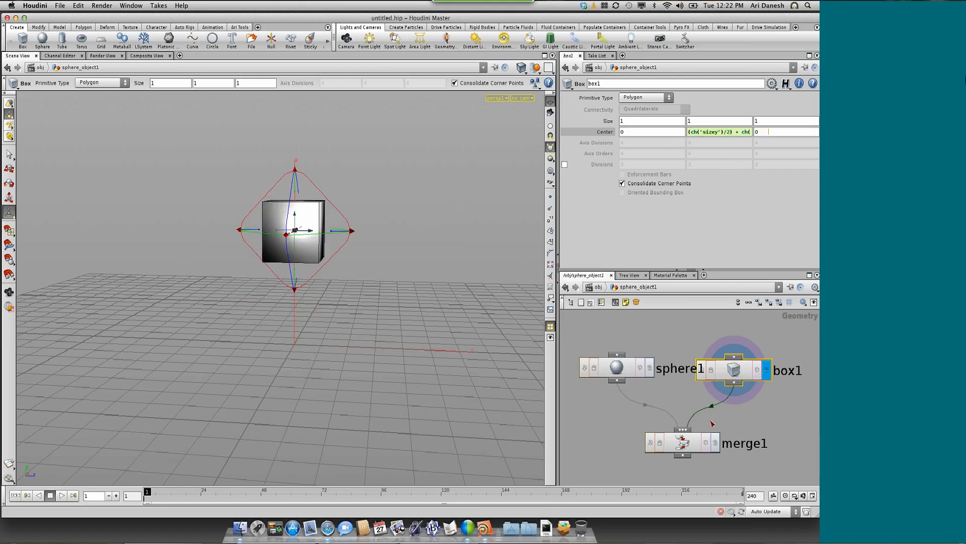
# Turn on merge1's display flag and set the viewport shading to Wireframe
pyautogui.click(716, 441)
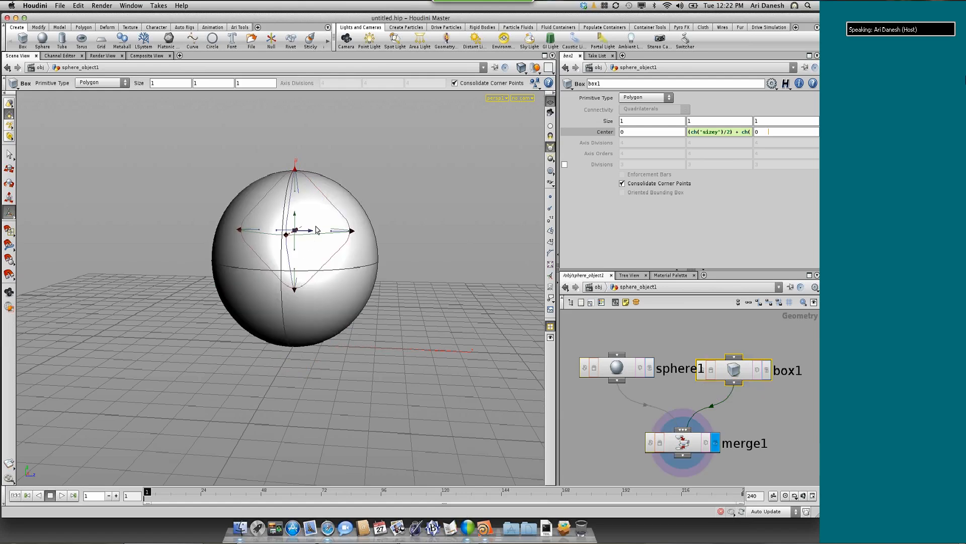
pyautogui.click(521, 68)
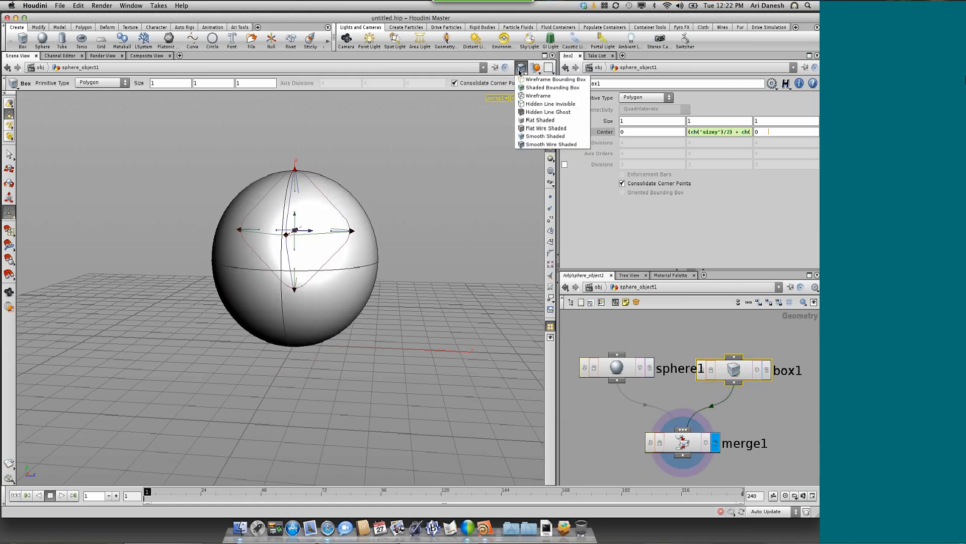
pyautogui.click(537, 96)
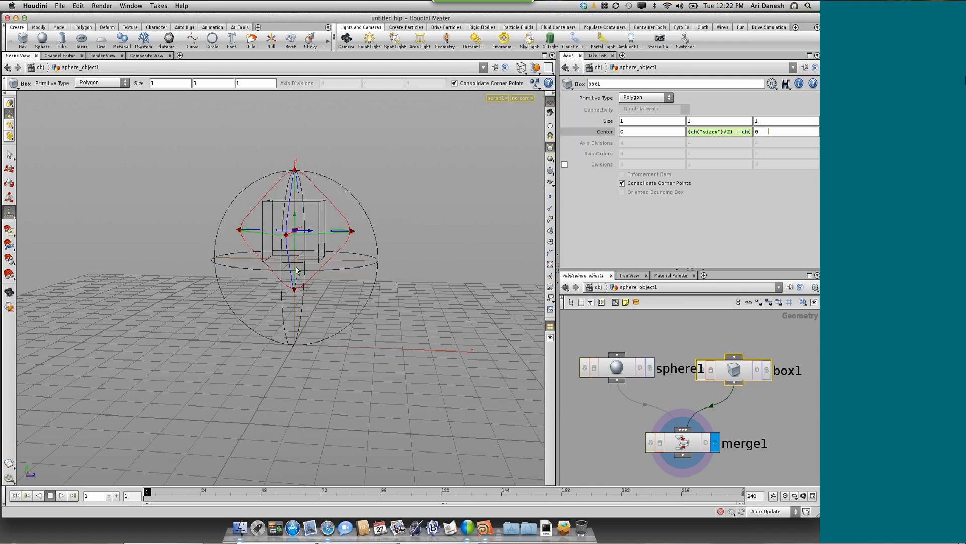
# Wrap the ch("../sphere1/rady")*2 term of box1's Y center expression in parentheses and set the viewport shading to Smooth Shaded
pyautogui.click(737, 131)
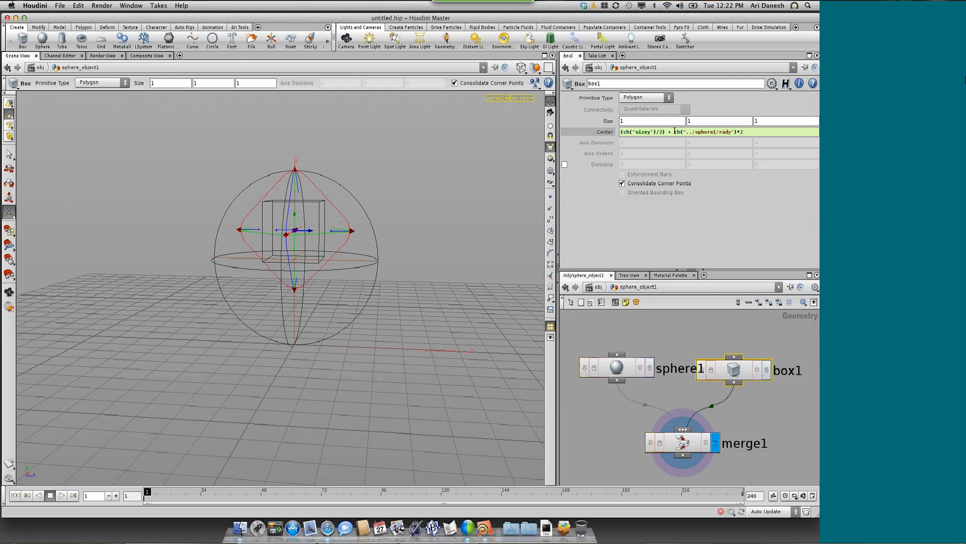
pyautogui.click(674, 132)
pyautogui.click(753, 129)
pyautogui.press('Return')
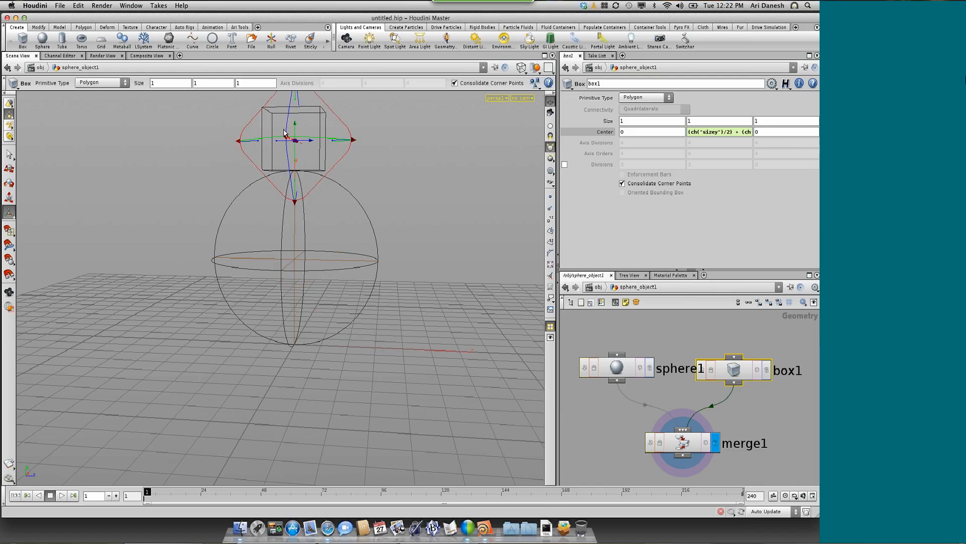
pyautogui.click(521, 67)
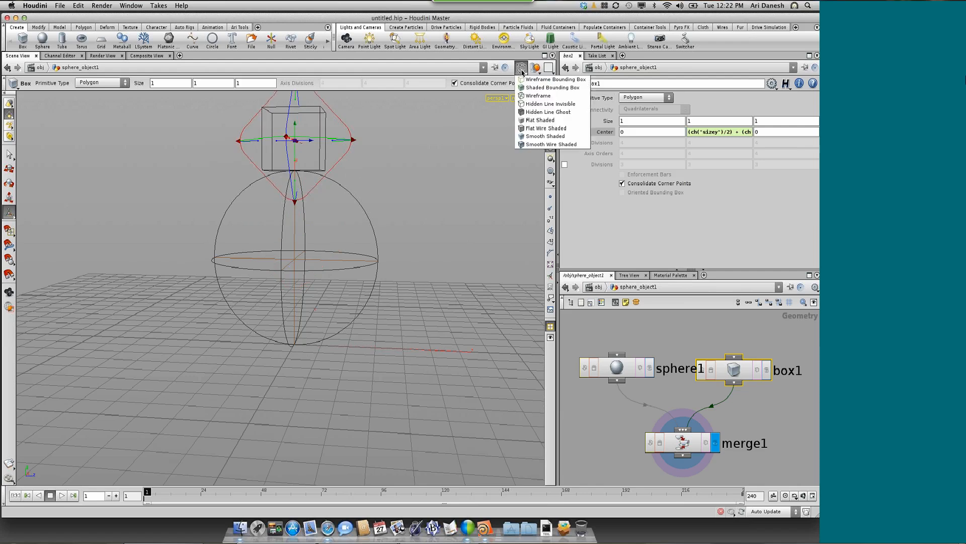
pyautogui.click(534, 138)
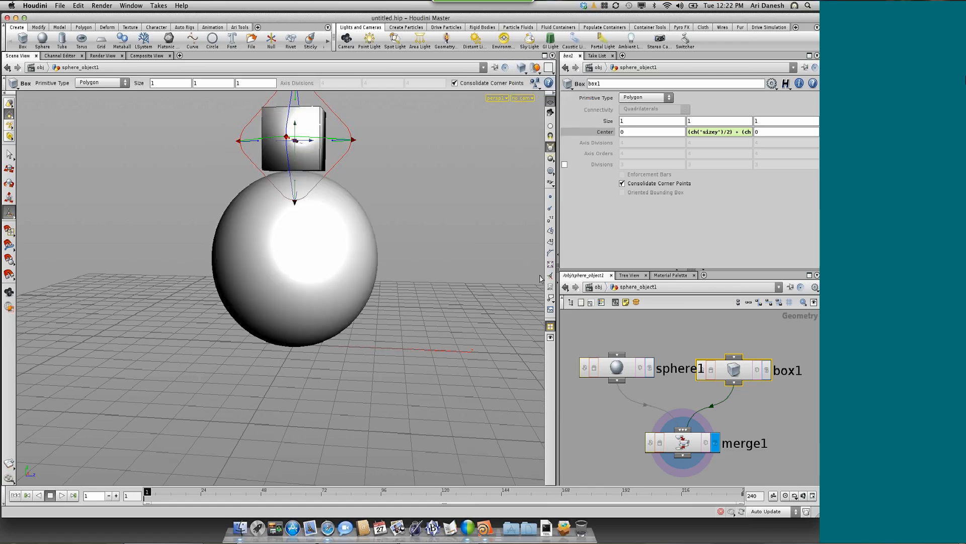
# Test the linked stacking by reducing sphere1's radius to 1.0161 and enlarging box1's size to 1.1 on all axes
pyautogui.click(624, 370)
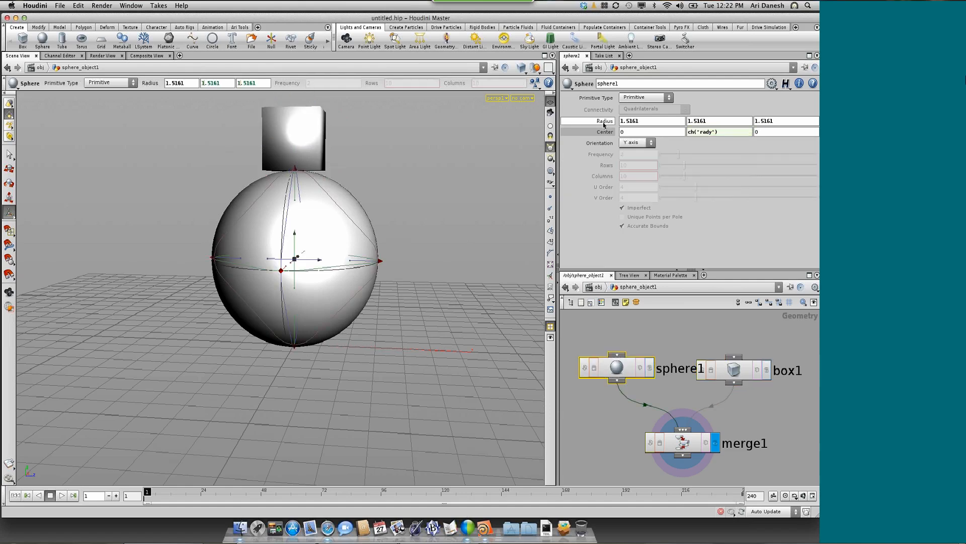
pyautogui.rightClick(603, 123)
pyautogui.click(599, 122)
pyautogui.moveTo(599, 123)
pyautogui.mouseDown(button='middle')
pyautogui.moveTo(545, 121)
pyautogui.moveTo(603, 132)
pyautogui.mouseUp(button='middle')
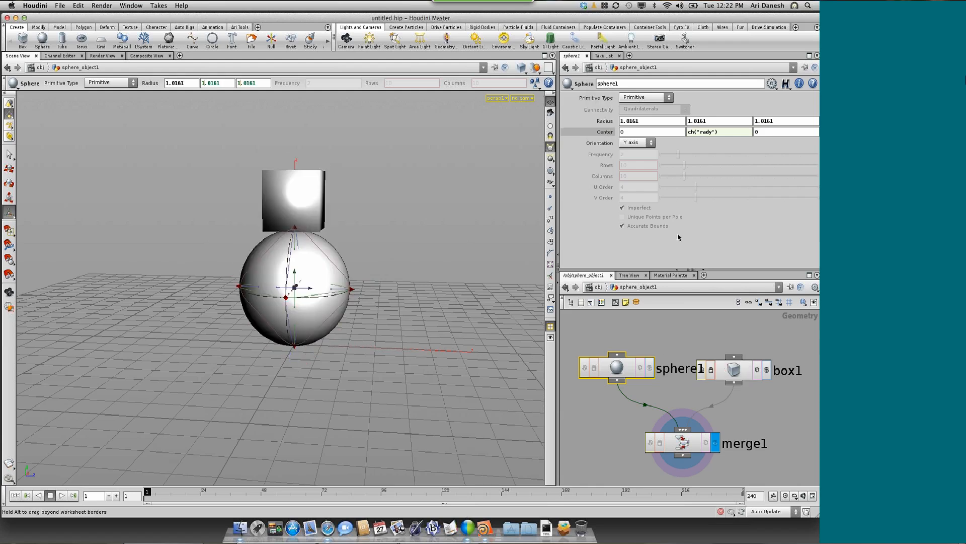
pyautogui.click(733, 370)
pyautogui.moveTo(590, 126); pyautogui.dragTo(612, 126, button='middle')
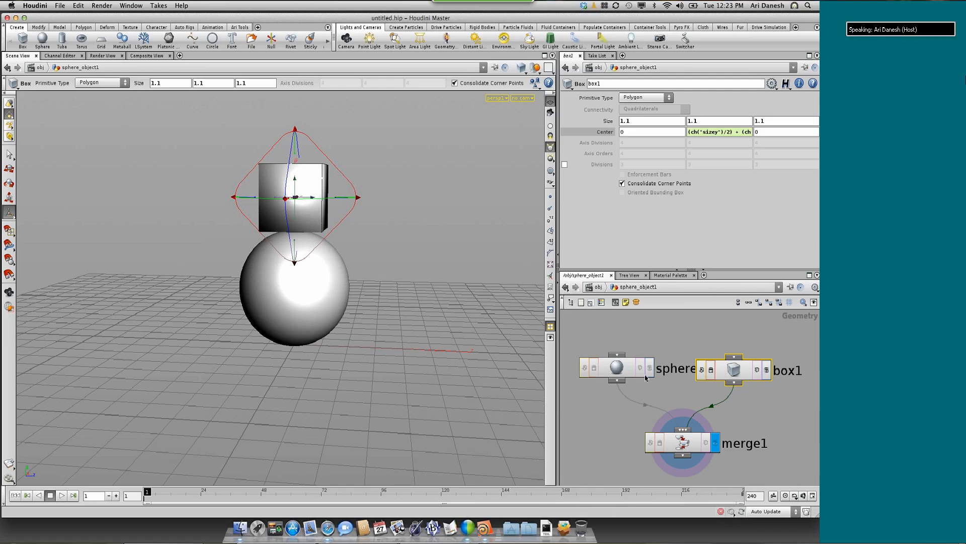
# Set sphere1's radius to 0.2161 on all axes and keyframe it at frame 1
pyautogui.click(617, 368)
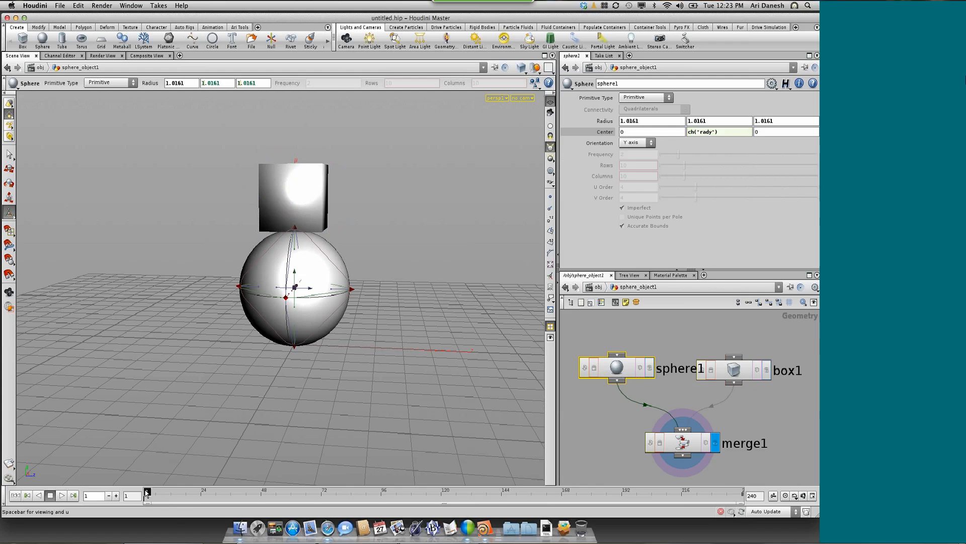
pyautogui.moveTo(147, 491)
pyautogui.mouseDown()
pyautogui.moveTo(158, 488)
pyautogui.moveTo(131, 486)
pyautogui.mouseUp()
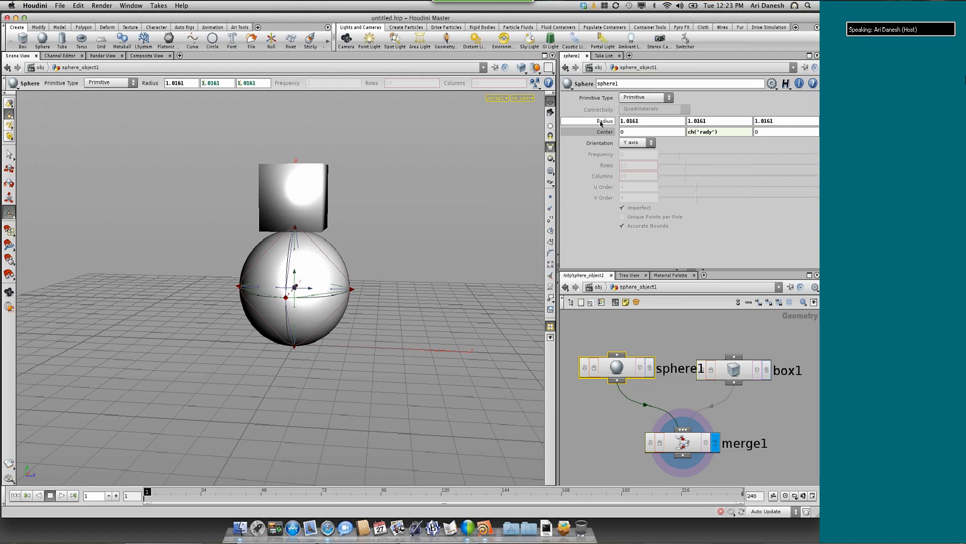
pyautogui.moveTo(601, 122); pyautogui.dragTo(564, 120, button='middle')
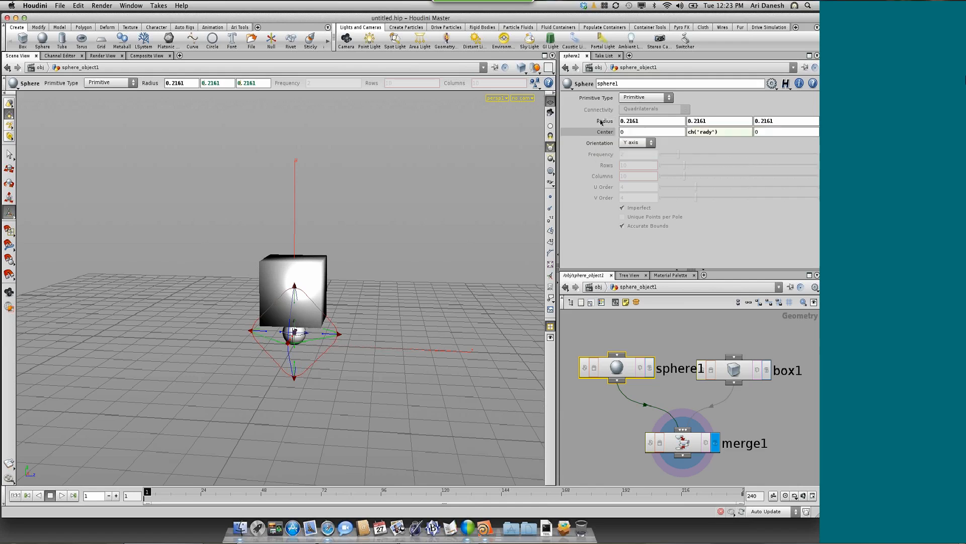
pyautogui.keyDown('alt'); pyautogui.click(603, 121); pyautogui.keyUp('alt')
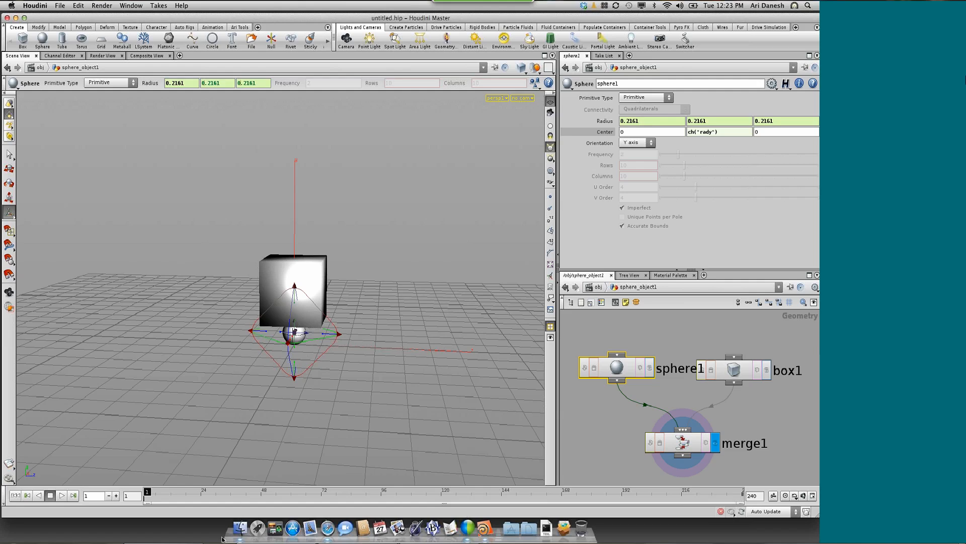
# Keyframe sphere1's radius at 1.1161 on all axes at frame 72
pyautogui.moveTo(148, 491); pyautogui.dragTo(191, 492)
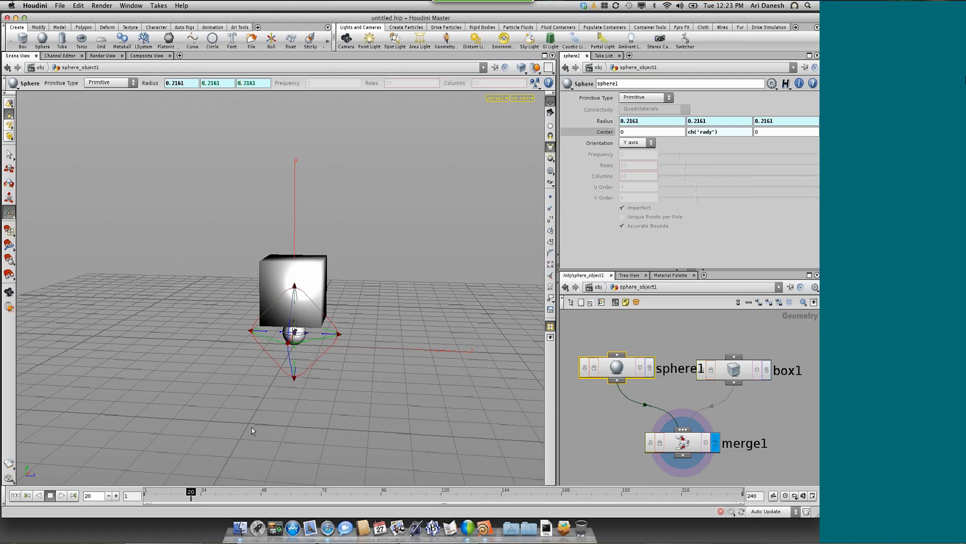
pyautogui.moveTo(186, 492); pyautogui.dragTo(321, 502)
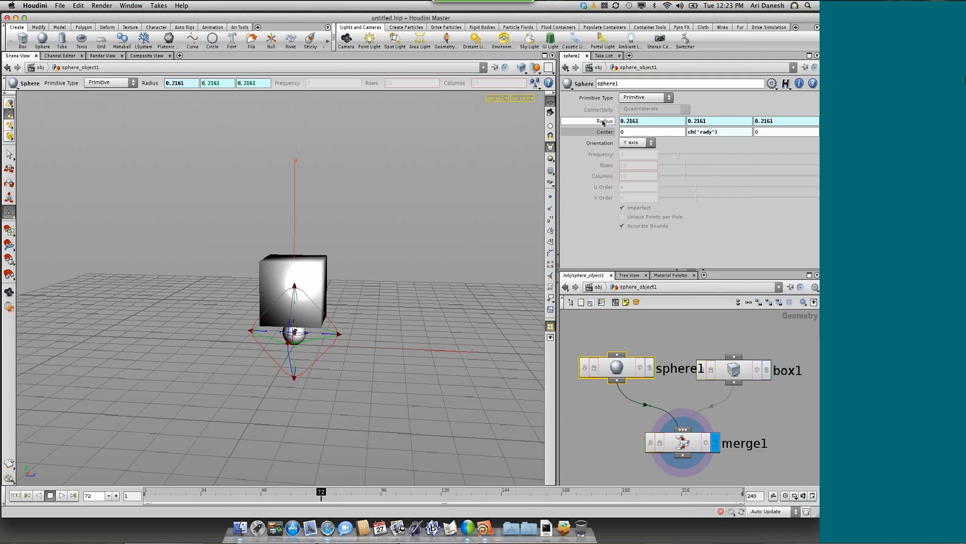
pyautogui.moveTo(613, 121); pyautogui.dragTo(647, 122, button='middle')
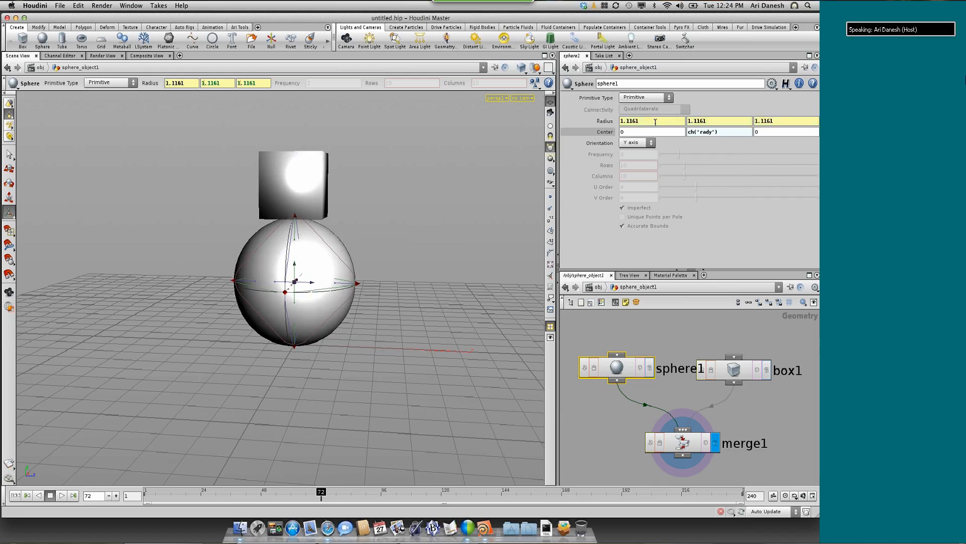
pyautogui.keyDown('alt'); pyautogui.click(604, 125); pyautogui.keyUp('alt')
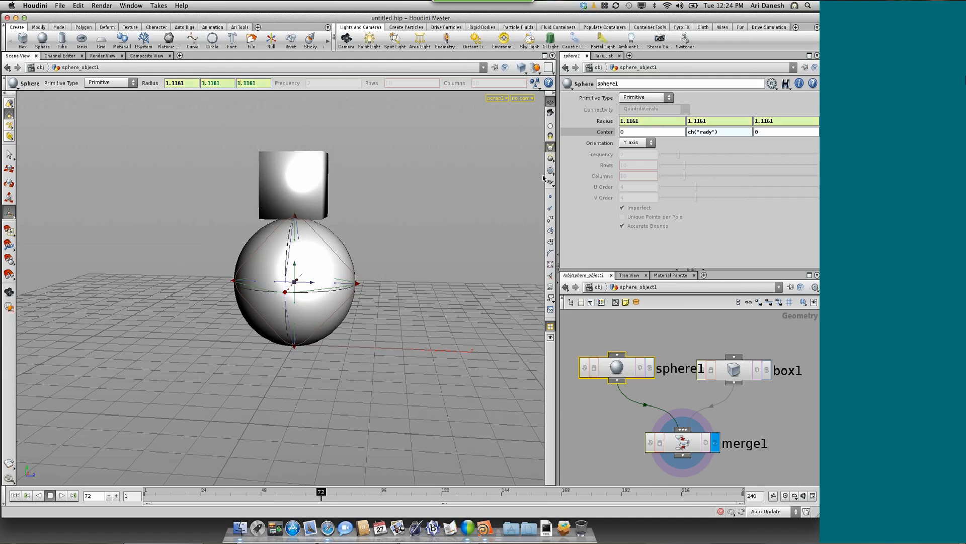
# Play the sphere radius animation from the first frame to check that the box follows, and stop playback
pyautogui.click(15, 495)
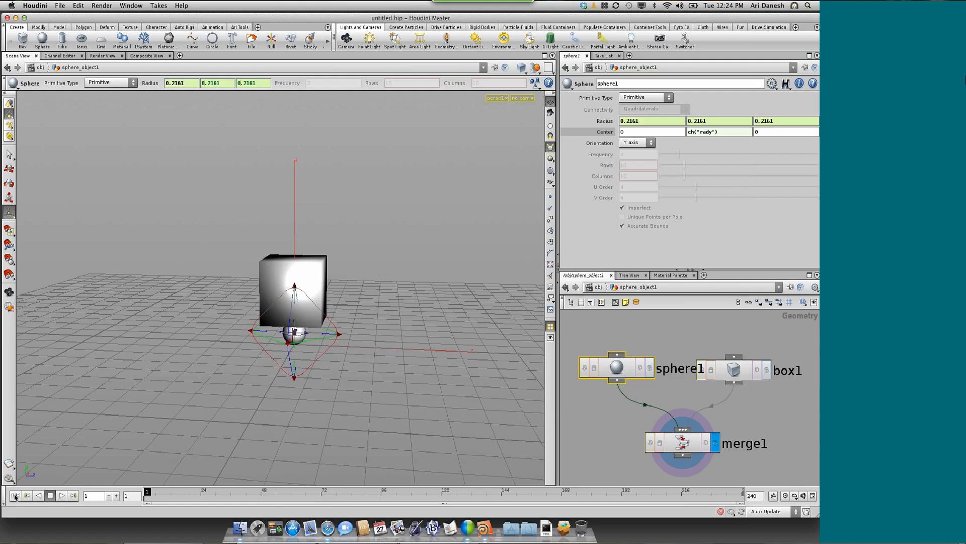
pyautogui.click(62, 496)
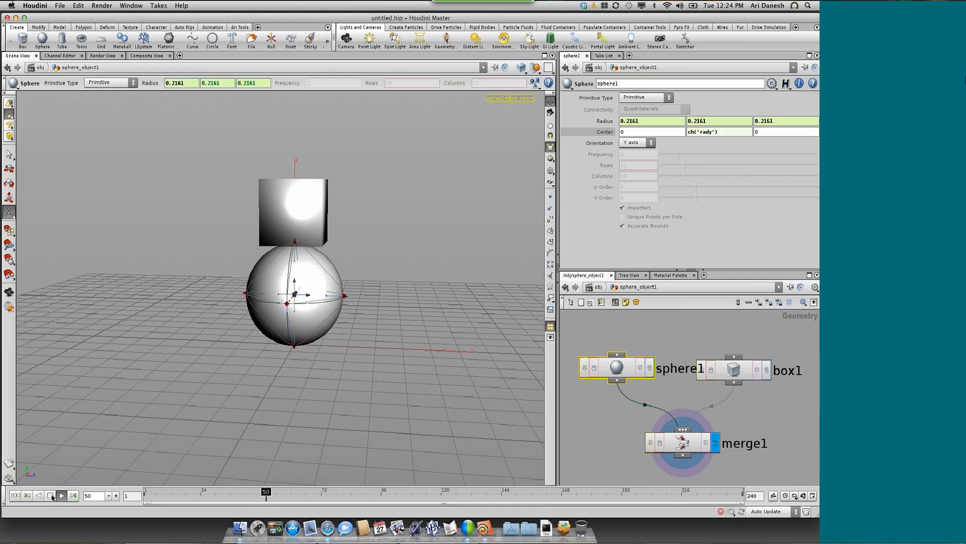
pyautogui.click(51, 496)
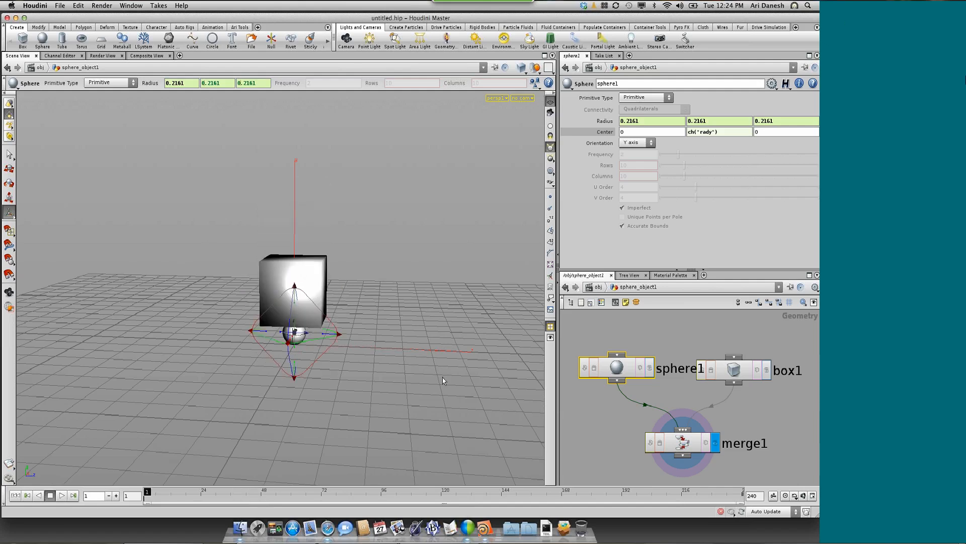
# Replace box1's X size with the frame-based expression sin($F*6)
pyautogui.click(740, 373)
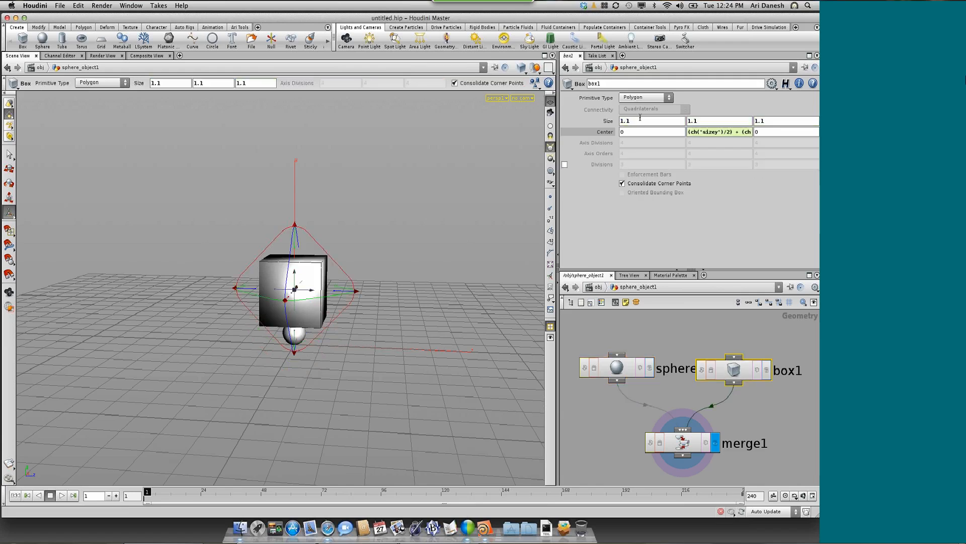
pyautogui.moveTo(635, 119); pyautogui.dragTo(619, 117)
pyautogui.write('sin($')
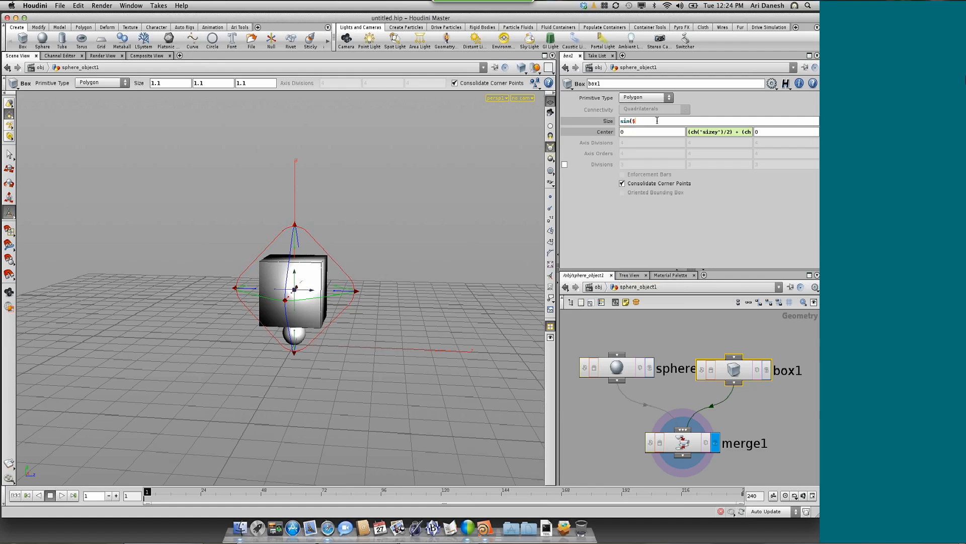
pyautogui.write('F')
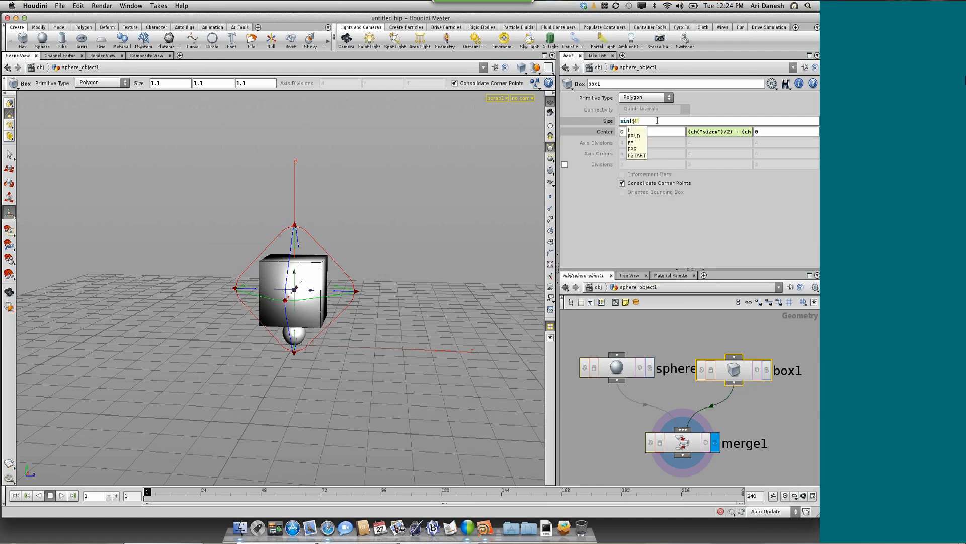
pyautogui.write('*6)')
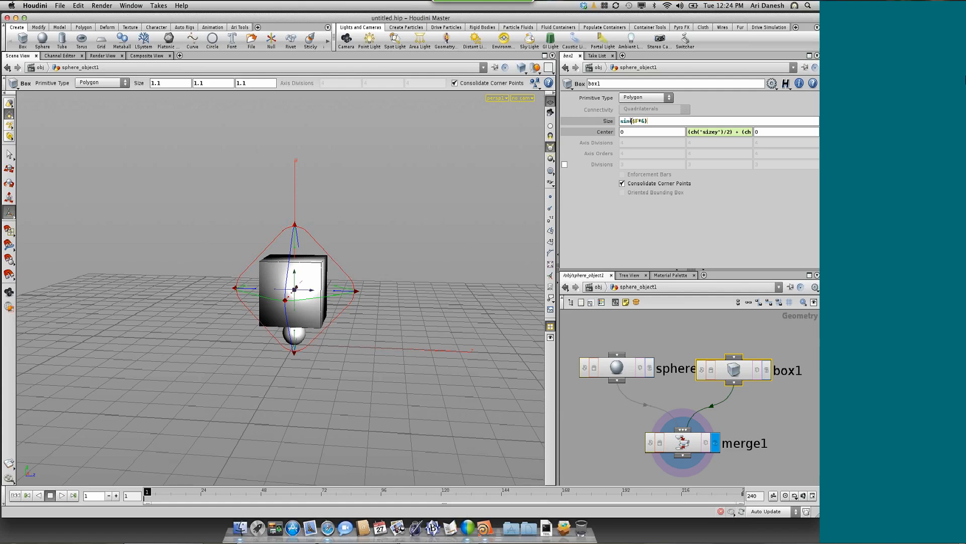
# Cut the sine expression from box1's X size, enter $F instead, and show its evaluated value
pyautogui.moveTo(633, 120); pyautogui.dragTo(637, 121)
pyautogui.press('Return')
pyautogui.press('super+x')
pyautogui.write('$F')
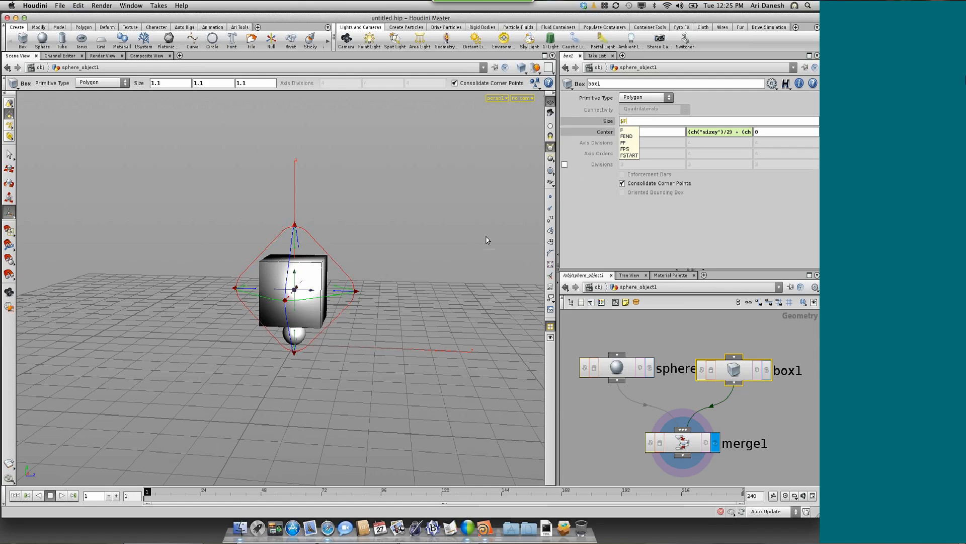
pyautogui.press('Return')
pyautogui.click(610, 121)
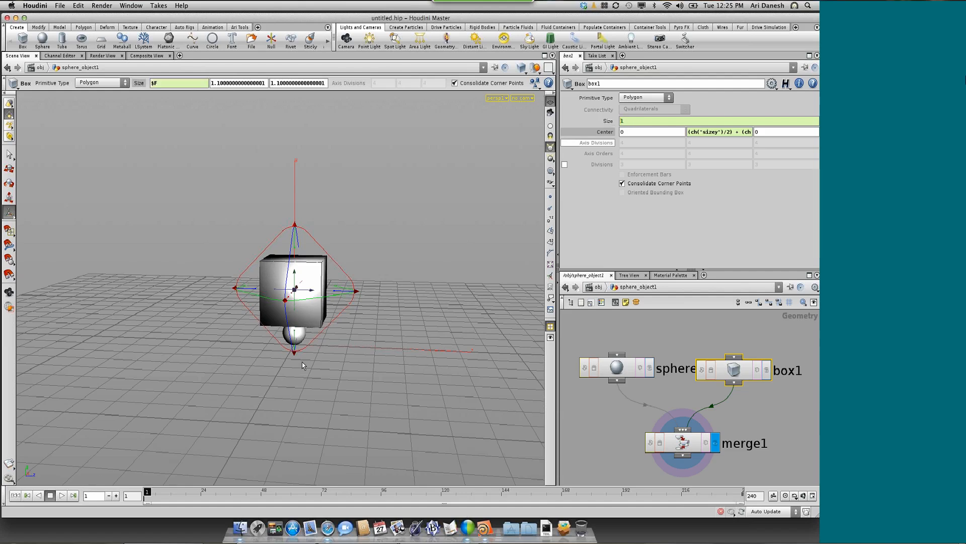
# Scrub the timeline to about frame 45 and back to frame 1 to examine how $F drives the box width
pyautogui.click(164, 495)
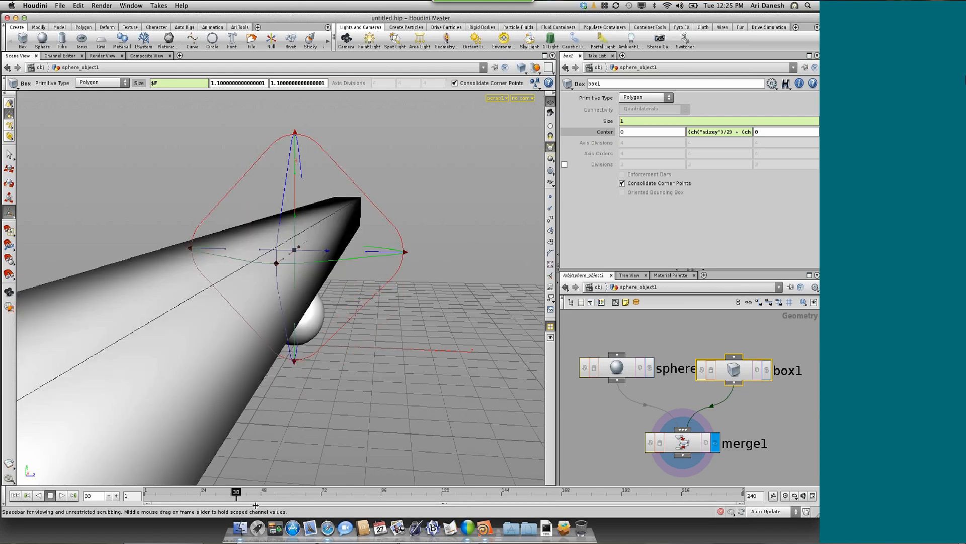
pyautogui.moveTo(256, 505); pyautogui.dragTo(254, 504)
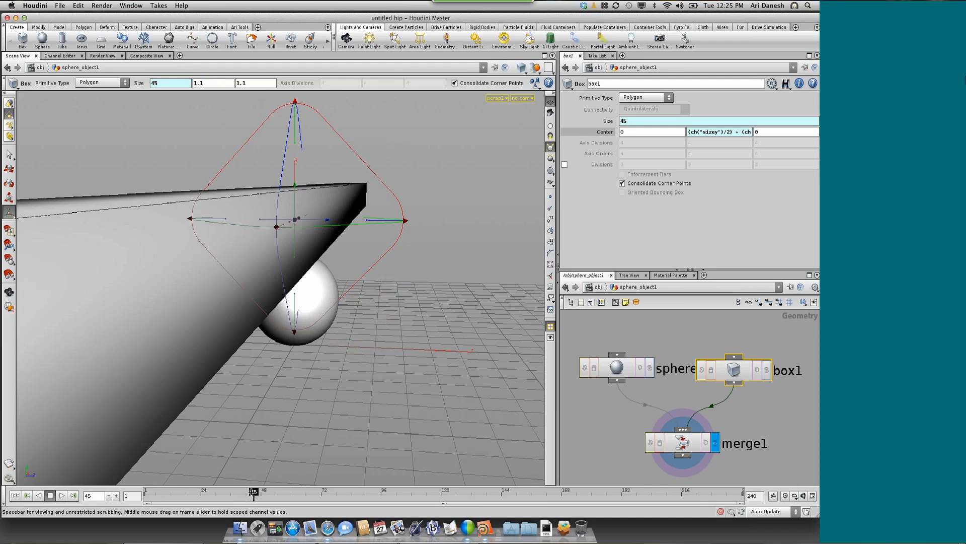
pyautogui.moveTo(253, 491); pyautogui.dragTo(147, 492)
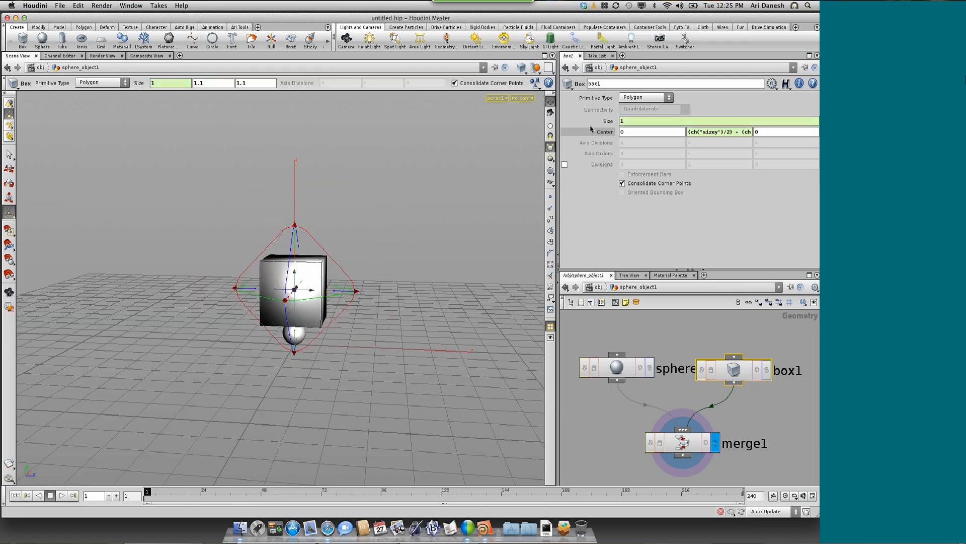
# Put sin($F*6) back into box1's X size and remove the leading $F from the expression
pyautogui.doubleClick(620, 121)
pyautogui.write('$Fsin($F*6')
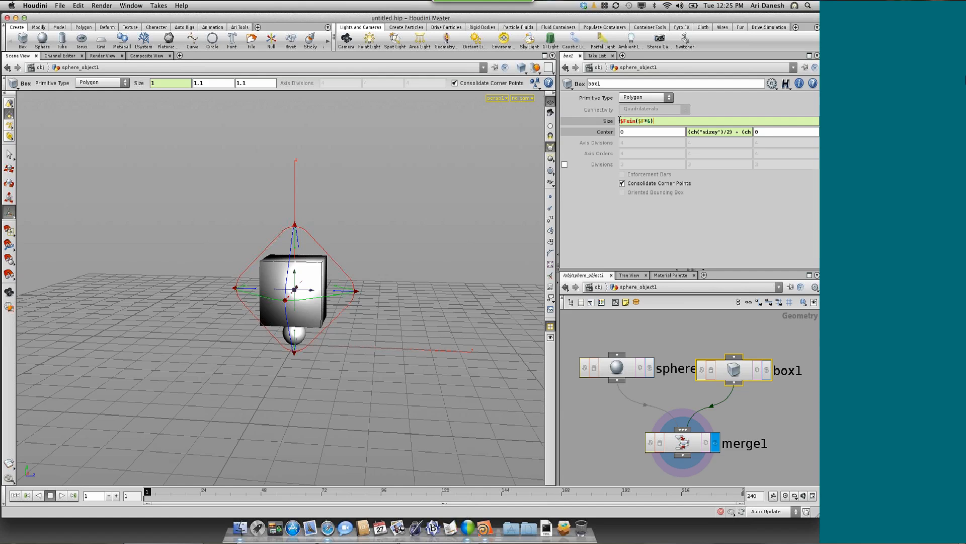
pyautogui.moveTo(627, 121); pyautogui.dragTo(613, 122)
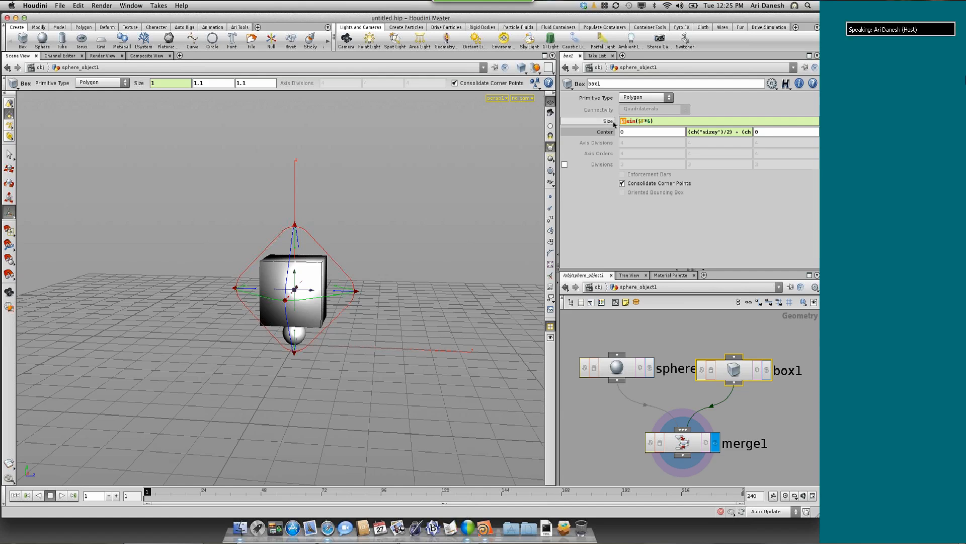
pyautogui.press('BackSpace')
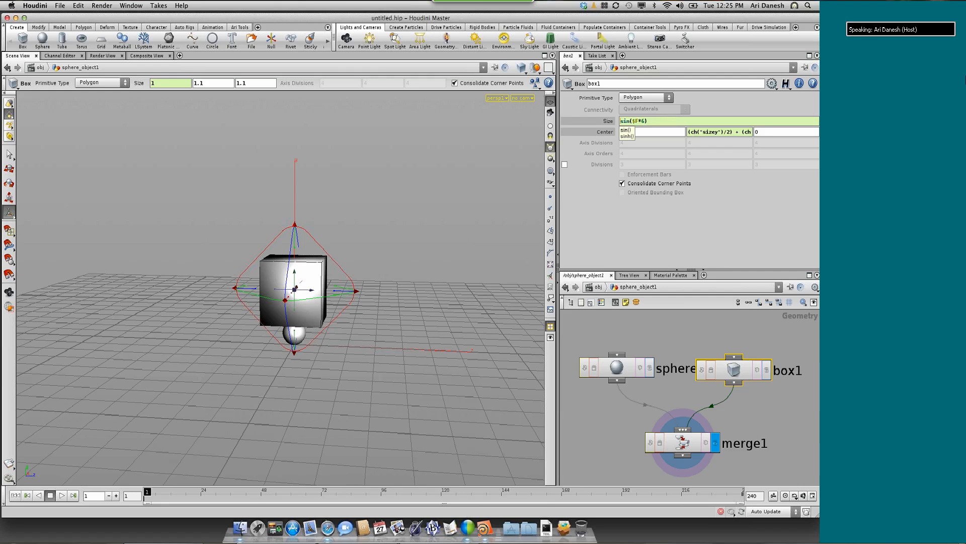
pyautogui.click(656, 120)
pyautogui.press('Return')
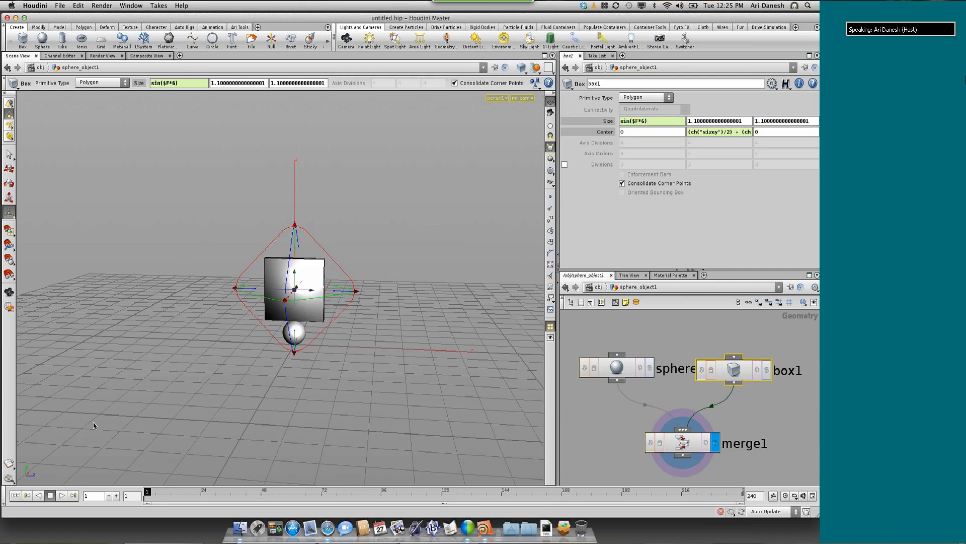
# Play the animation to examine the box's oscillating width from another angle, and reset to the first frame
pyautogui.click(62, 495)
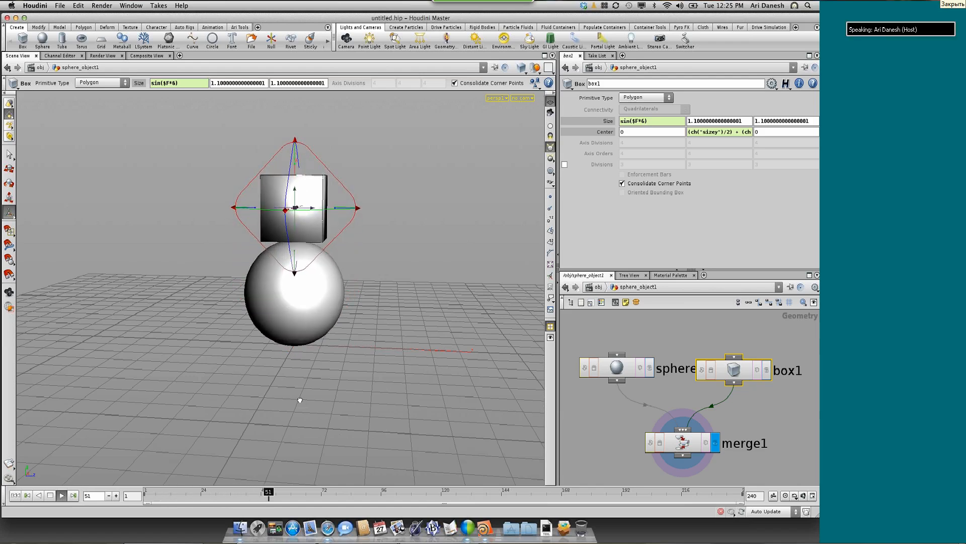
pyautogui.keyDown('alt'); pyautogui.moveTo(300, 400); pyautogui.dragTo(298, 400); pyautogui.keyUp('alt')
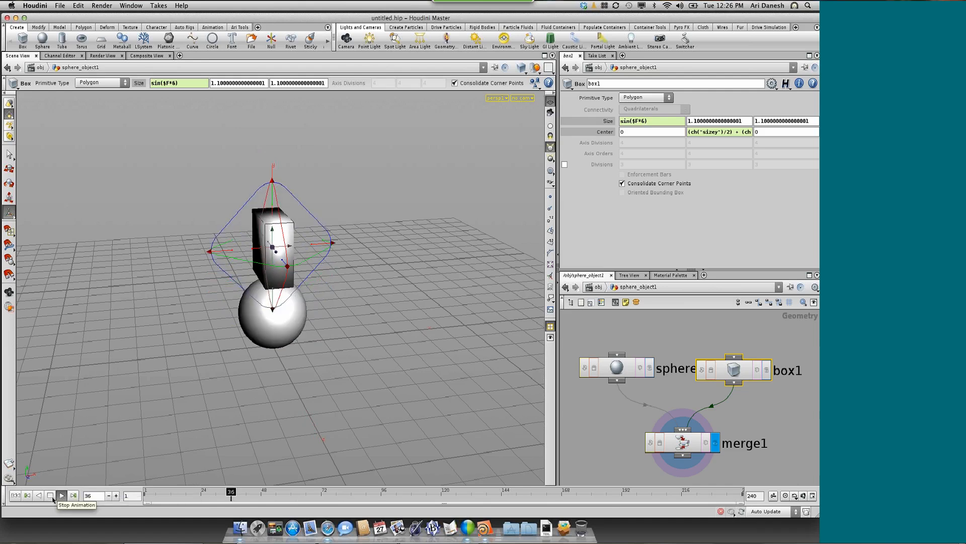
pyautogui.click(16, 496)
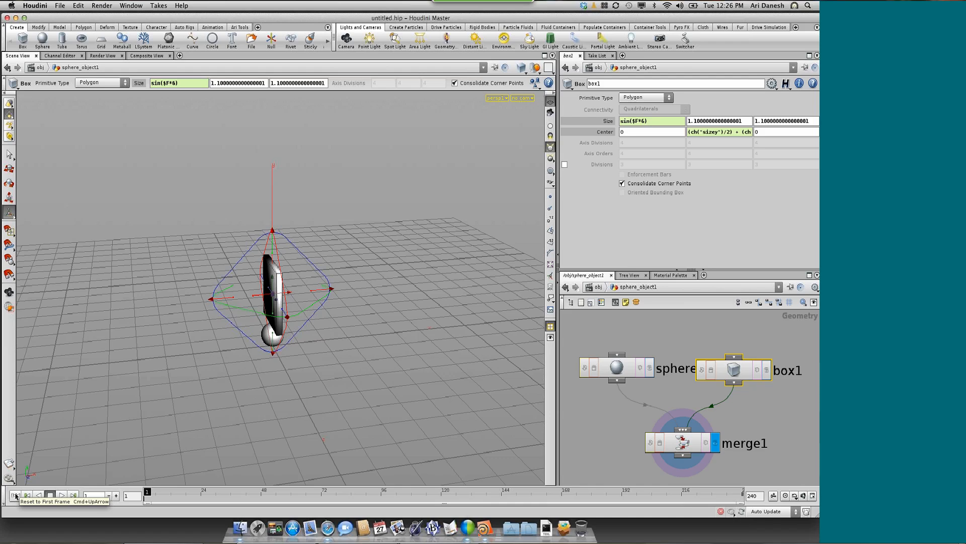
# Deselect box1 and go up to the object level containing sphere_object1
pyautogui.click(673, 346)
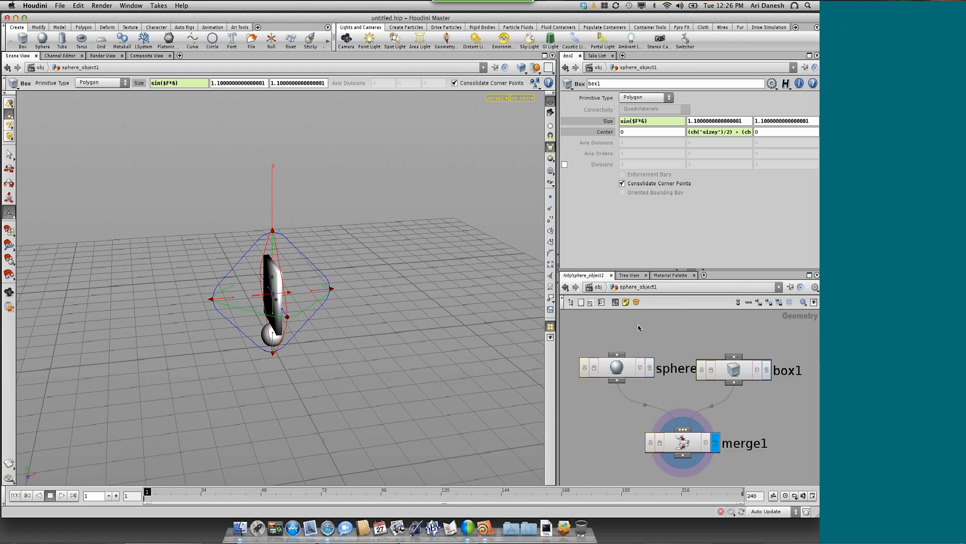
pyautogui.press('u')
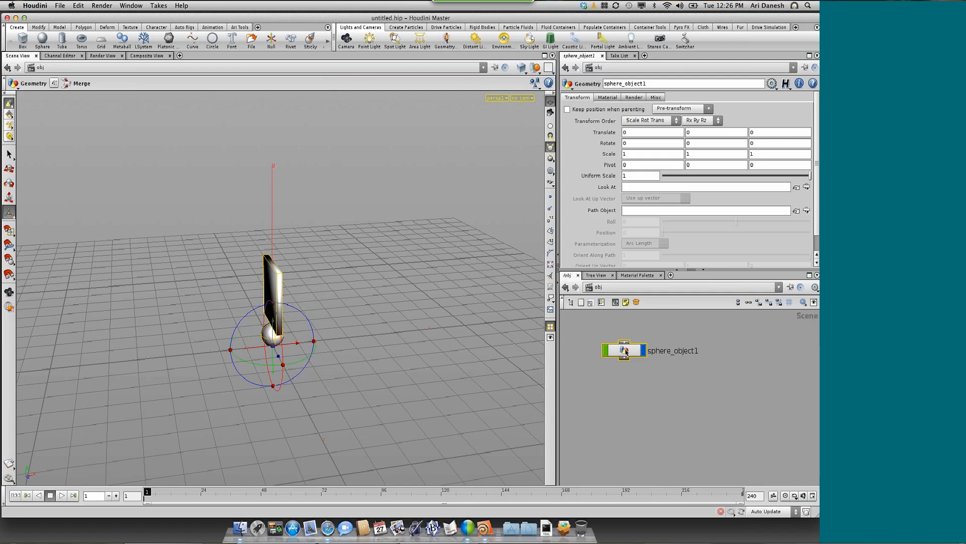
# Rename the sphere_object1 object as box_on_ball
pyautogui.moveTo(608, 351); pyautogui.dragTo(585, 350)
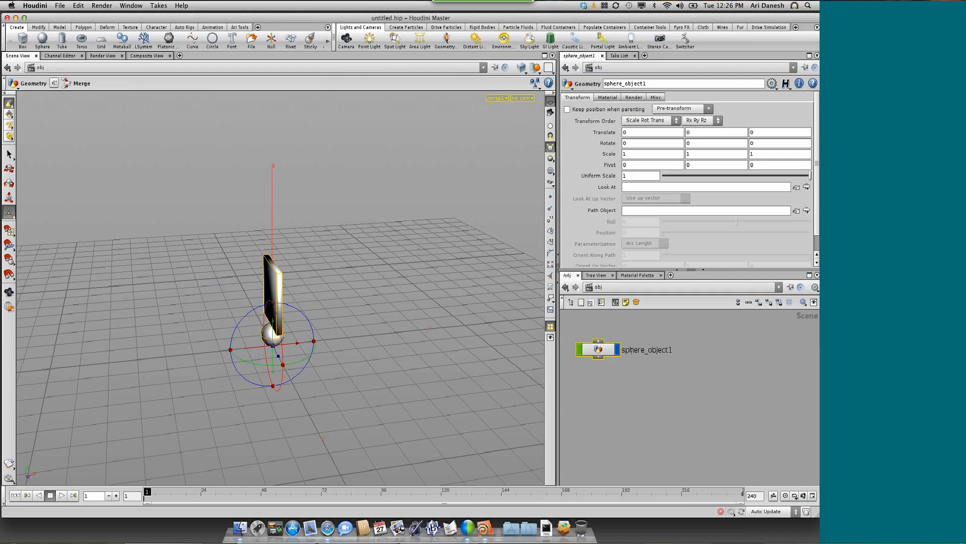
pyautogui.doubleClick(631, 351)
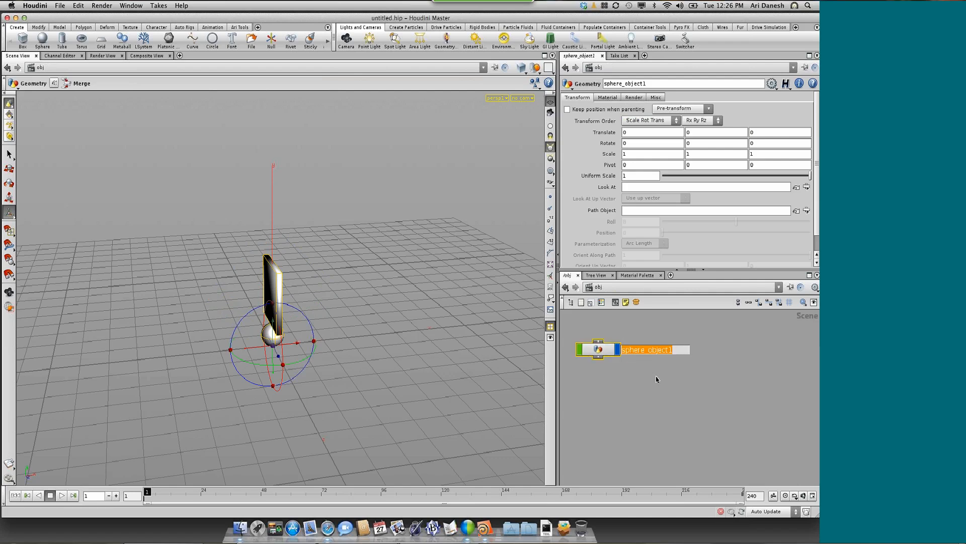
pyautogui.write('box_on_ball')
pyautogui.press('Return')
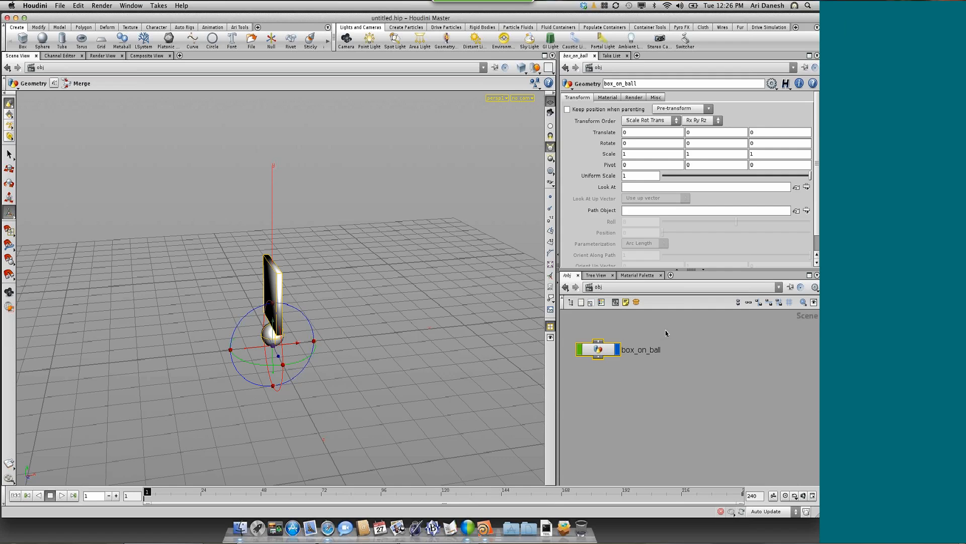
# Add a new Geometry object to the object network beside box_on_ball
pyautogui.click(684, 350)
pyautogui.press('Tab')
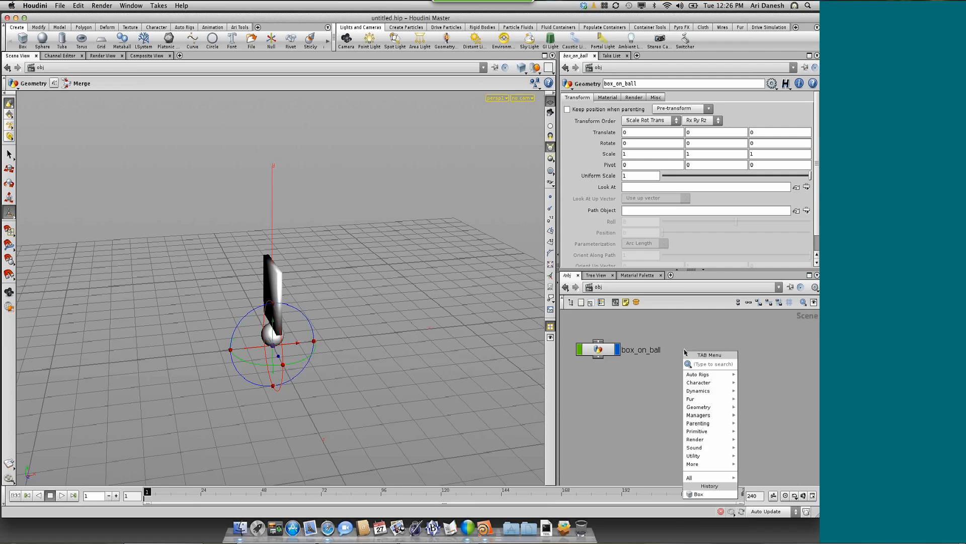
pyautogui.write('Geometry')
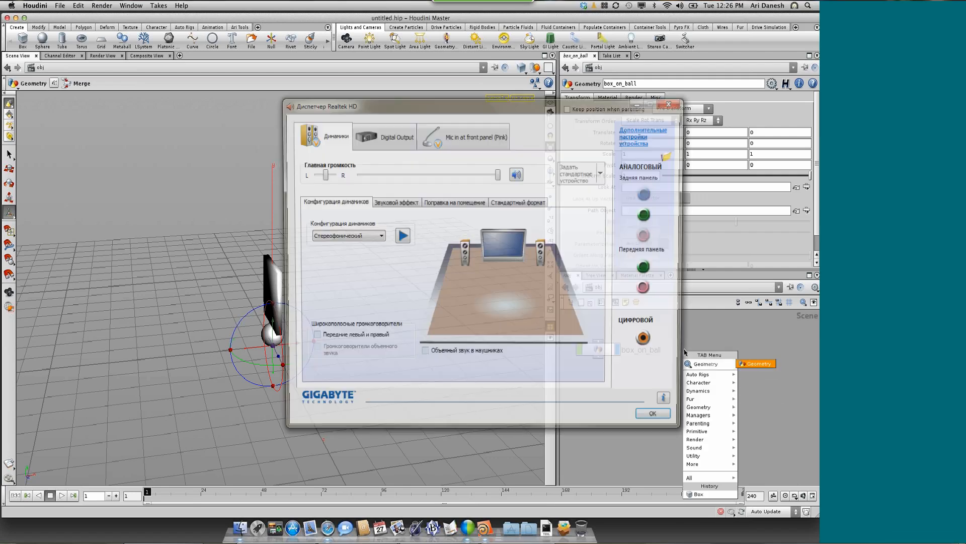
pyautogui.moveTo(553, 104); pyautogui.dragTo(965, 300)
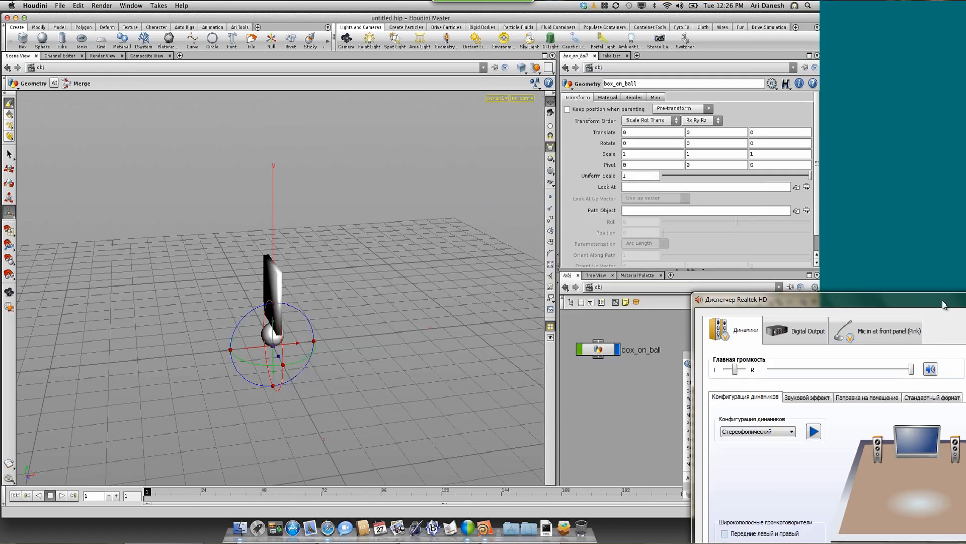
pyautogui.click(811, 398)
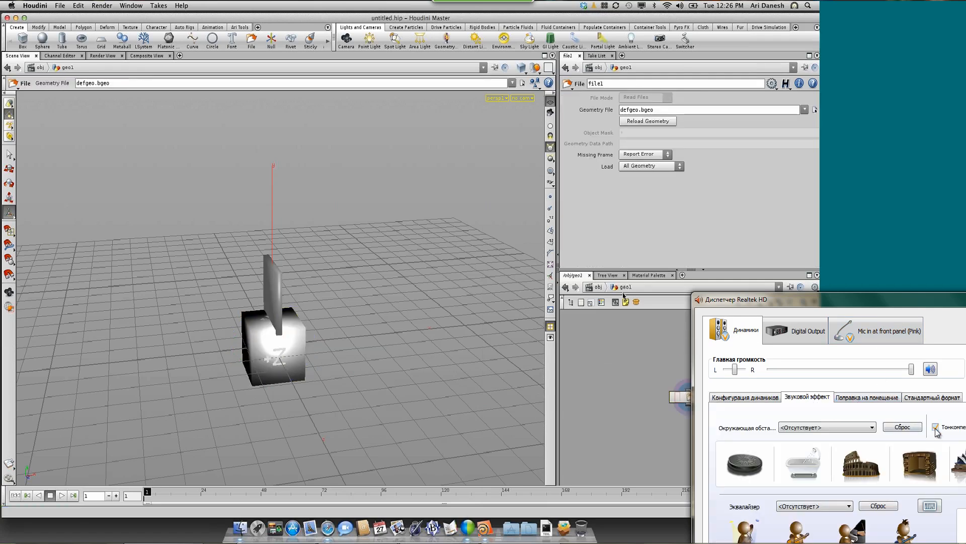
pyautogui.moveTo(880, 301); pyautogui.dragTo(881, 400)
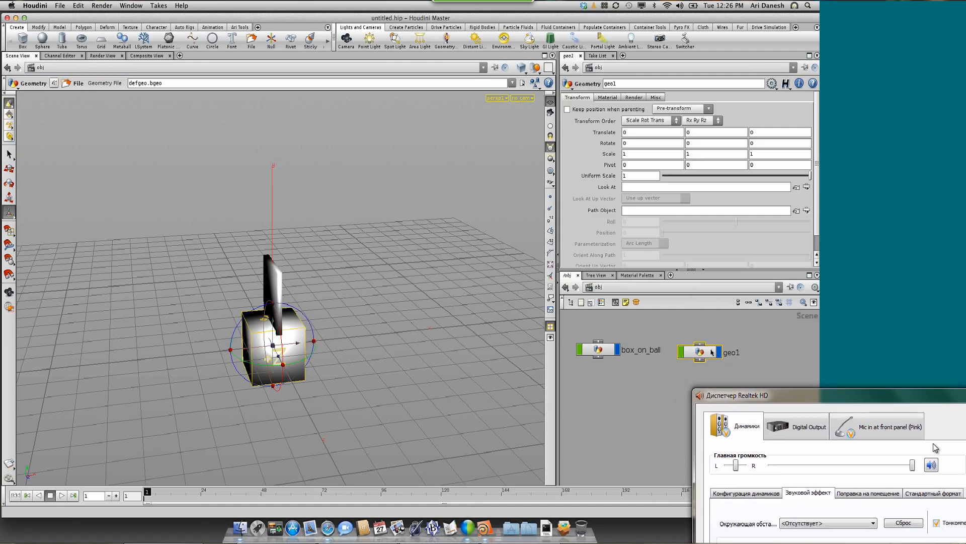
pyautogui.moveTo(927, 402); pyautogui.dragTo(706, 458)
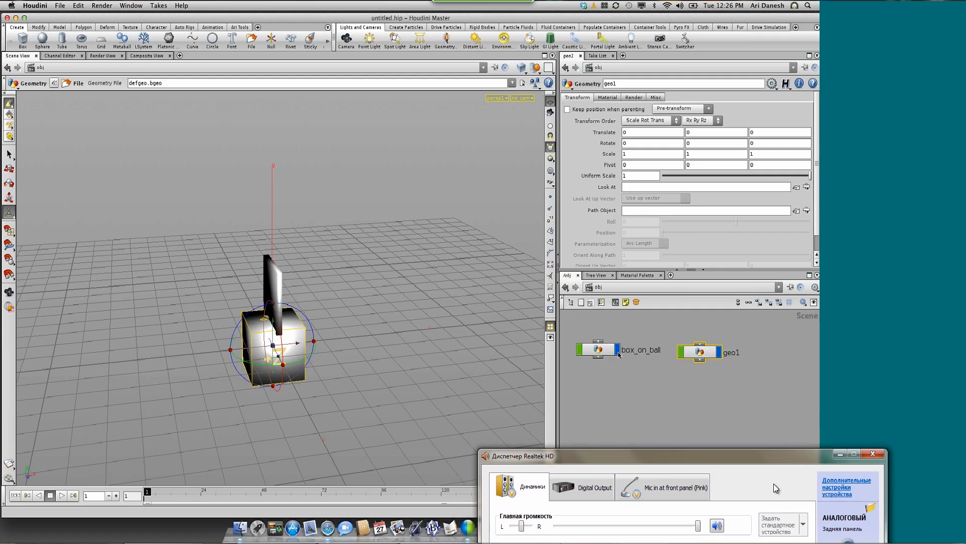
pyautogui.click(887, 455)
# Turn off the display of box_on_ball and rename the geo1 object as forest
pyautogui.click(617, 351)
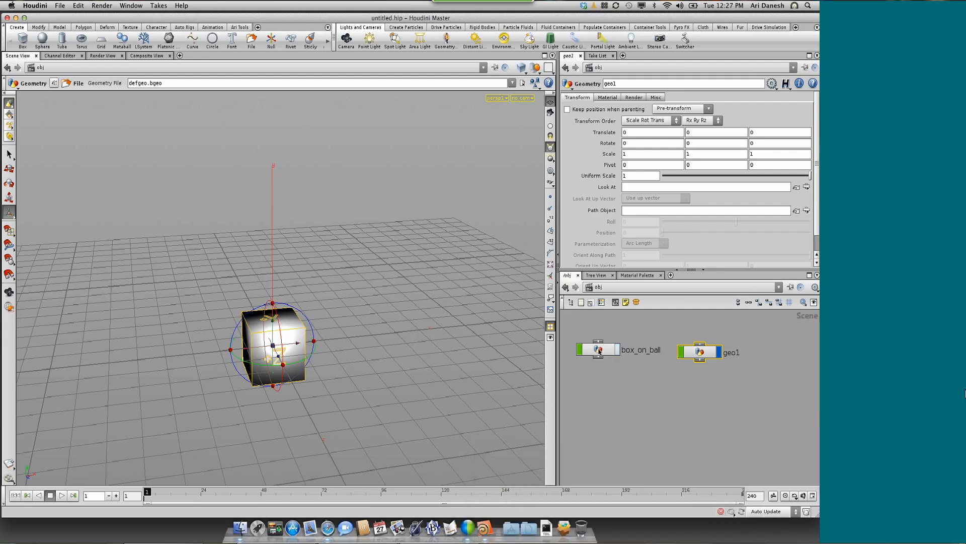
pyautogui.doubleClick(736, 353)
pyautogui.doubleClick(736, 352)
pyautogui.write('forest')
pyautogui.press('Return')
pyautogui.moveTo(598, 352); pyautogui.dragTo(604, 371)
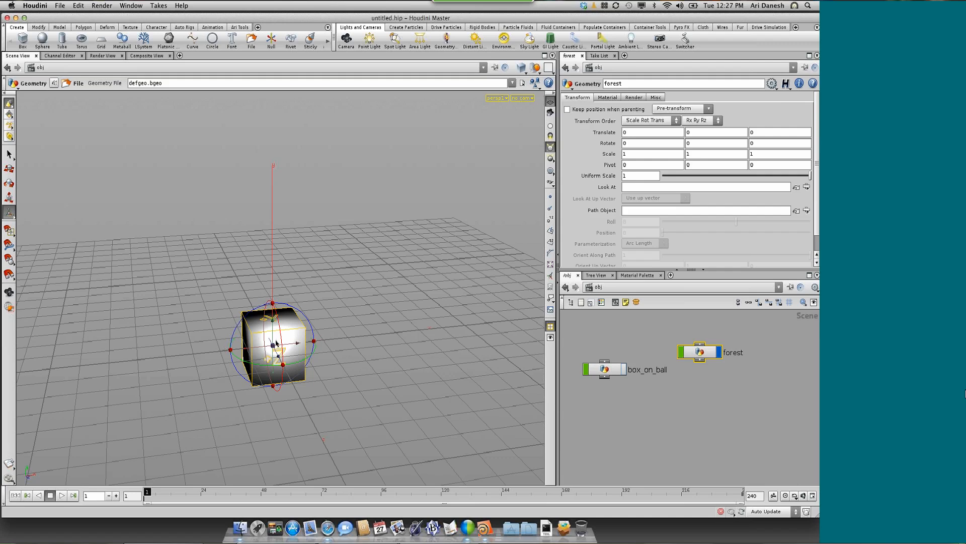
# Enter the forest object and delete its default file1 node
pyautogui.doubleClick(707, 353)
pyautogui.moveTo(697, 391); pyautogui.dragTo(678, 373)
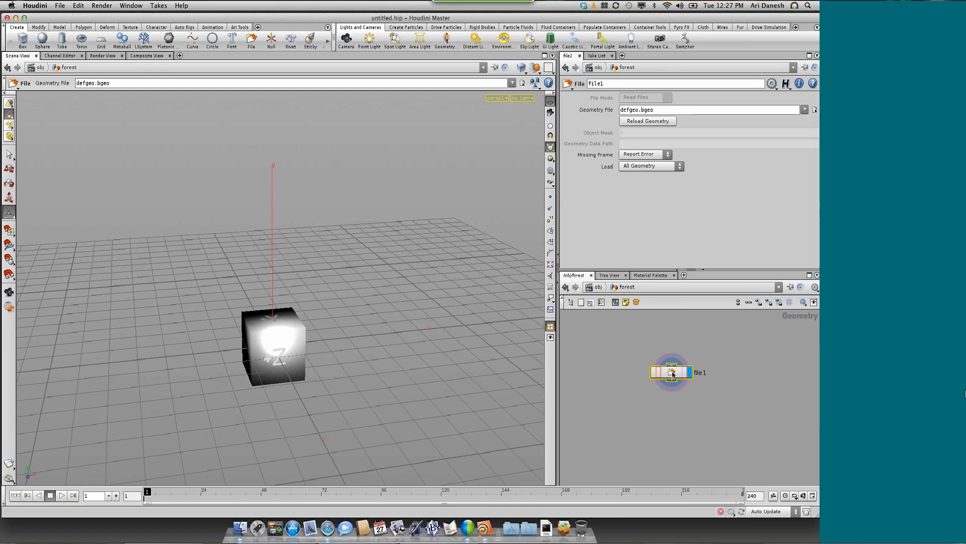
pyautogui.press('Delete')
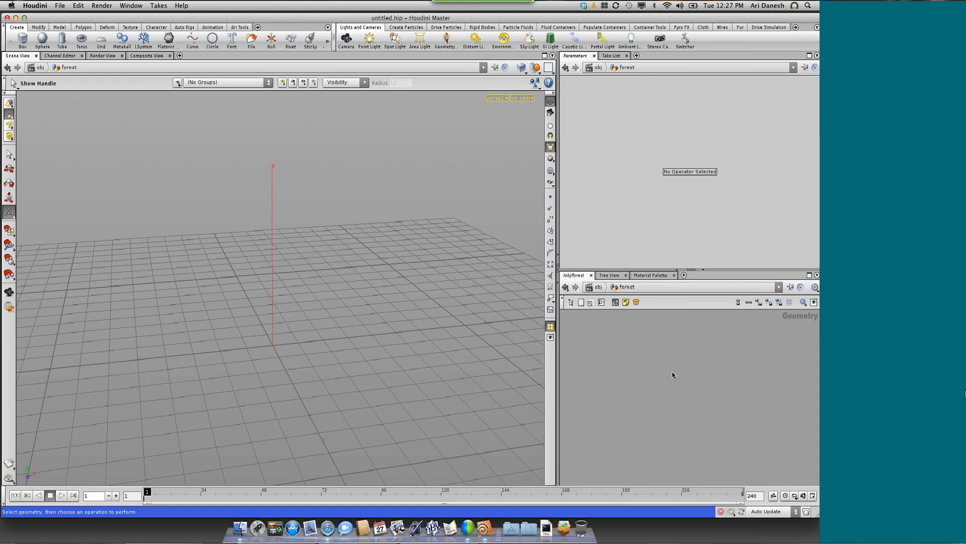
# Add a Grid node inside the forest network
pyautogui.press('Tab')
pyautogui.write('grid')
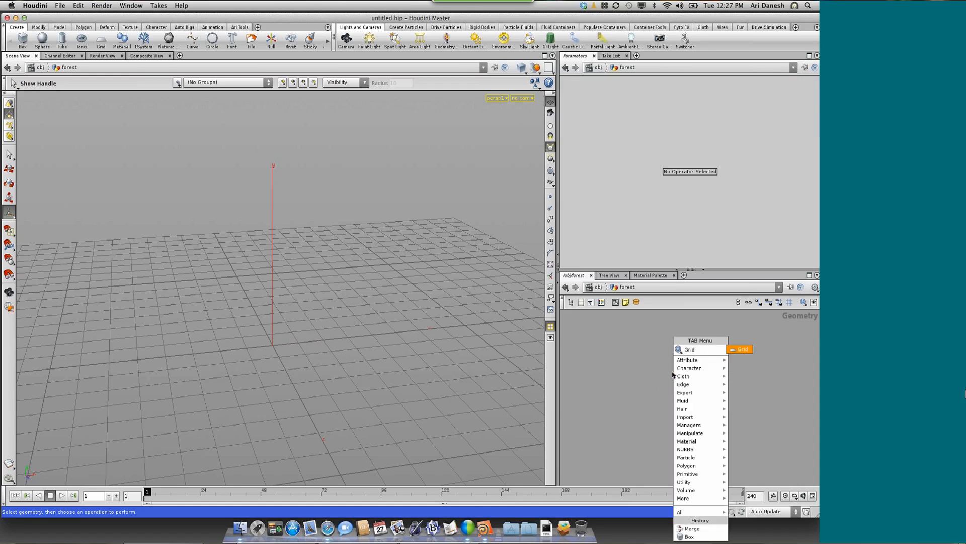
pyautogui.press('Return')
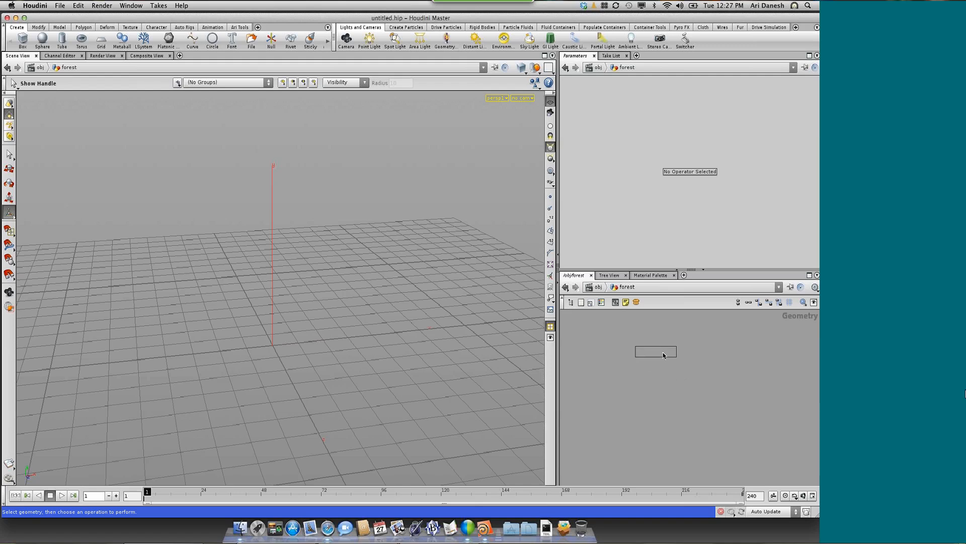
pyautogui.click(664, 355)
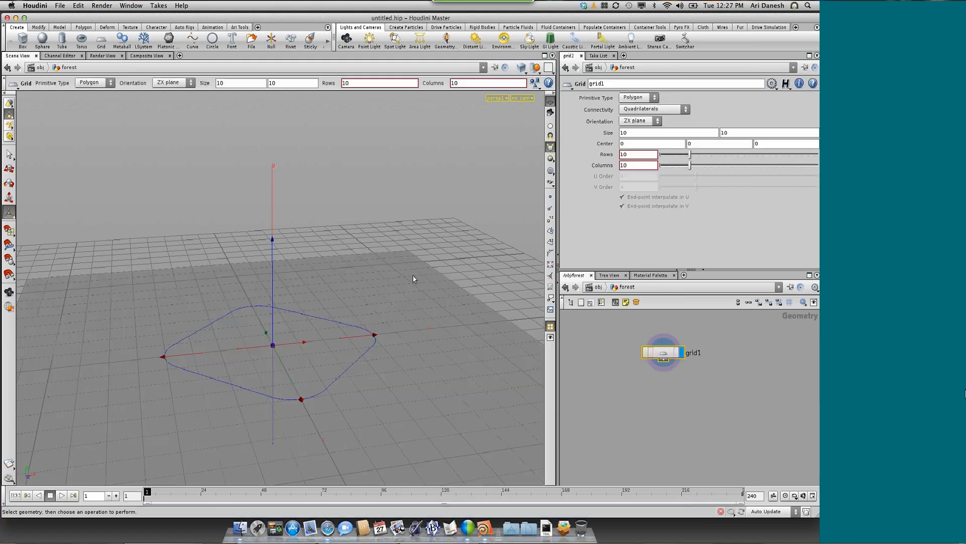
# Hide the construction plane in the viewport and set the shading mode to Smooth Wire Shaded
pyautogui.press('Escape')
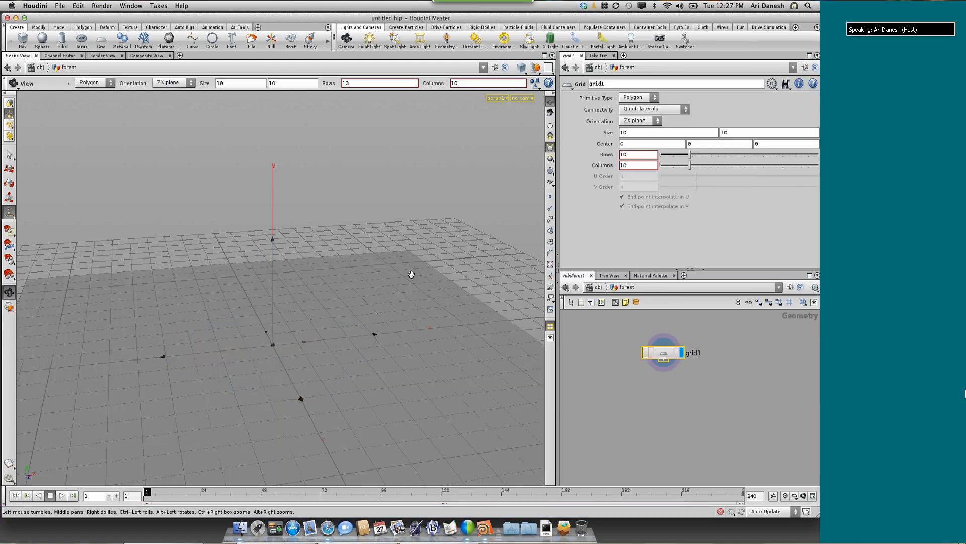
pyautogui.scroll(5, 412, 274)
pyautogui.scroll(-4, 411, 274)
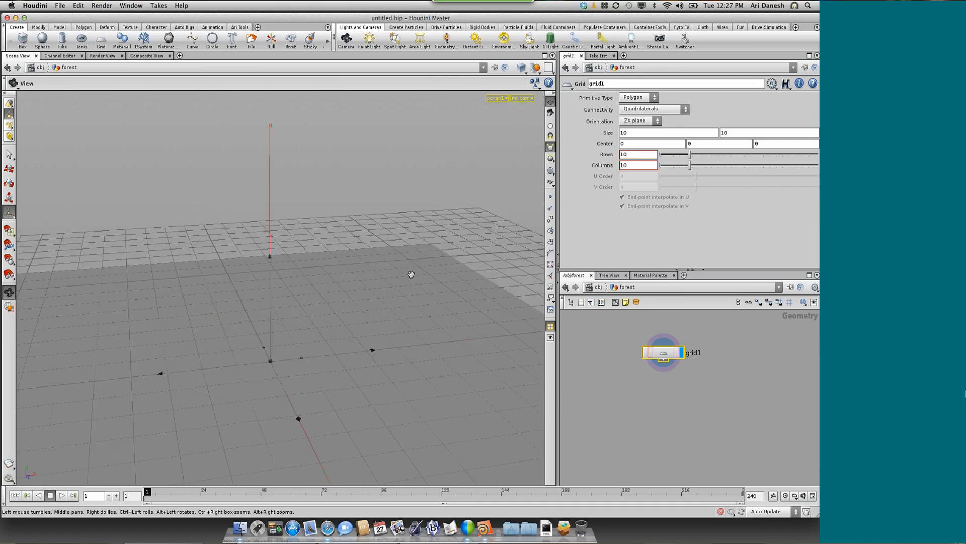
pyautogui.scroll(-5, 411, 274)
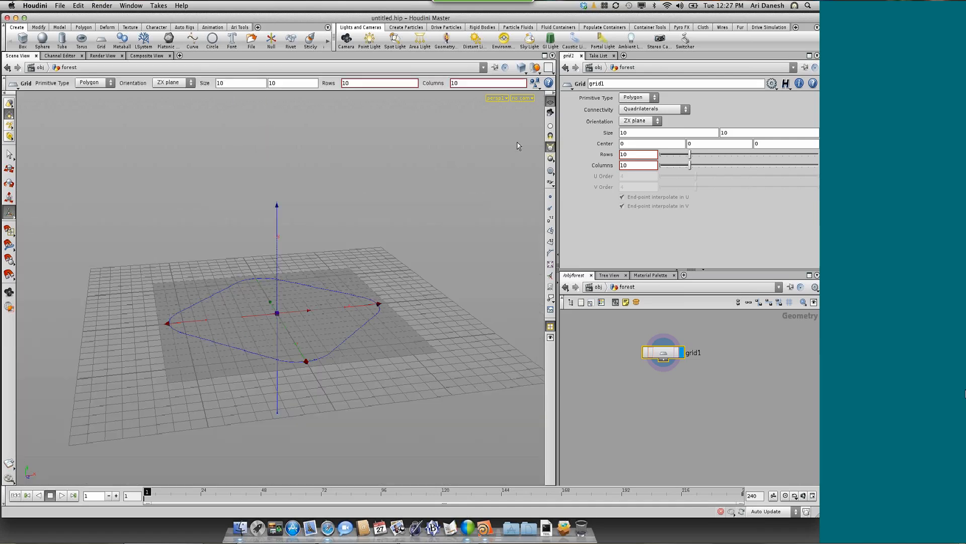
pyautogui.click(549, 103)
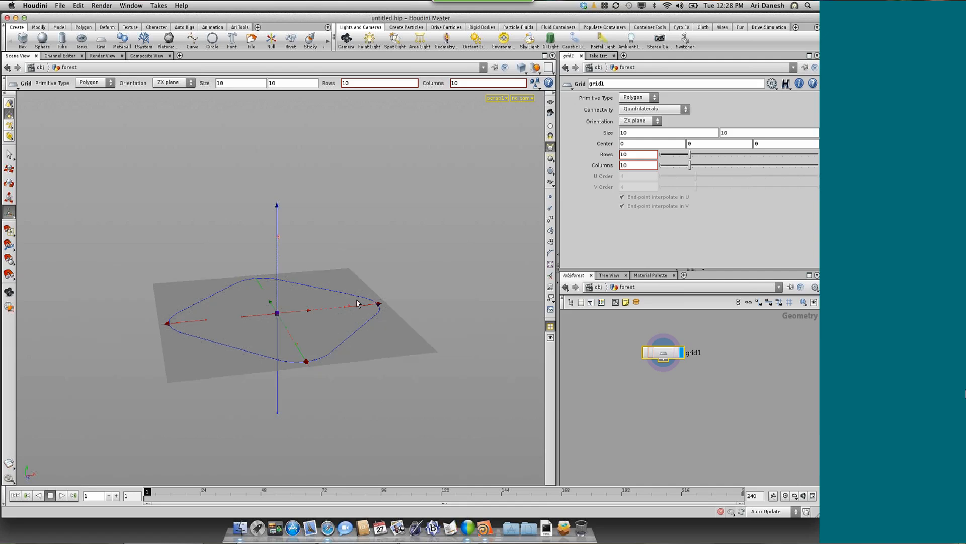
pyautogui.keyDown('alt'); pyautogui.moveTo(331, 309); pyautogui.dragTo(360, 292, button='right'); pyautogui.keyUp('alt')
pyautogui.click(521, 67)
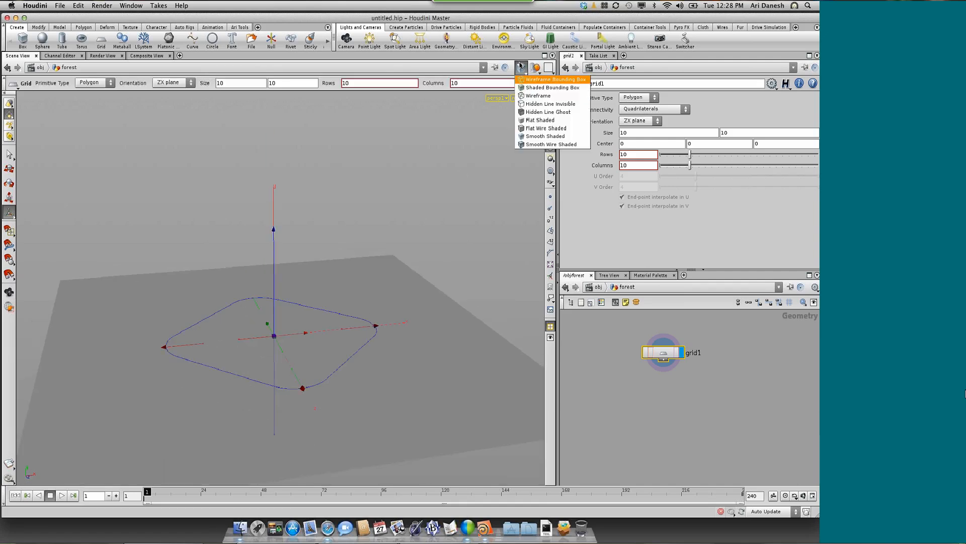
pyautogui.click(532, 145)
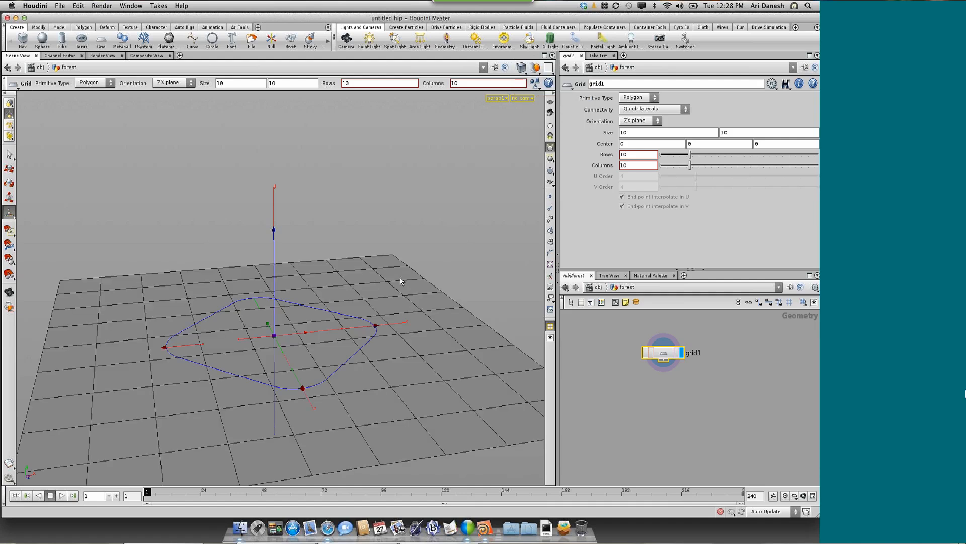
pyautogui.press('h')
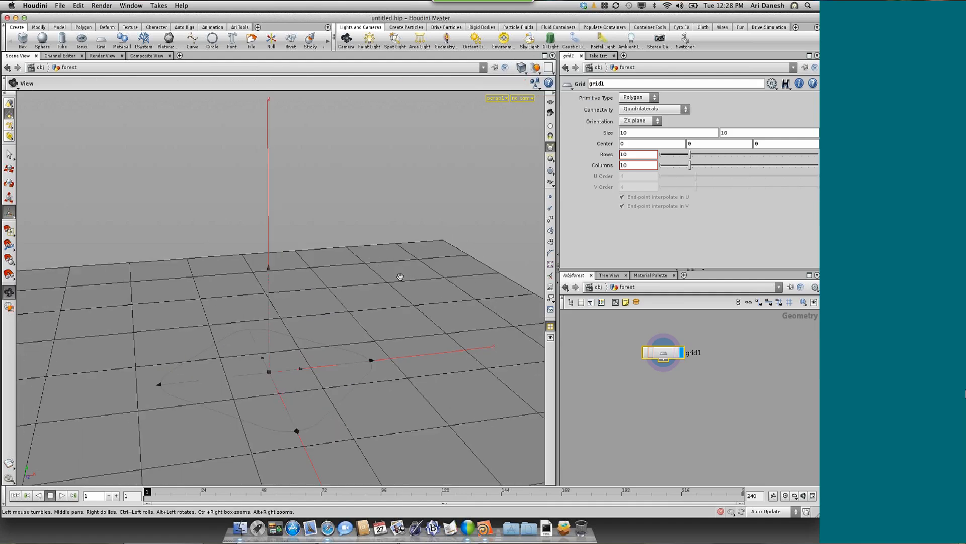
# Set the grid's size to 50 by 30
pyautogui.doubleClick(636, 133)
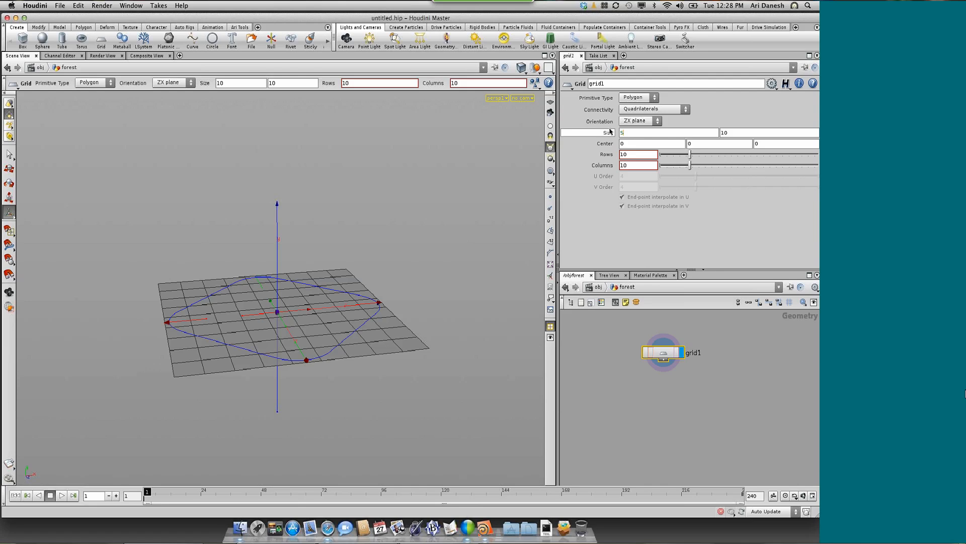
pyautogui.write('50')
pyautogui.press('Tab')
pyautogui.write('3')
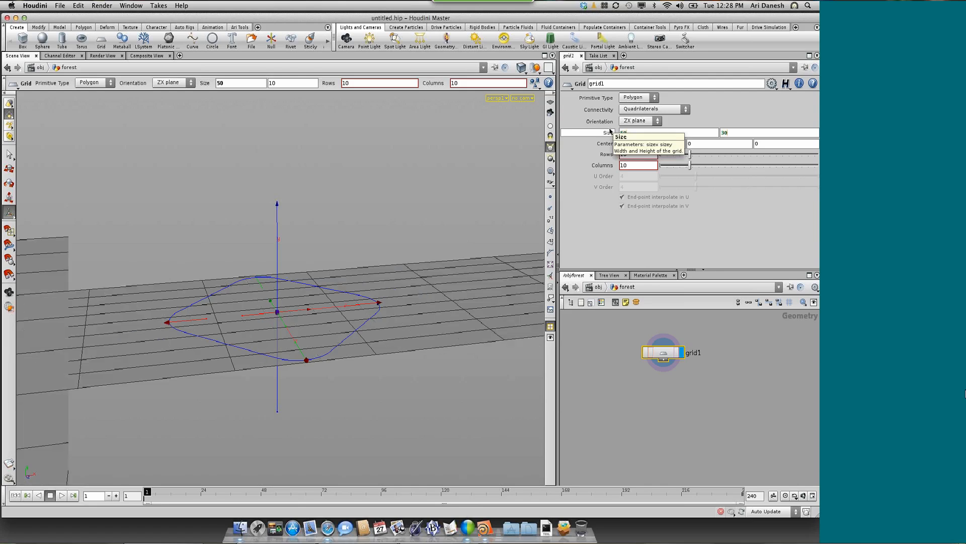
pyautogui.press('Escape')
pyautogui.scroll(-5, 418, 223)
pyautogui.press('Return')
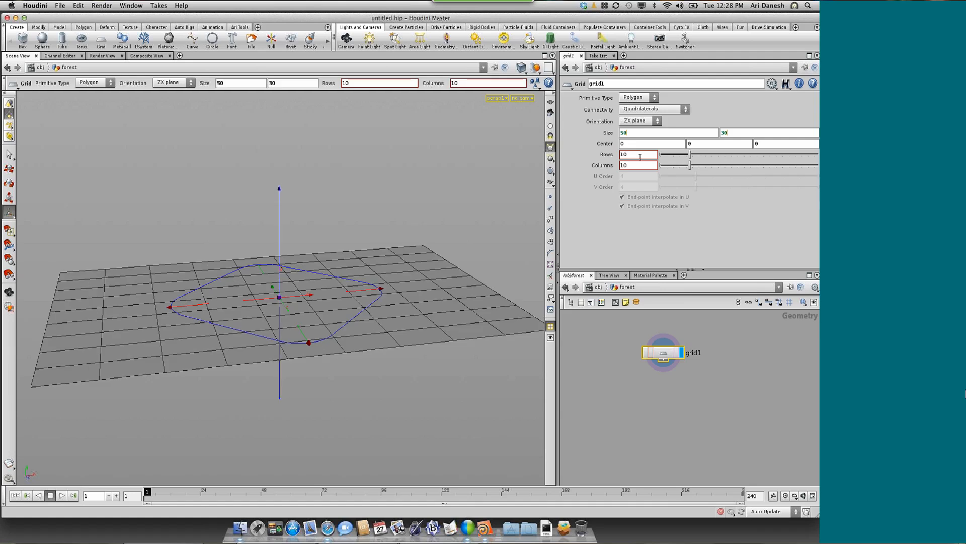
# Set the grid to 30 rows and 50 columns
pyautogui.write('30')
pyautogui.press('Tab')
pyautogui.write('50')
pyautogui.press('Return')
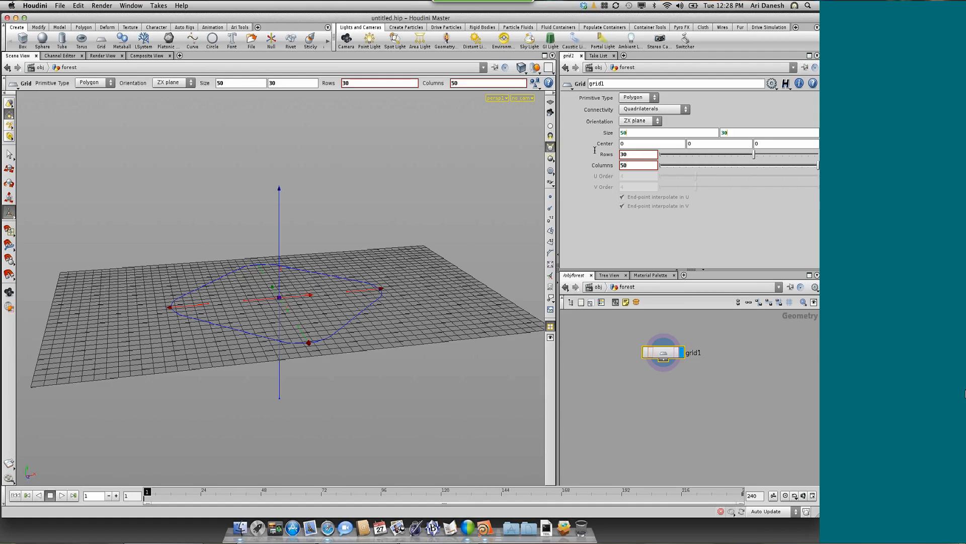
pyautogui.press('Escape')
pyautogui.moveTo(366, 324)
pyautogui.mouseDown()
pyautogui.moveTo(366, 349)
pyautogui.moveTo(368, 336)
pyautogui.mouseUp()
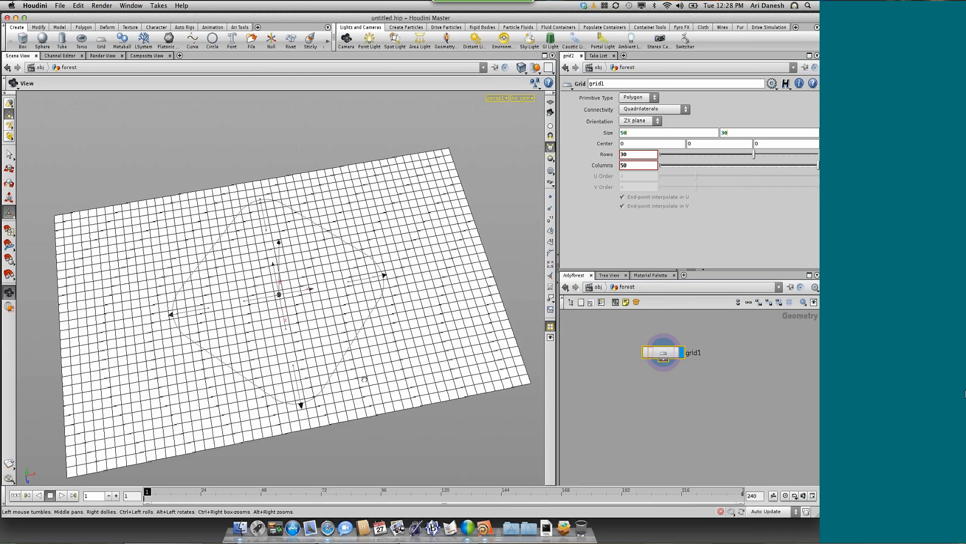
pyautogui.press('Return')
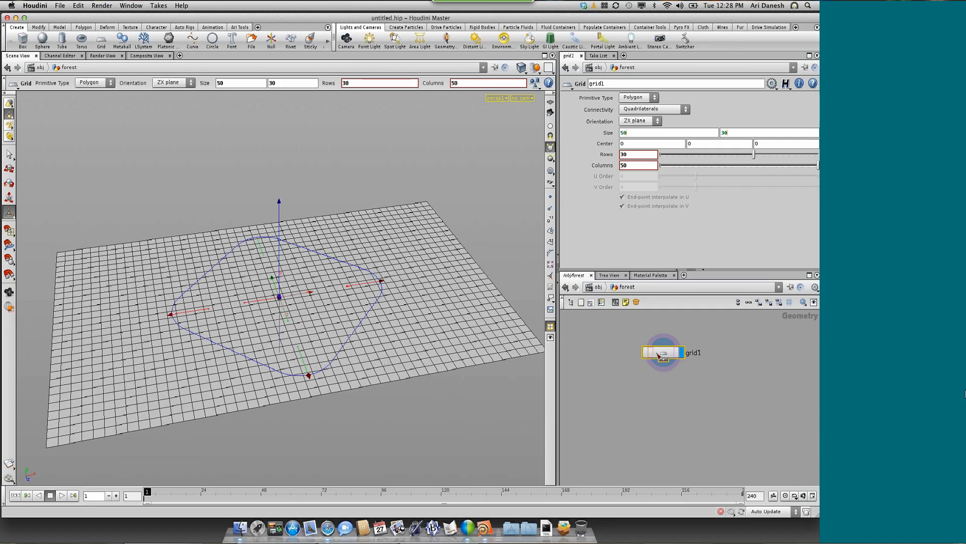
# Append a Mountain node to grid1's output and set it as the displayed node
pyautogui.moveTo(665, 348); pyautogui.dragTo(670, 341)
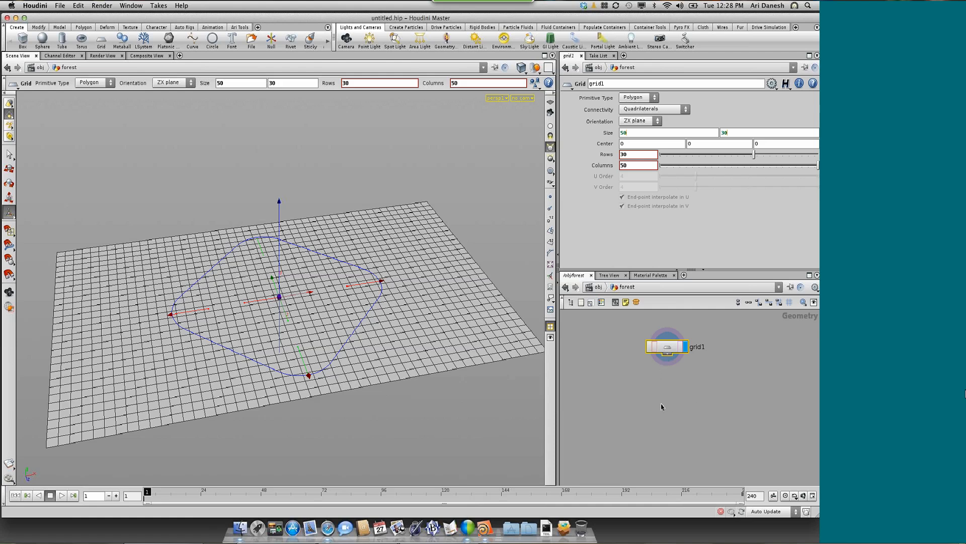
pyautogui.press('Tab')
pyautogui.click(624, 393)
pyautogui.scroll(3, 671, 389)
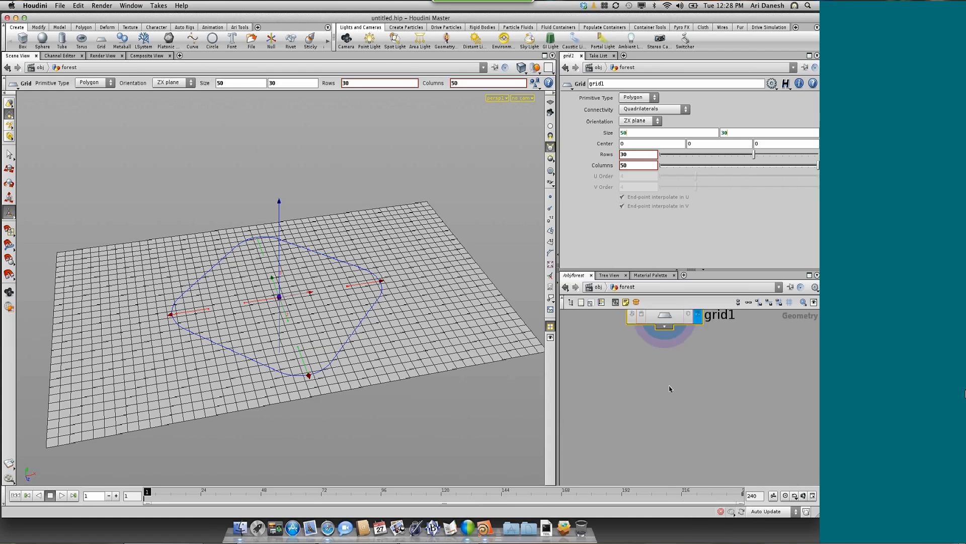
pyautogui.click(665, 340)
pyautogui.write('Mountain')
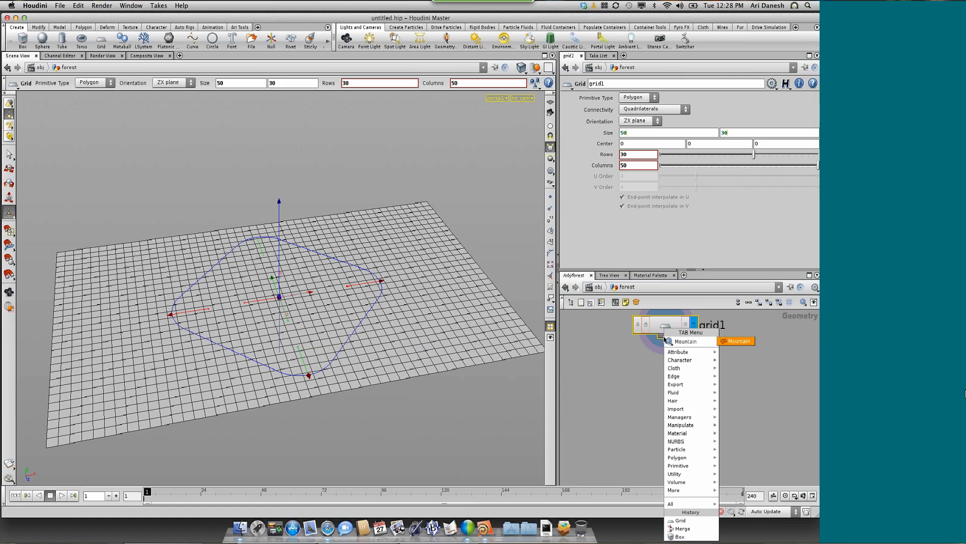
pyautogui.press('Return')
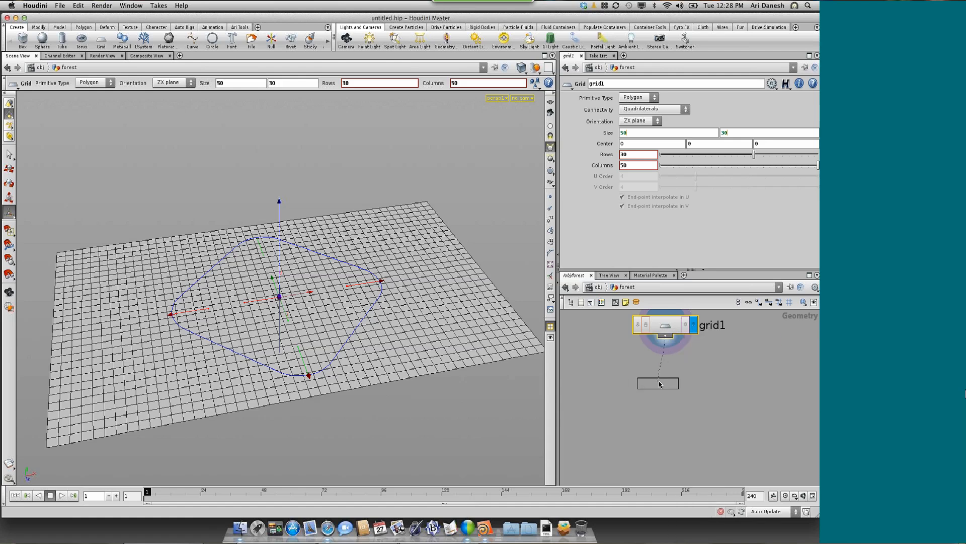
pyautogui.click(659, 384)
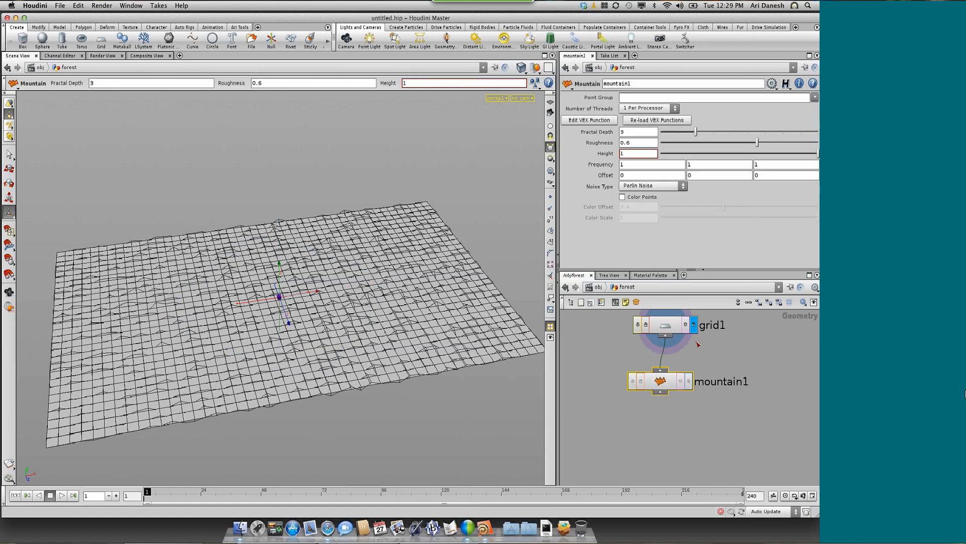
pyautogui.click(689, 381)
pyautogui.press('Escape')
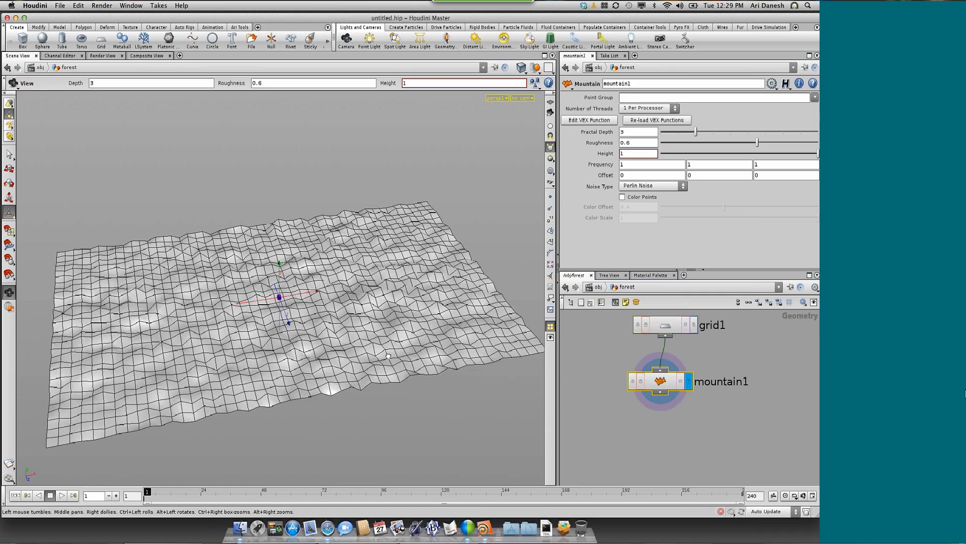
# Set the Mountain node's height to 5 and its frequency to 0.06 on all three axes
pyautogui.moveTo(388, 356); pyautogui.dragTo(405, 340)
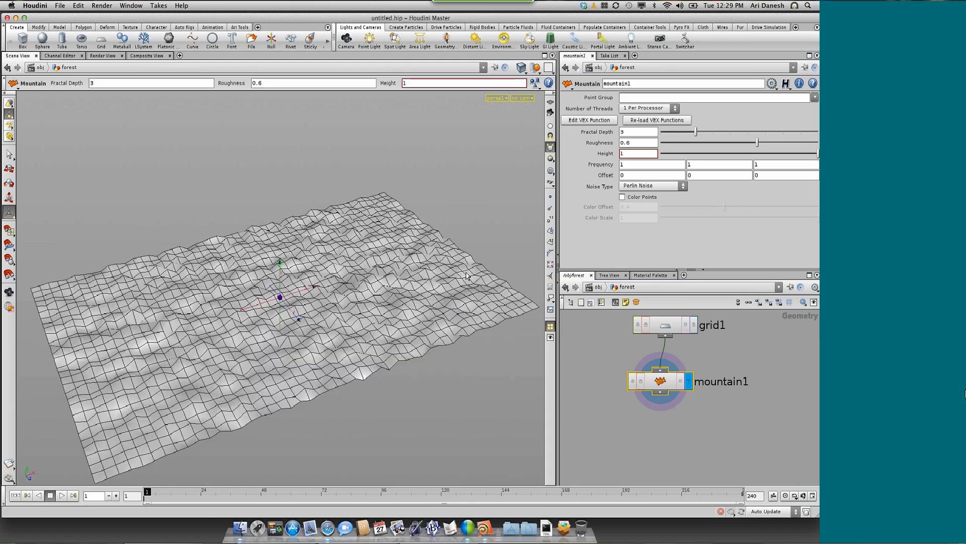
pyautogui.rightClick(607, 154)
pyautogui.click(608, 152)
pyautogui.moveTo(609, 154)
pyautogui.mouseDown(button='middle')
pyautogui.moveTo(606, 143)
pyautogui.moveTo(663, 138)
pyautogui.moveTo(598, 156)
pyautogui.mouseUp(button='middle')
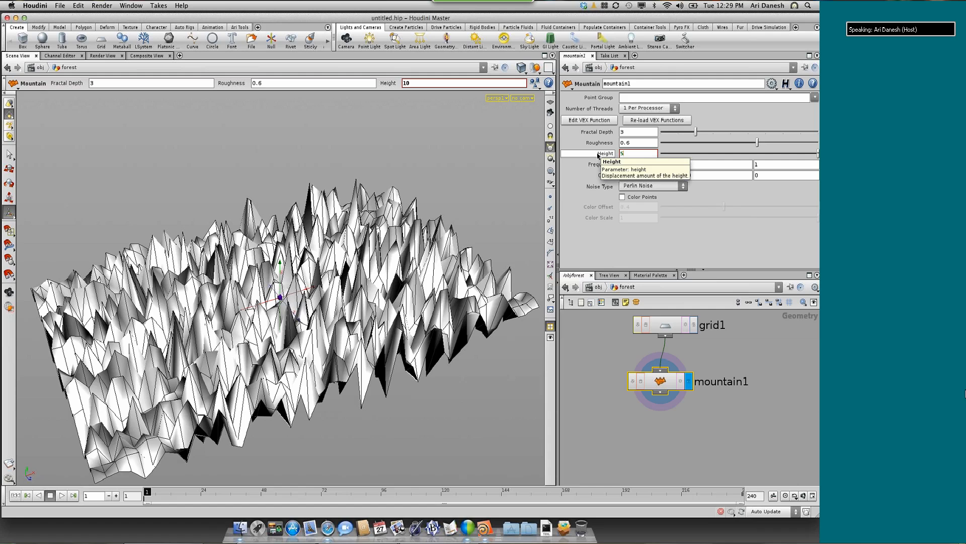
pyautogui.moveTo(609, 164); pyautogui.dragTo(357, 184, button='middle')
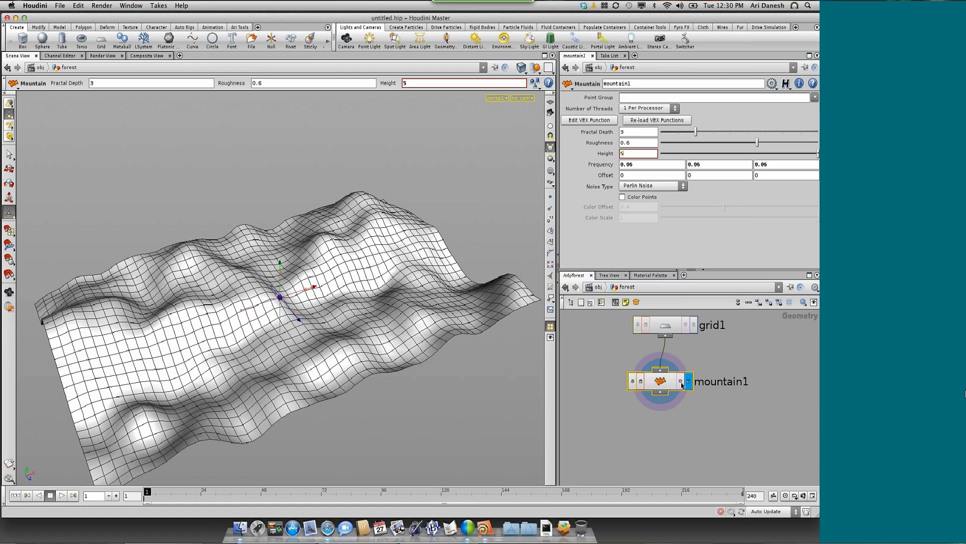
# Move the grid and mountain nodes aside in the network and place a Box node beside them
pyautogui.moveTo(668, 382); pyautogui.dragTo(712, 399)
pyautogui.moveTo(668, 326); pyautogui.dragTo(708, 330)
pyautogui.moveTo(712, 404); pyautogui.dragTo(712, 410)
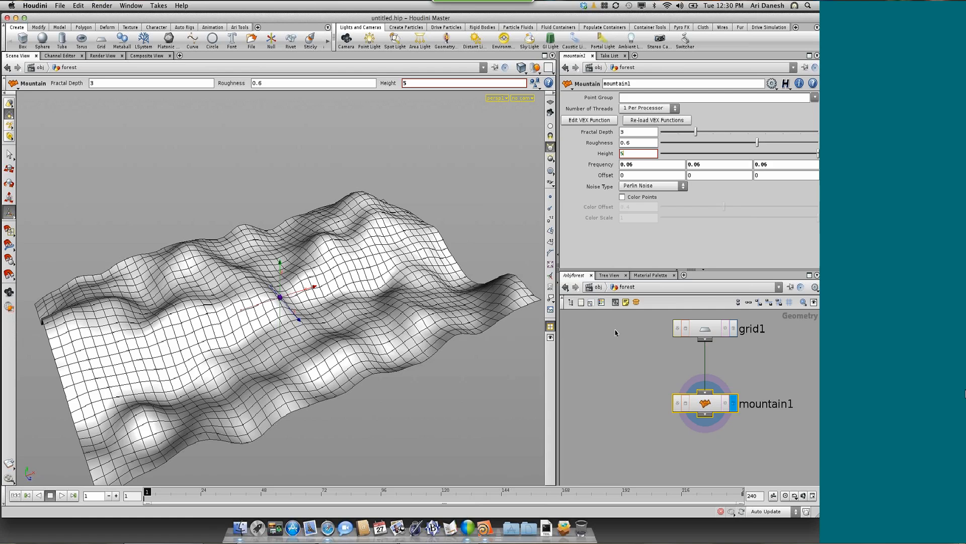
pyautogui.click(616, 332)
pyautogui.press('Tab')
pyautogui.write('scat')
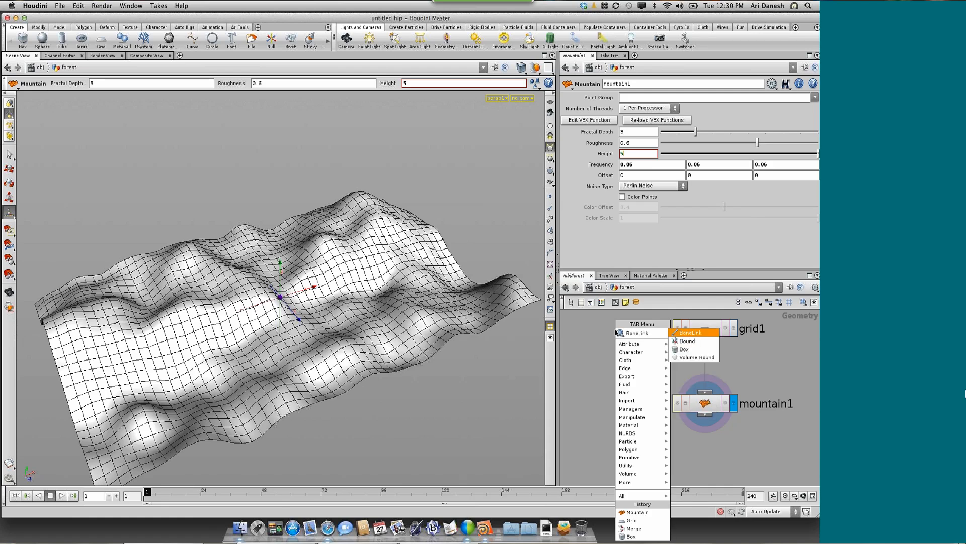
pyautogui.press('Return')
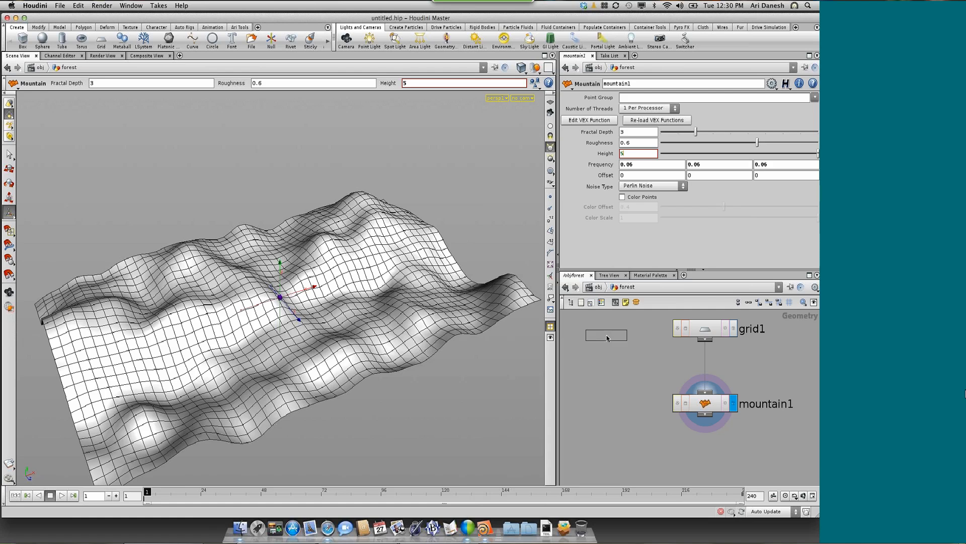
pyautogui.click(608, 338)
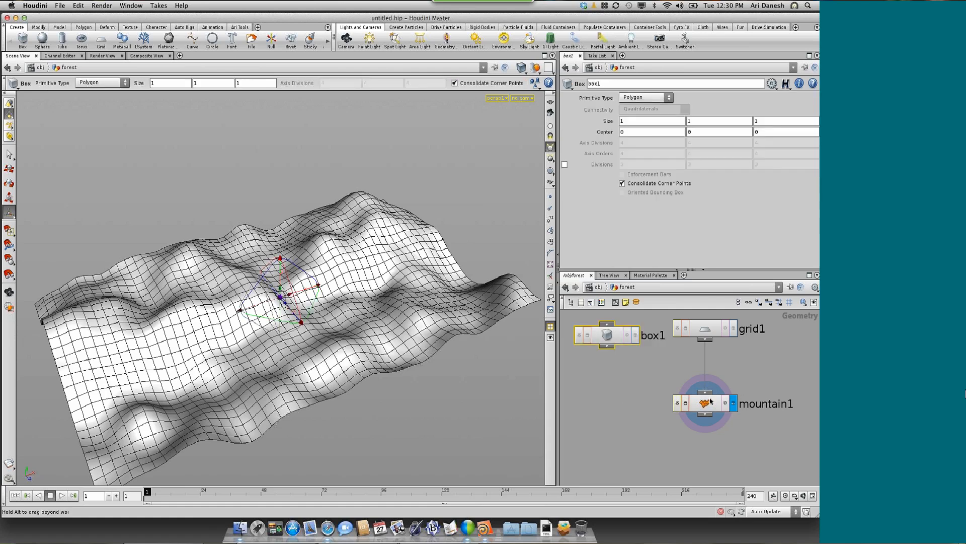
# Make room below the mountain node and place a Copy node beneath the box and mountain branches
pyautogui.moveTo(710, 401); pyautogui.dragTo(709, 391)
pyautogui.click(667, 445)
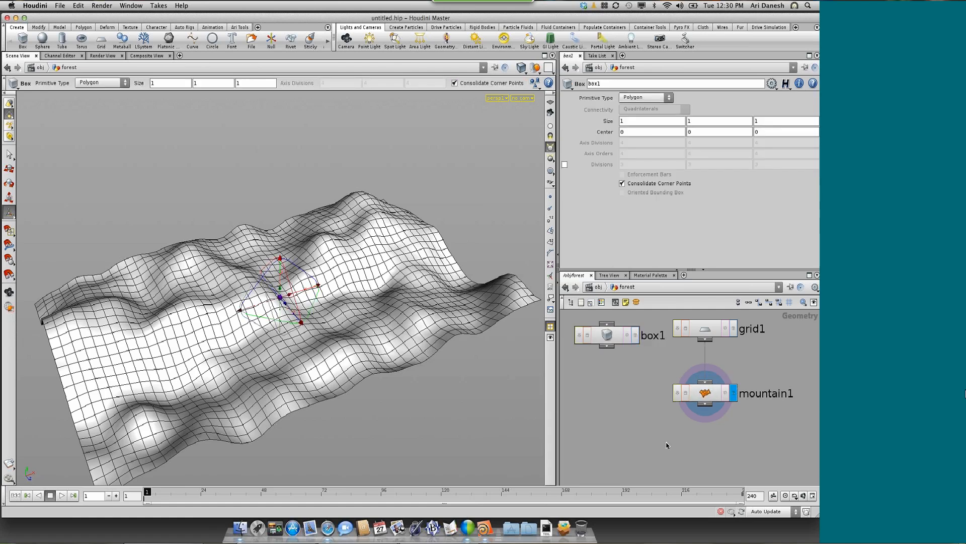
pyautogui.press('Tab')
pyautogui.write('cop')
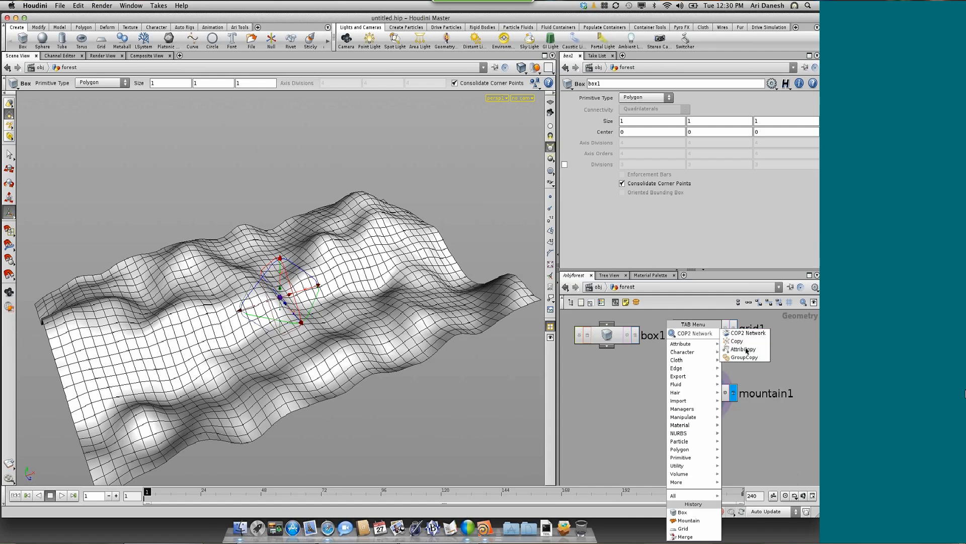
pyautogui.click(737, 341)
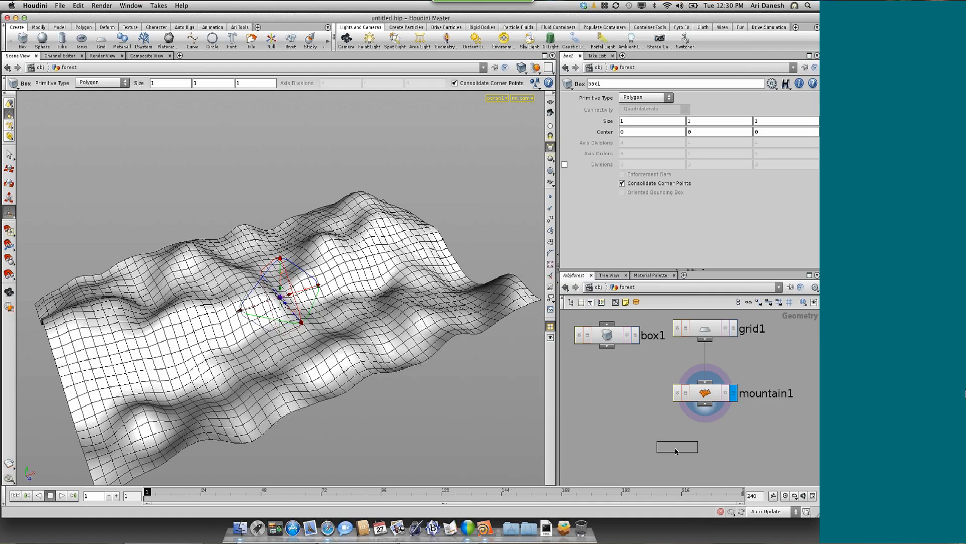
pyautogui.click(676, 451)
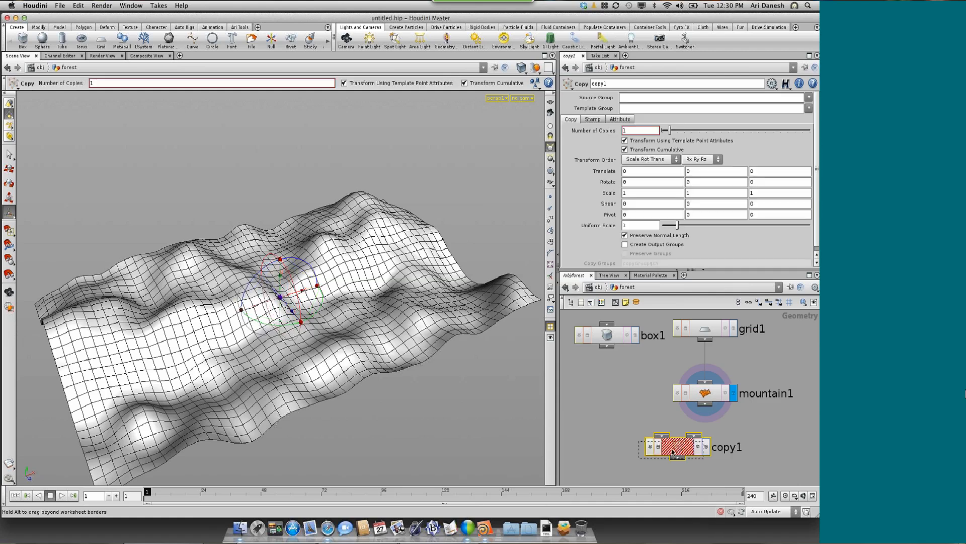
pyautogui.moveTo(674, 451); pyautogui.dragTo(664, 453)
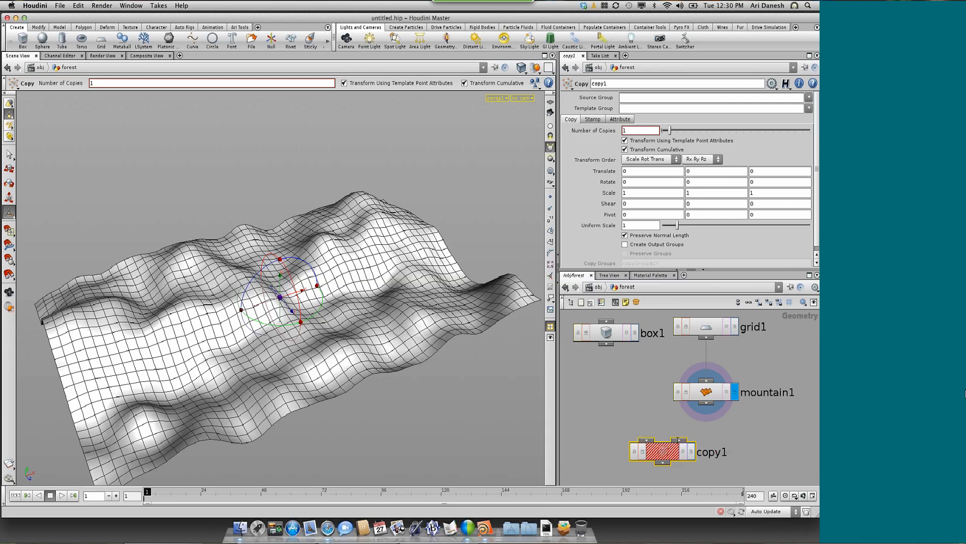
# Wire the box into the Copy node's first input and the mountain into its second, and display the Copy node
pyautogui.moveTo(607, 343); pyautogui.dragTo(645, 441)
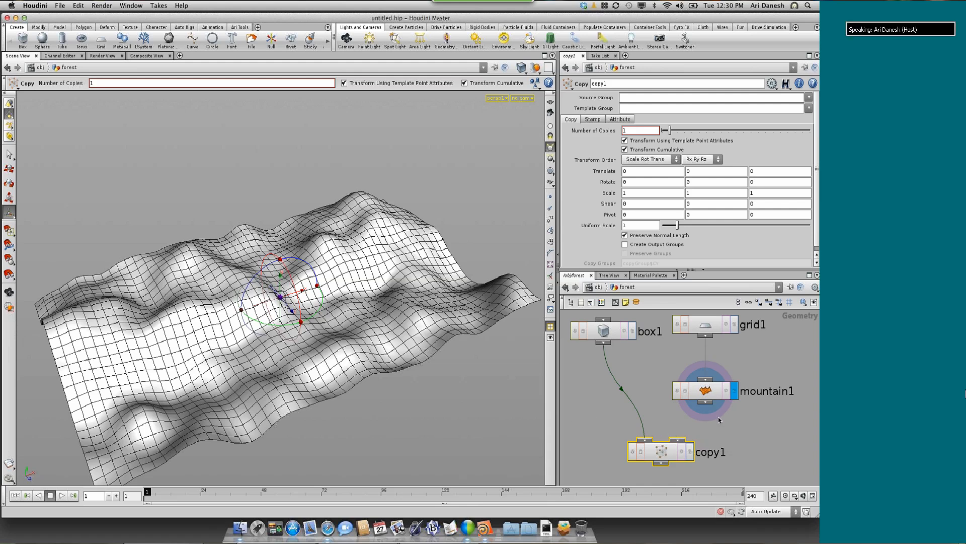
pyautogui.scroll(2, 719, 420)
pyautogui.scroll(3, 645, 390)
pyautogui.scroll(-7, 645, 390)
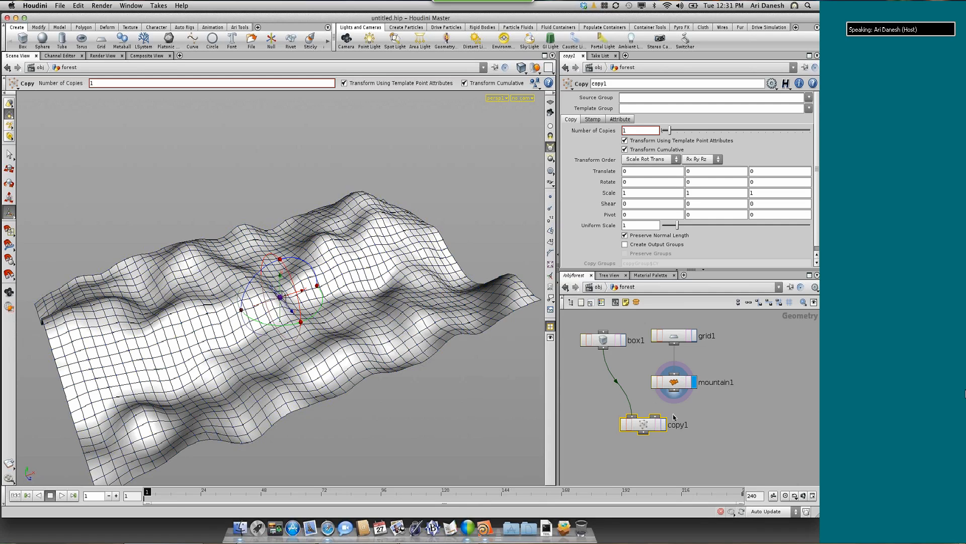
pyautogui.moveTo(674, 392); pyautogui.dragTo(656, 418)
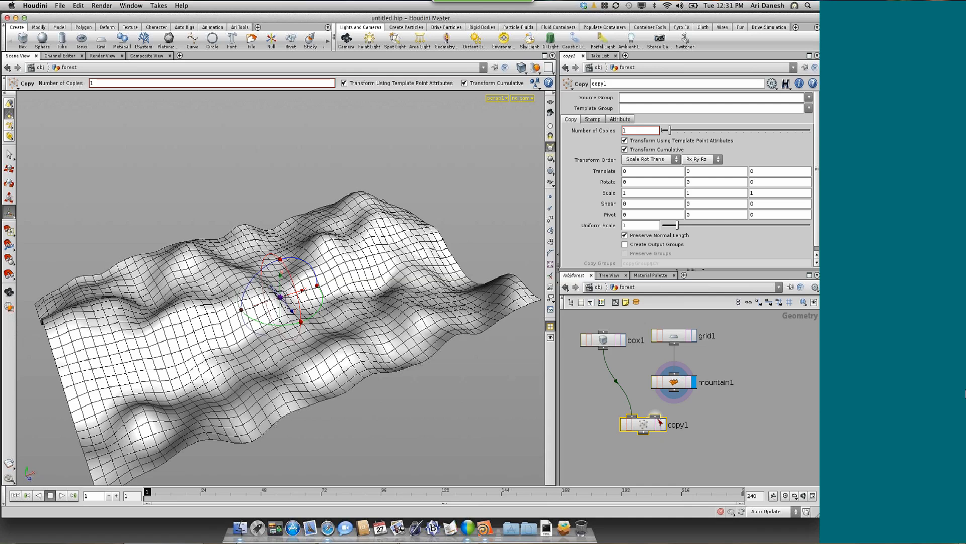
pyautogui.click(663, 424)
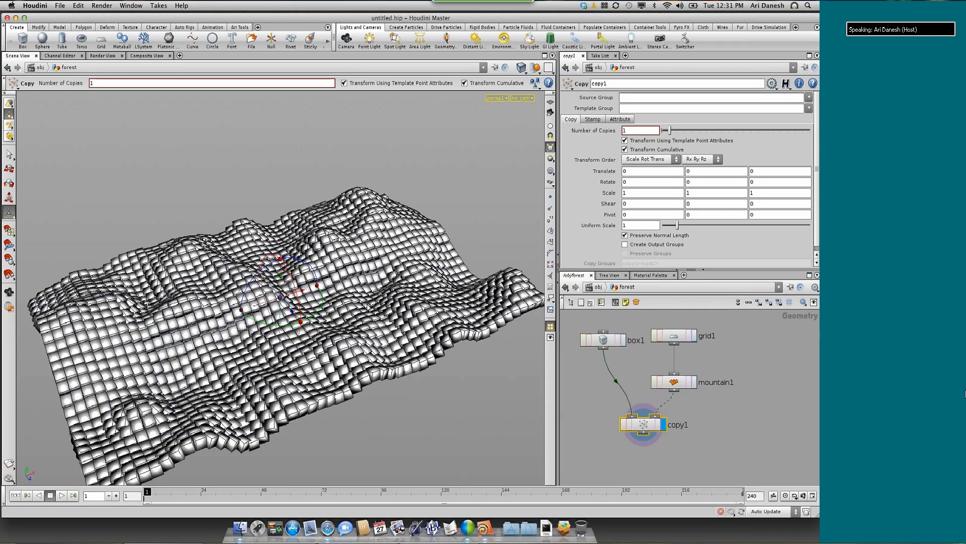
# Insert a Transform node between the box and the Copy node
pyautogui.press('Escape')
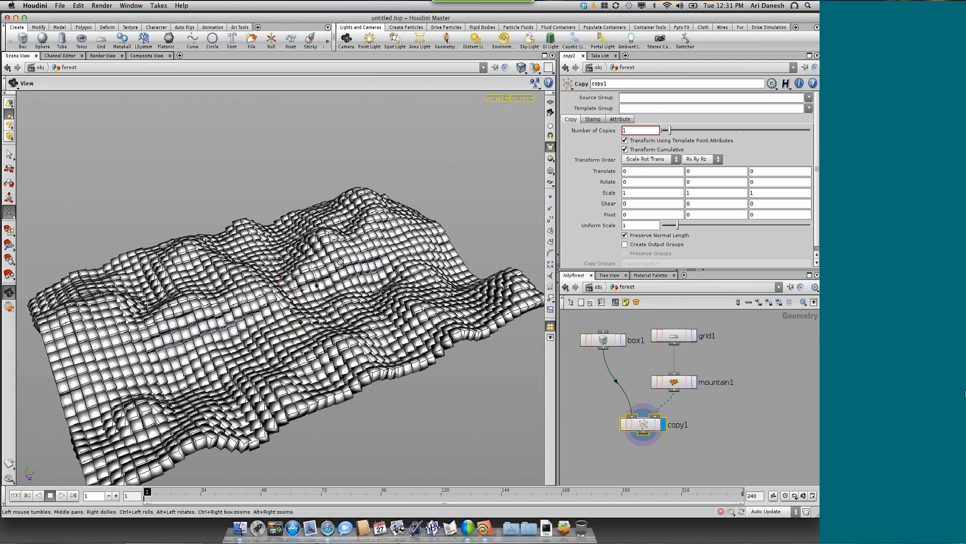
pyautogui.moveTo(340, 261); pyautogui.dragTo(352, 272)
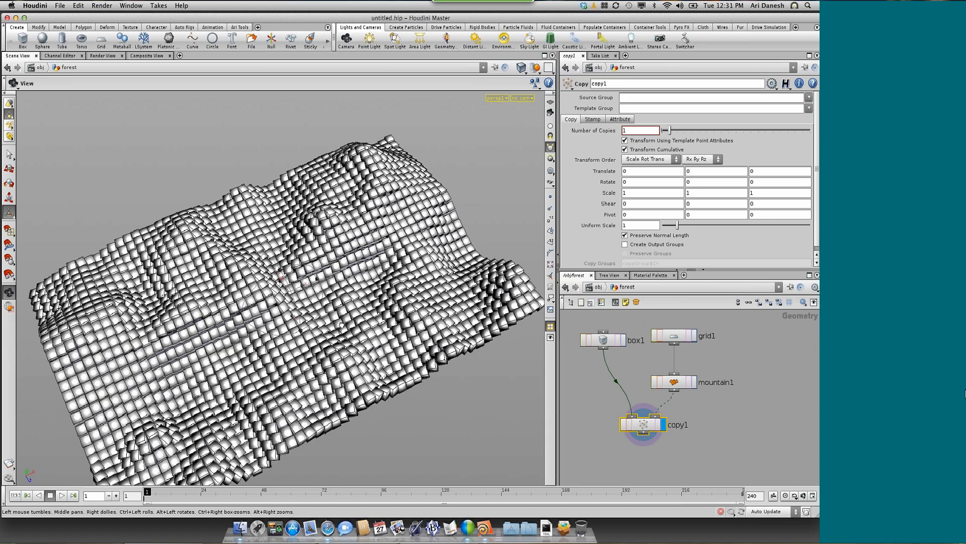
pyautogui.moveTo(342, 325); pyautogui.dragTo(340, 288)
pyautogui.moveTo(596, 339); pyautogui.dragTo(588, 326)
pyautogui.rightClick(598, 337)
pyautogui.write('tr')
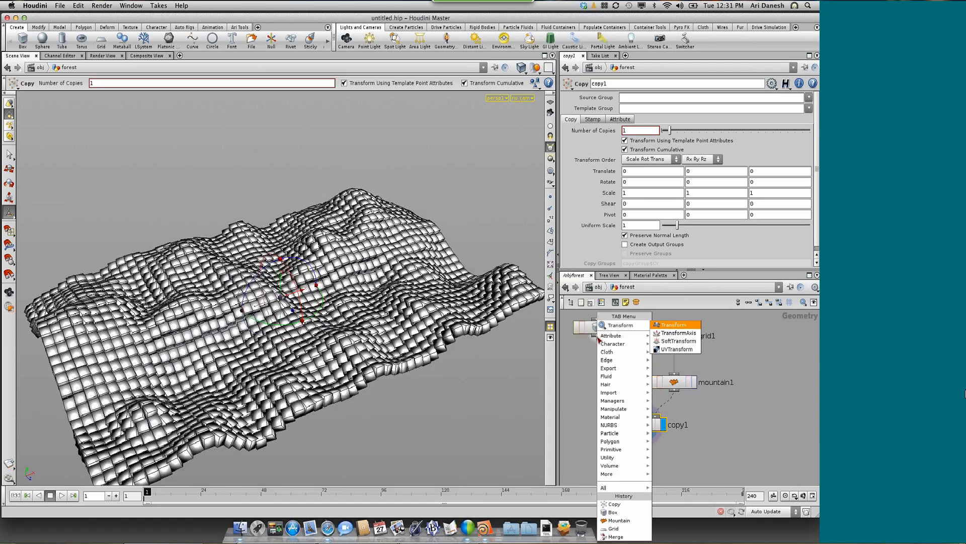
pyautogui.press('Escape')
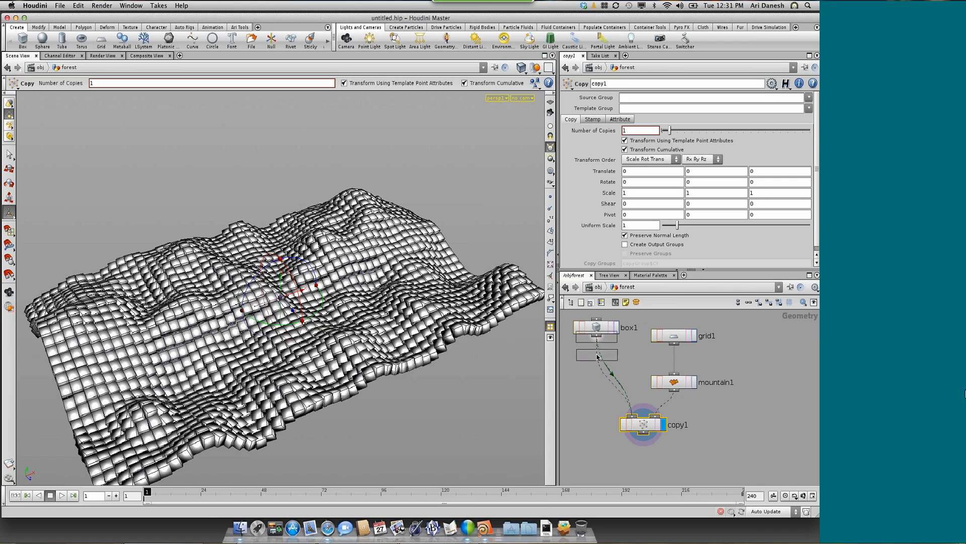
pyautogui.click(597, 355)
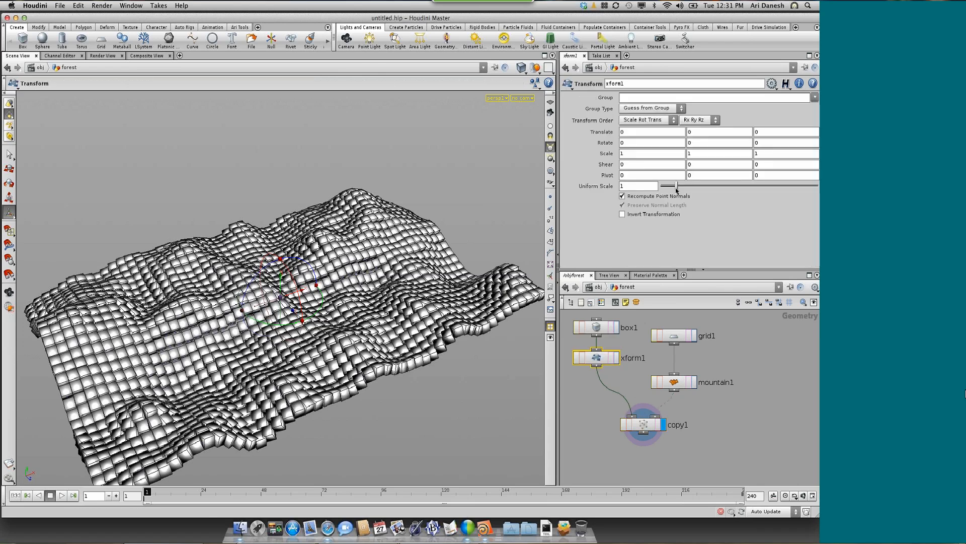
# Reduce the Transform node's uniform scale to 0.46
pyautogui.moveTo(674, 186); pyautogui.dragTo(676, 189)
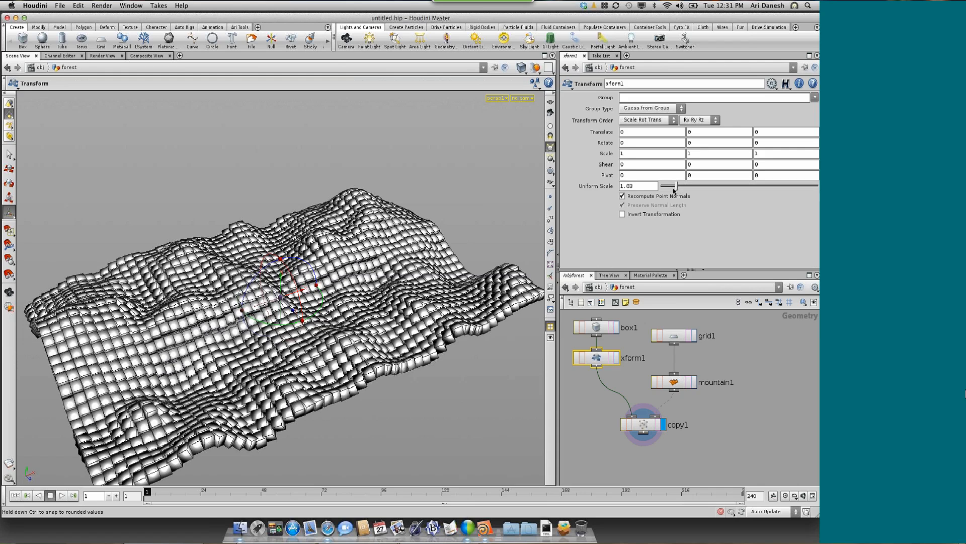
pyautogui.moveTo(674, 190); pyautogui.dragTo(672, 190)
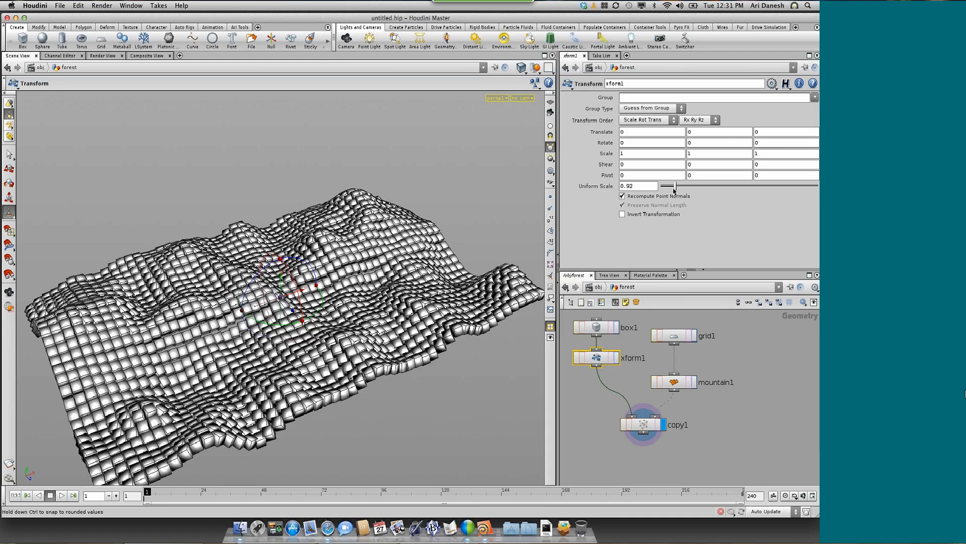
pyautogui.moveTo(675, 190); pyautogui.dragTo(667, 190)
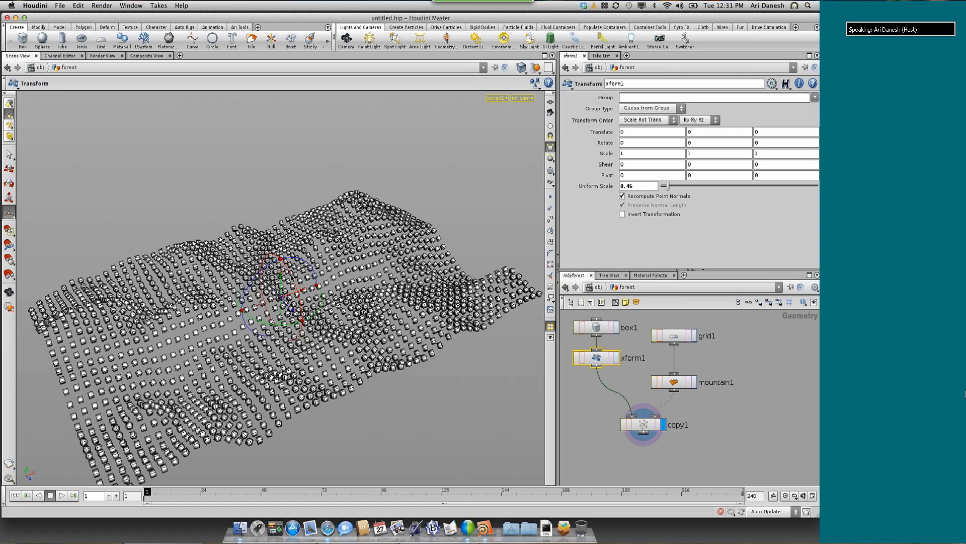
# Move the grid and mountain nodes up and insert a Scatter node between the mountain and the Copy node
pyautogui.keyDown('alt'); pyautogui.moveTo(292, 278); pyautogui.dragTo(243, 261); pyautogui.keyUp('alt')
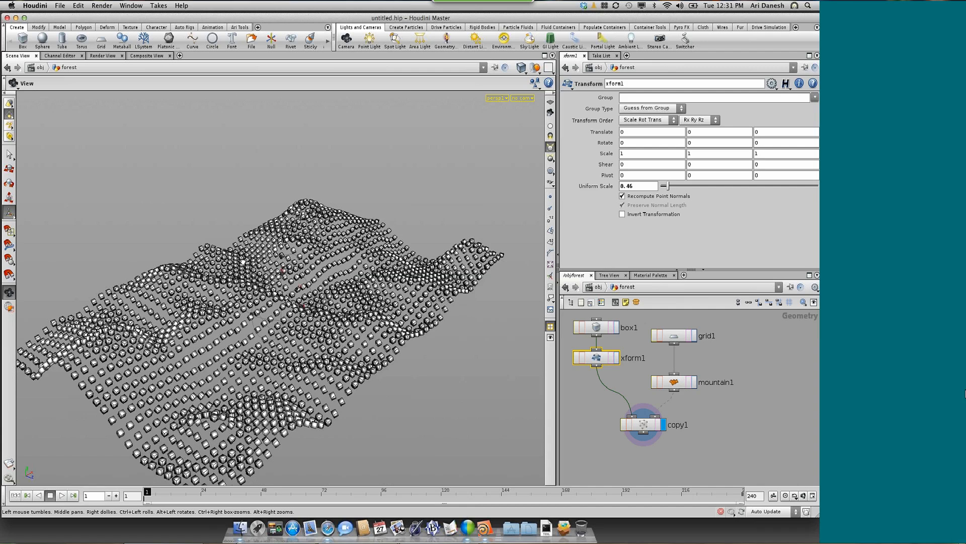
pyautogui.moveTo(243, 262); pyautogui.dragTo(450, 403)
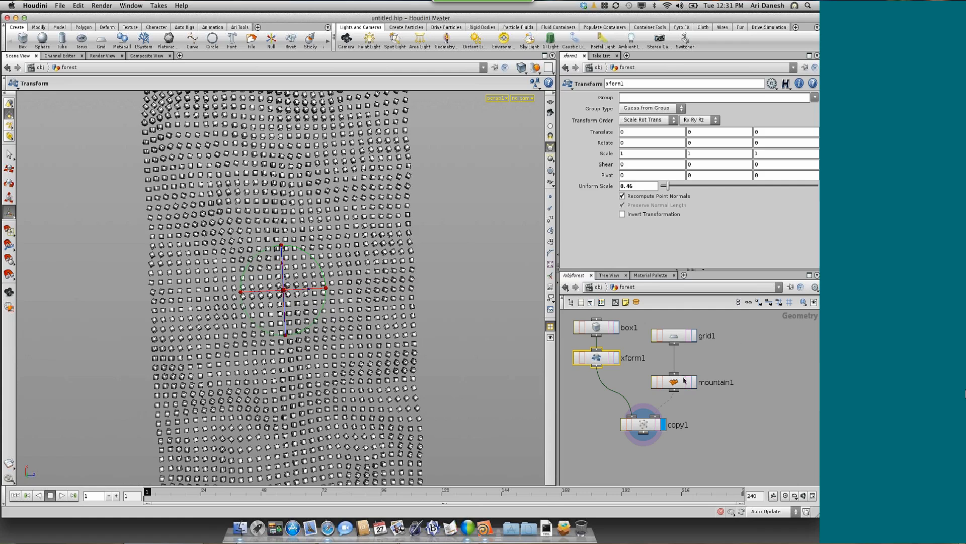
pyautogui.moveTo(735, 320); pyautogui.dragTo(677, 388)
pyautogui.moveTo(677, 388); pyautogui.dragTo(677, 390)
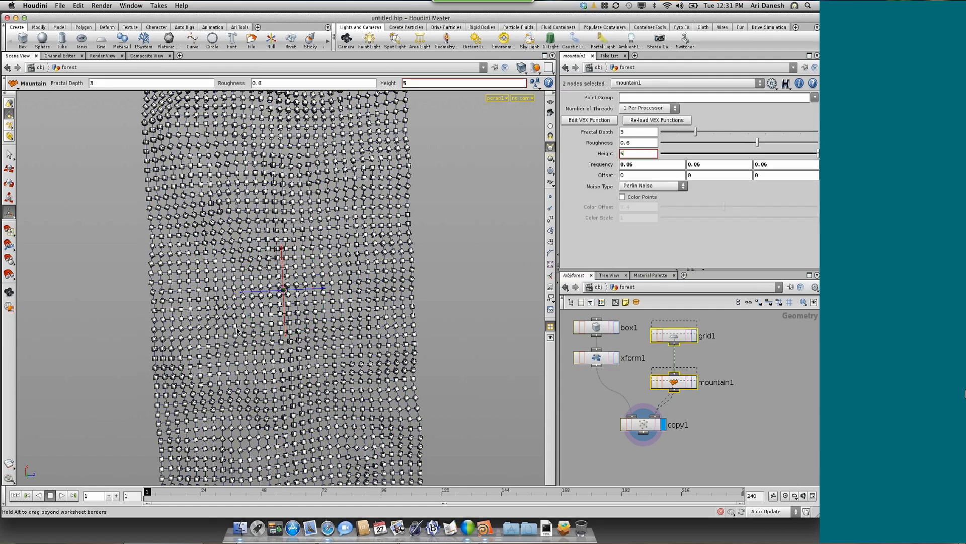
pyautogui.press('l')
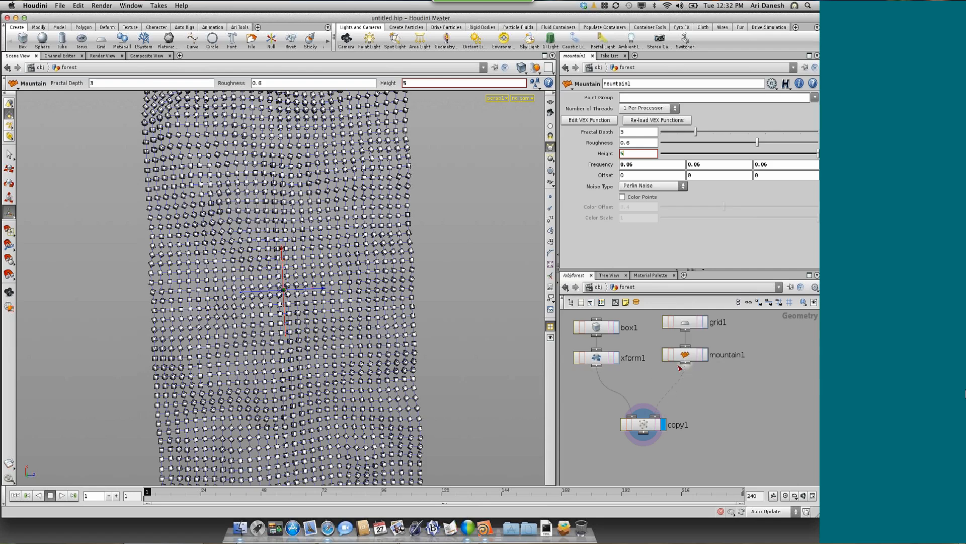
pyautogui.press('Tab')
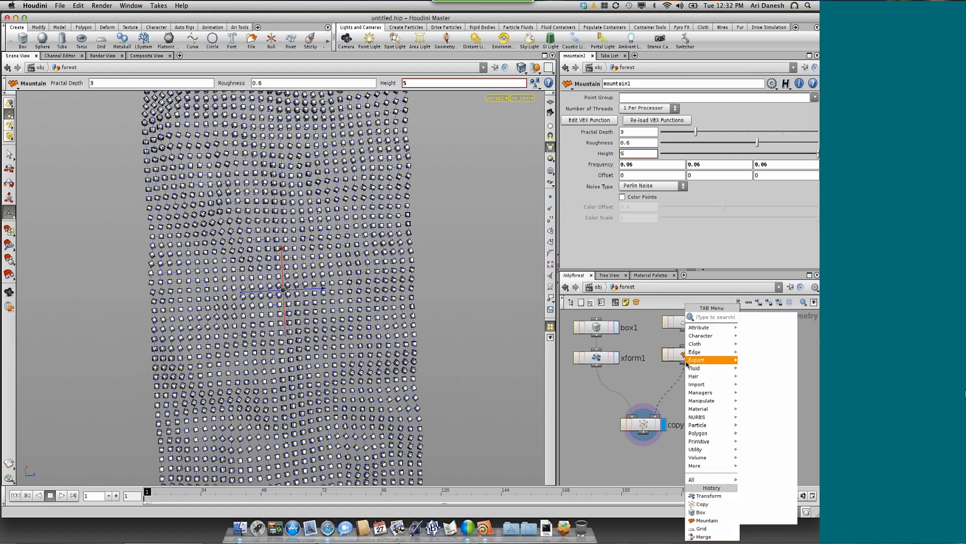
pyautogui.write('Scatter')
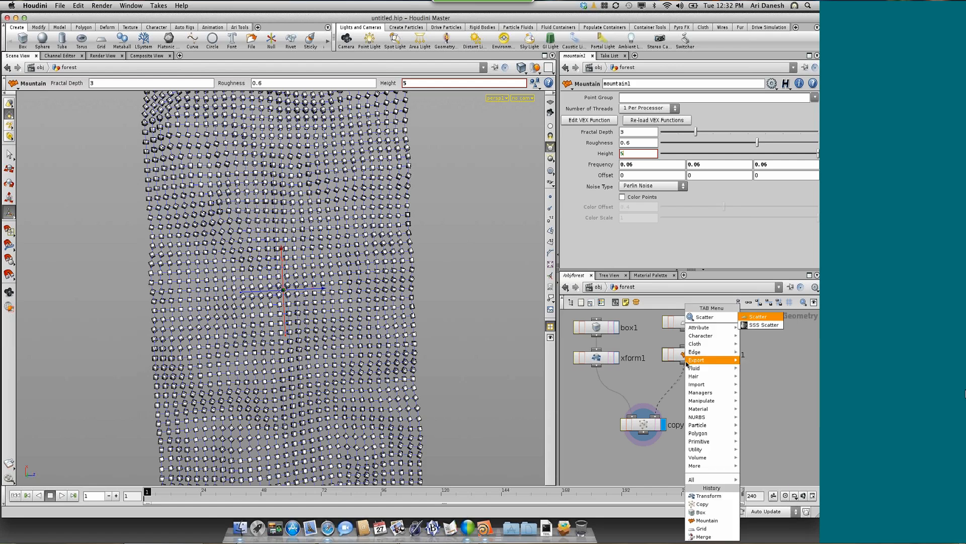
pyautogui.click(758, 316)
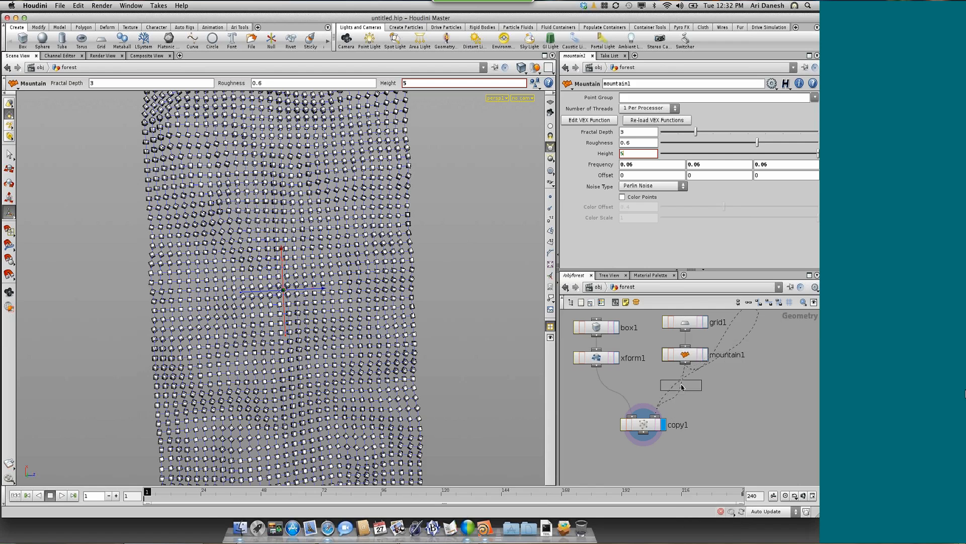
pyautogui.click(682, 386)
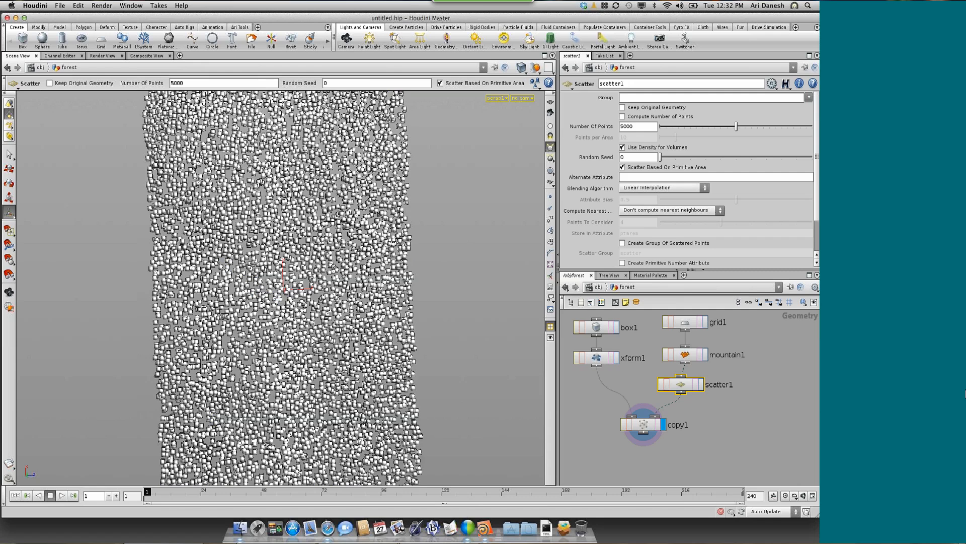
# Set the Scatter node's number of points to 500
pyautogui.press('Escape')
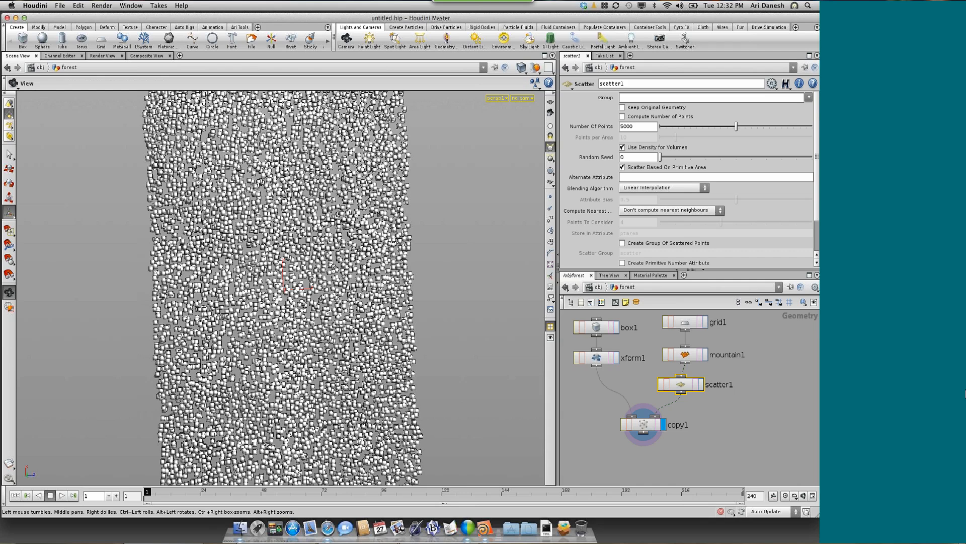
pyautogui.moveTo(298, 287); pyautogui.dragTo(297, 289)
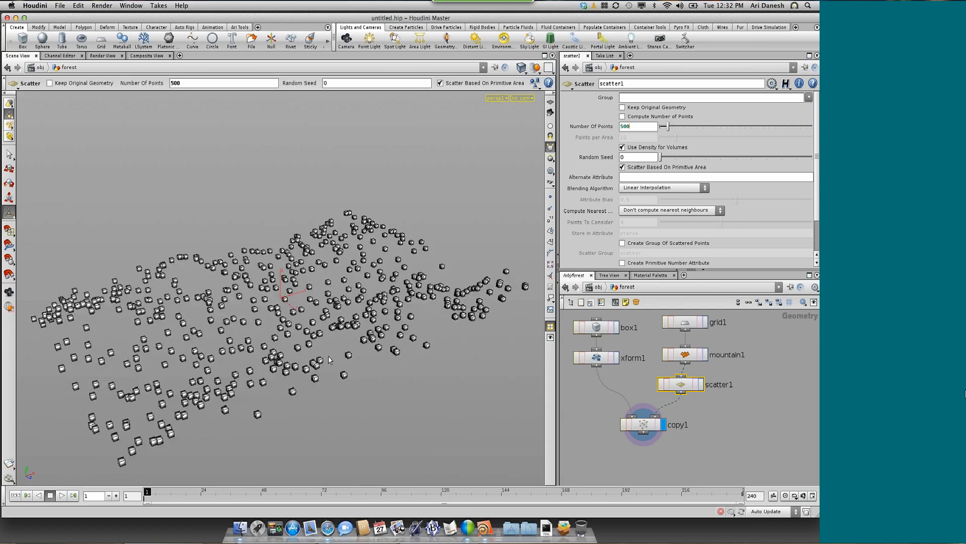
pyautogui.press('Escape')
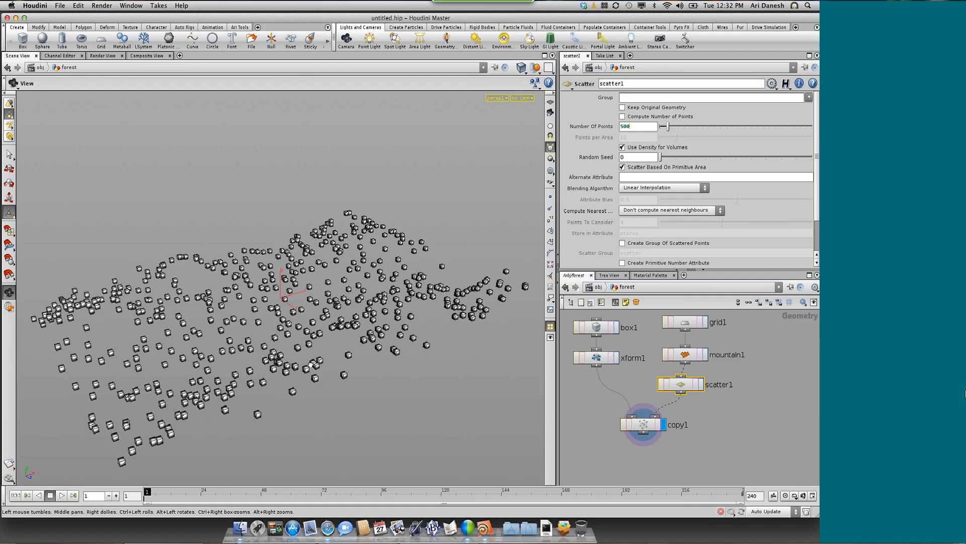
pyautogui.moveTo(374, 459); pyautogui.dragTo(342, 374)
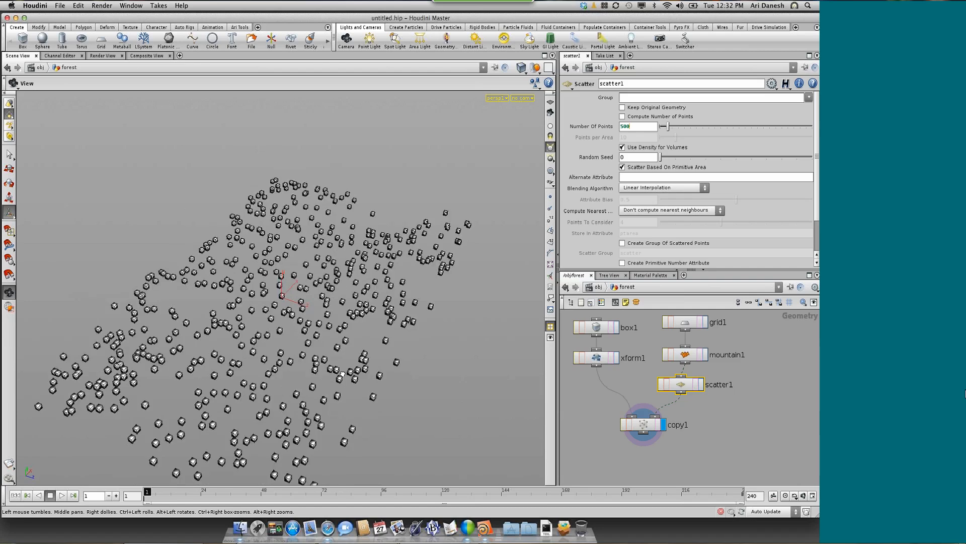
pyautogui.moveTo(342, 374); pyautogui.dragTo(337, 382)
pyautogui.press('Return')
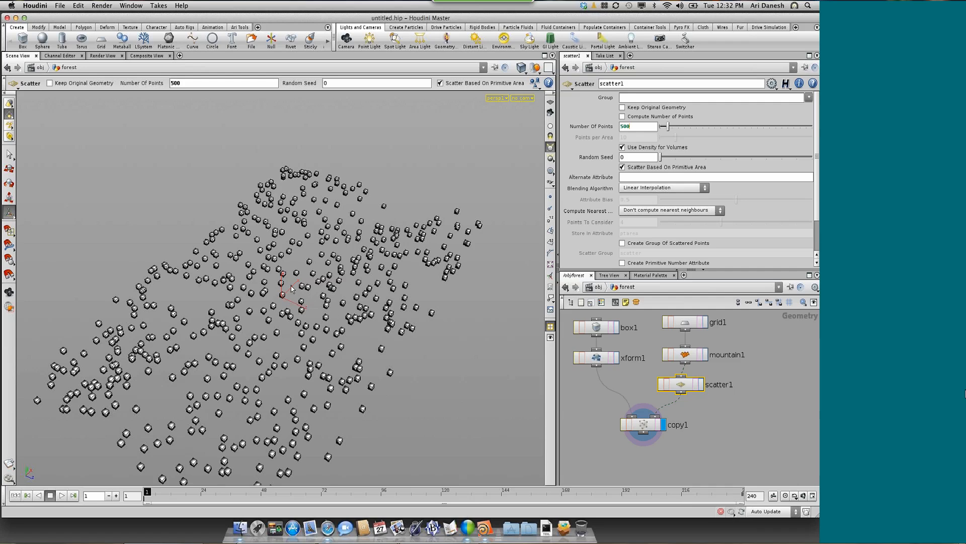
pyautogui.press('Escape')
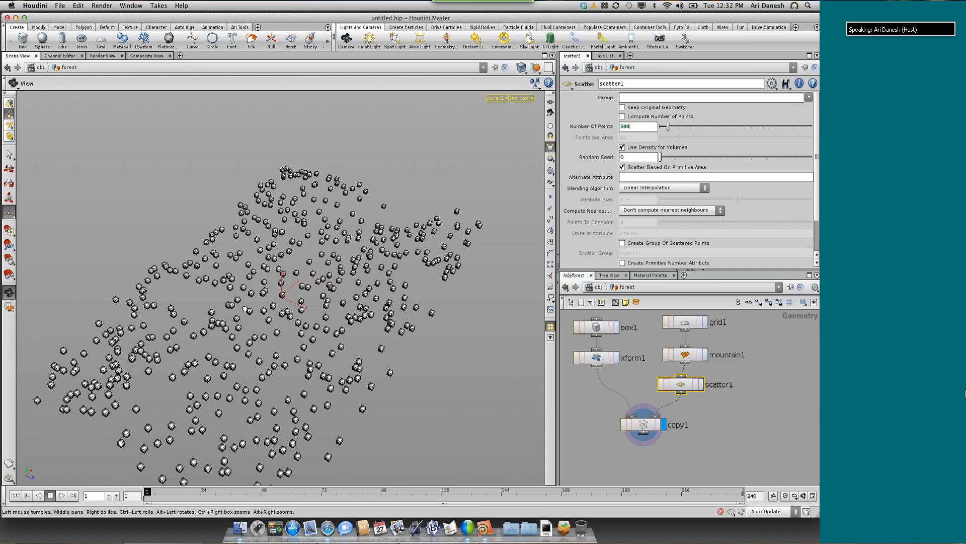
pyautogui.moveTo(245, 308)
pyautogui.mouseDown()
pyautogui.moveTo(269, 314)
pyautogui.moveTo(239, 303)
pyautogui.mouseUp()
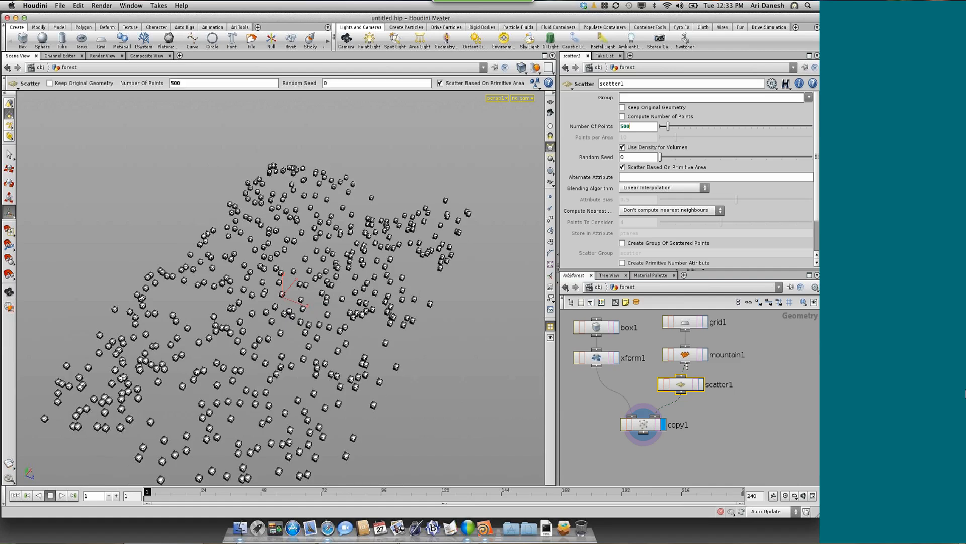
# Move the Copy and Scatter nodes down and insert an AttribCreate node between the mountain and the Scatter node
pyautogui.moveTo(644, 426); pyautogui.dragTo(617, 446)
pyautogui.moveTo(691, 385); pyautogui.dragTo(695, 443)
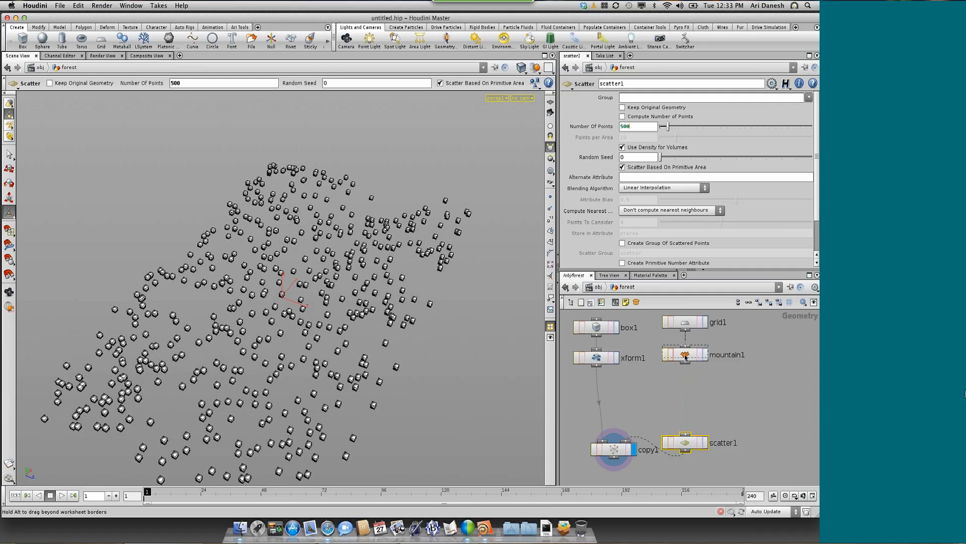
pyautogui.moveTo(689, 355); pyautogui.dragTo(688, 351)
pyautogui.click(686, 360)
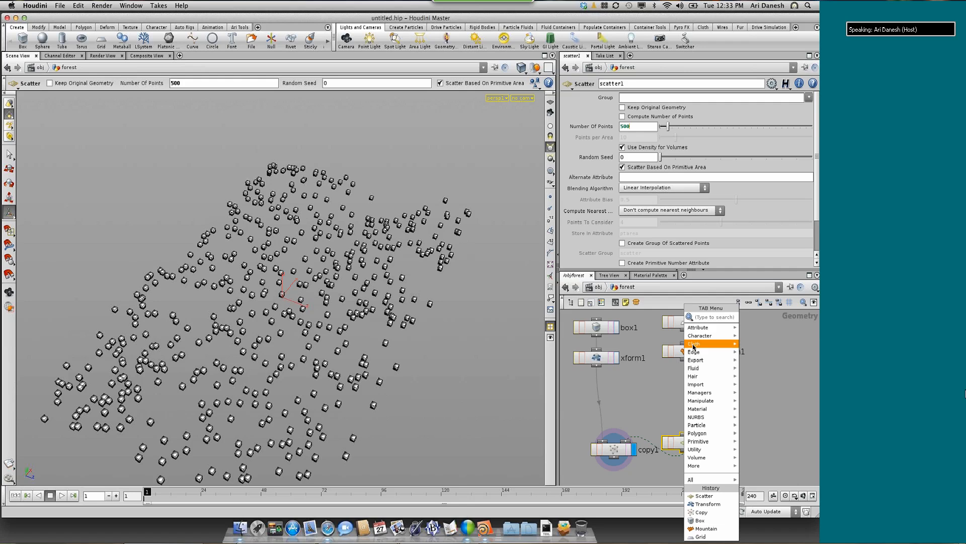
pyautogui.moveTo(699, 333)
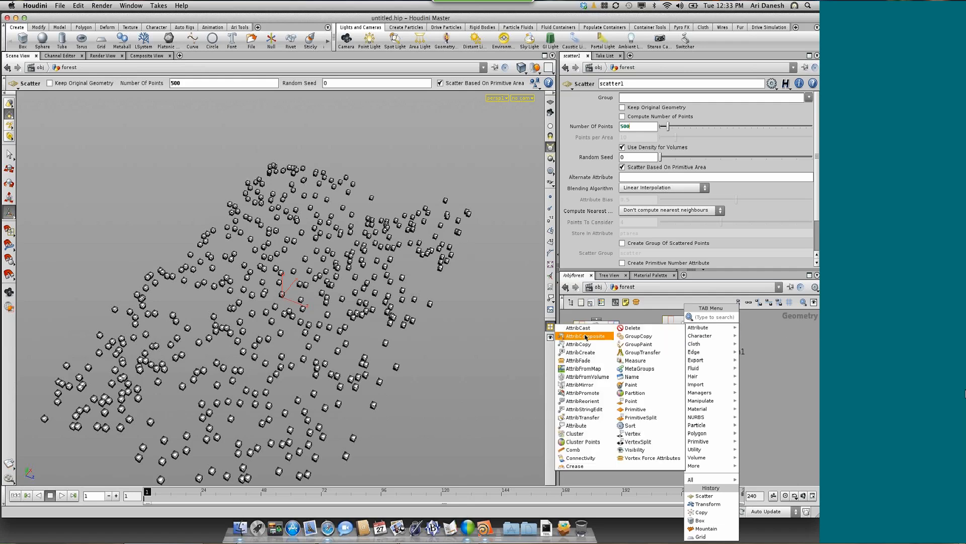
pyautogui.click(570, 353)
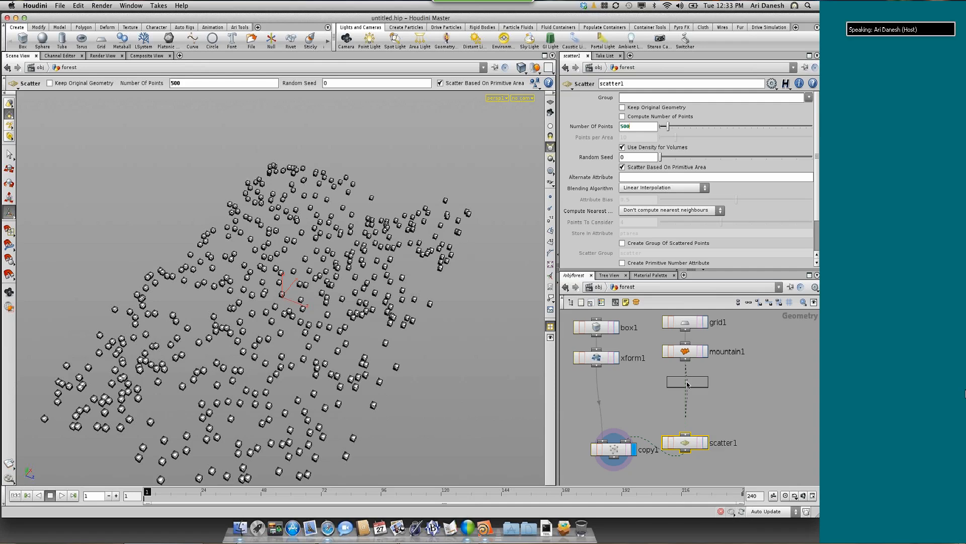
pyautogui.click(687, 384)
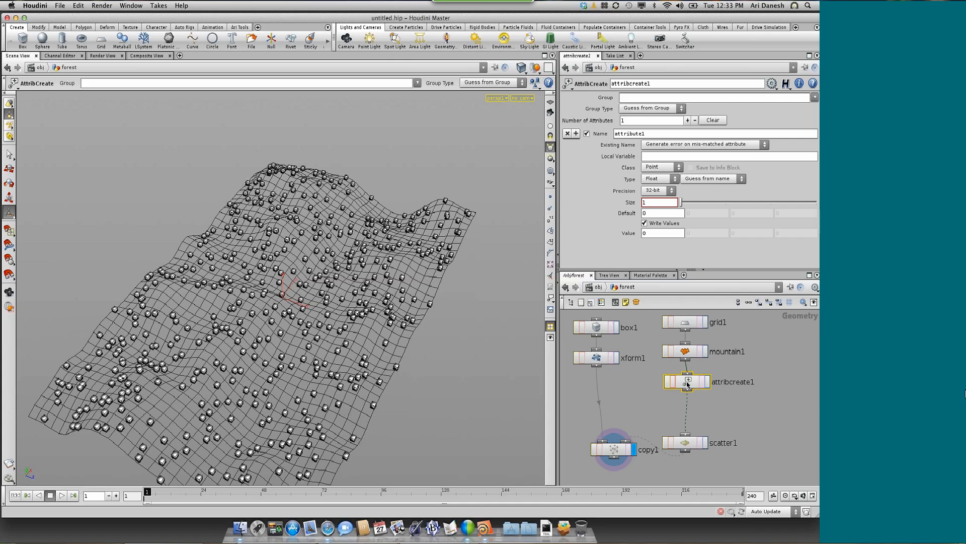
pyautogui.moveTo(688, 384); pyautogui.dragTo(685, 384)
# Name the AttribCreate node's attribute pscale and set its value to .3
pyautogui.doubleClick(631, 134)
pyautogui.write('pscale')
pyautogui.press('Return')
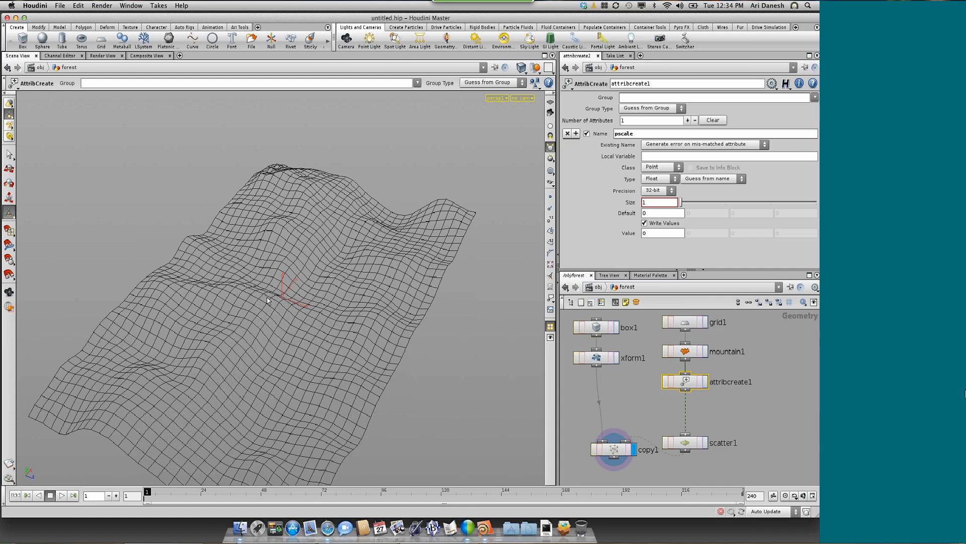
pyautogui.click(659, 234)
# Insert a Paint node between the AttribCreate node and the Scatter node
pyautogui.press('Tab')
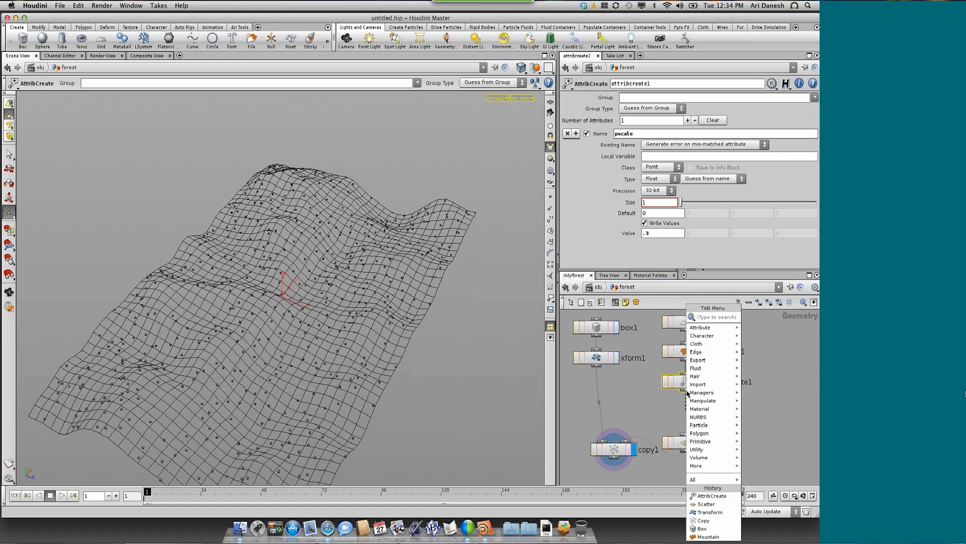
pyautogui.write('paint')
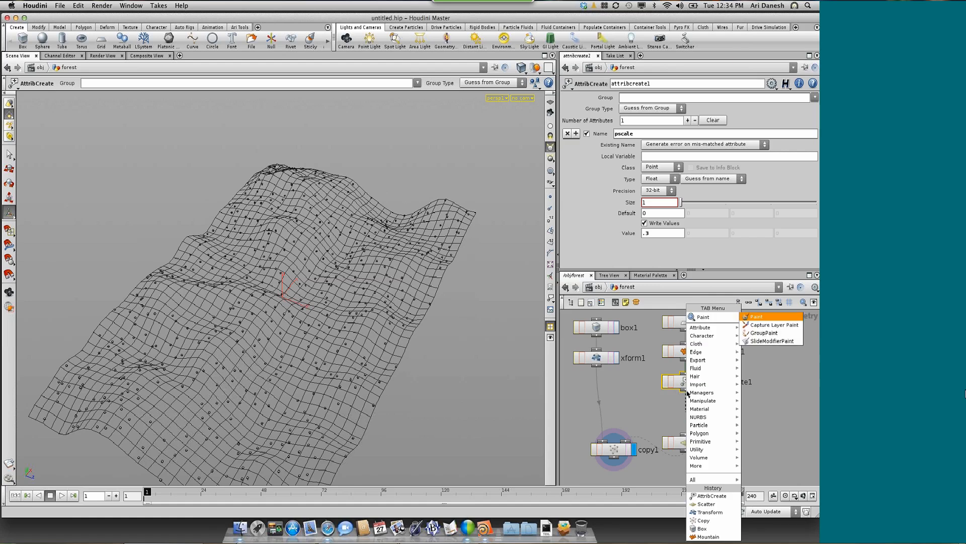
pyautogui.press('Return')
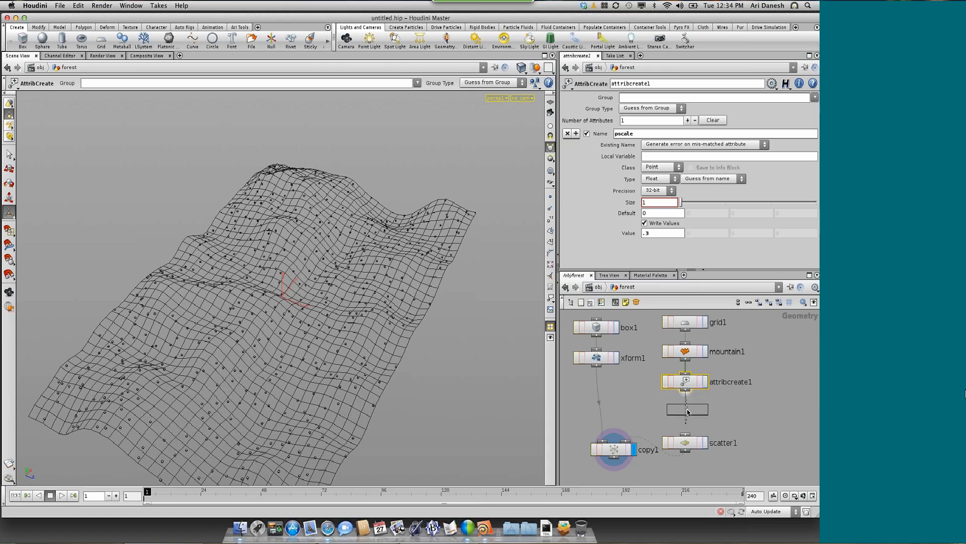
pyautogui.click(687, 412)
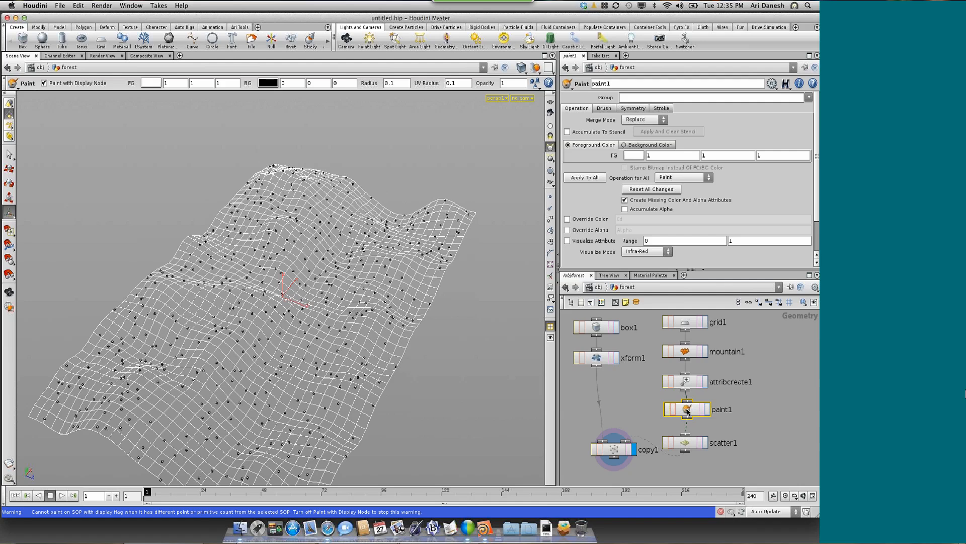
# Override the Paint node's color attribute with pscale and paint over the middle of the terrain with a brush radius of about 2.72
pyautogui.moveTo(688, 412); pyautogui.dragTo(685, 412)
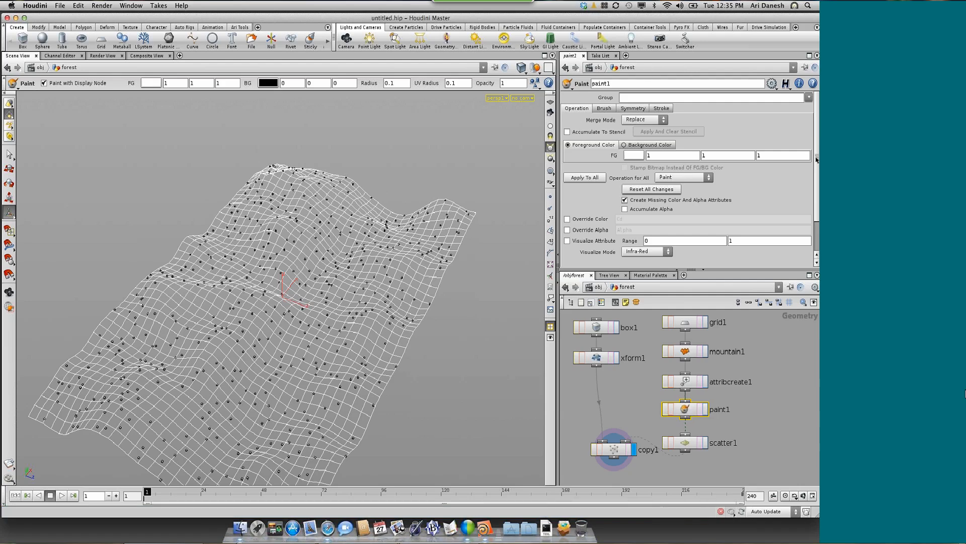
pyautogui.scroll(-3, 594, 184)
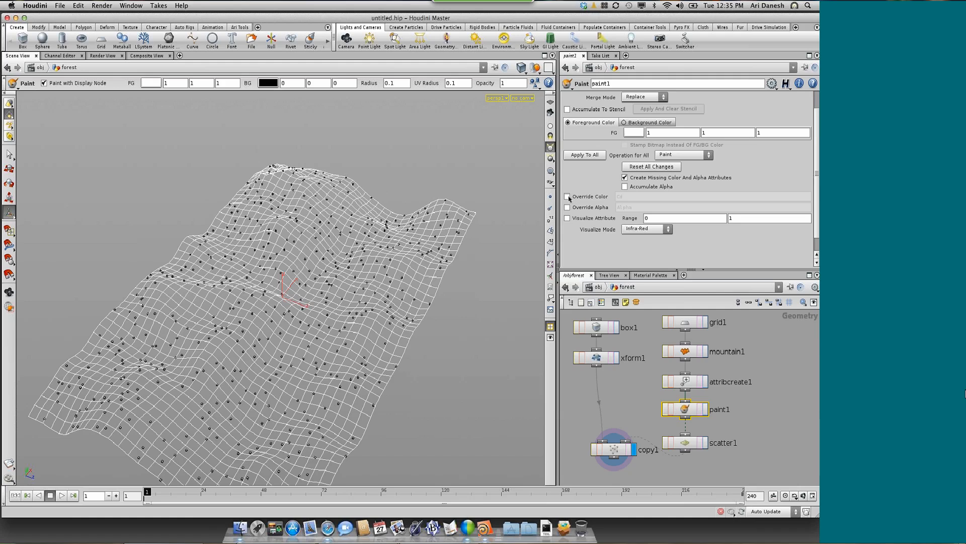
pyautogui.click(567, 196)
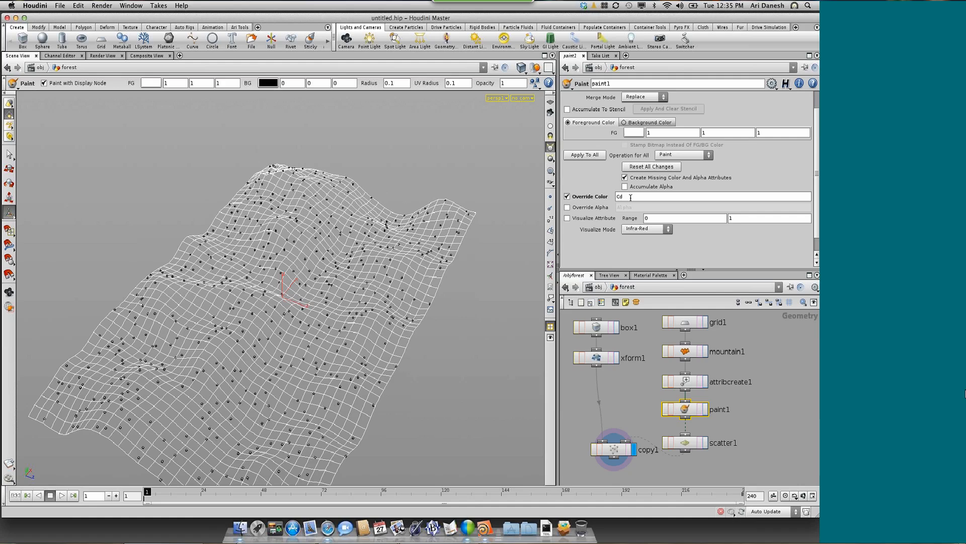
pyautogui.moveTo(624, 197); pyautogui.dragTo(619, 197)
pyautogui.write('pscale')
pyautogui.press('Return')
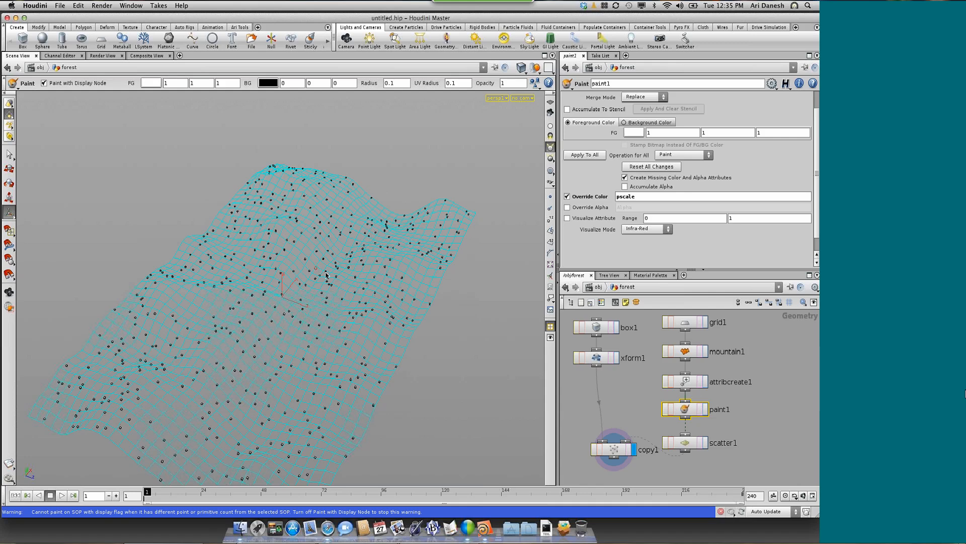
pyautogui.moveTo(325, 274)
pyautogui.keyDown('ctrl'); pyautogui.keyDown('shift'); pyautogui.mouseDown()
pyautogui.moveTo(483, 297)
pyautogui.moveTo(380, 281)
pyautogui.moveTo(332, 287)
pyautogui.moveTo(262, 365)
pyautogui.moveTo(286, 261)
pyautogui.moveTo(366, 247)
pyautogui.moveTo(346, 325)
pyautogui.moveTo(318, 371)
pyautogui.moveTo(342, 357)
pyautogui.mouseUp(); pyautogui.keyUp('shift'); pyautogui.keyUp('ctrl')
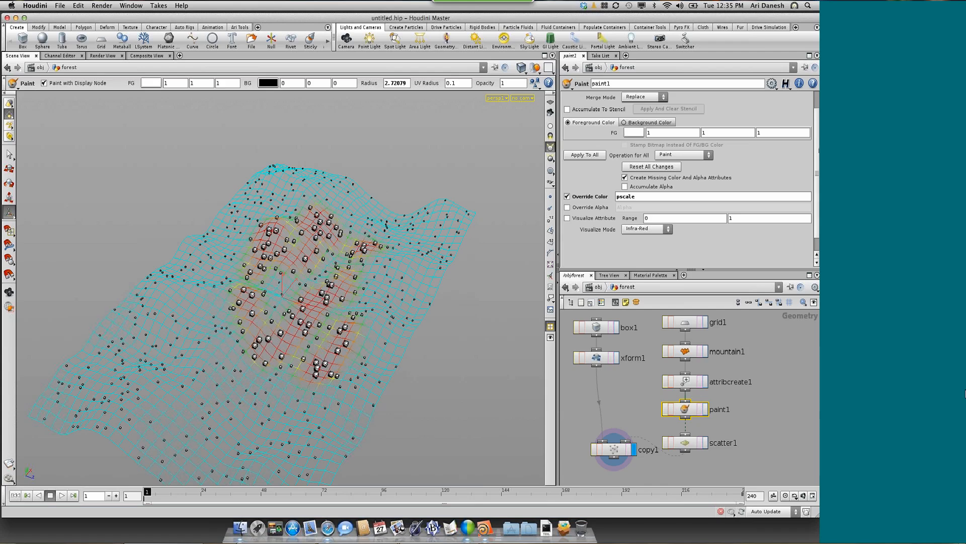
# Set the Paint node's merge mode to Add and paint more pscale across the terrain, building up the central area
pyautogui.scroll(2, 809, 145)
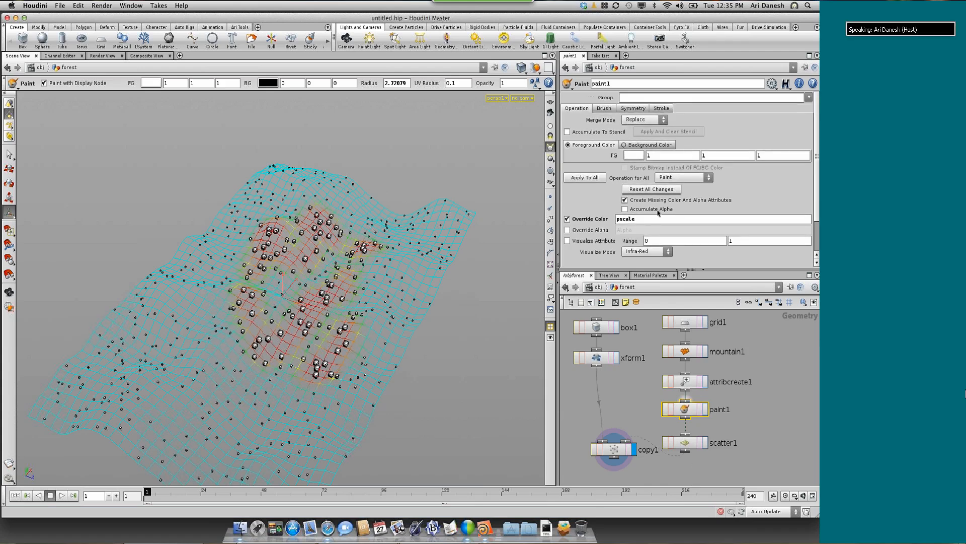
pyautogui.click(644, 119)
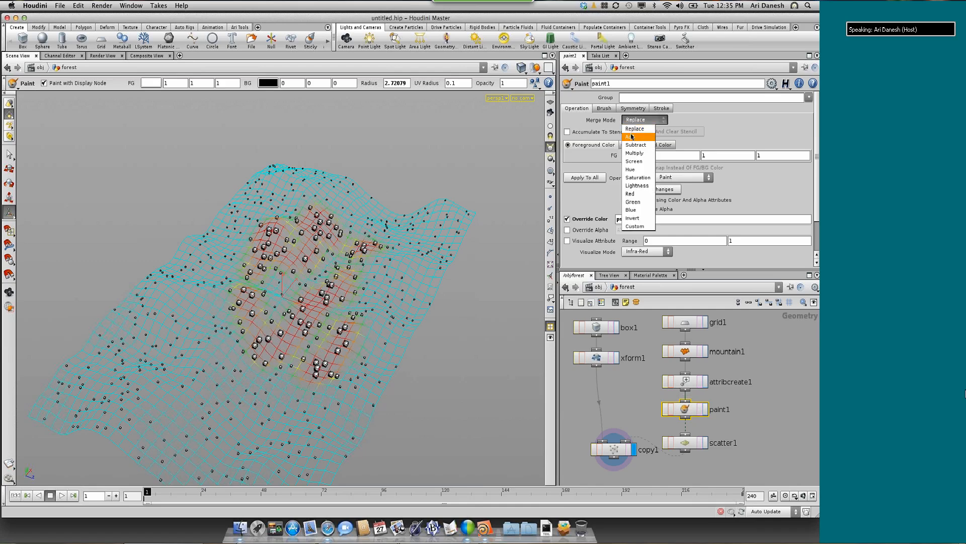
pyautogui.click(638, 132)
pyautogui.moveTo(291, 278)
pyautogui.mouseDown()
pyautogui.moveTo(228, 341)
pyautogui.moveTo(258, 402)
pyautogui.moveTo(265, 352)
pyautogui.moveTo(267, 372)
pyautogui.moveTo(393, 317)
pyautogui.moveTo(352, 214)
pyautogui.moveTo(284, 189)
pyautogui.moveTo(139, 405)
pyautogui.moveTo(254, 476)
pyautogui.mouseUp()
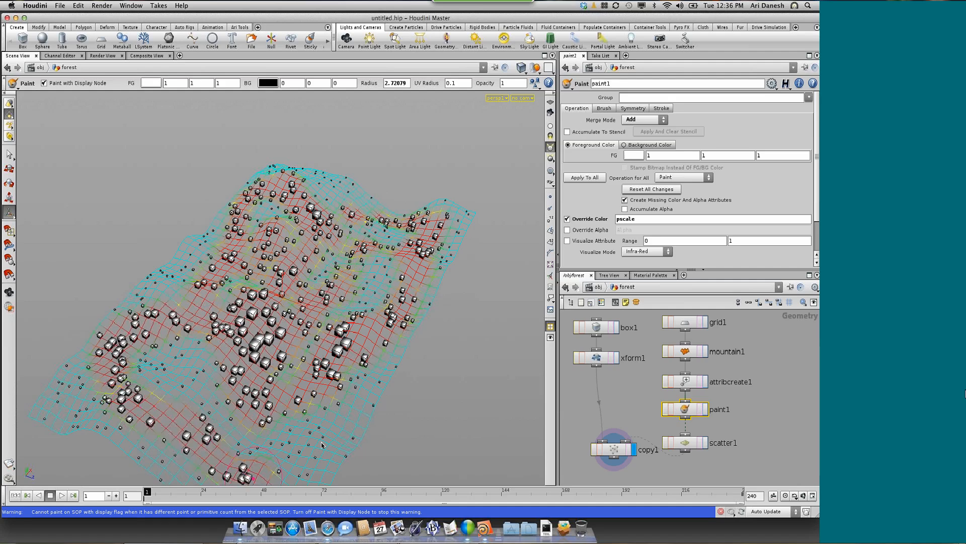
pyautogui.moveTo(322, 444)
pyautogui.mouseDown()
pyautogui.moveTo(352, 392)
pyautogui.moveTo(251, 327)
pyautogui.moveTo(247, 337)
pyautogui.mouseUp()
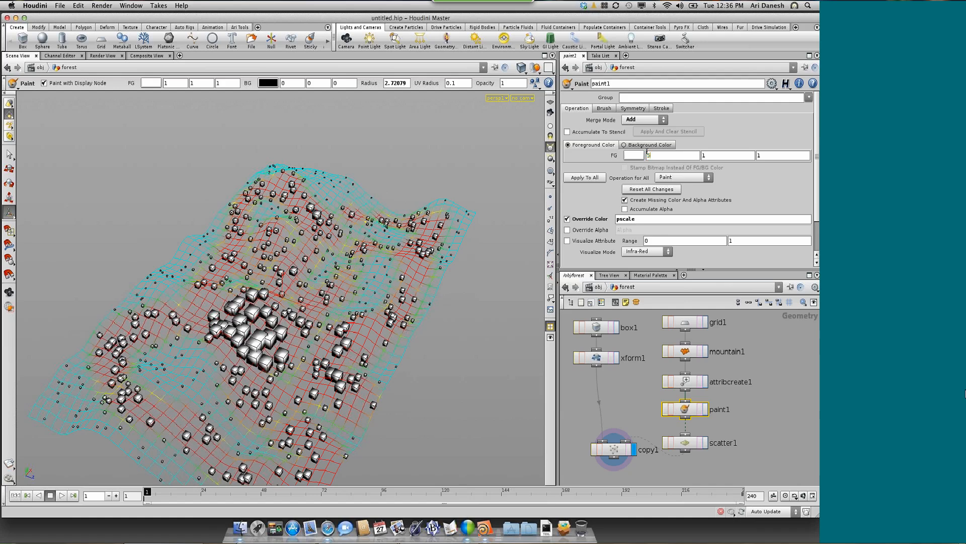
# Set the first foreground color value to 5 and paint a few spots of much larger boxes on the terrain
pyautogui.moveTo(297, 235)
pyautogui.mouseDown()
pyautogui.moveTo(277, 246)
pyautogui.moveTo(311, 225)
pyautogui.moveTo(287, 226)
pyautogui.mouseUp()
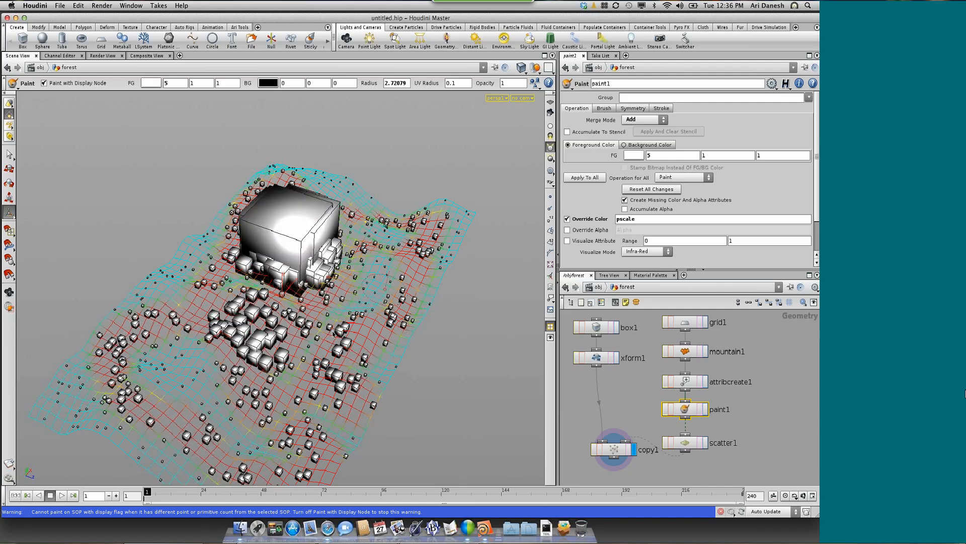
pyautogui.moveTo(332, 333); pyautogui.dragTo(379, 276)
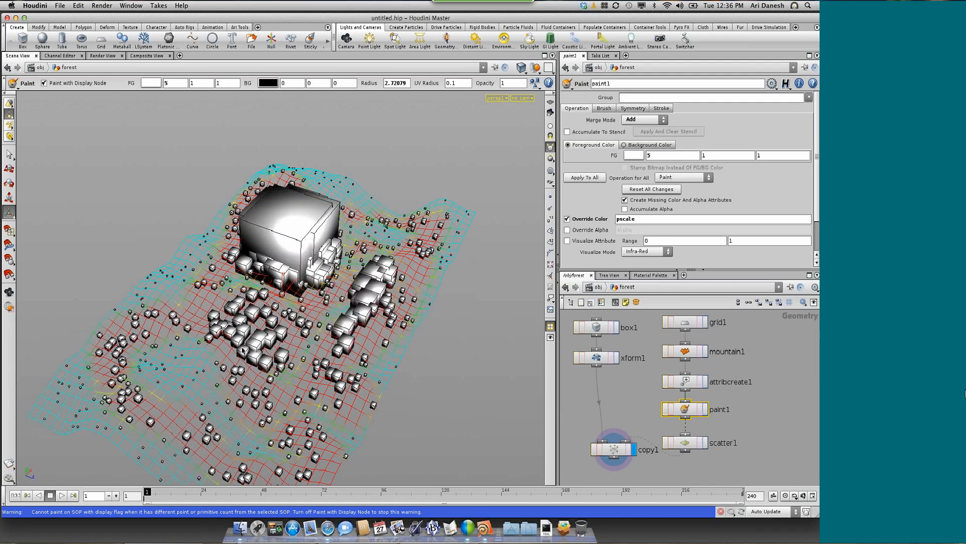
pyautogui.moveTo(141, 390); pyautogui.dragTo(212, 407)
pyautogui.press('Escape')
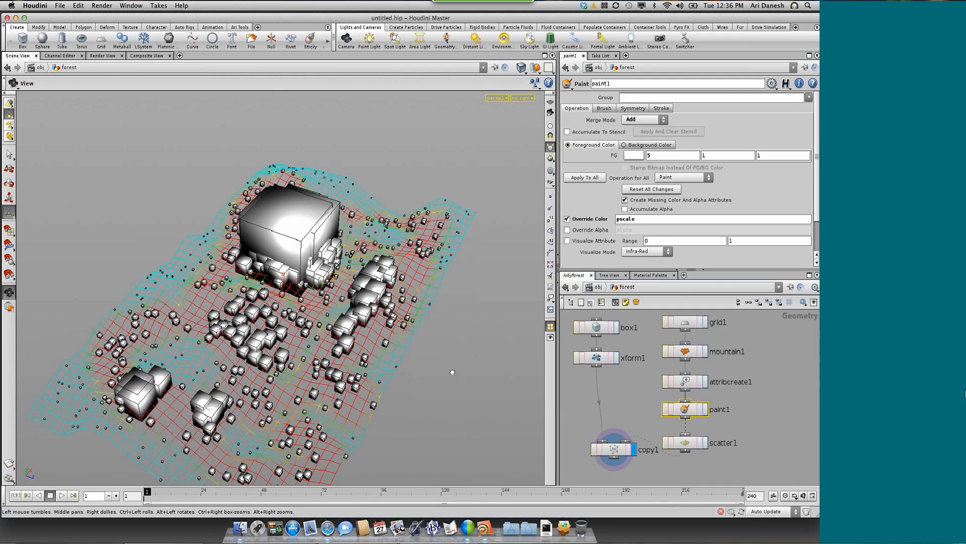
pyautogui.moveTo(452, 372); pyautogui.dragTo(432, 348)
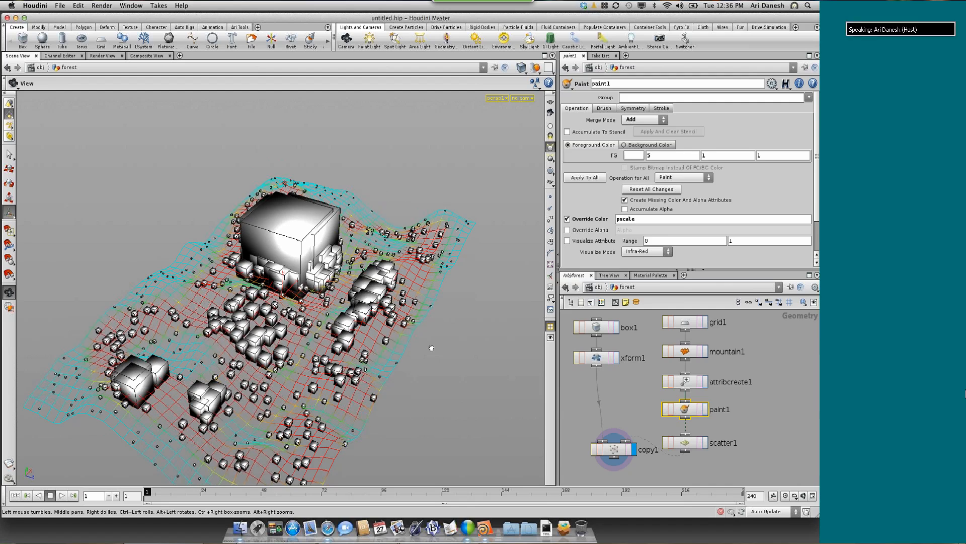
pyautogui.moveTo(431, 347); pyautogui.dragTo(410, 314)
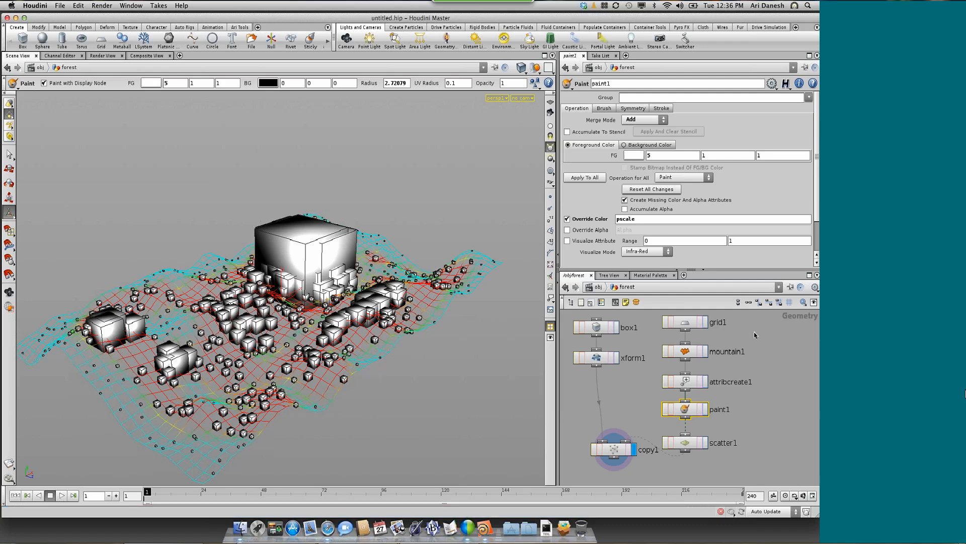
# Move the grid-to-scatter node chain aside and place an LSystem node beside the box node
pyautogui.moveTo(651, 314); pyautogui.dragTo(718, 443)
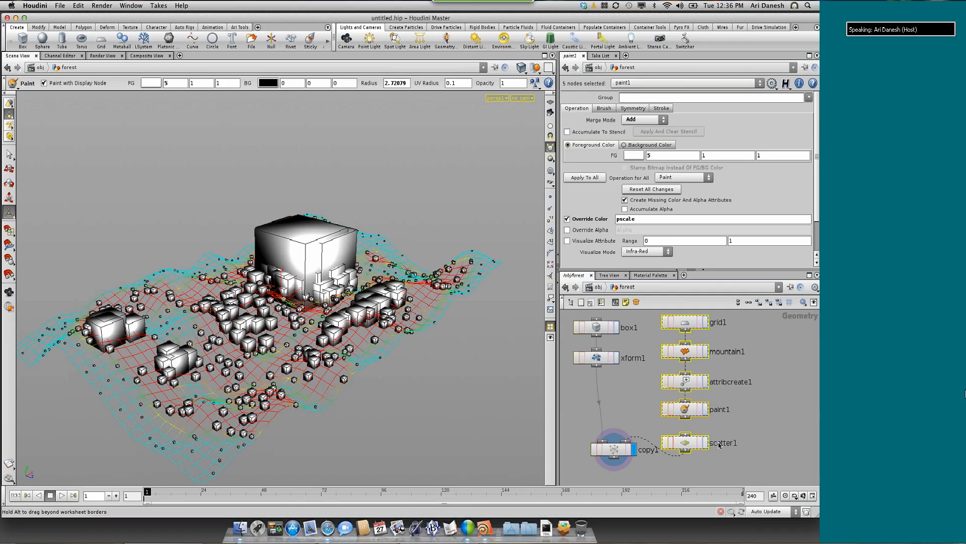
pyautogui.moveTo(696, 325); pyautogui.dragTo(749, 332)
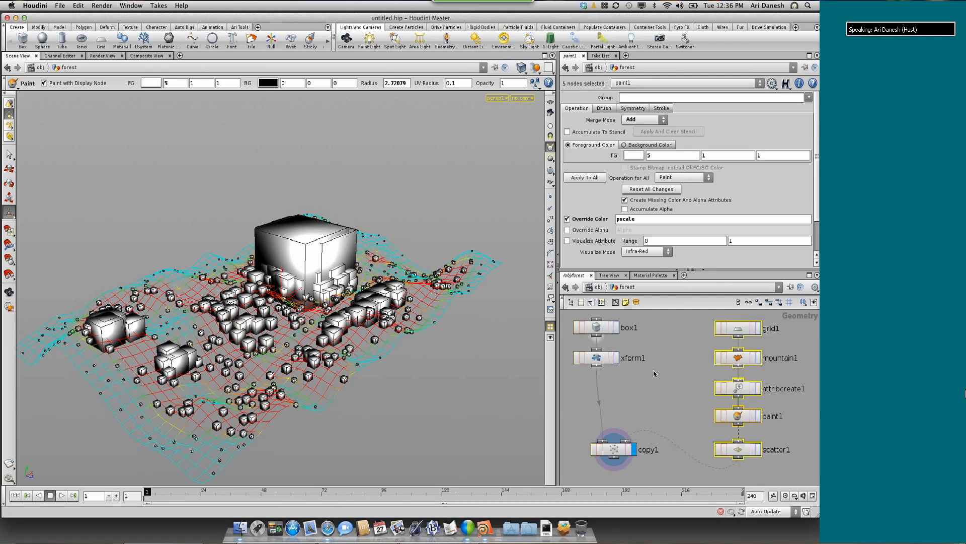
pyautogui.click(665, 329)
pyautogui.press('Tab')
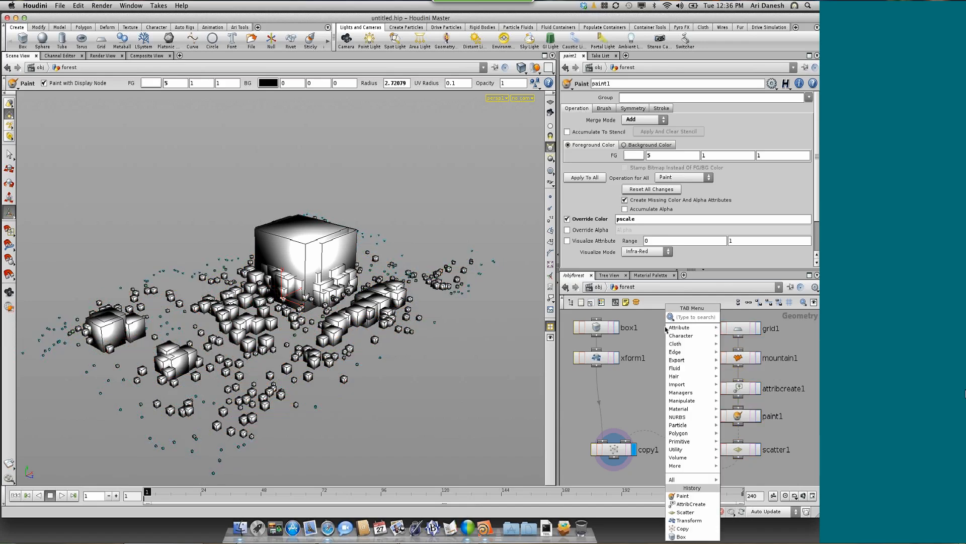
pyautogui.write('LSystem')
pyautogui.press('Return')
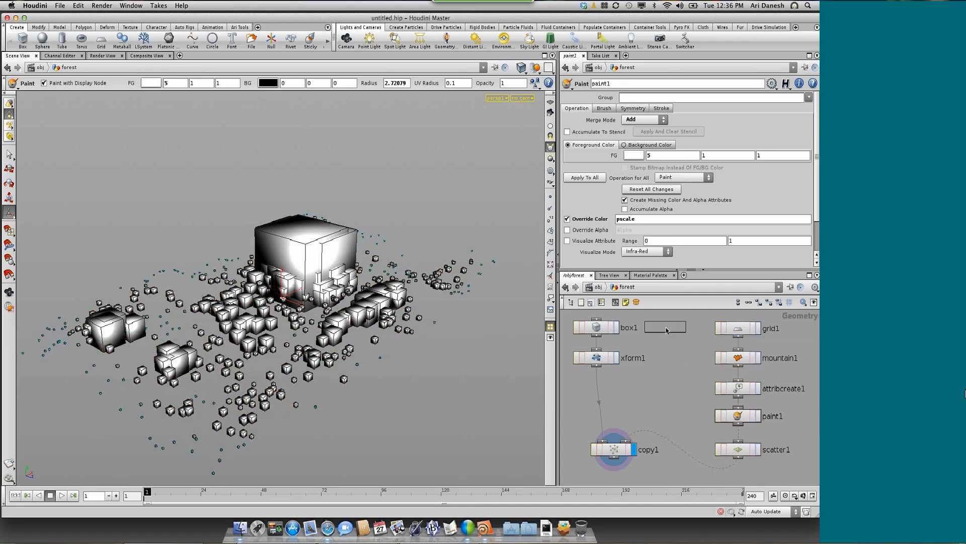
pyautogui.click(667, 330)
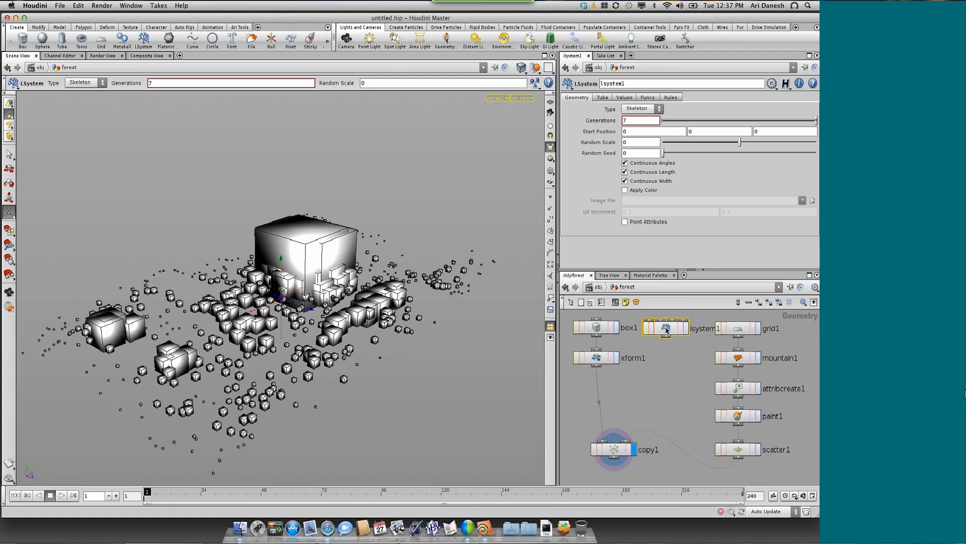
pyautogui.moveTo(667, 330); pyautogui.dragTo(668, 336)
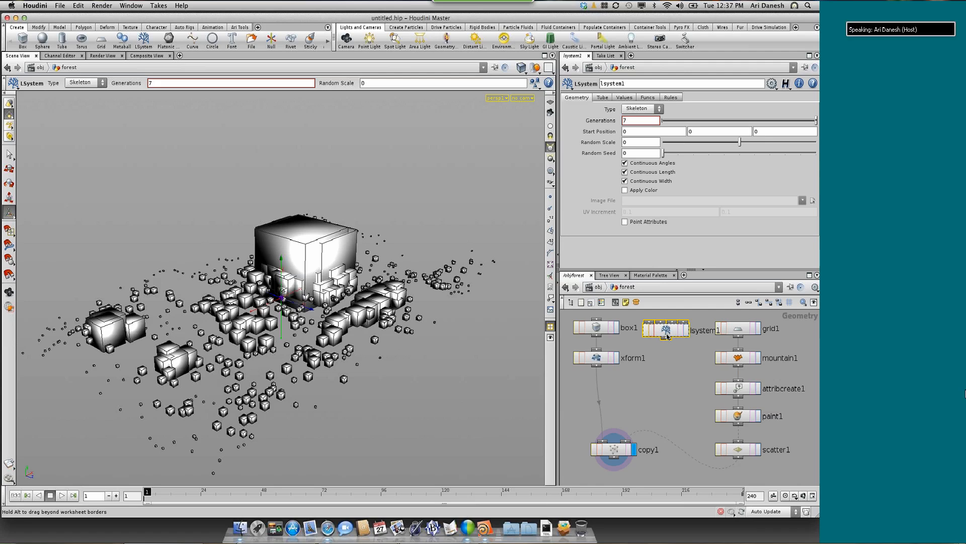
# Try the LSystem node as the Copy node's first input, inspect the copies, and disconnect the wire
pyautogui.moveTo(665, 344); pyautogui.dragTo(604, 442)
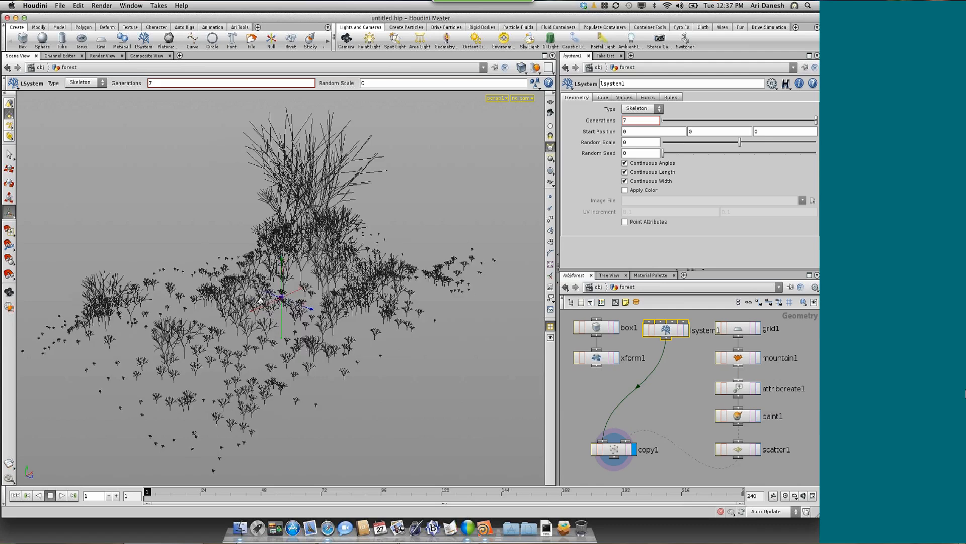
pyautogui.press('Escape')
pyautogui.moveTo(326, 291); pyautogui.dragTo(335, 286)
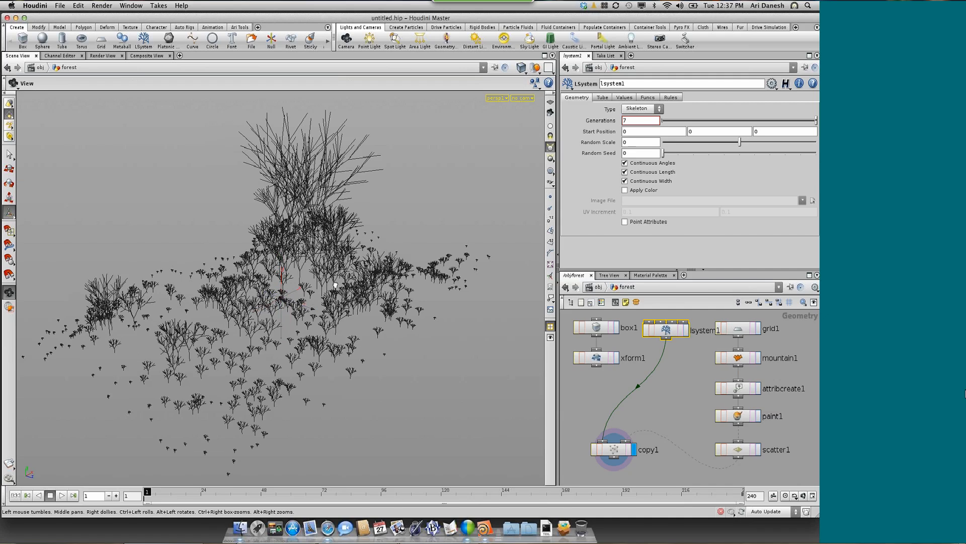
pyautogui.moveTo(335, 286); pyautogui.dragTo(323, 272)
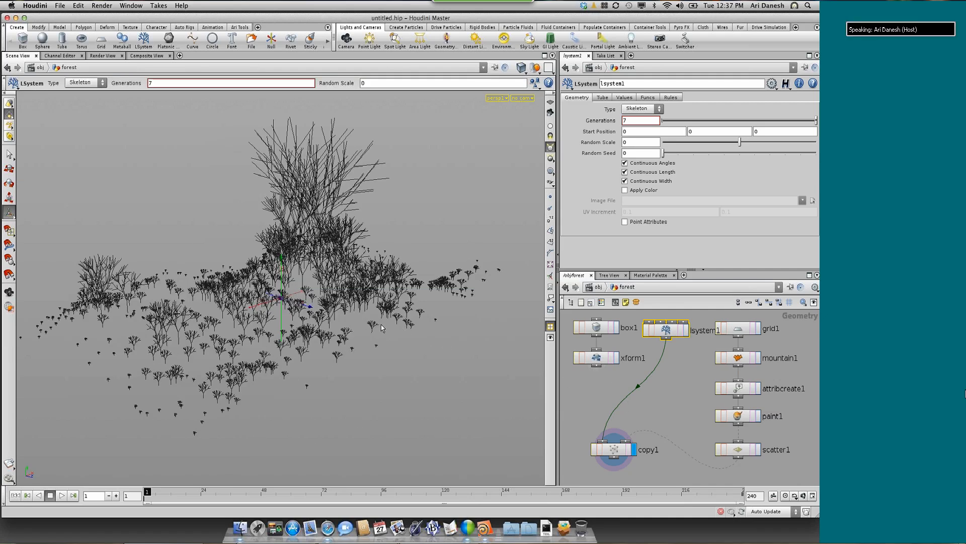
pyautogui.rightClick(638, 387)
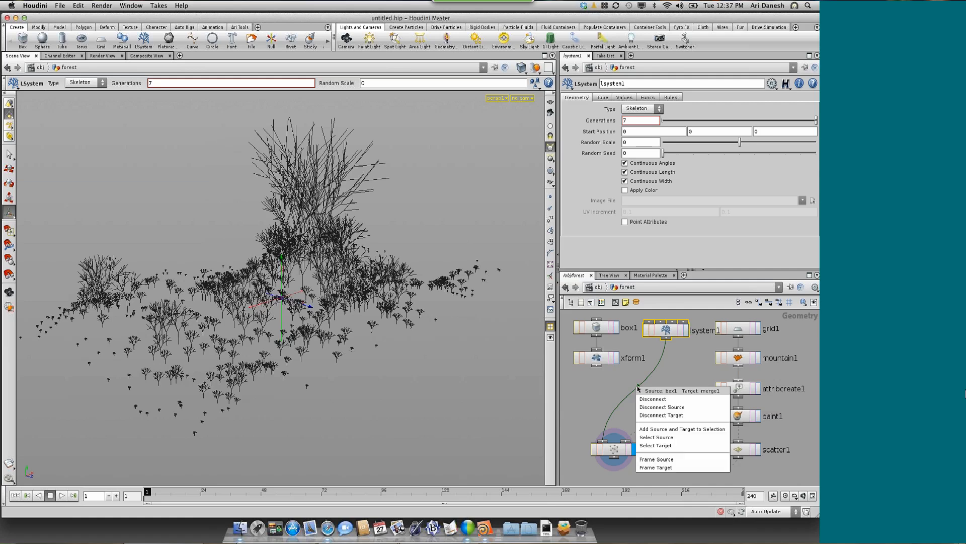
pyautogui.click(651, 392)
# Add a Switch node fed by xform1 and lsystem1 and connect it to the Copy node's first input
pyautogui.click(609, 394)
pyautogui.press('Tab')
pyautogui.write('Sweep')
pyautogui.press('Return')
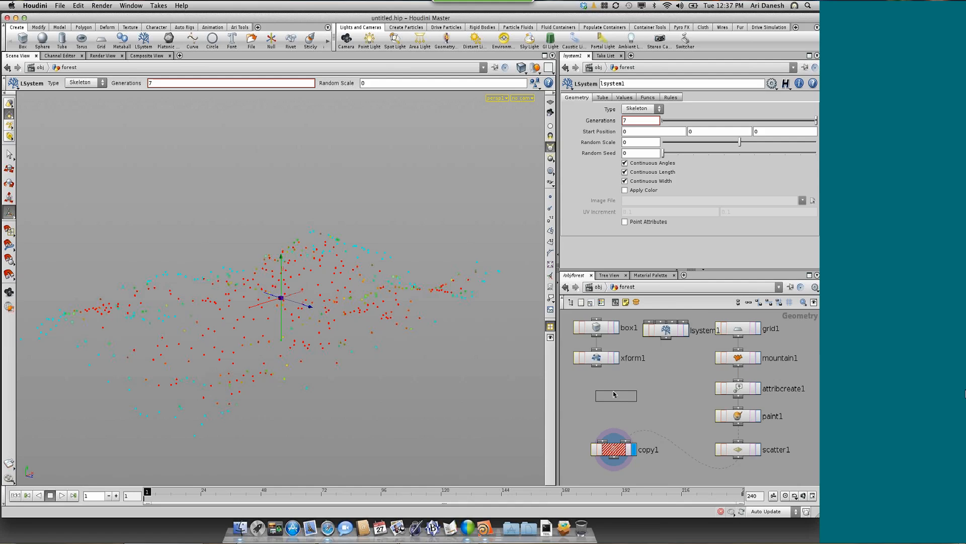
pyautogui.click(613, 394)
pyautogui.moveTo(596, 368); pyautogui.dragTo(614, 386)
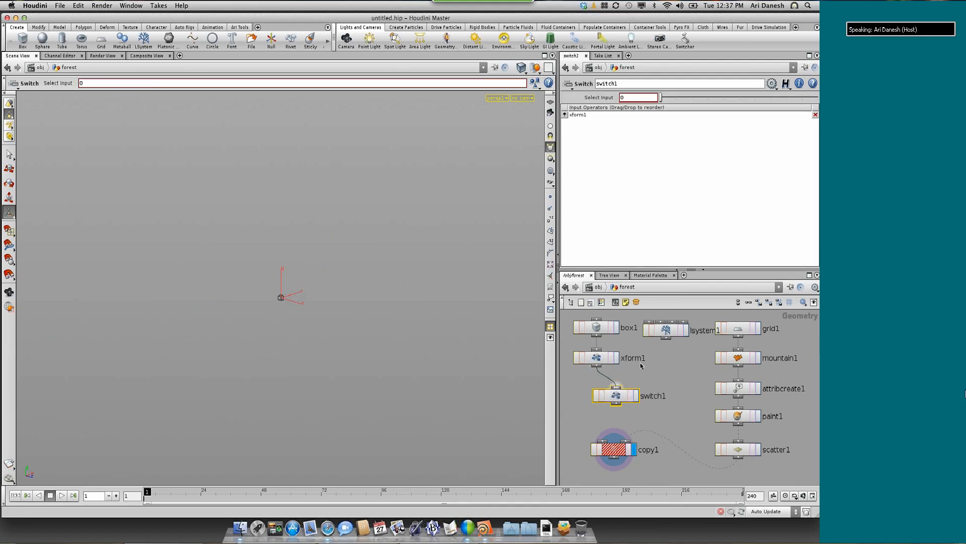
pyautogui.moveTo(666, 338)
pyautogui.mouseDown()
pyautogui.moveTo(620, 388)
pyautogui.moveTo(604, 441)
pyautogui.mouseUp()
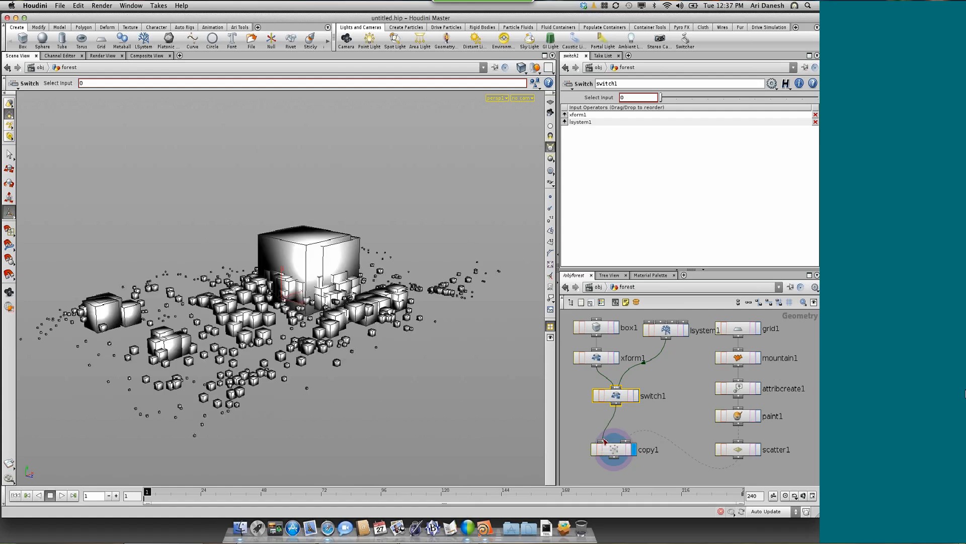
pyautogui.moveTo(616, 396); pyautogui.dragTo(613, 396)
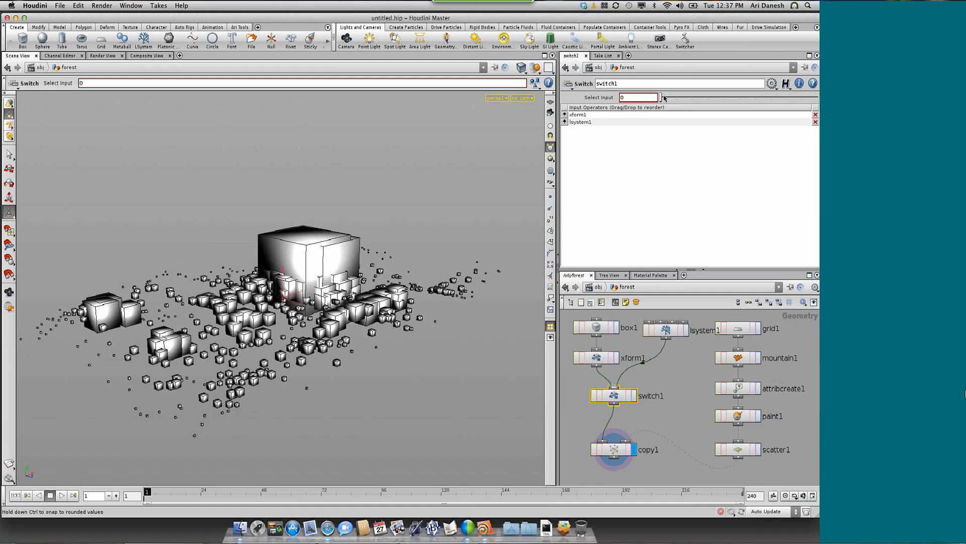
# Compare the Switch node's two inputs by setting Select Input to 1 and back to 0
pyautogui.moveTo(672, 98); pyautogui.dragTo(676, 98)
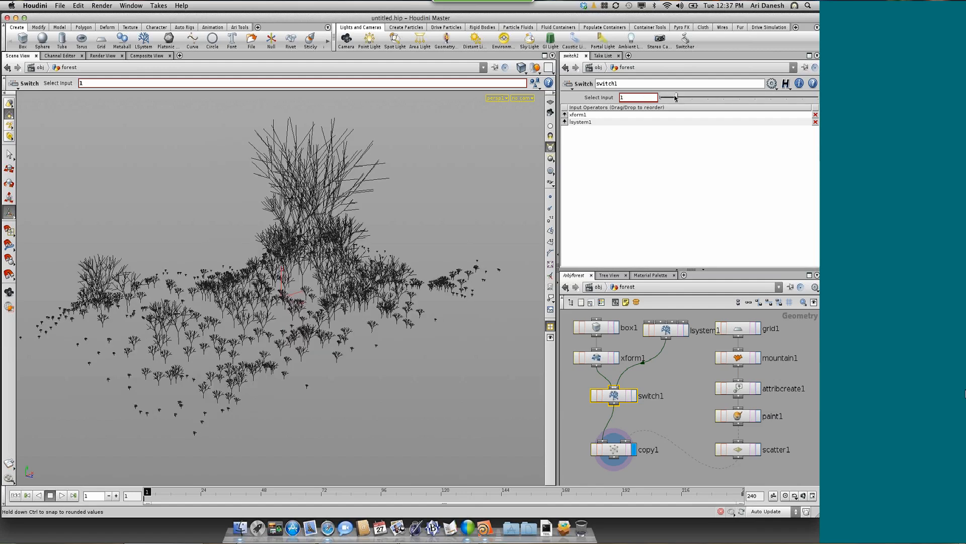
pyautogui.click(662, 99)
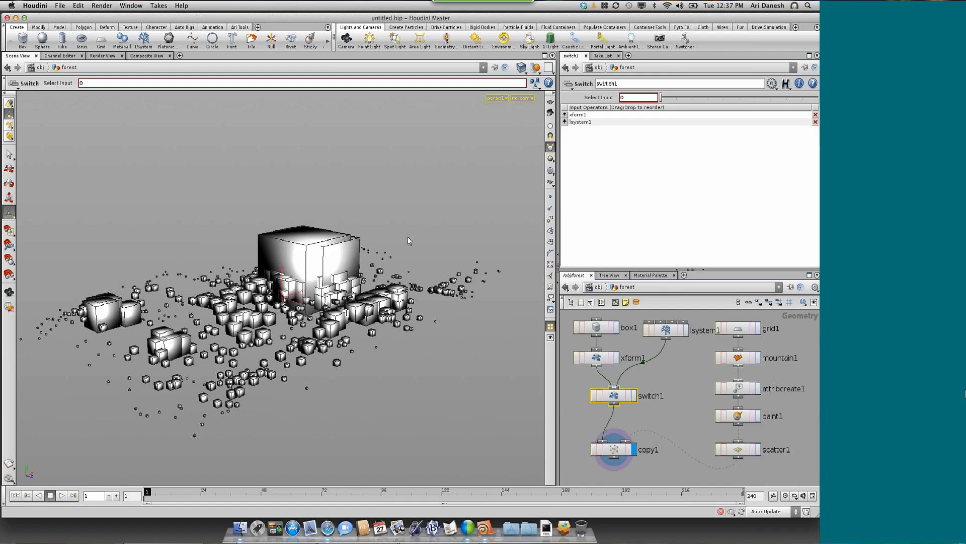
pyautogui.press('Escape')
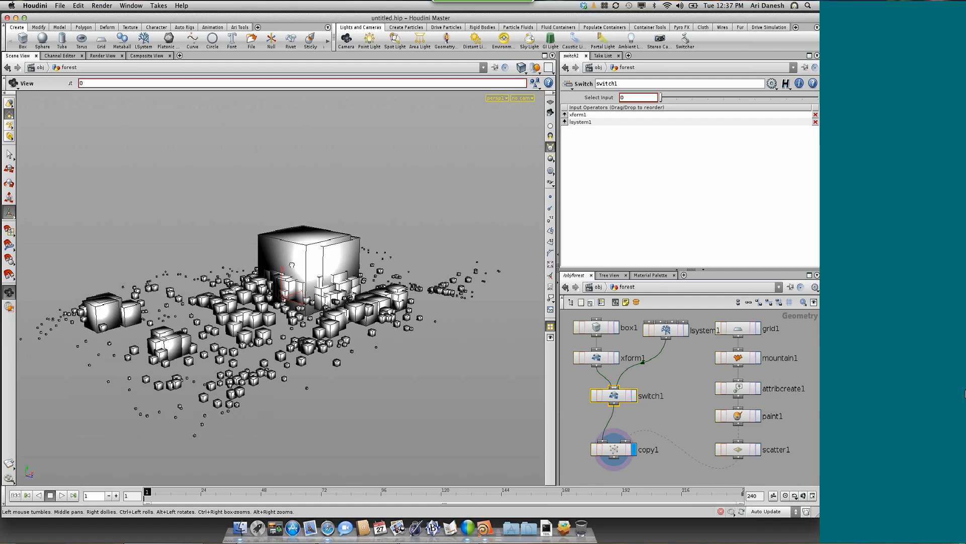
pyautogui.moveTo(292, 264); pyautogui.dragTo(358, 303)
# Maximize the network editor to show the whole forest node network
pyautogui.moveTo(665, 478); pyautogui.dragTo(655, 428, button='middle')
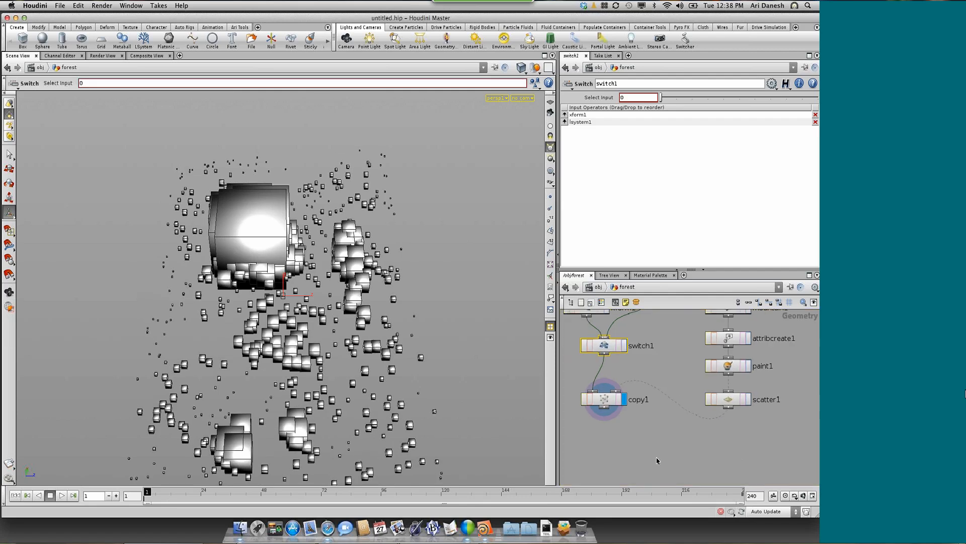
pyautogui.scroll(2, 673, 456)
pyautogui.scroll(-3, 673, 457)
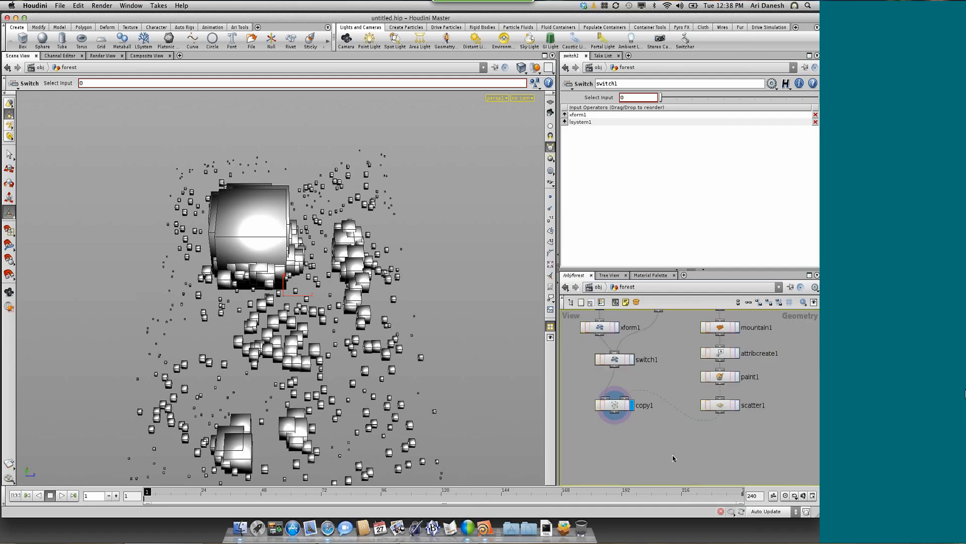
pyautogui.scroll(1, 674, 457)
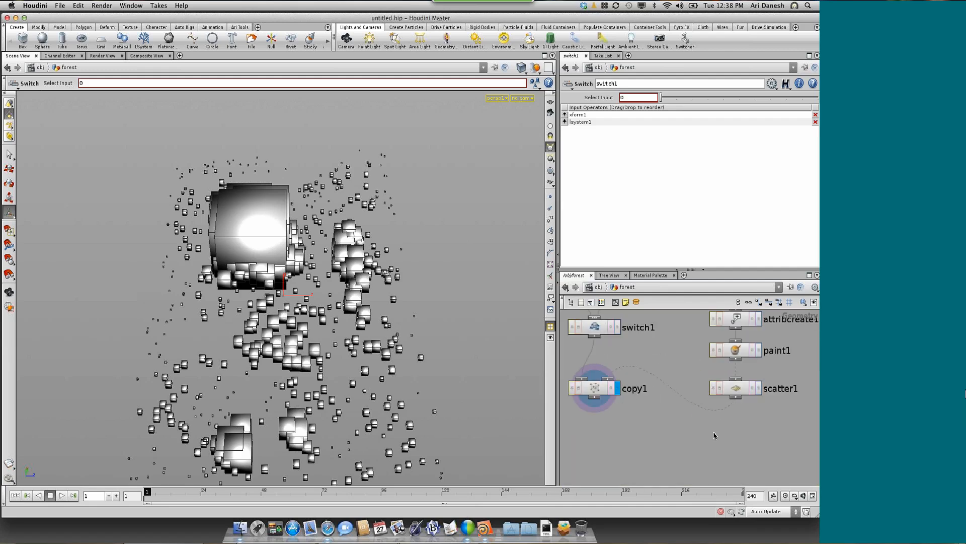
pyautogui.click(810, 276)
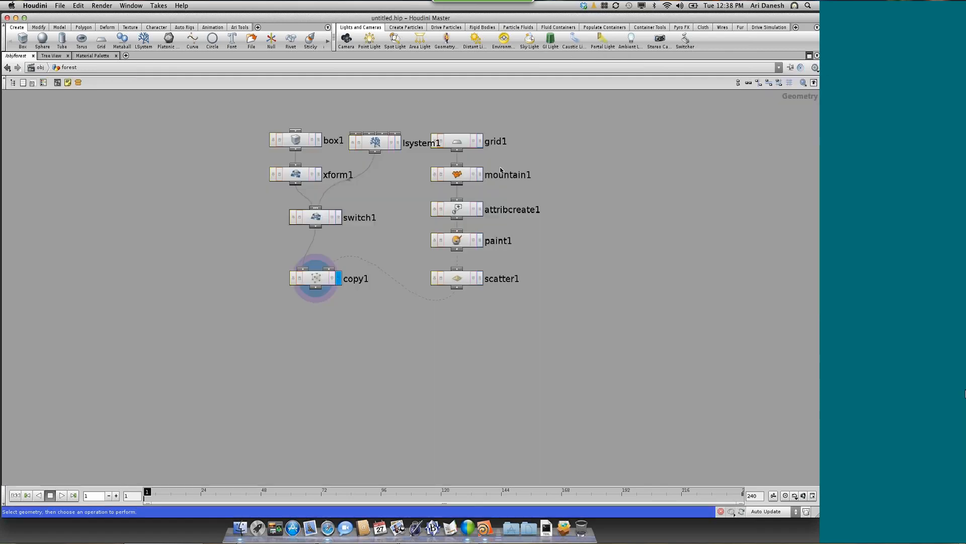
# Move the grid1-to-scatter1 terrain chain clear of lsystem1 and reposition copy1 lower between the two branches
pyautogui.moveTo(542, 313); pyautogui.dragTo(417, 118)
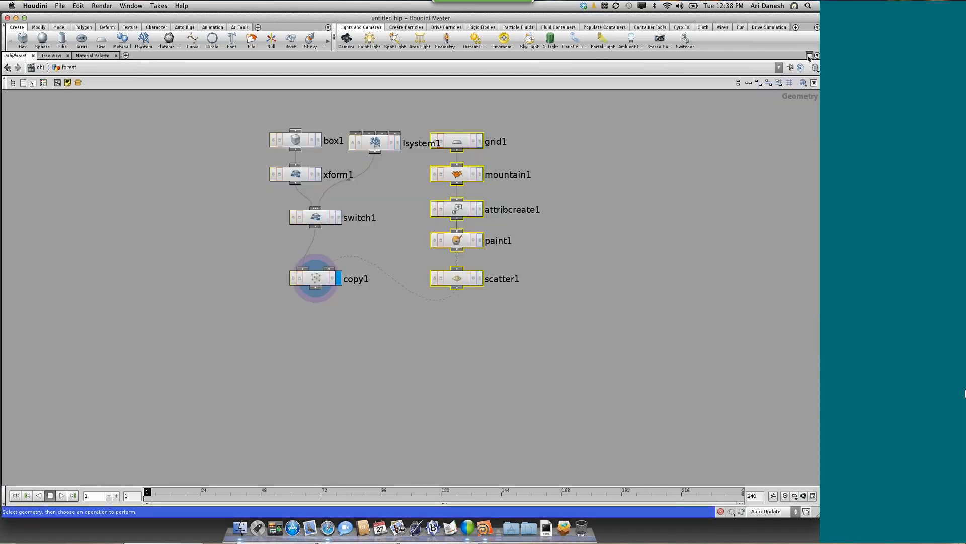
pyautogui.click(808, 57)
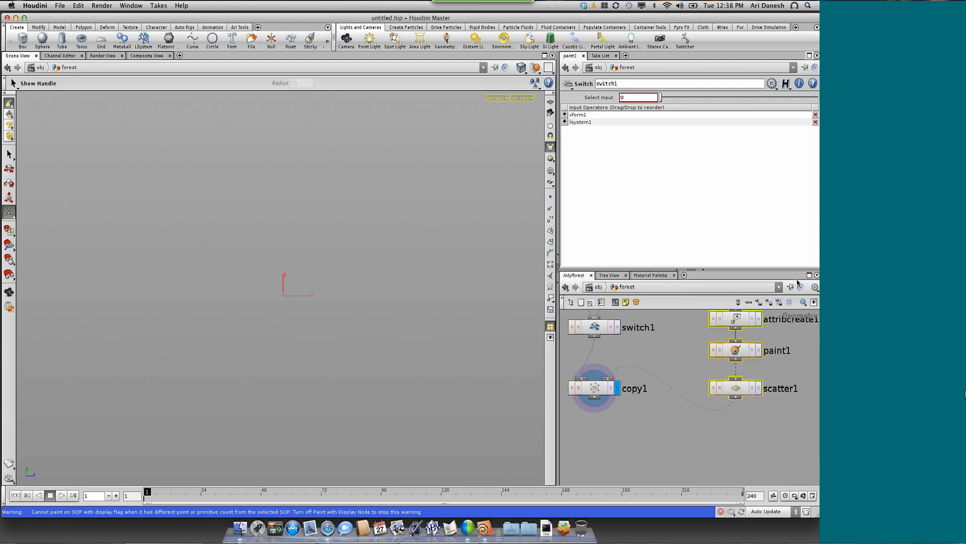
pyautogui.click(808, 275)
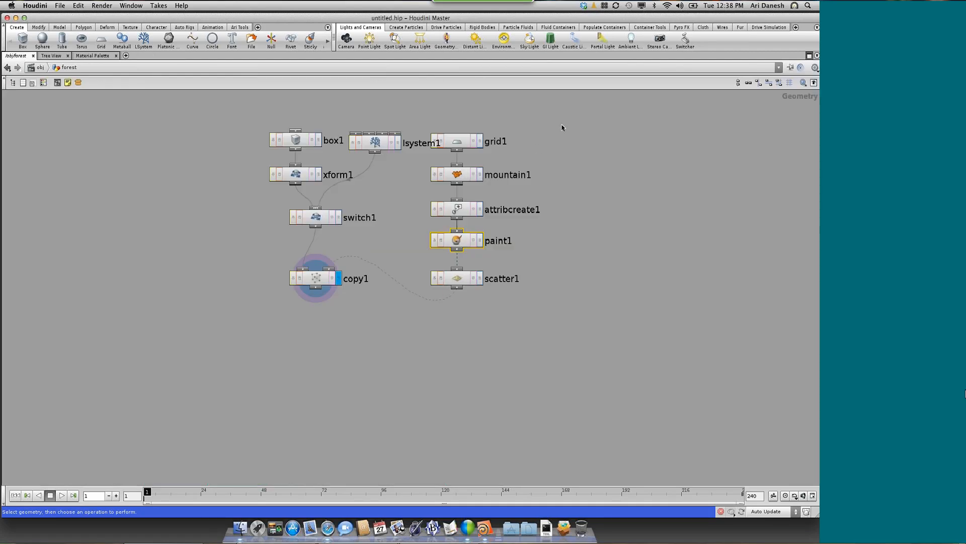
pyautogui.moveTo(475, 280); pyautogui.dragTo(471, 283)
pyautogui.moveTo(450, 282)
pyautogui.mouseDown()
pyautogui.moveTo(518, 301)
pyautogui.moveTo(493, 298)
pyautogui.mouseUp()
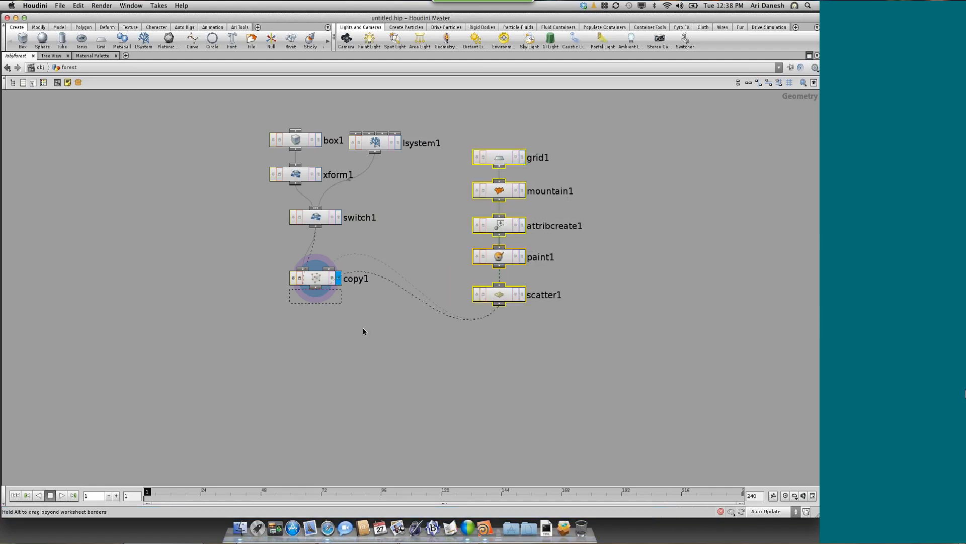
pyautogui.moveTo(320, 283); pyautogui.dragTo(380, 336)
# Add a Merge node fed by copy1 and mountain1, display it, and inspect the combined boxes and terrain
pyautogui.click(402, 397)
pyautogui.press('Tab')
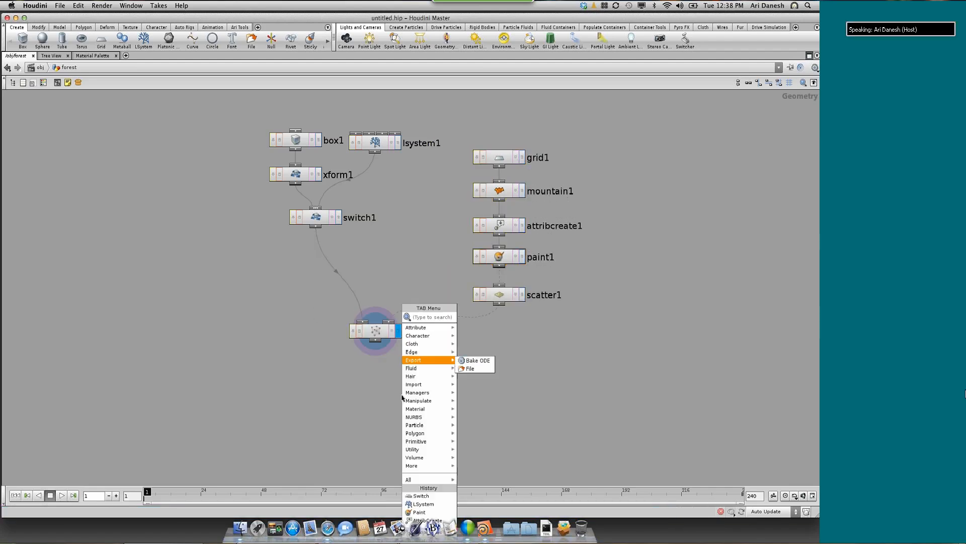
pyautogui.press('Escape')
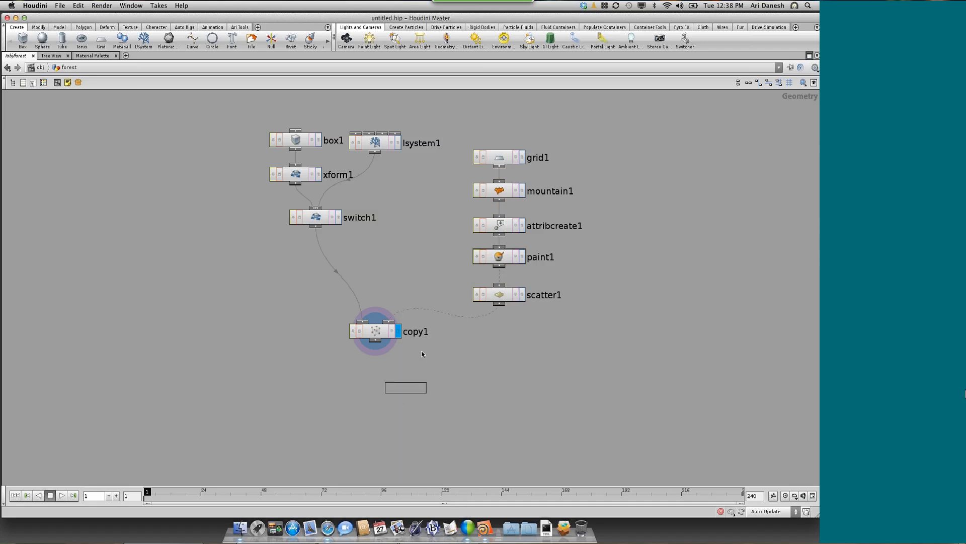
pyautogui.click(421, 354)
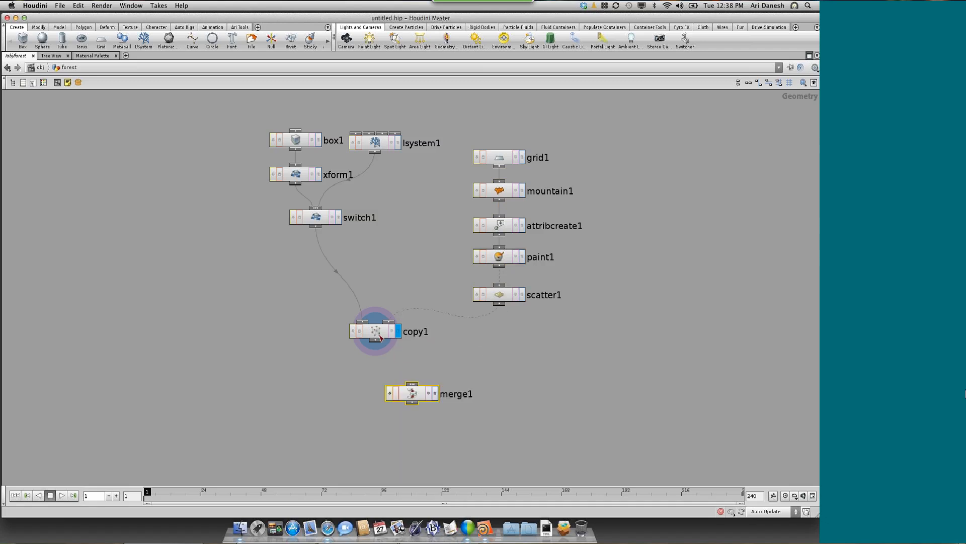
pyautogui.moveTo(378, 344); pyautogui.dragTo(412, 384)
pyautogui.moveTo(474, 240); pyautogui.dragTo(408, 386)
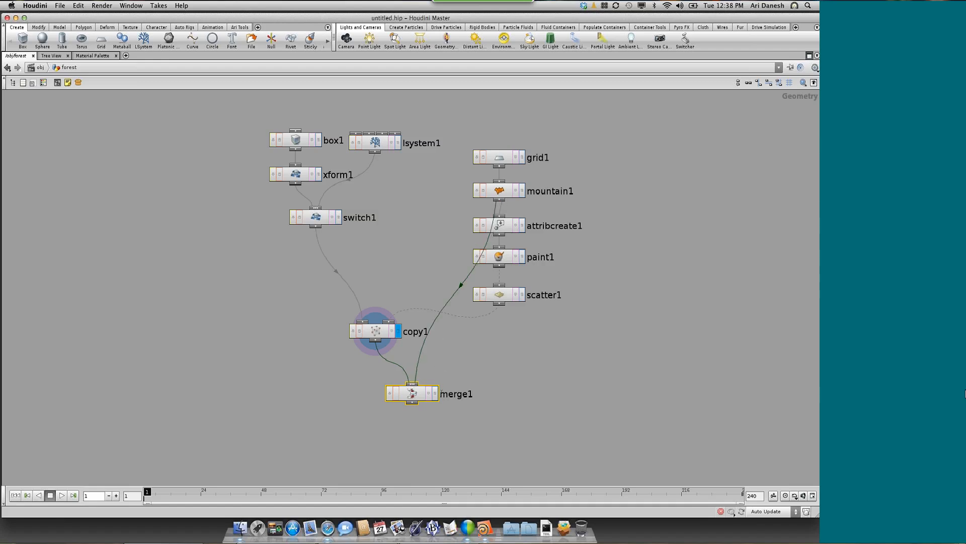
pyautogui.click(434, 394)
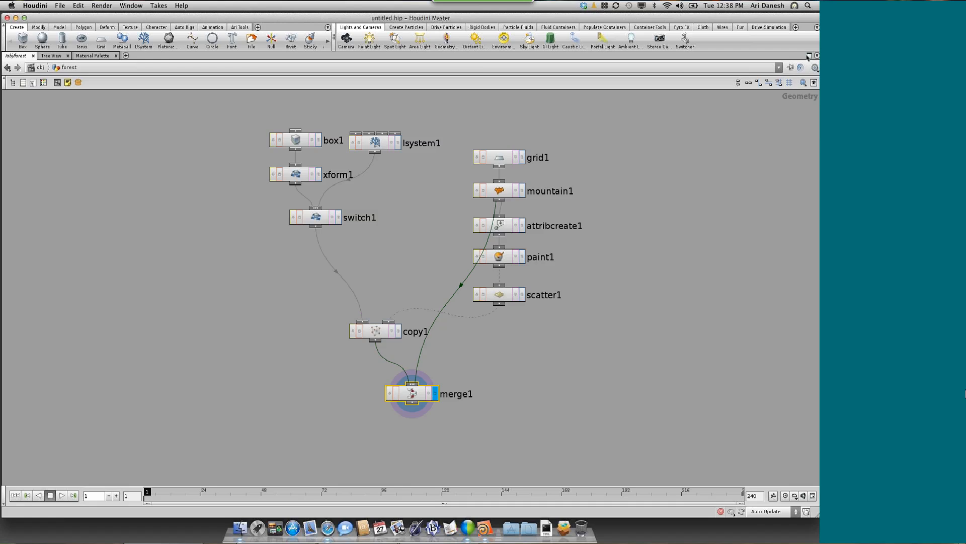
pyautogui.click(809, 55)
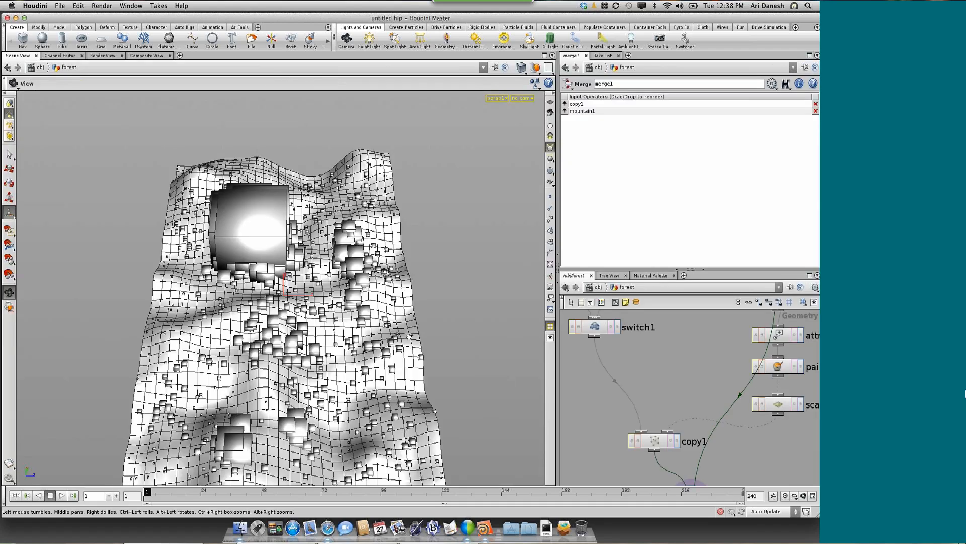
pyautogui.moveTo(409, 337); pyautogui.dragTo(386, 326)
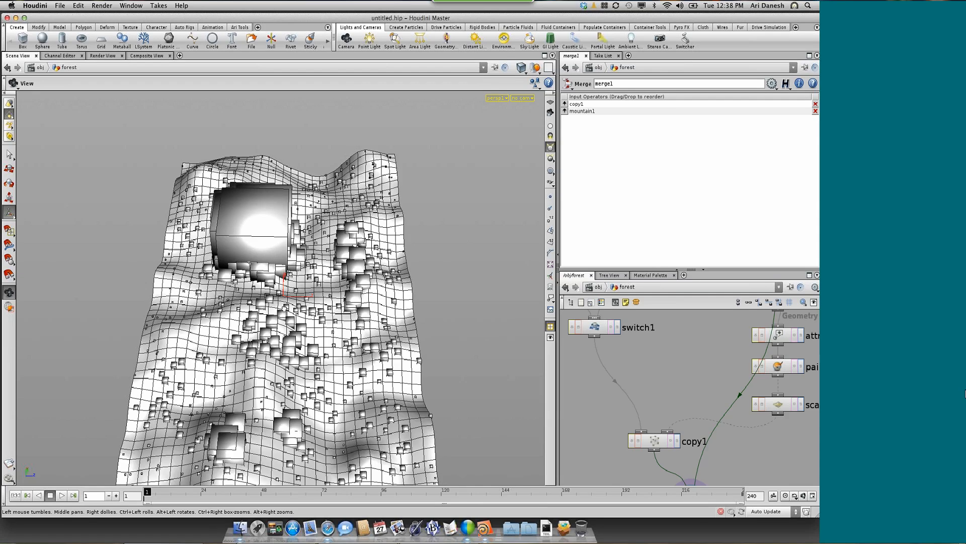
pyautogui.moveTo(284, 308); pyautogui.dragTo(255, 289)
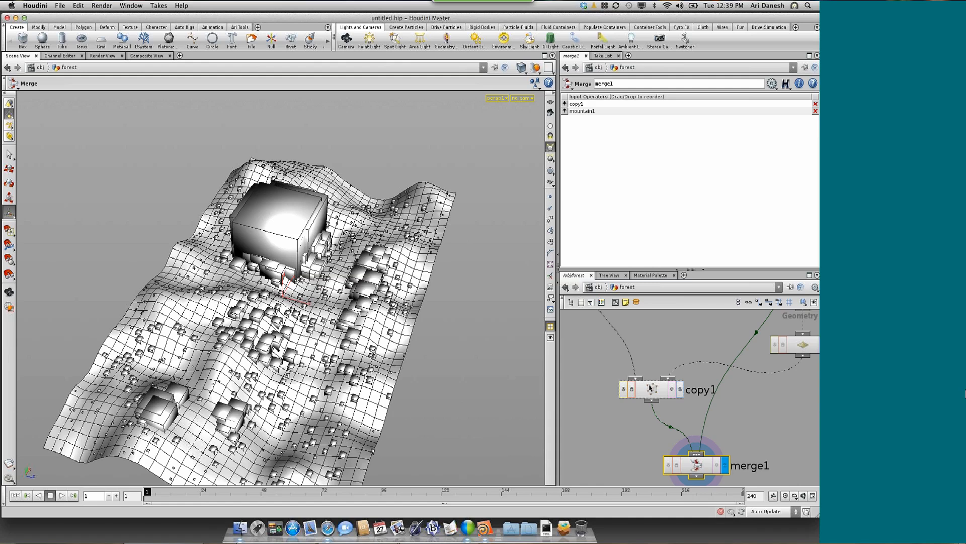
# Enable Stamp Inputs on the copy1 node and look through its stamp variable slots
pyautogui.click(651, 388)
pyautogui.click(651, 388)
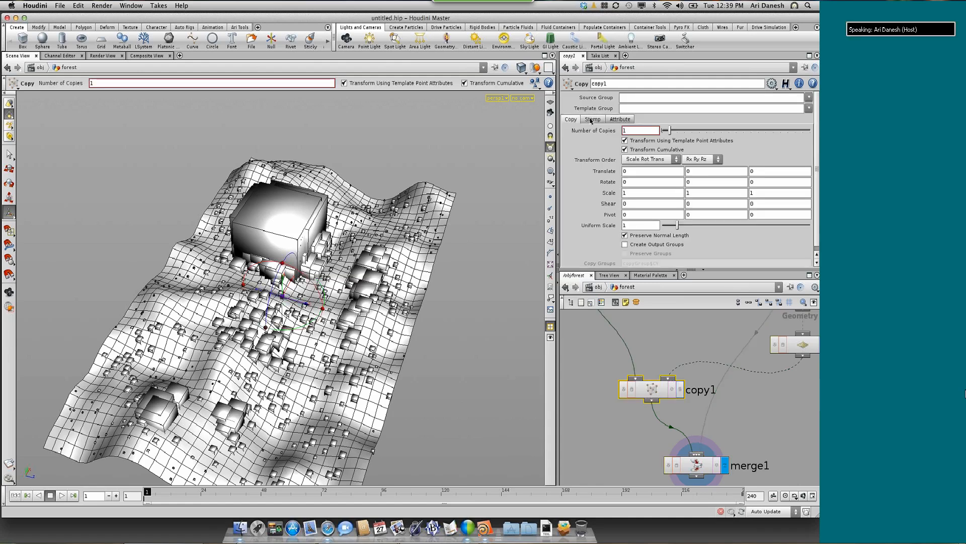
pyautogui.click(593, 120)
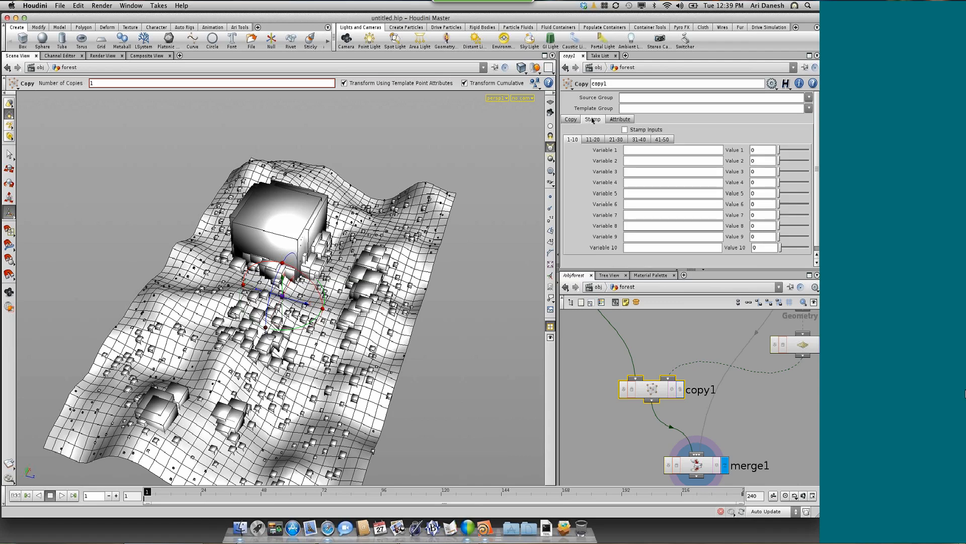
pyautogui.click(626, 130)
pyautogui.scroll(-1, 606, 233)
pyautogui.click(670, 136)
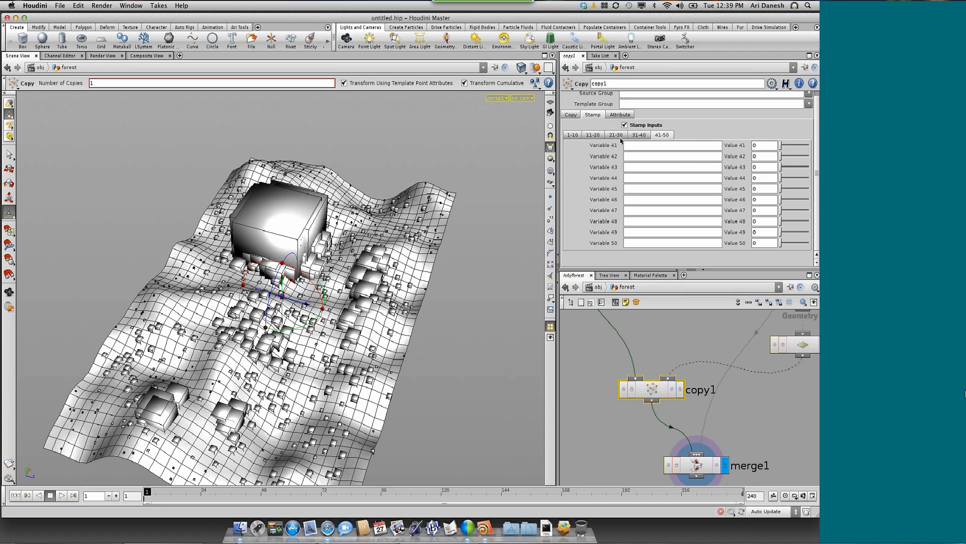
pyautogui.click(574, 136)
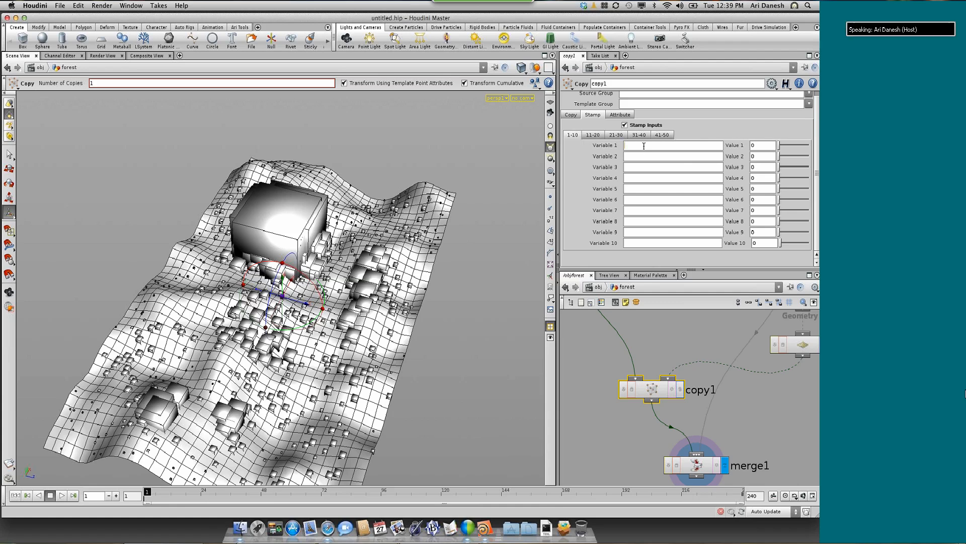
# Define copy1's first stamp variable as trRot with the value rand($PT)
pyautogui.click(643, 145)
pyautogui.write('trRot')
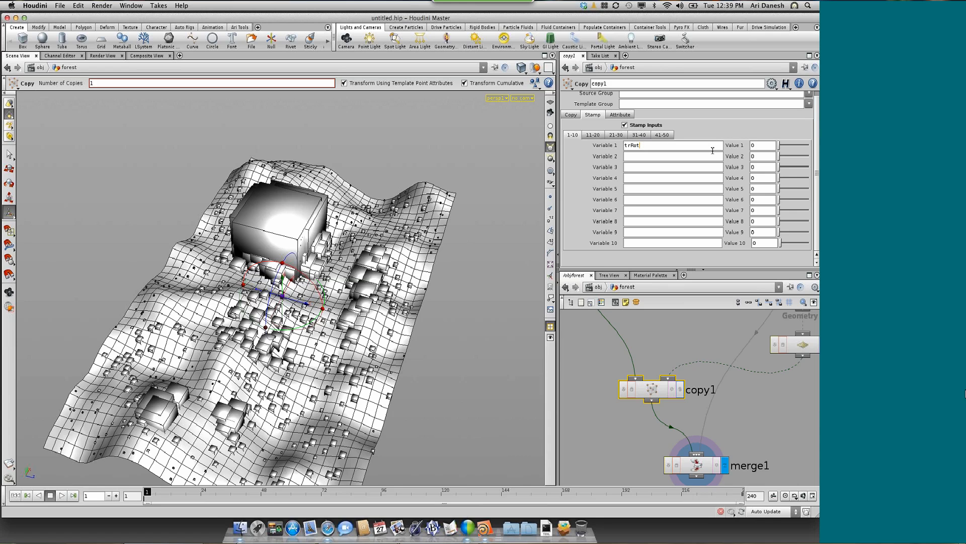
pyautogui.click(759, 146)
pyautogui.write('rand(')
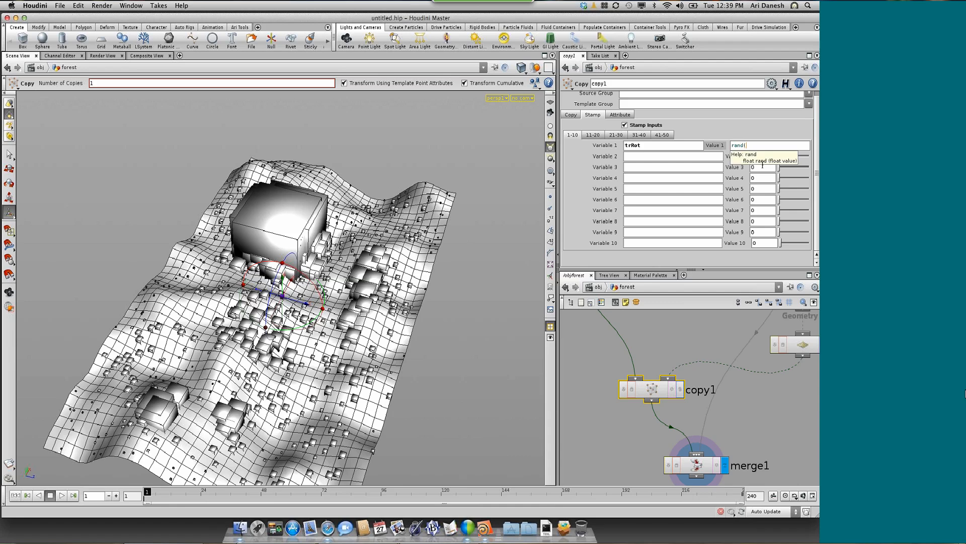
pyautogui.write(')')
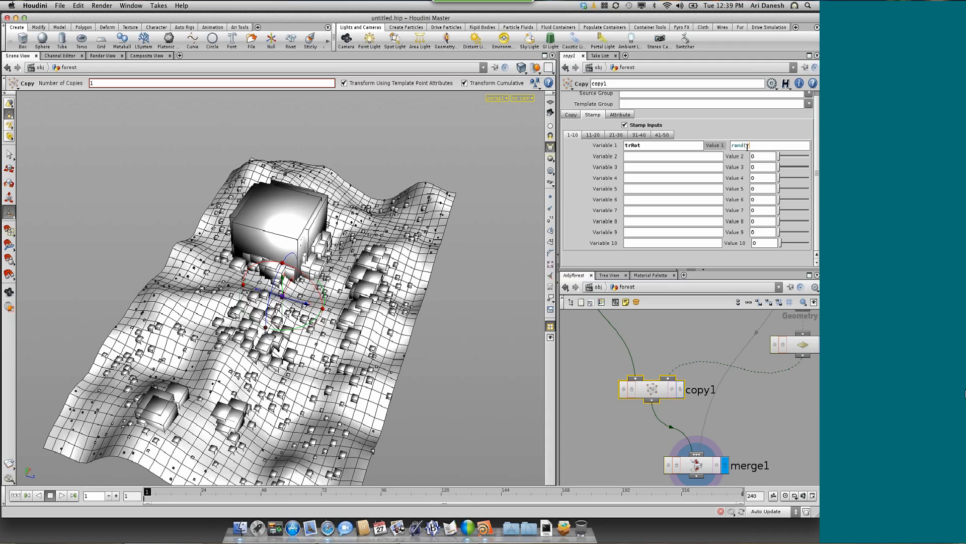
pyautogui.click(746, 147)
pyautogui.write('$')
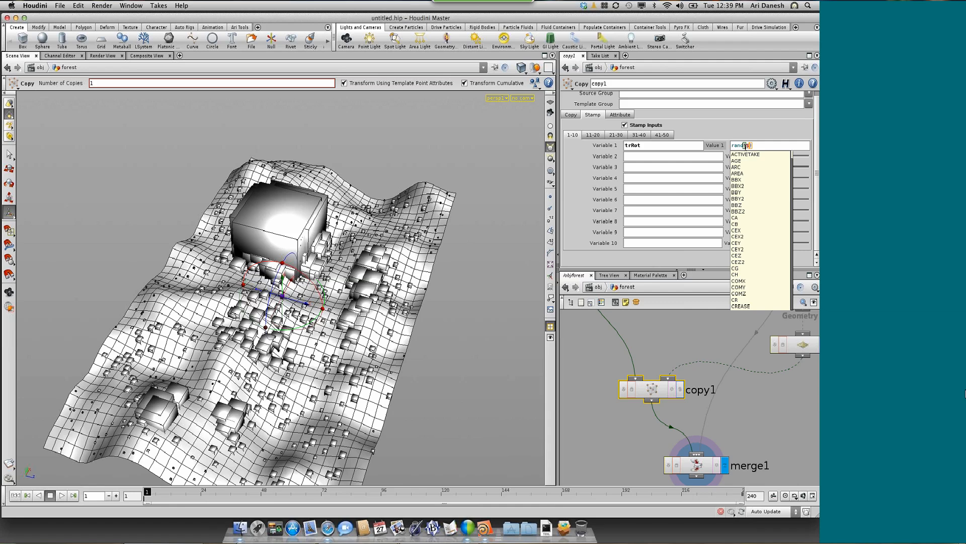
pyautogui.write('T')
pyautogui.press('Return')
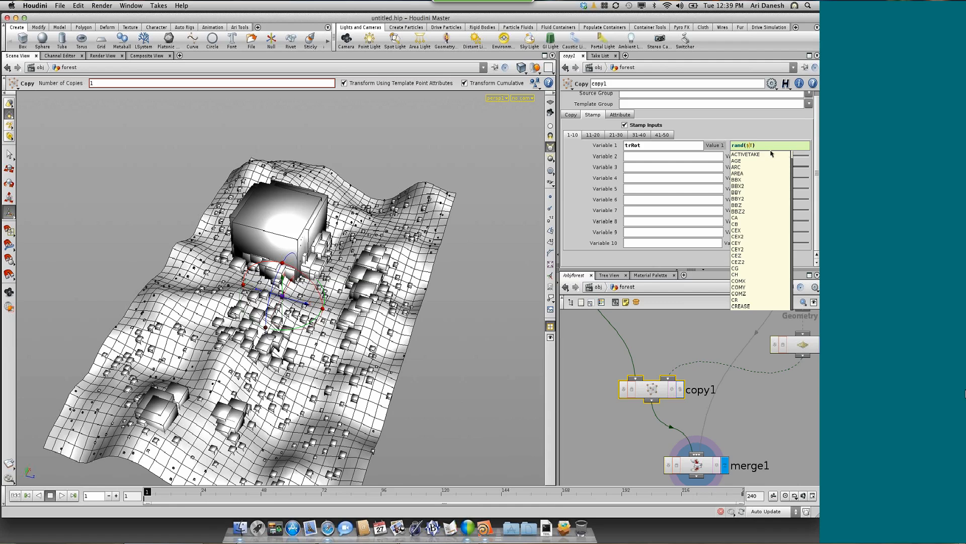
pyautogui.click(771, 146)
pyautogui.write('PT)')
pyautogui.press('Return')
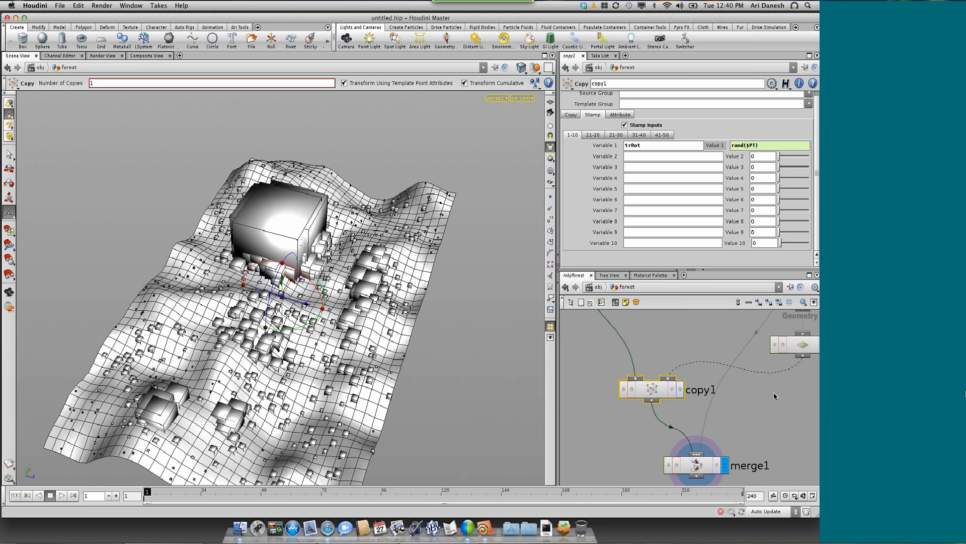
# Display the mountain1 node's terrain on its own with point numbers shown
pyautogui.scroll(1, 774, 393)
pyautogui.moveTo(760, 399); pyautogui.dragTo(661, 478, button='middle')
pyautogui.scroll(-3, 779, 392)
pyautogui.moveTo(779, 392); pyautogui.dragTo(756, 436, button='middle')
pyautogui.scroll(2, 757, 435)
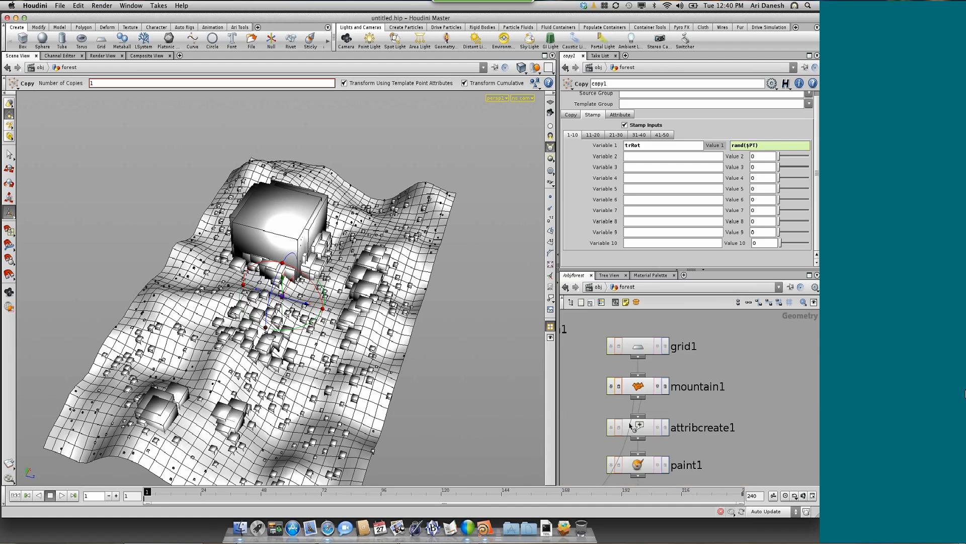
pyautogui.click(640, 386)
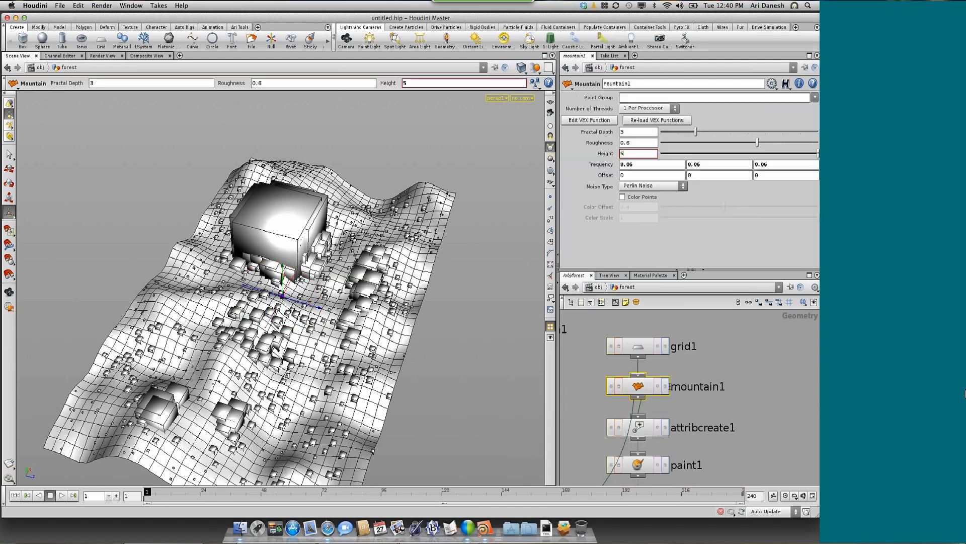
pyautogui.click(666, 387)
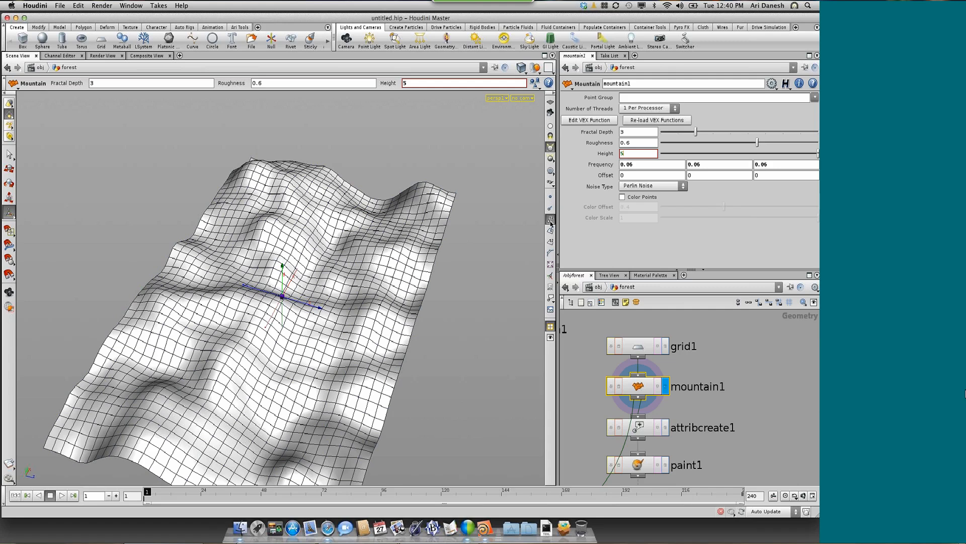
pyautogui.click(550, 220)
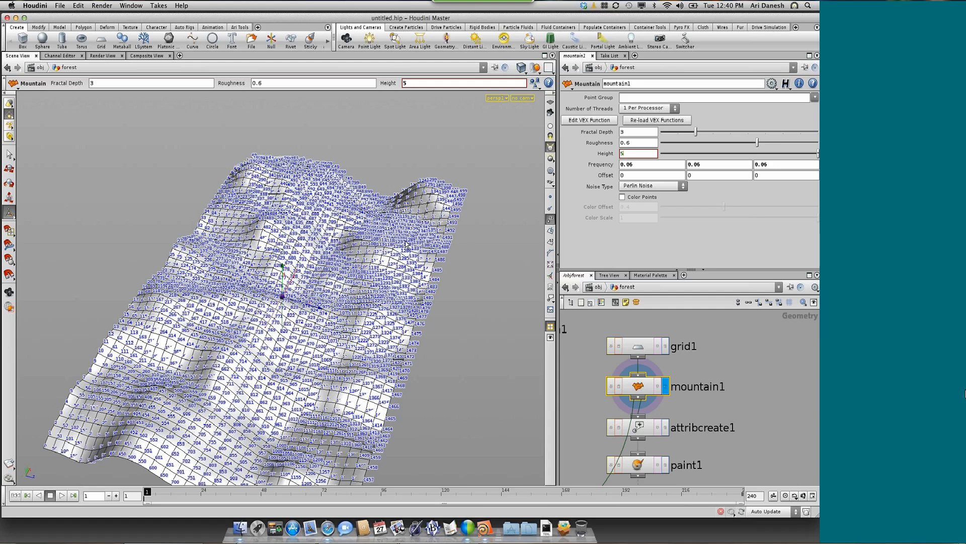
# Examine the point numbers on the mountain terrain from close up and from a distance
pyautogui.scroll(-3, 406, 242)
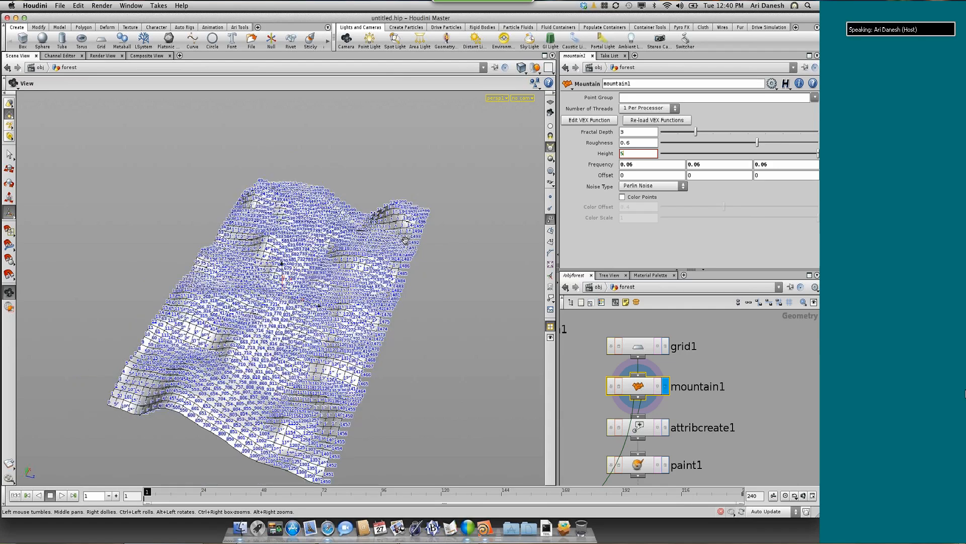
pyautogui.scroll(10, 406, 240)
pyautogui.scroll(-2, 405, 240)
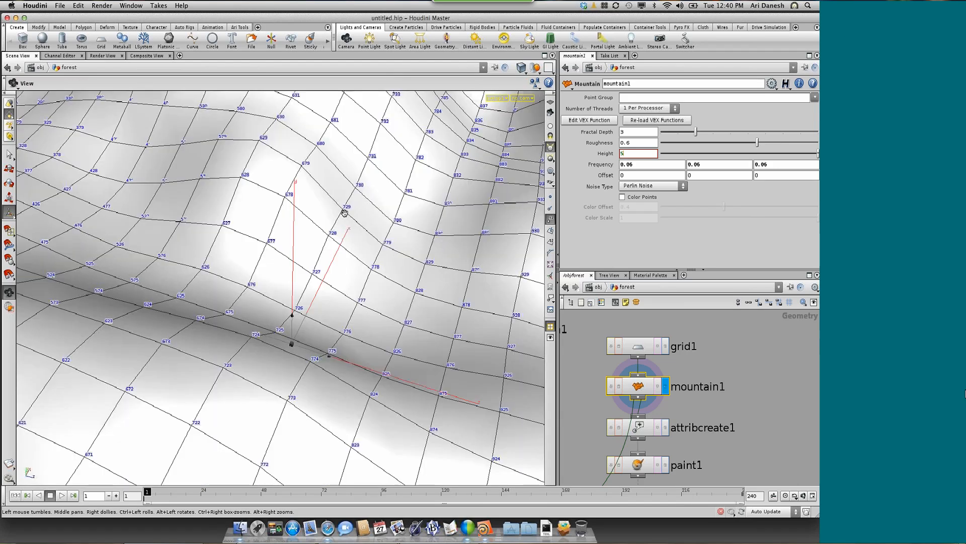
pyautogui.scroll(1, 344, 213)
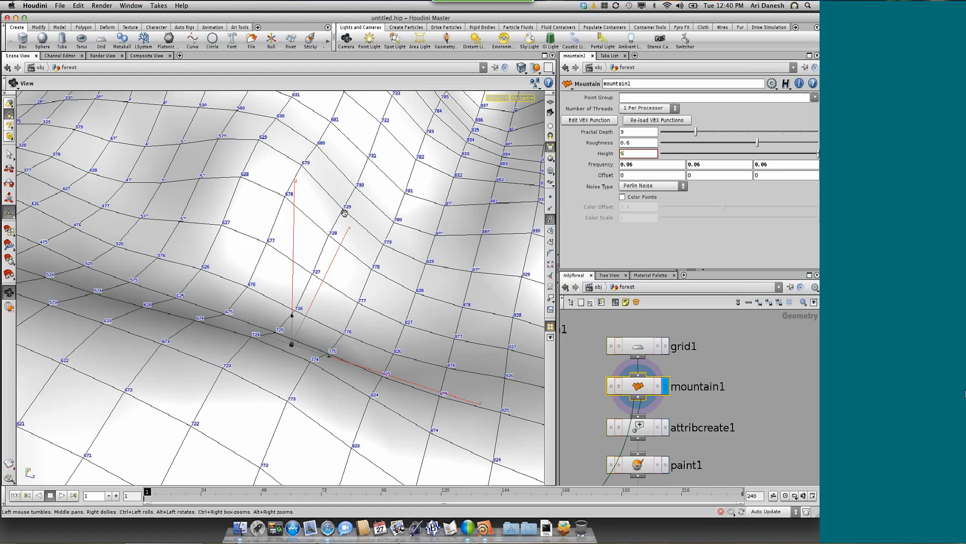
pyautogui.scroll(3, 344, 213)
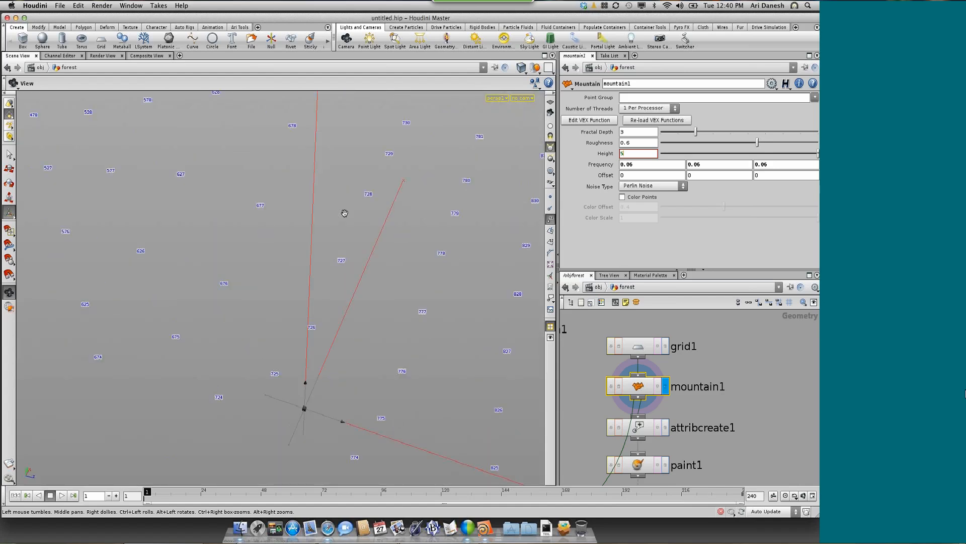
pyautogui.scroll(-5, 345, 213)
pyautogui.scroll(-3, 322, 220)
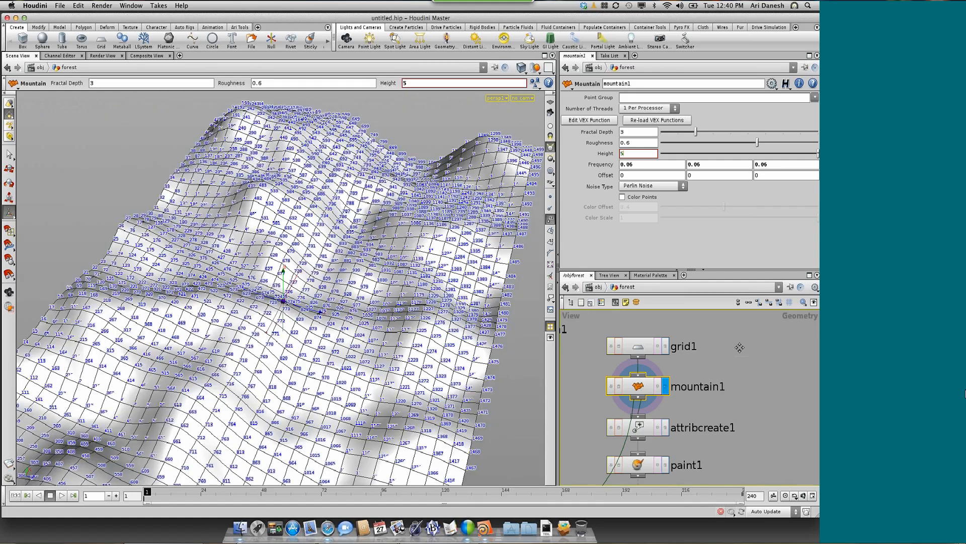
# Switch the displayed node back to merge1
pyautogui.moveTo(740, 347); pyautogui.dragTo(740, 310, button='middle')
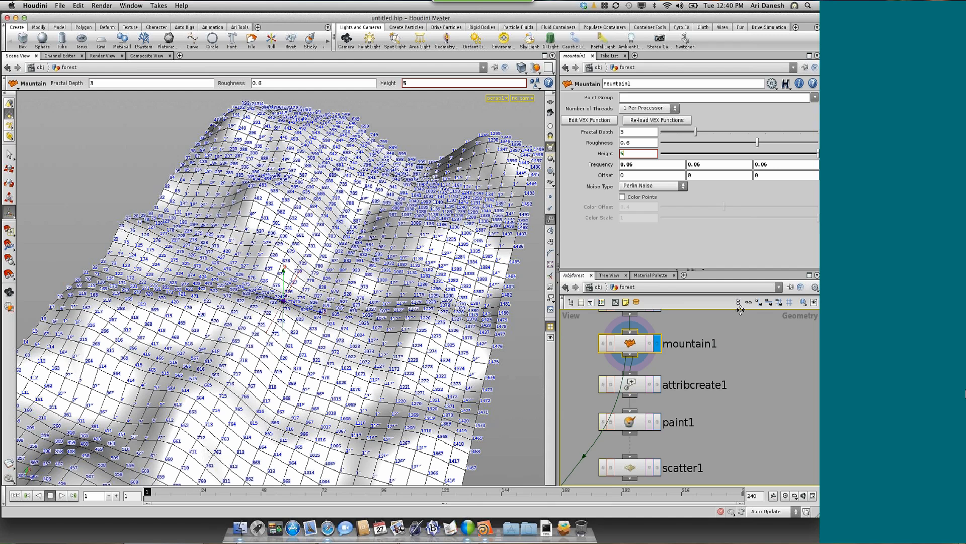
pyautogui.scroll(-5, 740, 309)
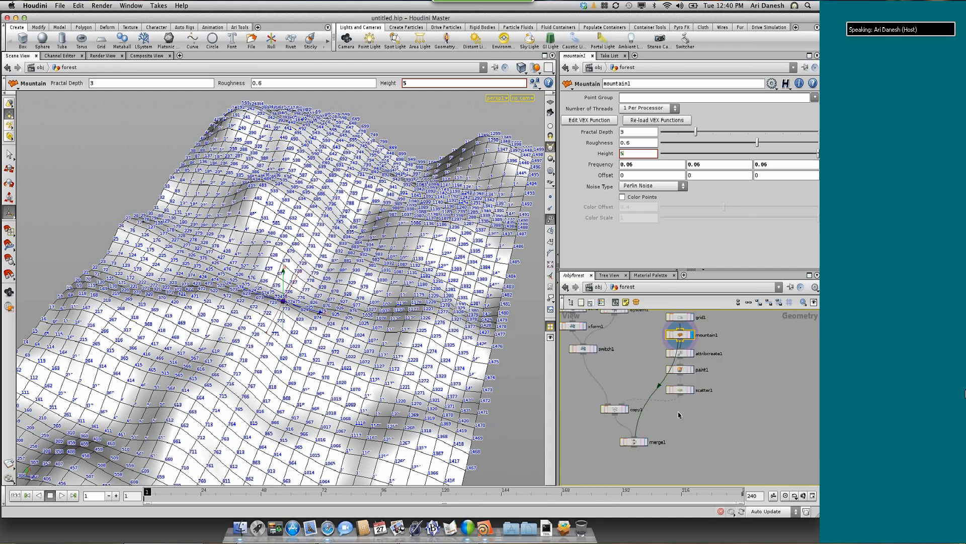
pyautogui.scroll(2, 679, 415)
pyautogui.click(638, 449)
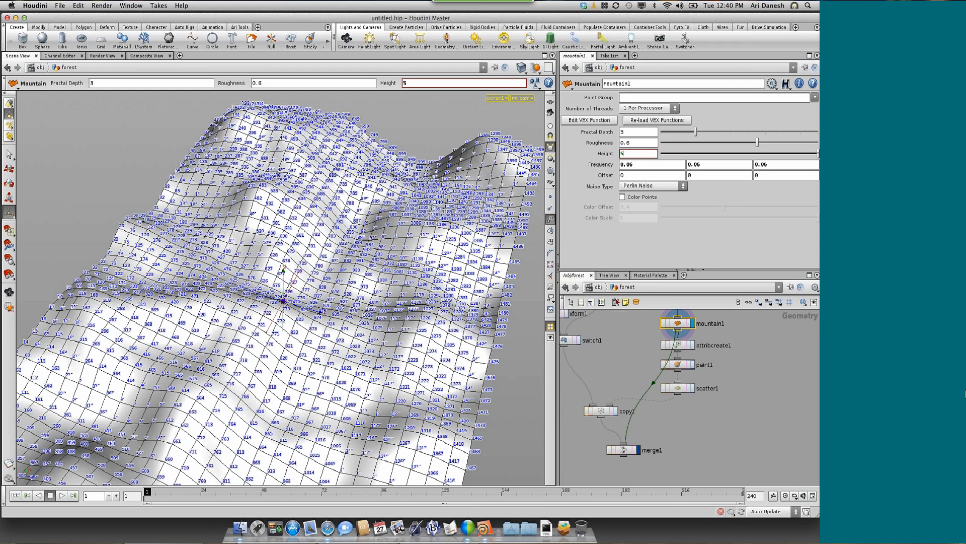
# Display merge1 and change copy1's trRot stamp value to rand($PT)*360
pyautogui.click(636, 450)
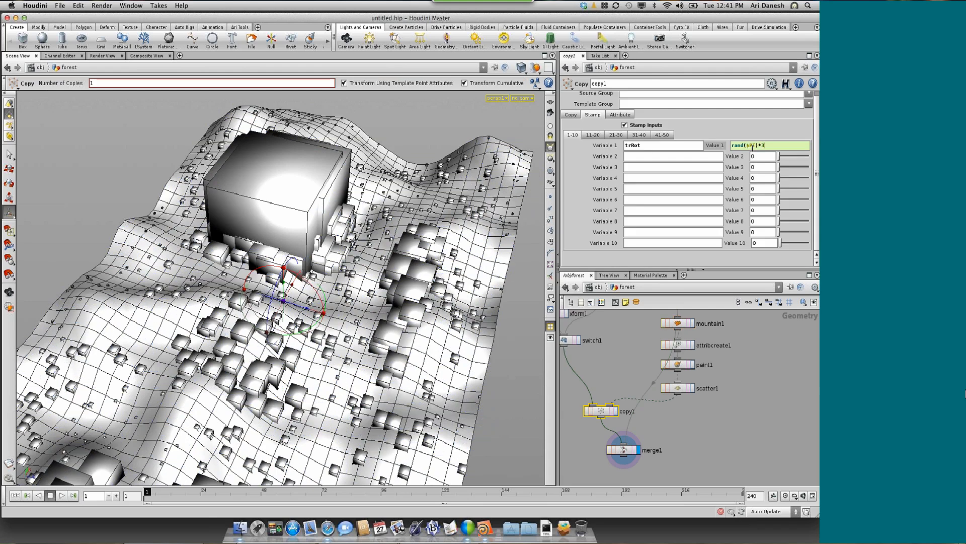
pyautogui.write('60')
# Insert a Transform node into the connection between switch1 and copy1
pyautogui.scroll(-1, 599, 369)
pyautogui.scroll(-5, 639, 383)
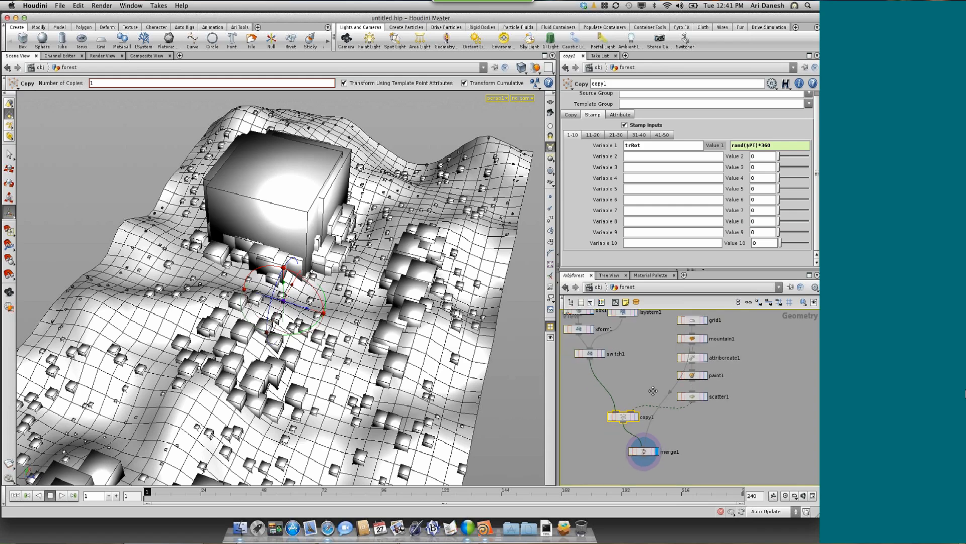
pyautogui.scroll(6, 642, 383)
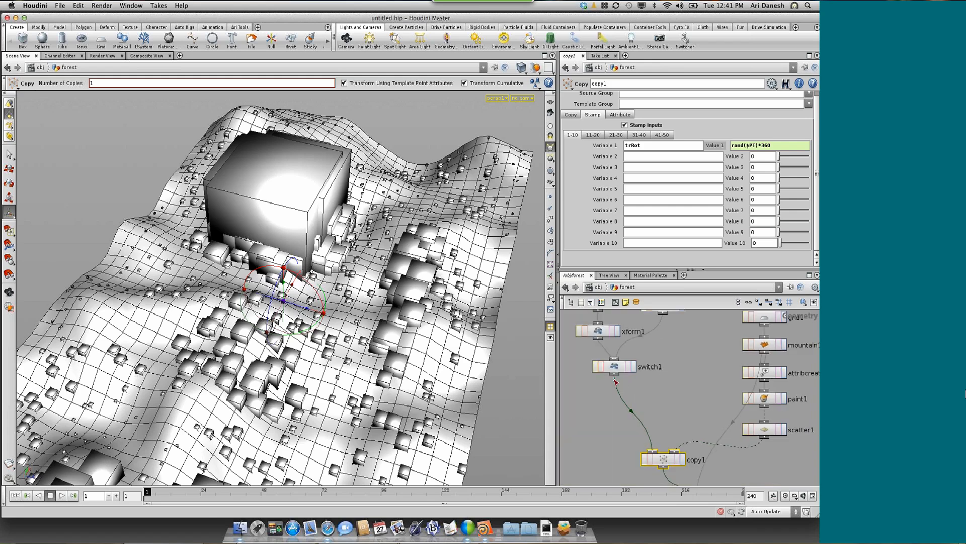
pyautogui.press('Tab')
pyautogui.write('transf')
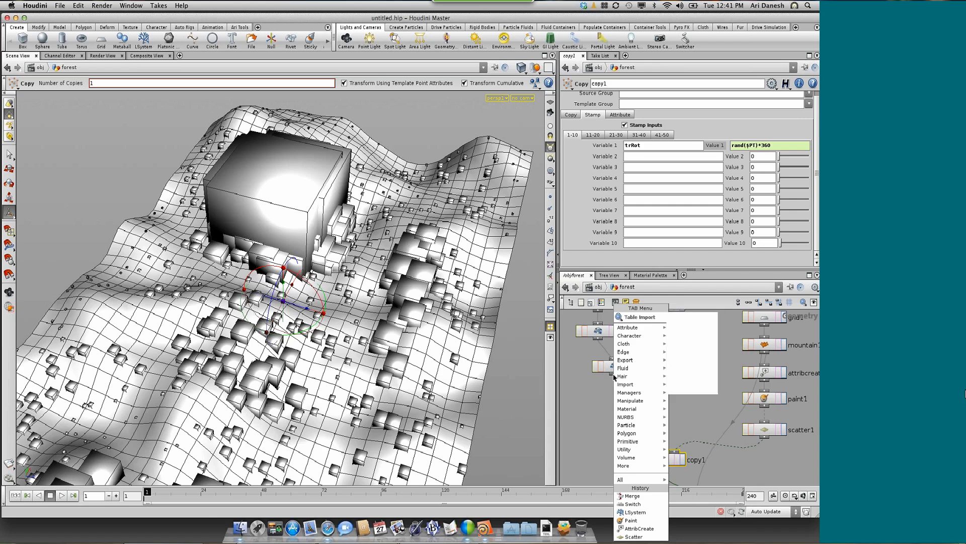
pyautogui.press('Escape')
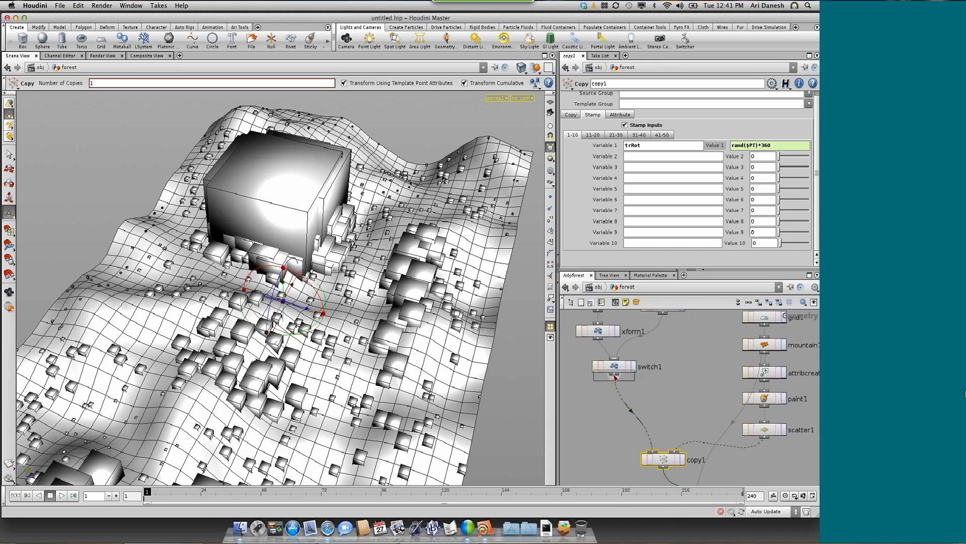
pyautogui.click(621, 400)
pyautogui.moveTo(621, 400); pyautogui.dragTo(615, 400)
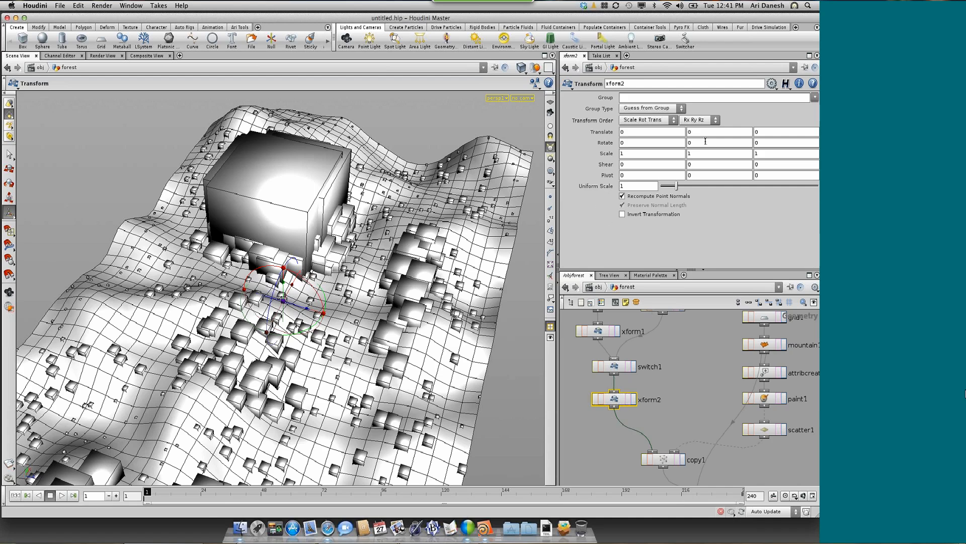
# Try a Y rotation of 45 on the xform2 node
pyautogui.write('45')
pyautogui.press('Return')
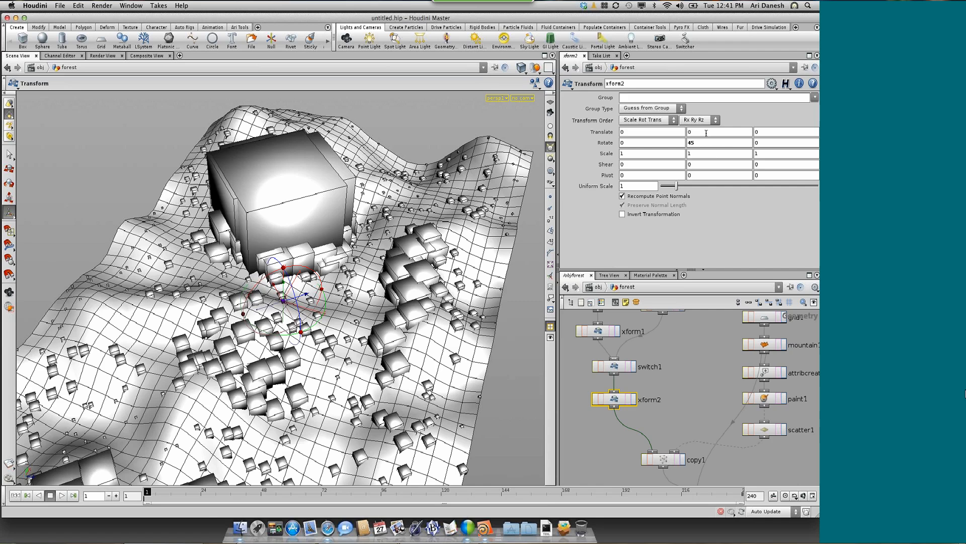
# Drive xform2's Y rotation with the expression stamp("../copy1", "trRot", 0)
pyautogui.doubleClick(690, 143)
pyautogui.write('stamp')
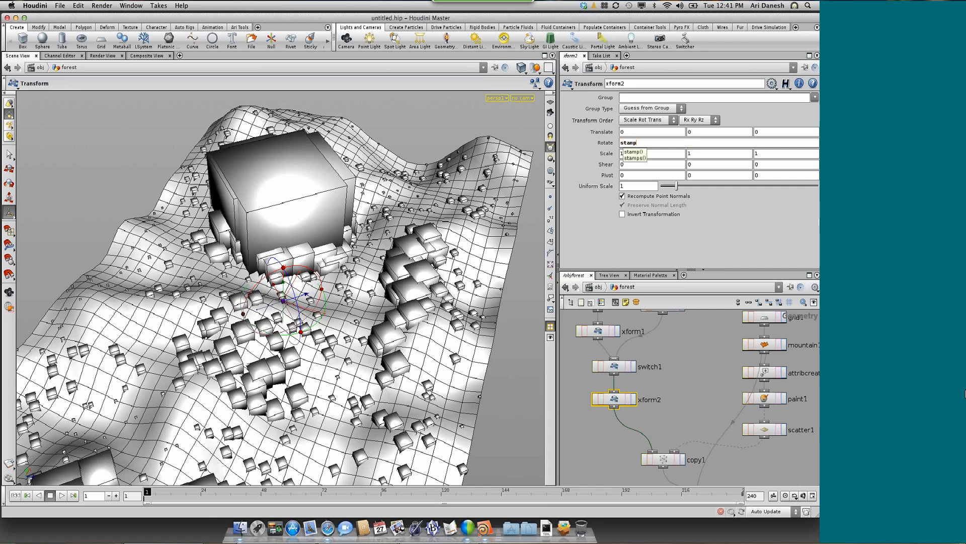
pyautogui.write('(')
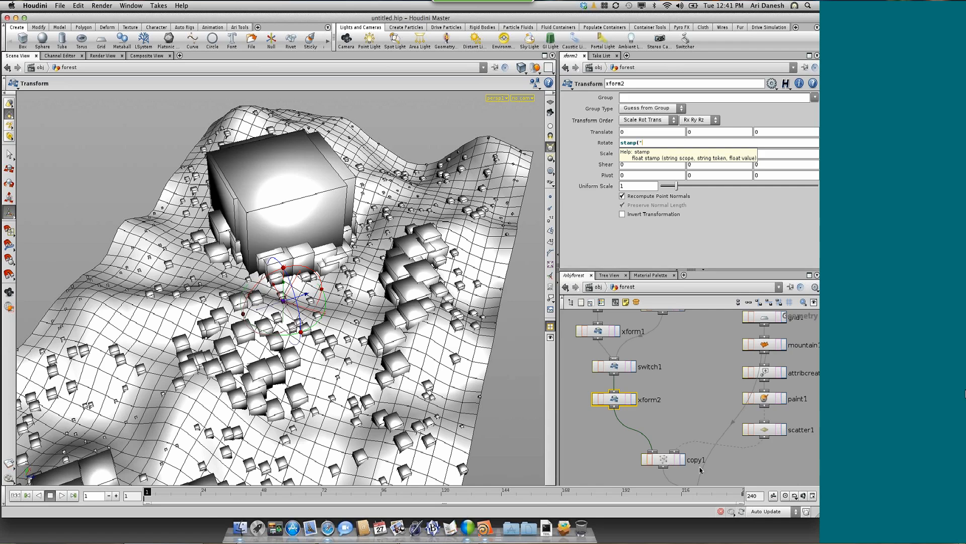
pyautogui.write('cop')
pyautogui.click(643, 143)
pyautogui.write('../')
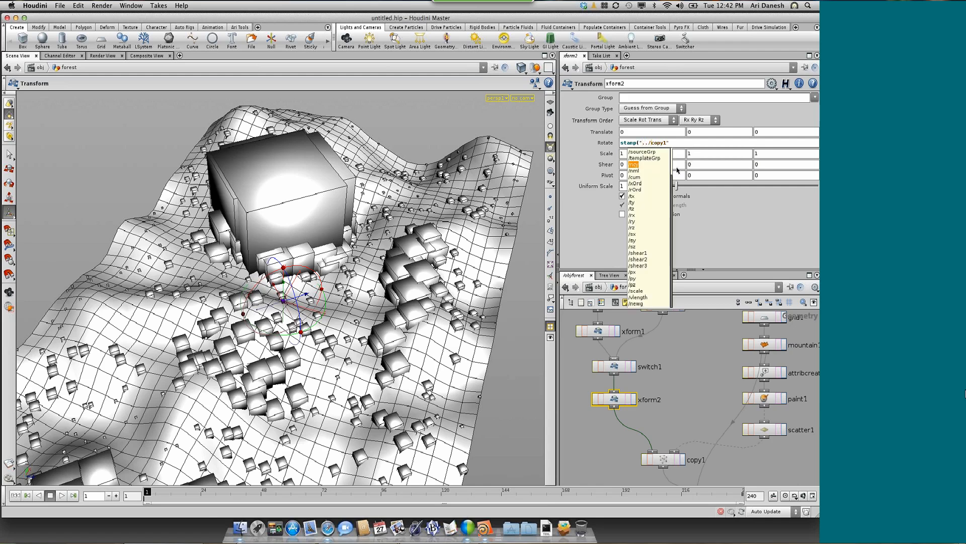
pyautogui.click(677, 143)
pyautogui.write(', "tr')
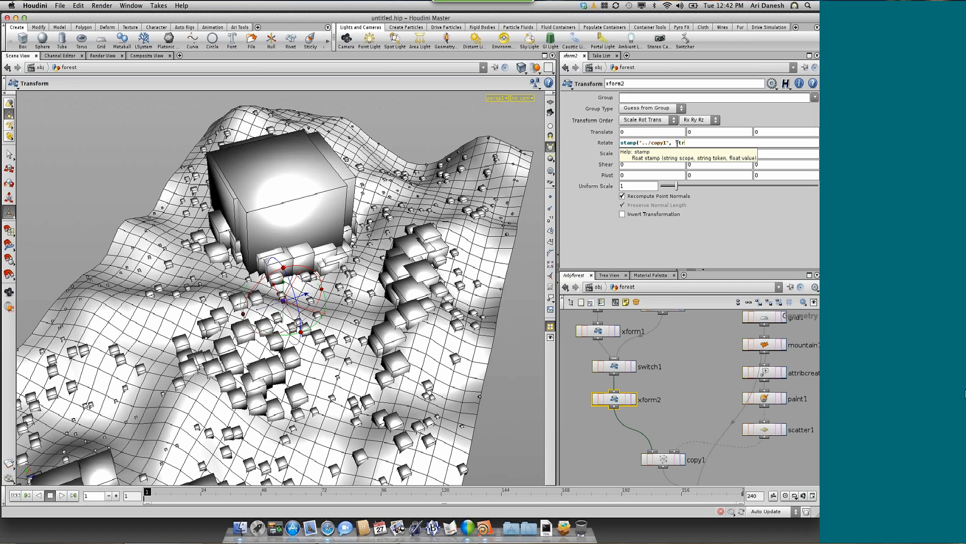
pyautogui.write('Rot", 0)')
pyautogui.press('Return')
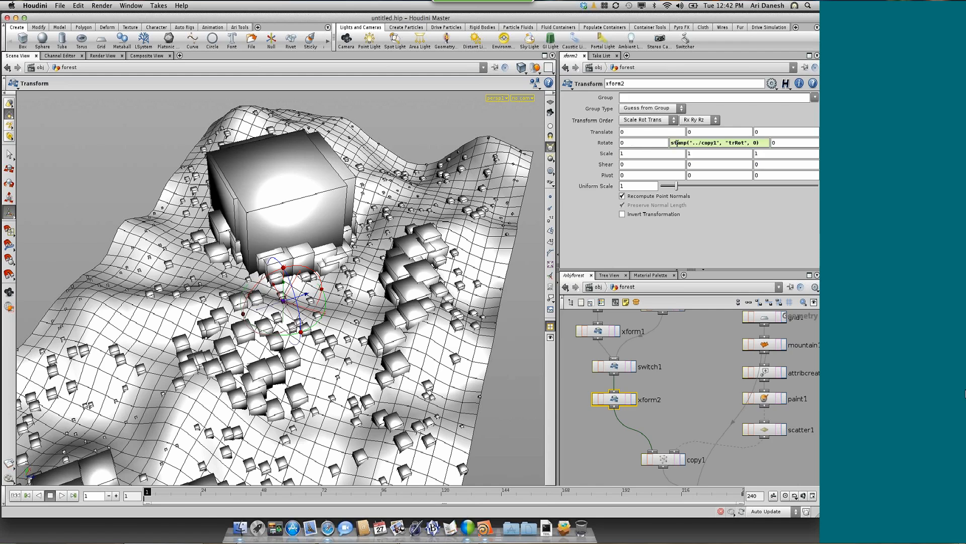
# Set switch1's Select Input to 1 so the L-system trees are copied instead of the boxes
pyautogui.press('space')
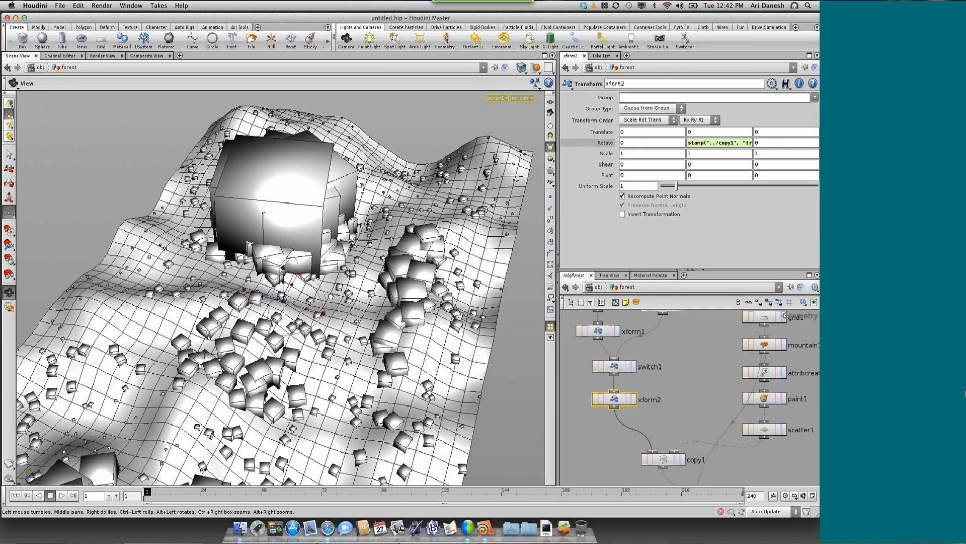
pyautogui.moveTo(331, 297); pyautogui.dragTo(330, 298)
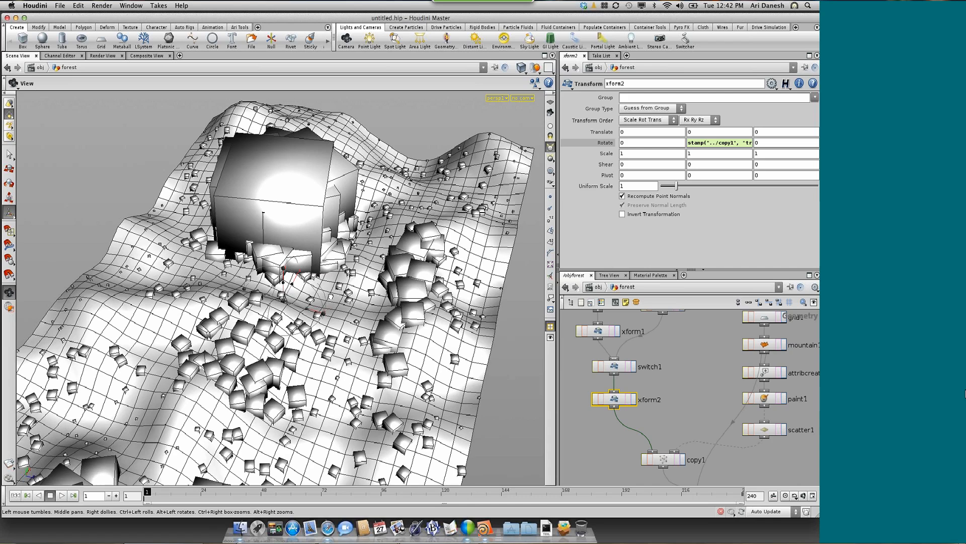
pyautogui.moveTo(331, 297); pyautogui.dragTo(327, 296)
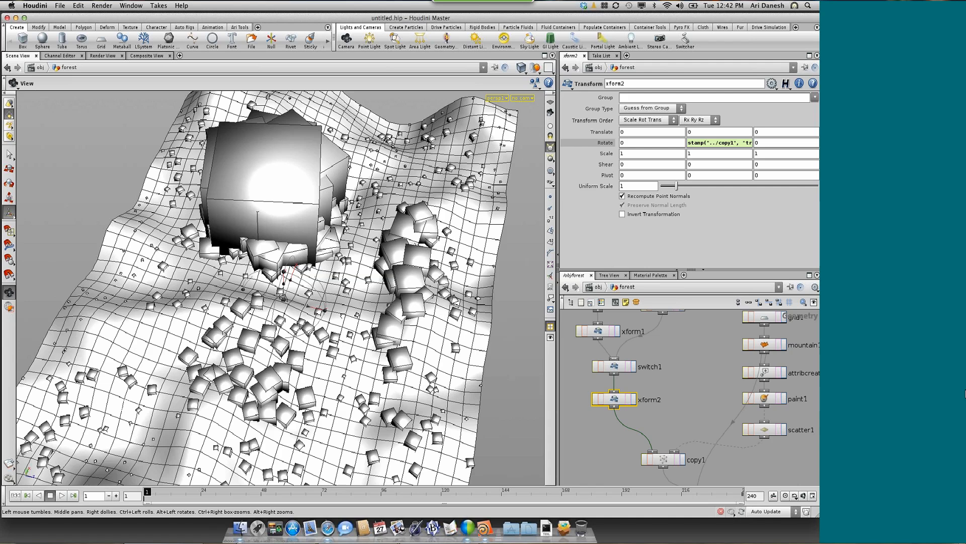
pyautogui.moveTo(327, 297); pyautogui.dragTo(328, 282)
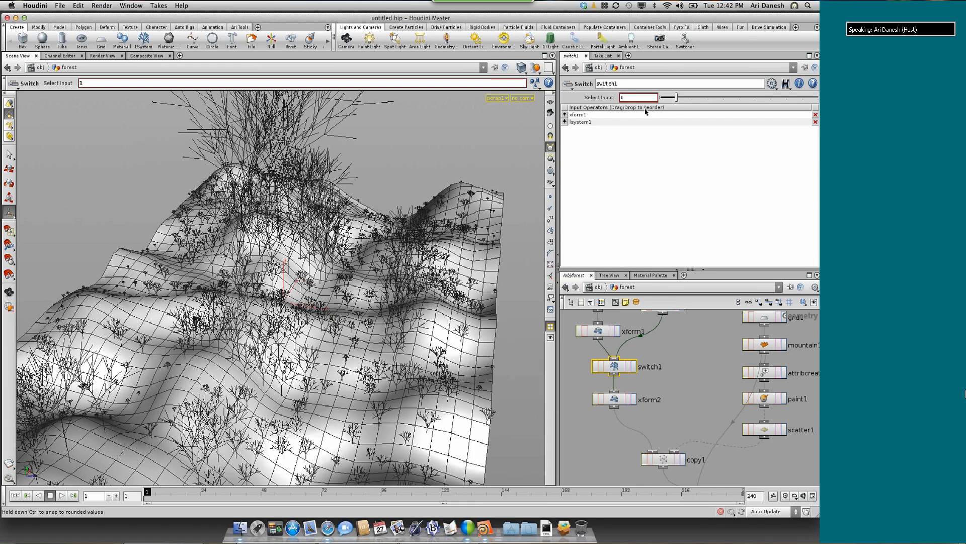
pyautogui.moveTo(347, 214); pyautogui.dragTo(347, 206)
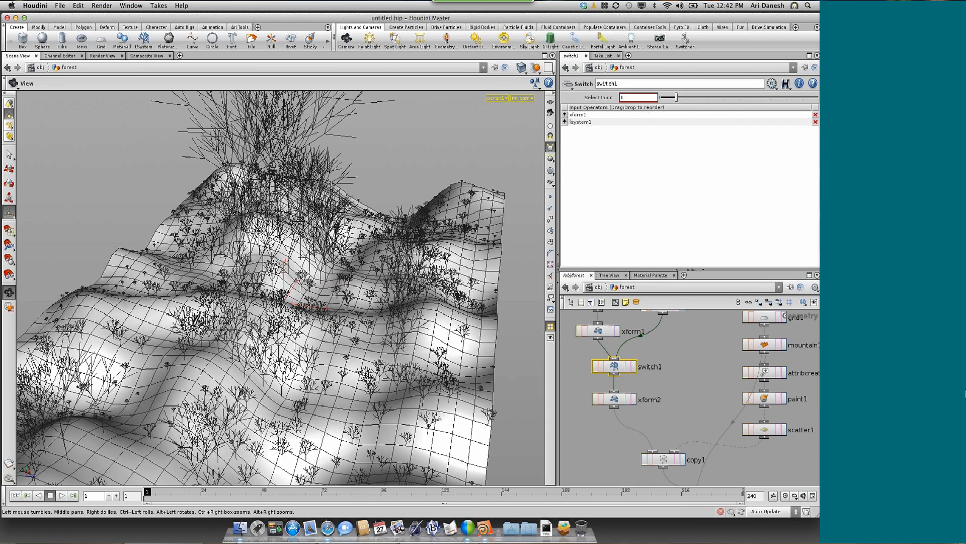
pyautogui.moveTo(348, 207); pyautogui.dragTo(328, 229, button='right')
pyautogui.moveTo(327, 229); pyautogui.dragTo(307, 250)
pyautogui.moveTo(307, 250); pyautogui.dragTo(352, 282, button='right')
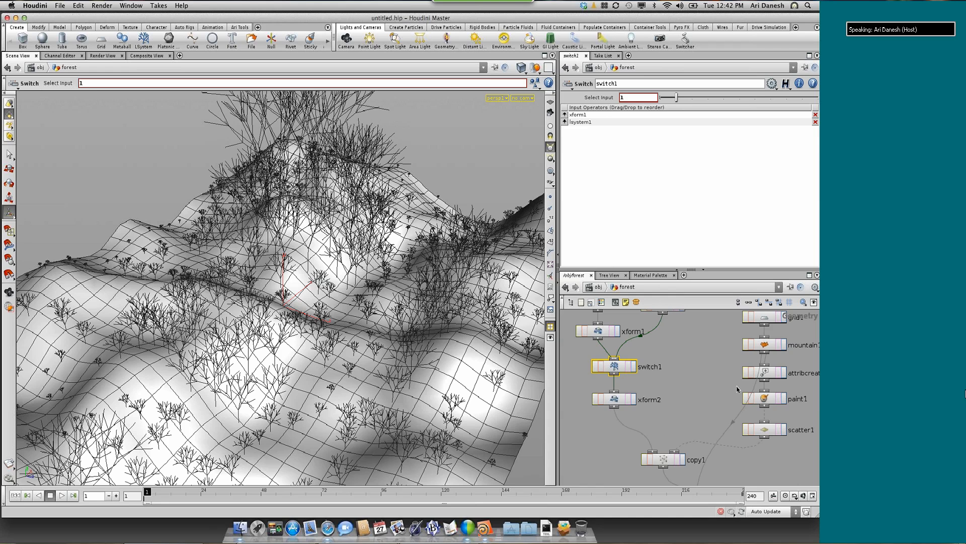
# Set scatter1's number of points to 1200
pyautogui.click(767, 432)
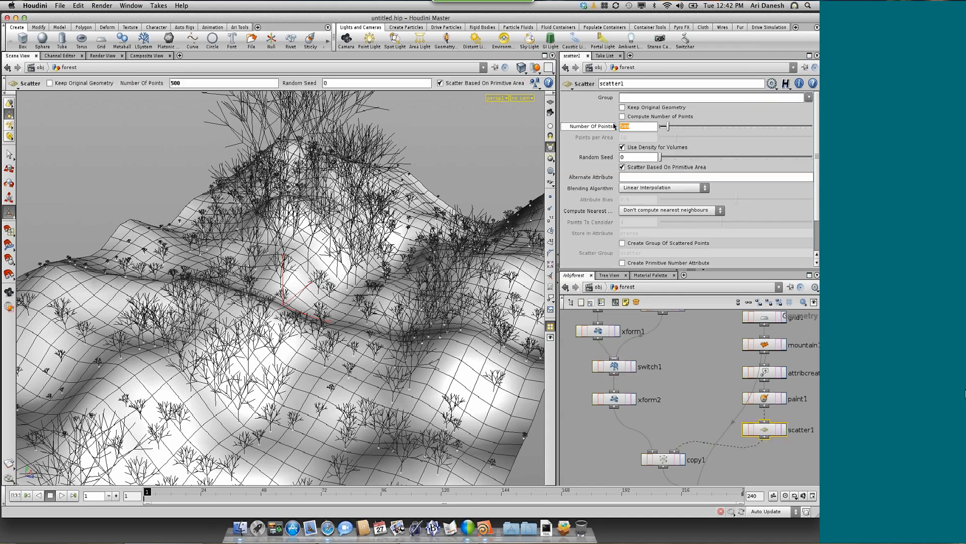
pyautogui.press('Return')
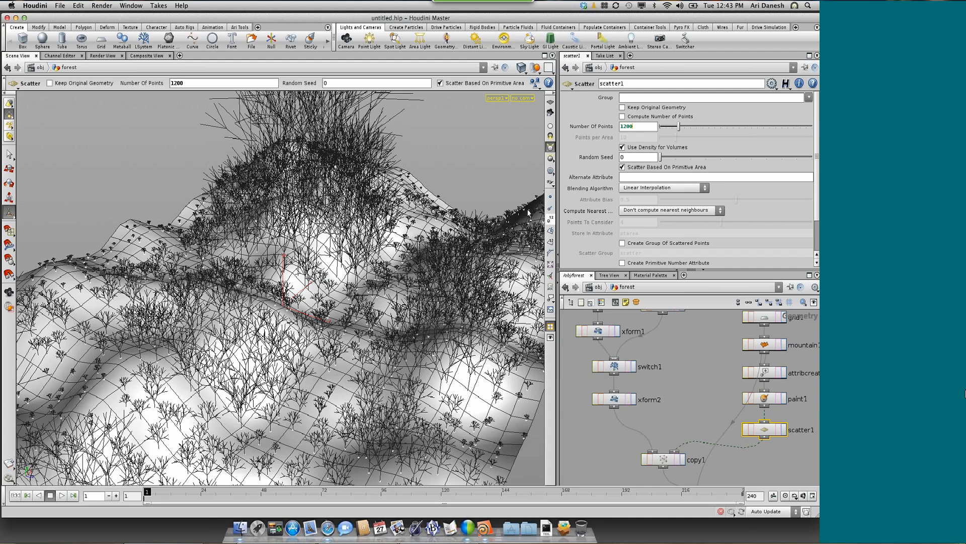
pyautogui.click(693, 344)
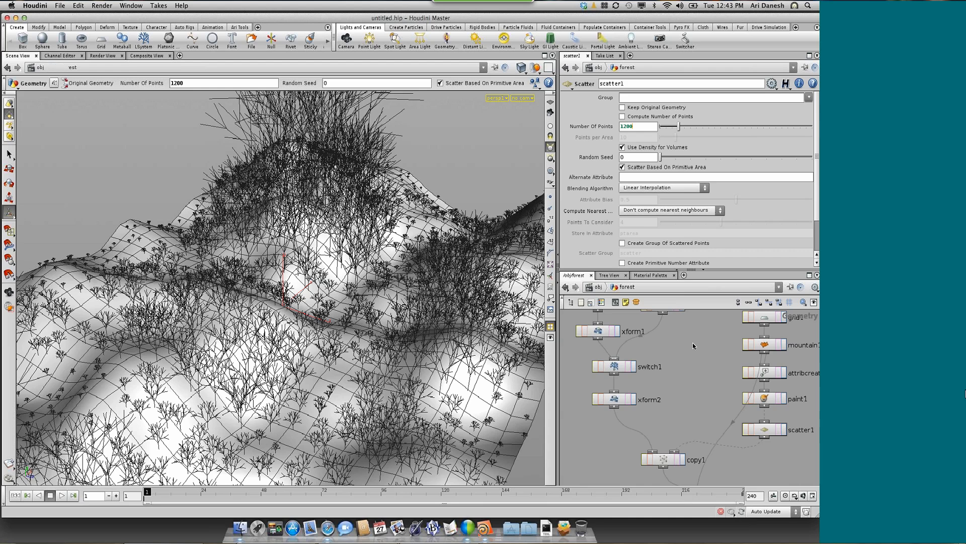
# Go up to the object level, line forest up beside box_on_ball, and add a new Geometry object below them
pyautogui.press('u')
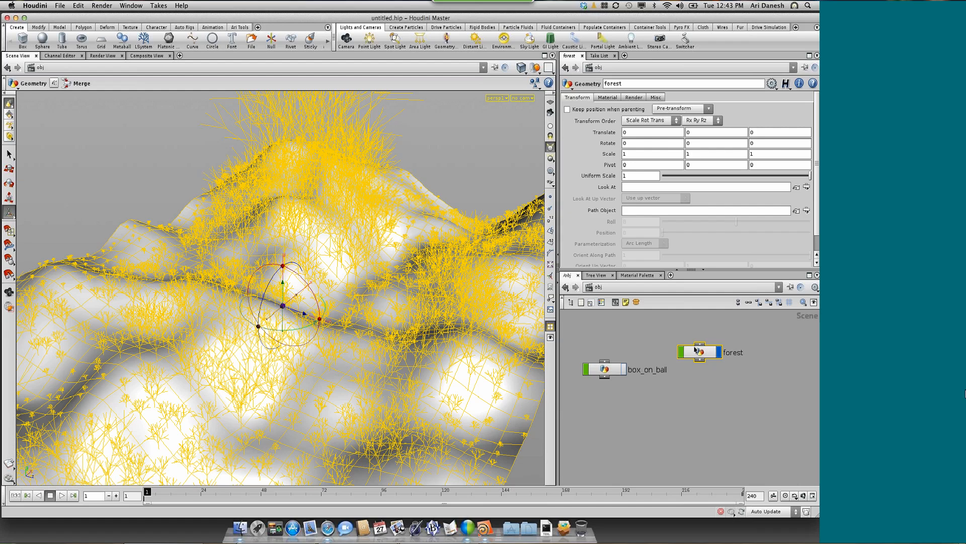
pyautogui.moveTo(699, 355); pyautogui.dragTo(697, 374)
pyautogui.click(664, 401)
pyautogui.press('Tab')
pyautogui.write('geo')
pyautogui.press('Return')
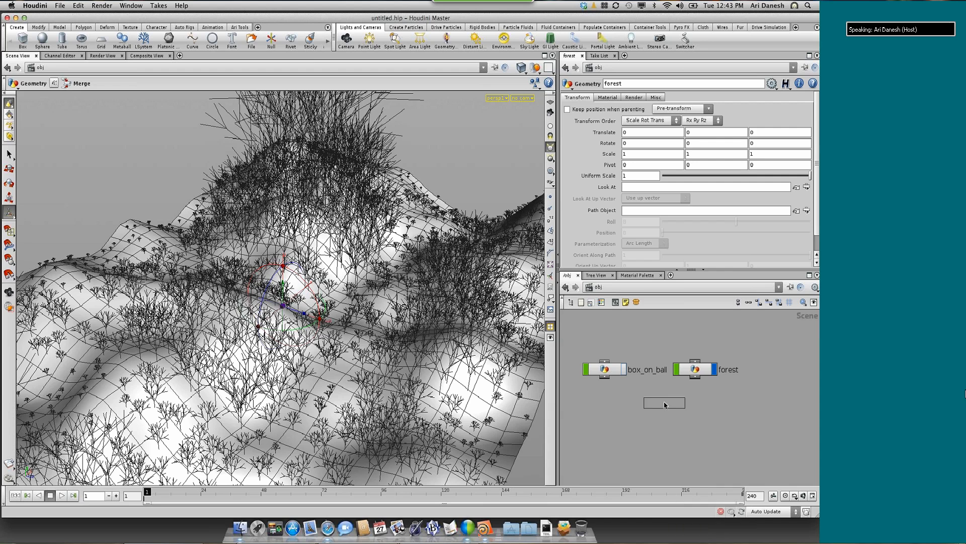
pyautogui.click(664, 401)
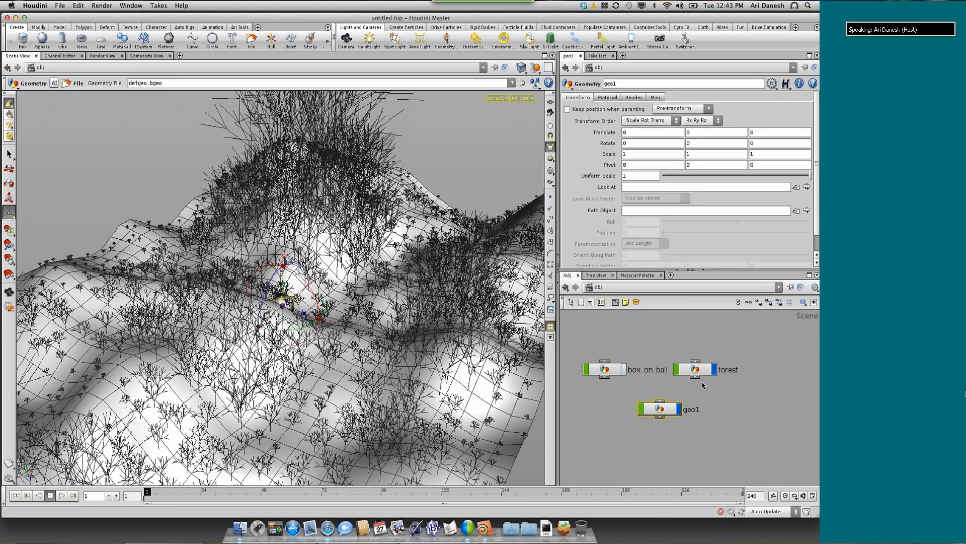
# Hide the forest object and rename the new Geometry object particle_teapot
pyautogui.click(715, 370)
pyautogui.doubleClick(690, 410)
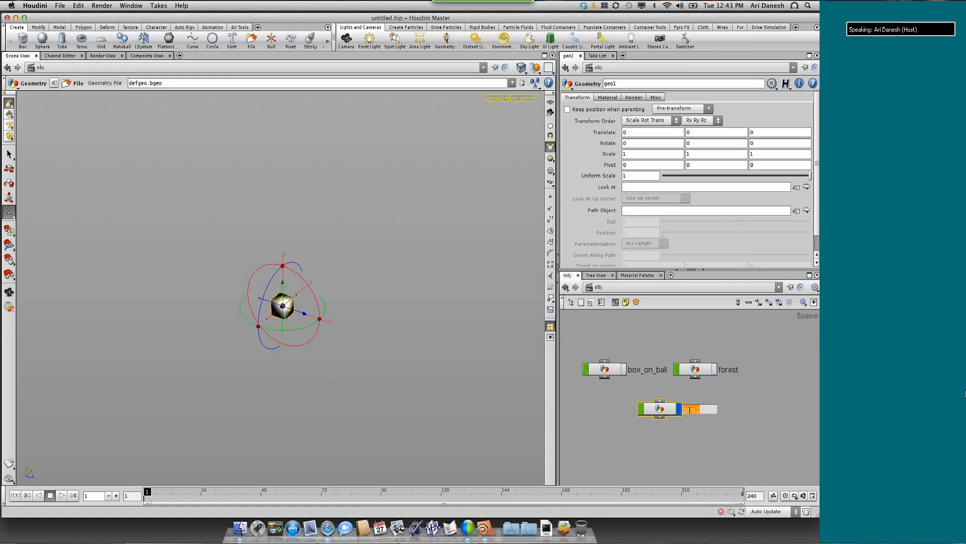
pyautogui.click(725, 409)
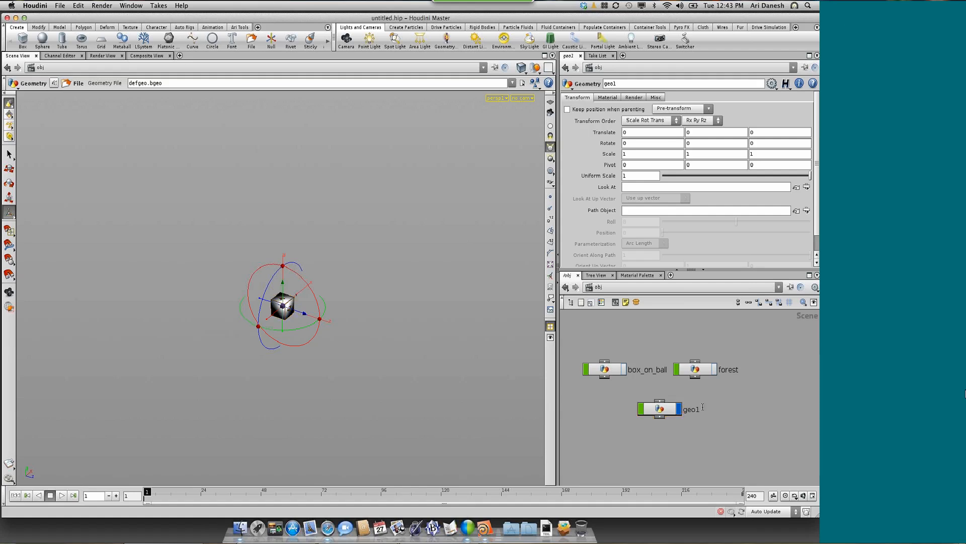
pyautogui.click(688, 409)
pyautogui.doubleClick(688, 409)
pyautogui.write('particler_teapot')
pyautogui.press('Return')
# Enter the particle_teapot object and delete its default file1 node
pyautogui.click(668, 410)
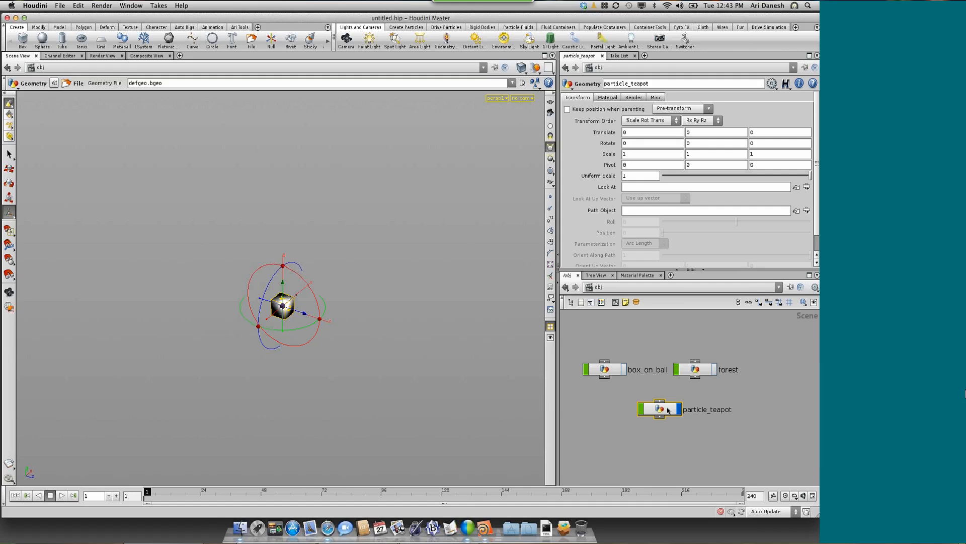
pyautogui.doubleClick(668, 410)
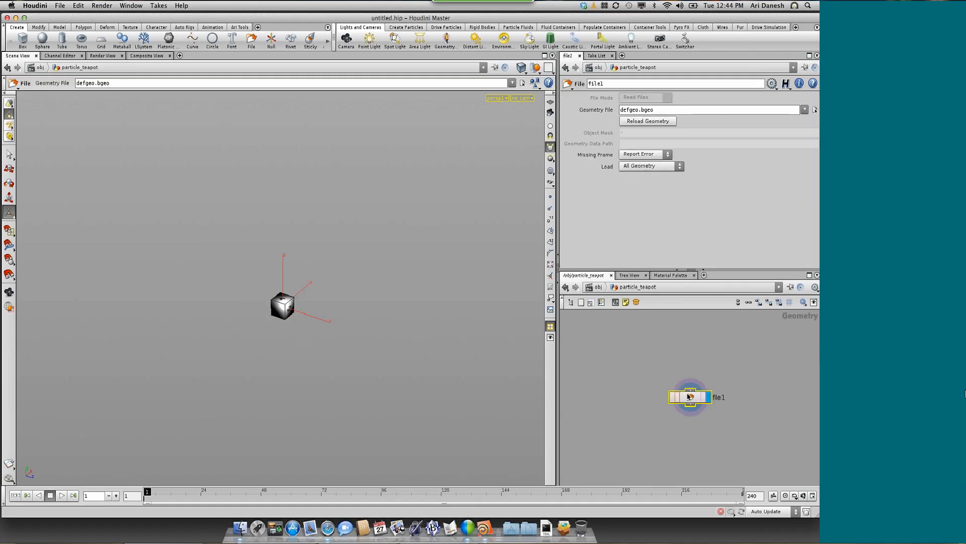
pyautogui.press('Delete')
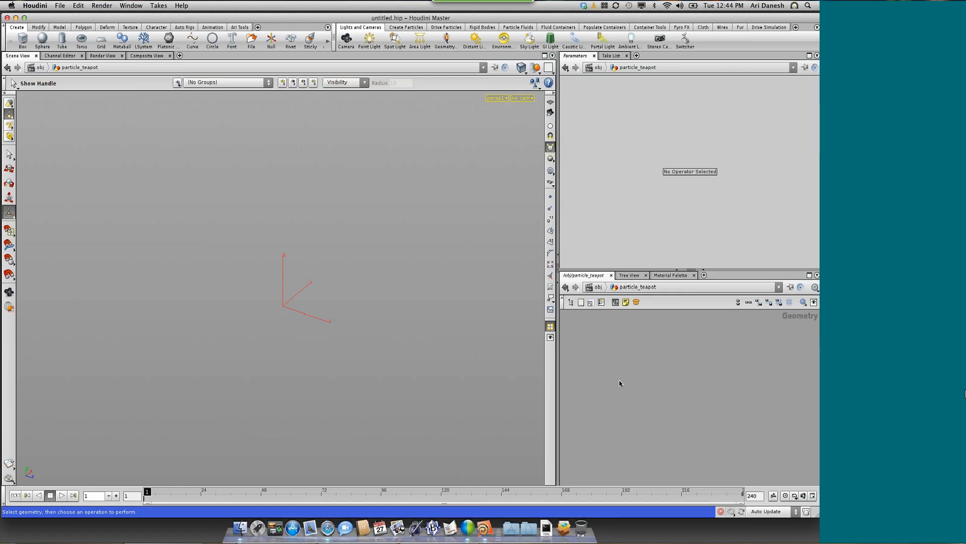
# Add a Sphere node in particle_teapot and set its primitive type to Polygon
pyautogui.press('Tab')
pyautogui.write('plat')
pyautogui.press('Return')
pyautogui.click(620, 381)
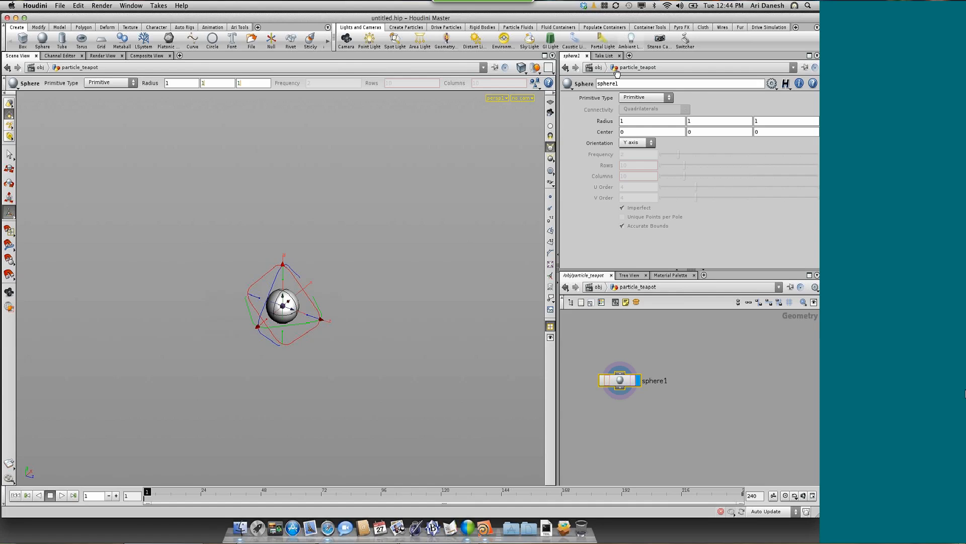
pyautogui.click(624, 100)
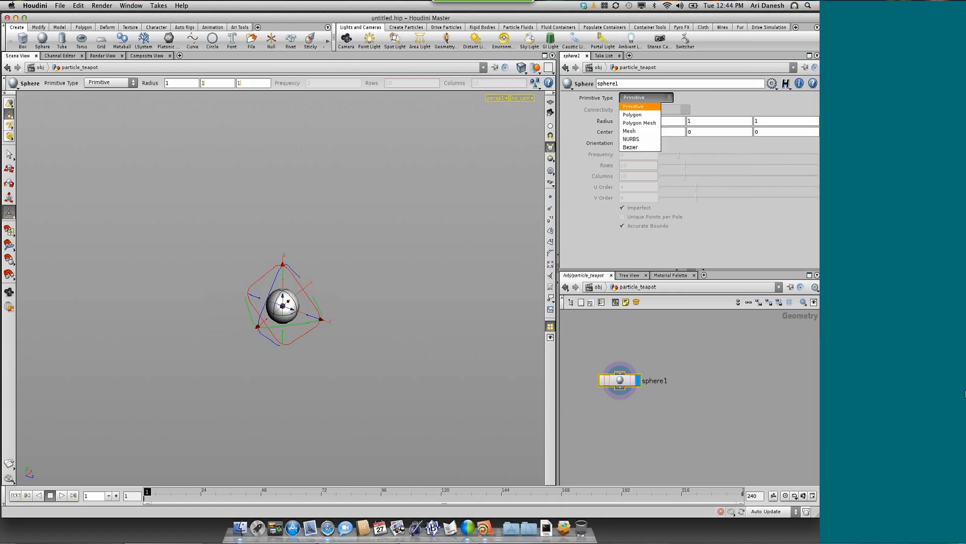
pyautogui.click(628, 117)
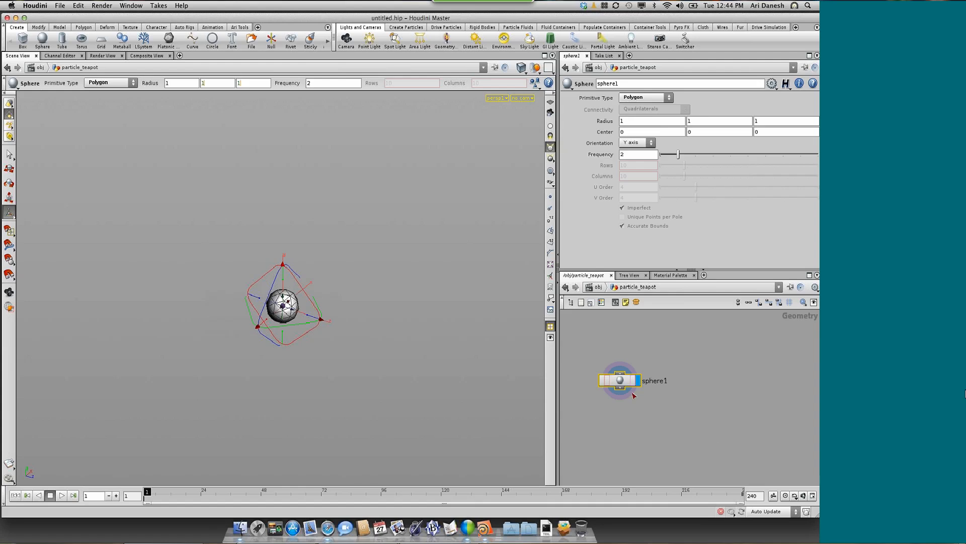
pyautogui.moveTo(617, 378); pyautogui.dragTo(658, 394, button='middle')
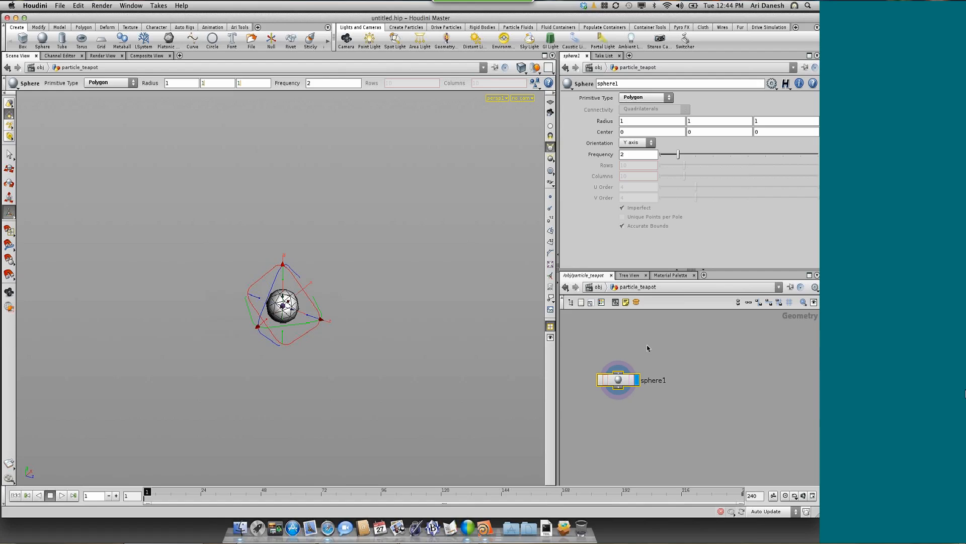
pyautogui.click(695, 387)
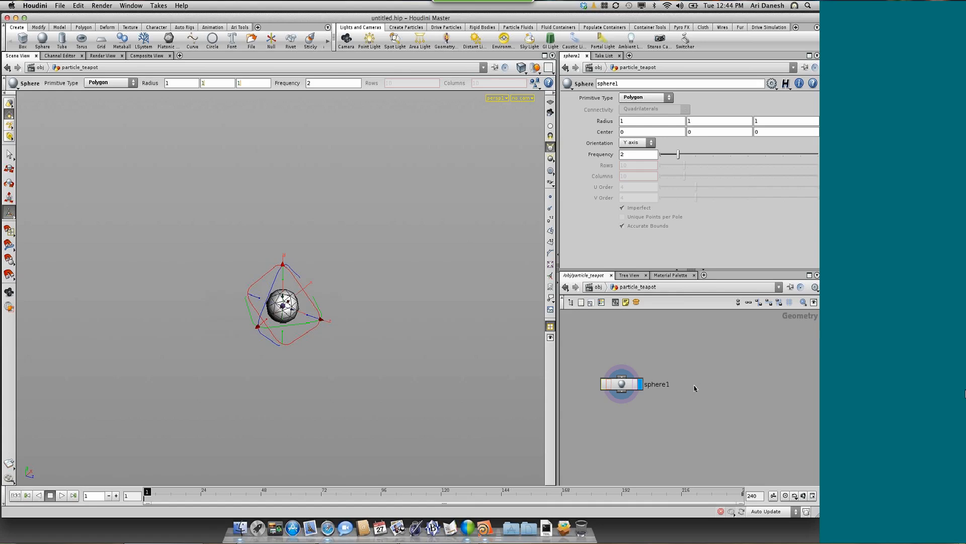
# Add a Platonic Solids node beside sphere1 in particle_teapot and make it the displayed node
pyautogui.press('Tab')
pyautogui.write('Platonic Solids')
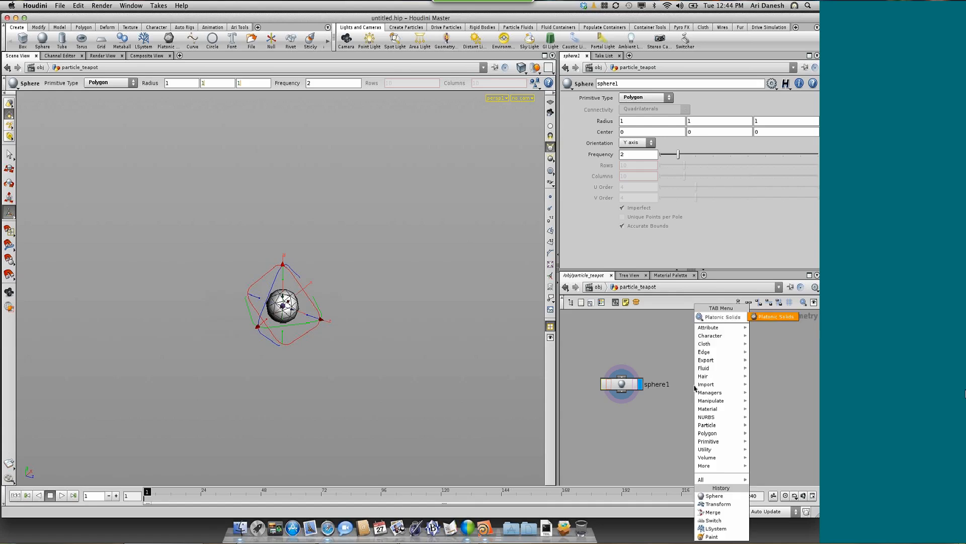
pyautogui.press('Return')
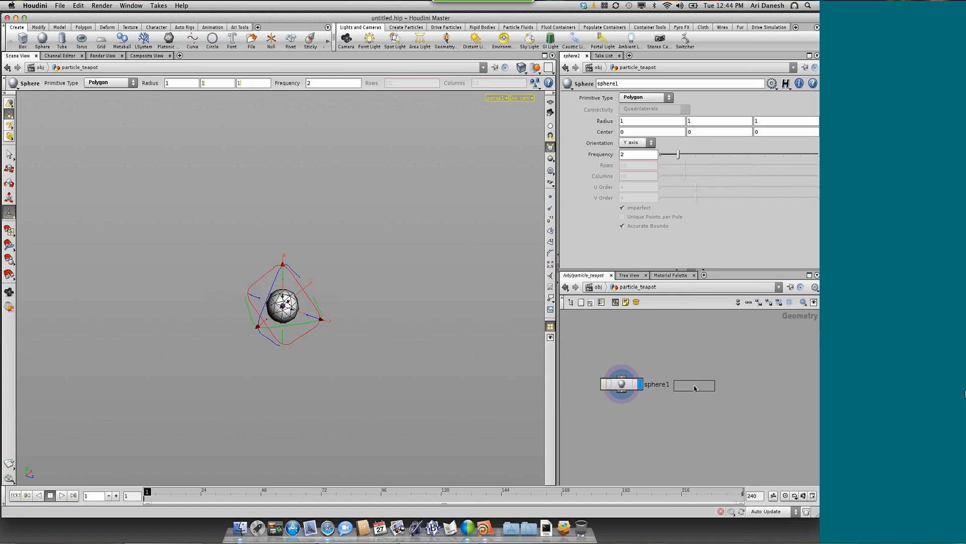
pyautogui.click(702, 388)
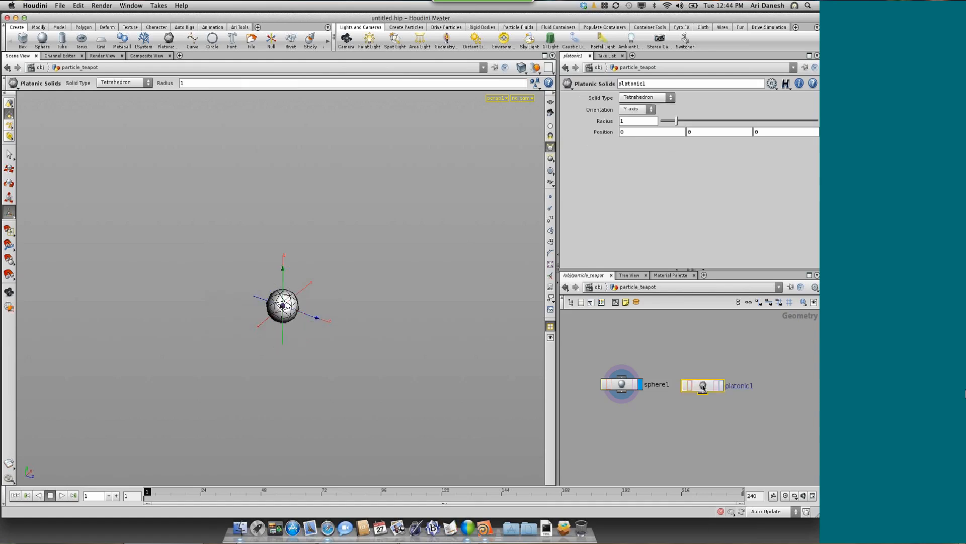
pyautogui.click(723, 387)
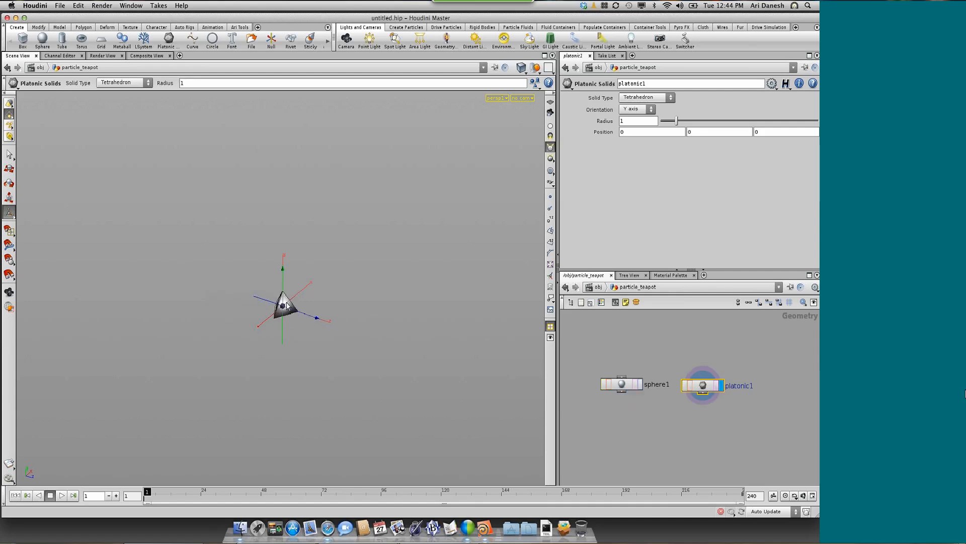
# Set the Platonic Solids node to Utah Teapot with a radius of 2 and a Y position of 3
pyautogui.click(628, 99)
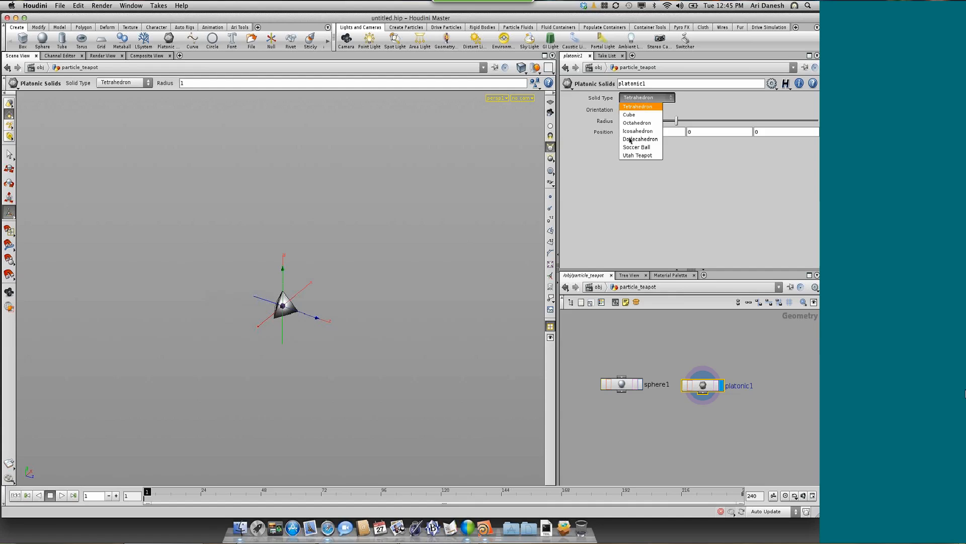
pyautogui.click(632, 156)
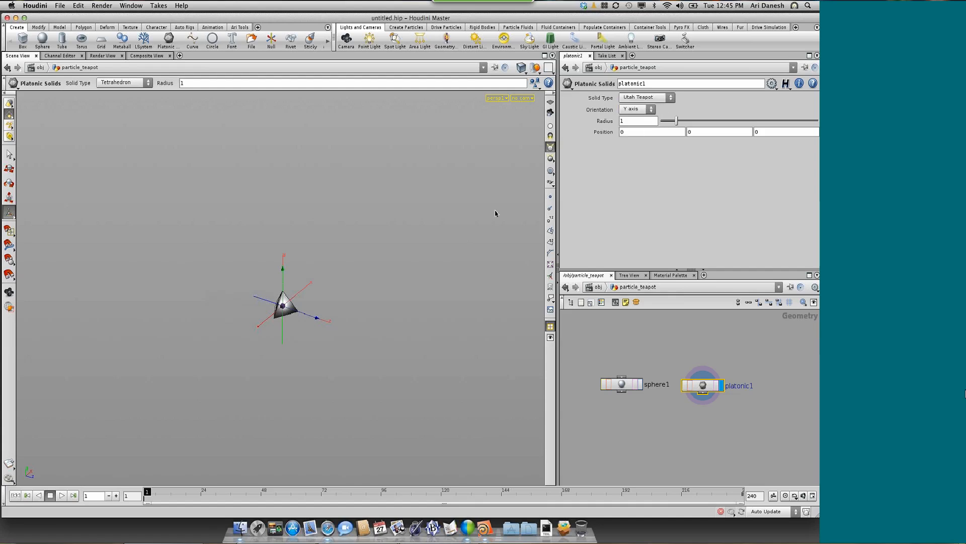
pyautogui.moveTo(636, 121); pyautogui.dragTo(616, 121)
pyautogui.write('2')
pyautogui.press('Tab')
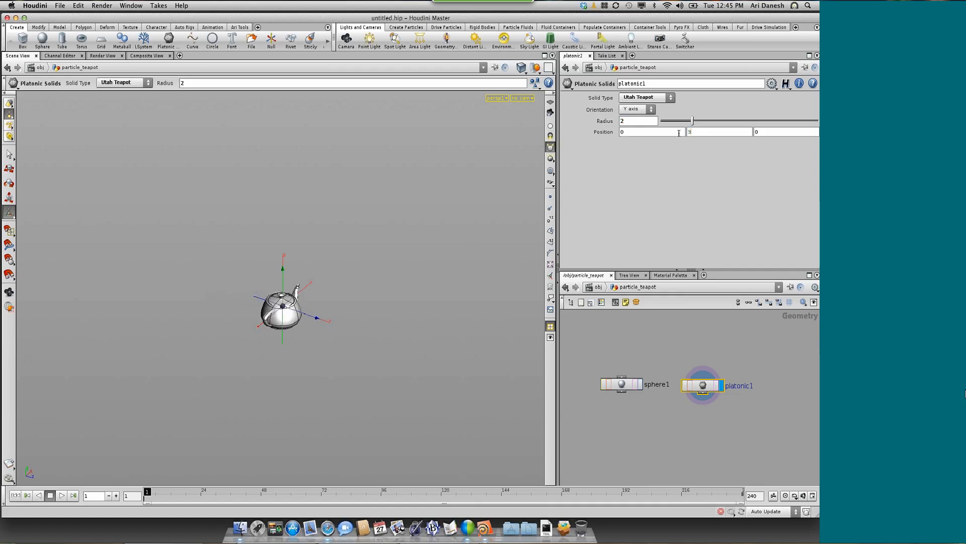
# Template sphere1 so its wireframe shows together with the teapot
pyautogui.click(634, 386)
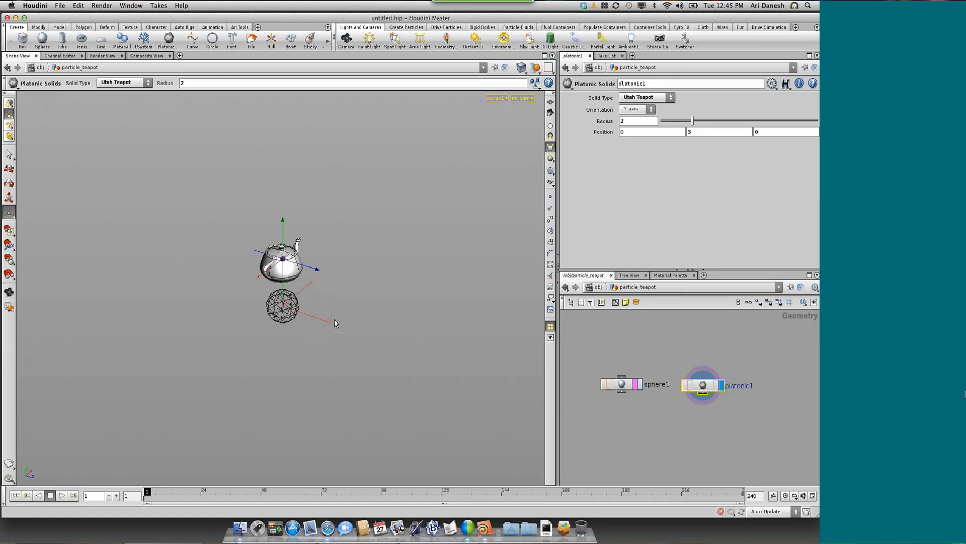
pyautogui.press('Escape')
pyautogui.moveTo(313, 307); pyautogui.dragTo(266, 281)
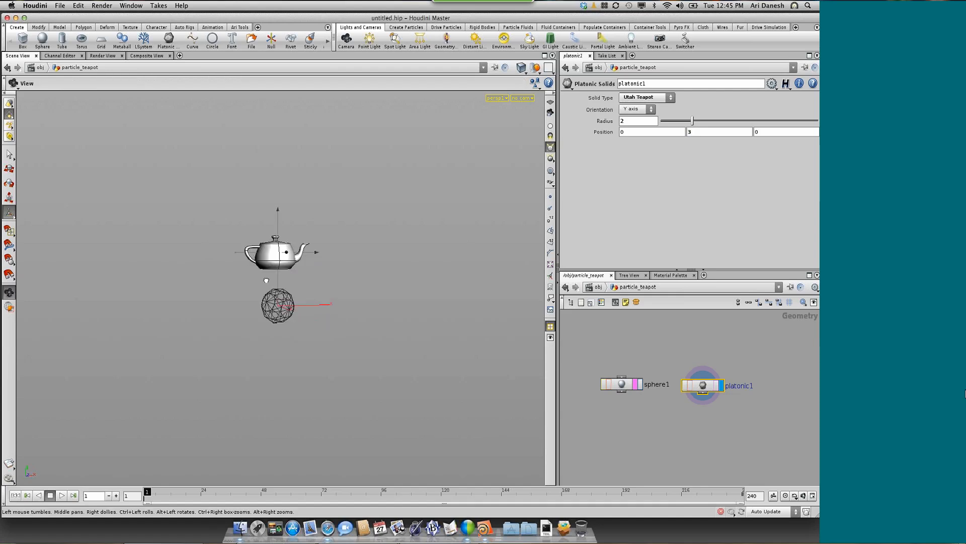
pyautogui.press('Return')
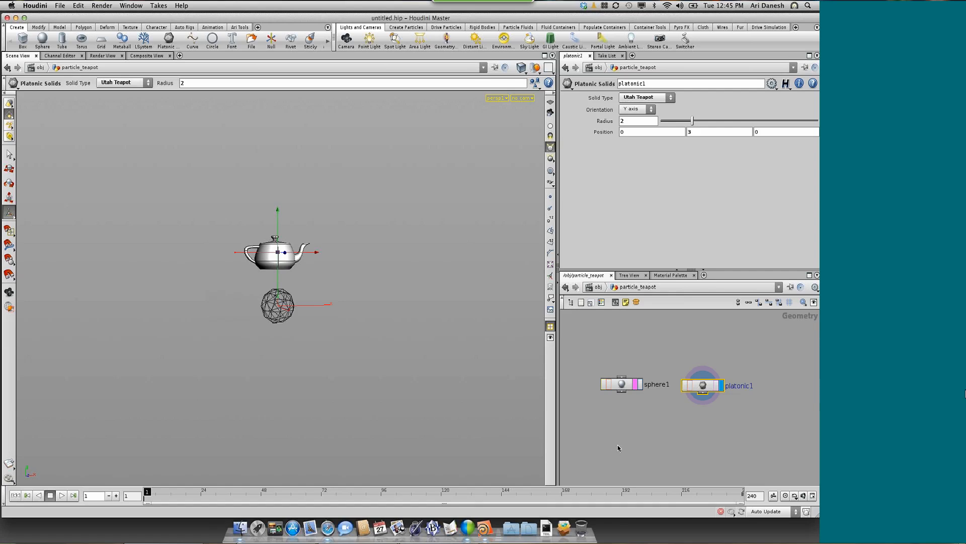
# Add a POP Network node below sphere1 and platonic1
pyautogui.click(638, 416)
pyautogui.press('Tab')
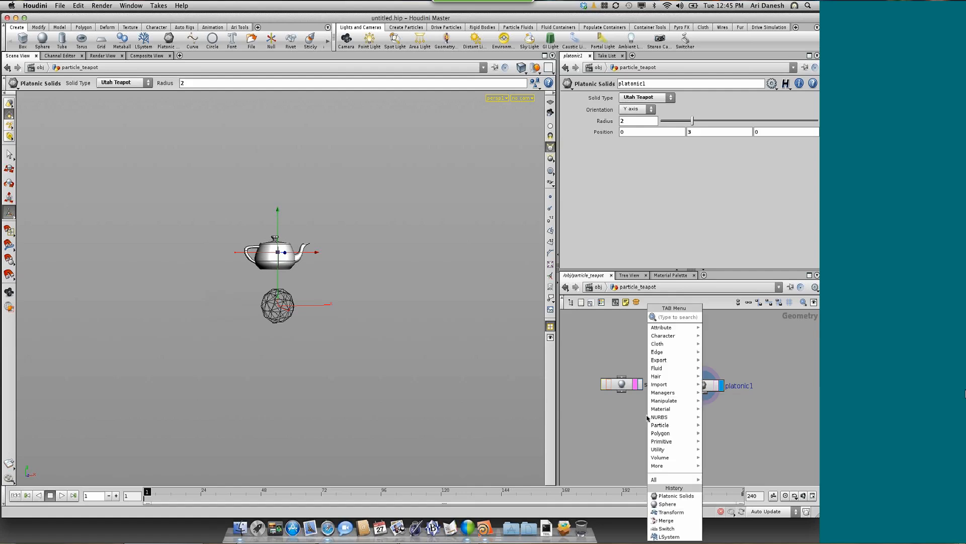
pyautogui.write('Pop Merge')
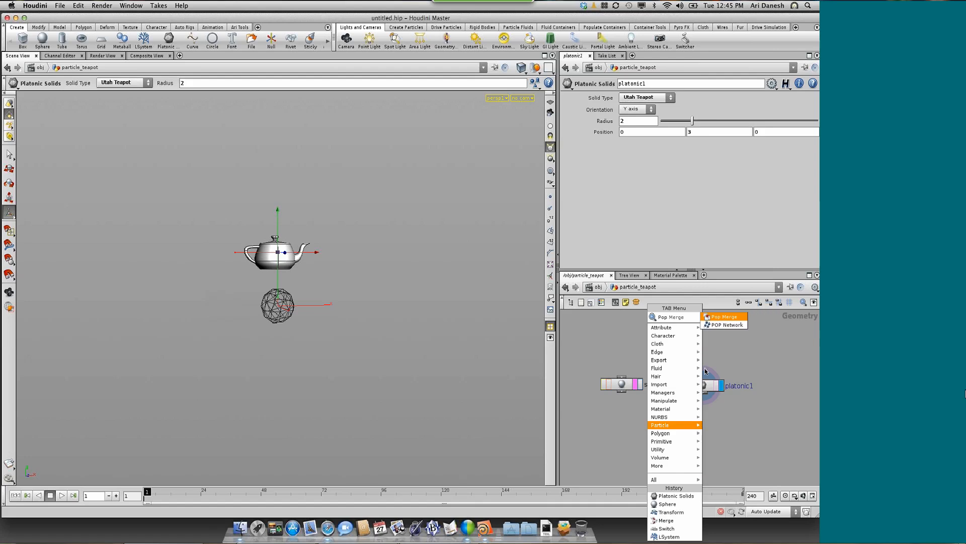
pyautogui.click(726, 325)
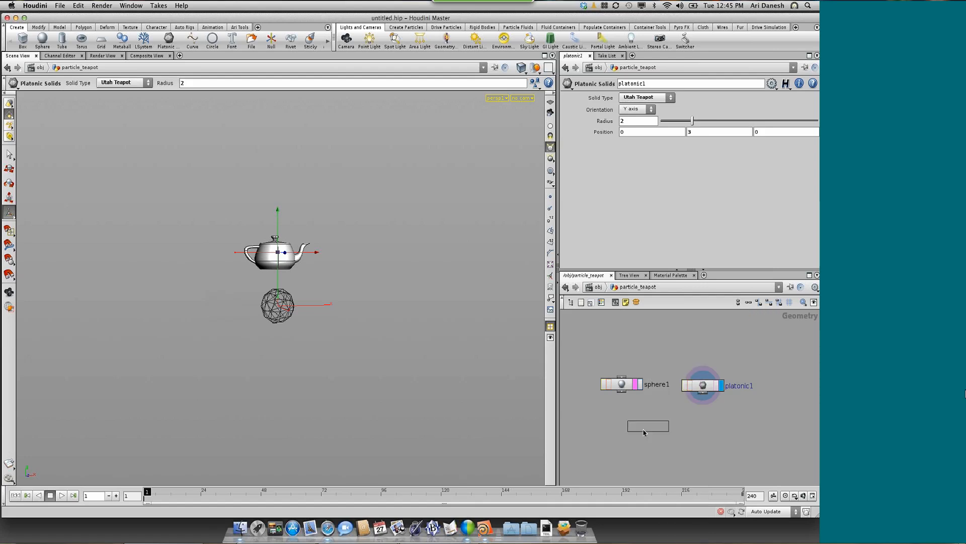
pyautogui.click(649, 432)
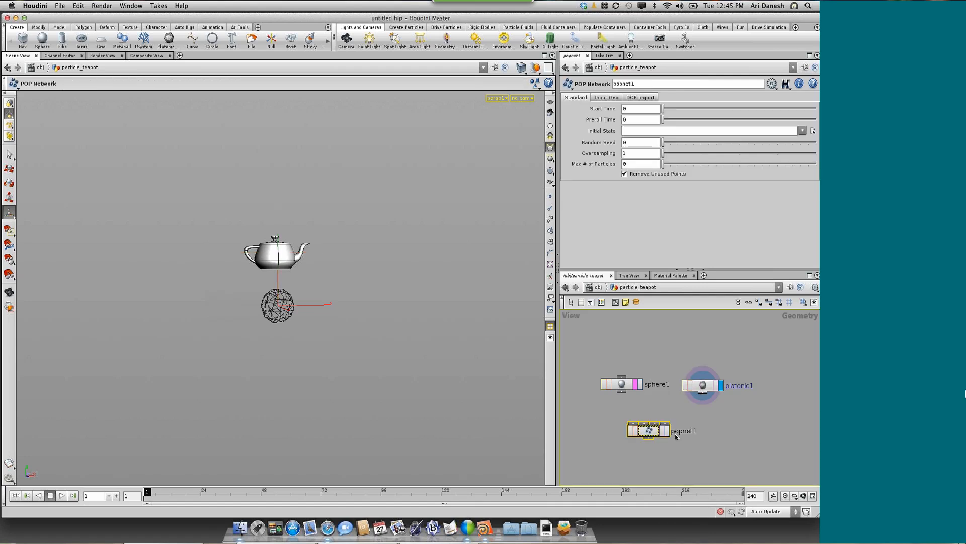
# Connect sphere1 to the first input and platonic1 to the second input of popnet1
pyautogui.scroll(2, 676, 437)
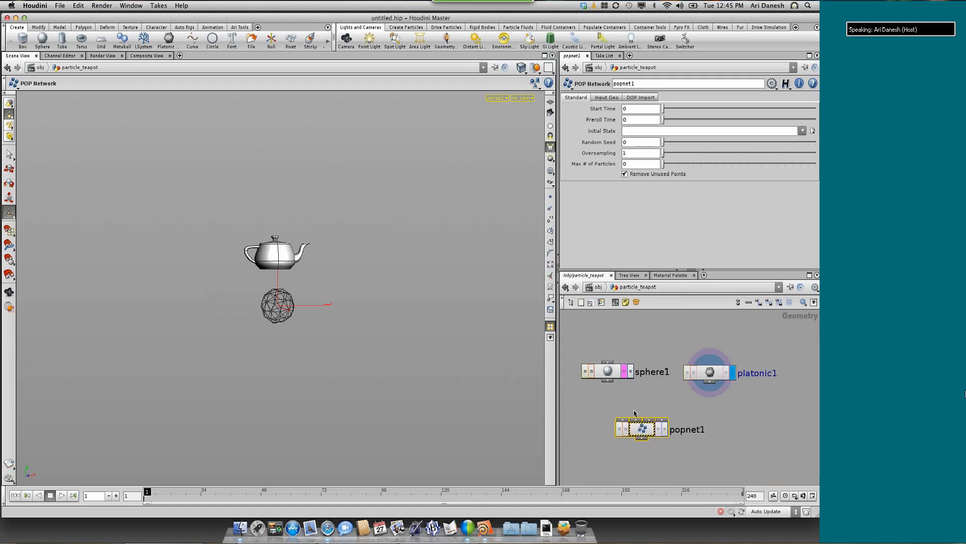
pyautogui.scroll(1, 626, 417)
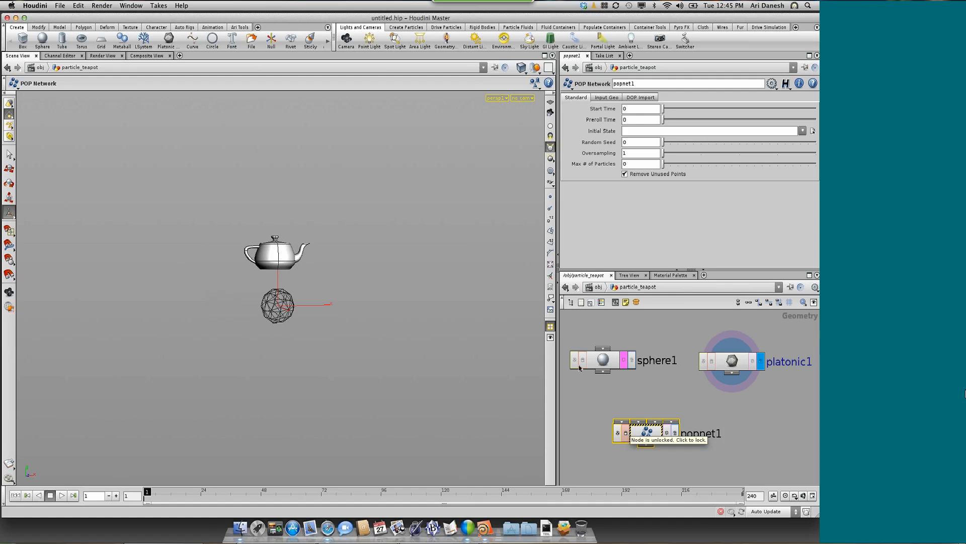
pyautogui.moveTo(603, 372); pyautogui.dragTo(622, 420)
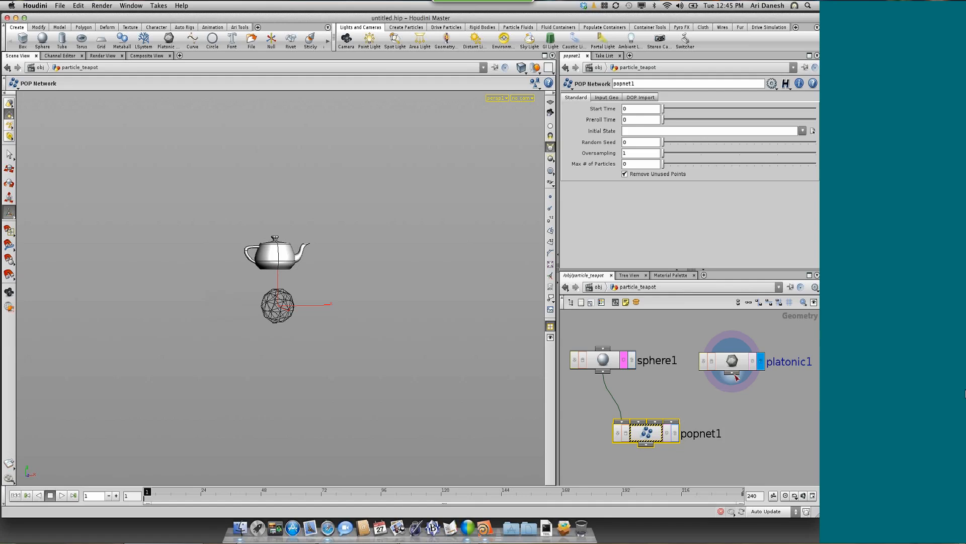
pyautogui.moveTo(735, 376); pyautogui.dragTo(638, 422)
# Enter the popnet1 network and add a Source node in it
pyautogui.doubleClick(644, 433)
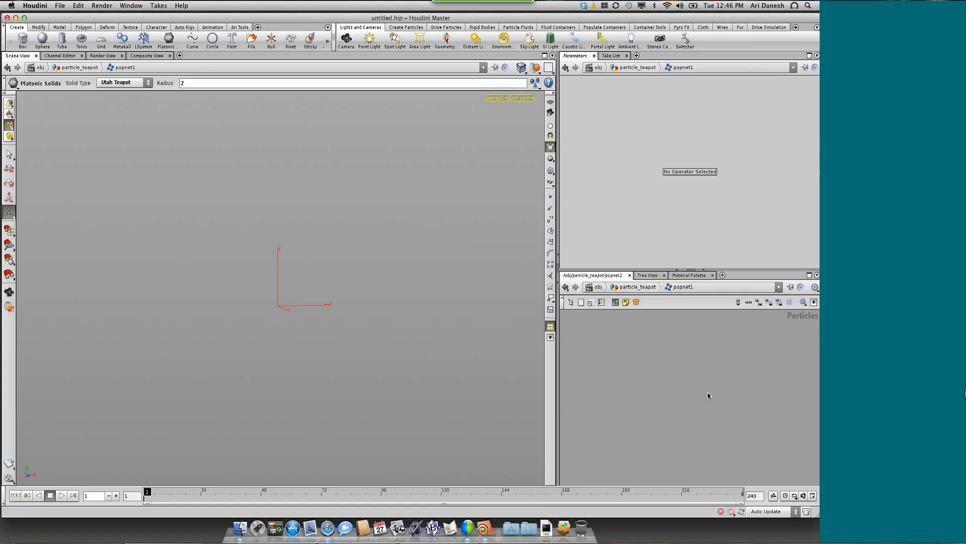
pyautogui.press('Tab')
pyautogui.write('Source')
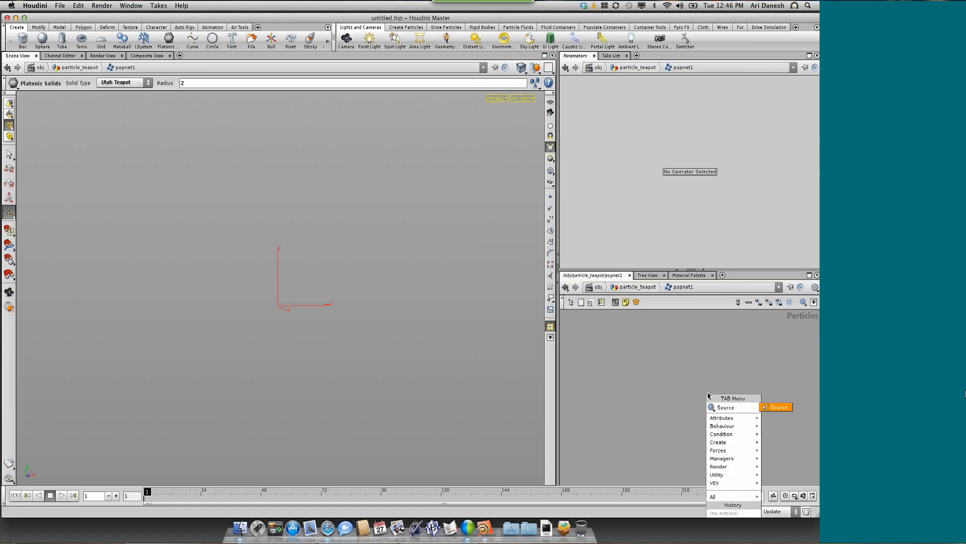
pyautogui.press('Return')
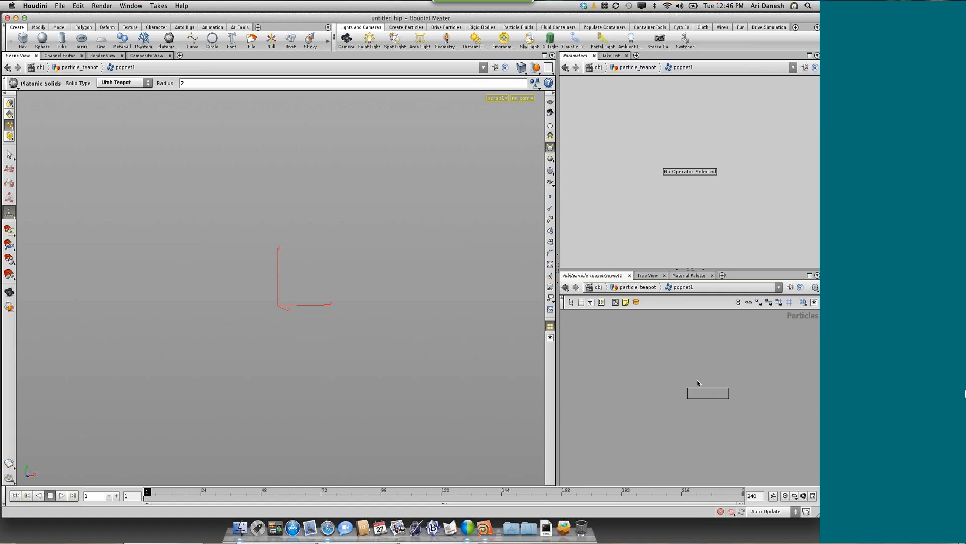
pyautogui.click(676, 362)
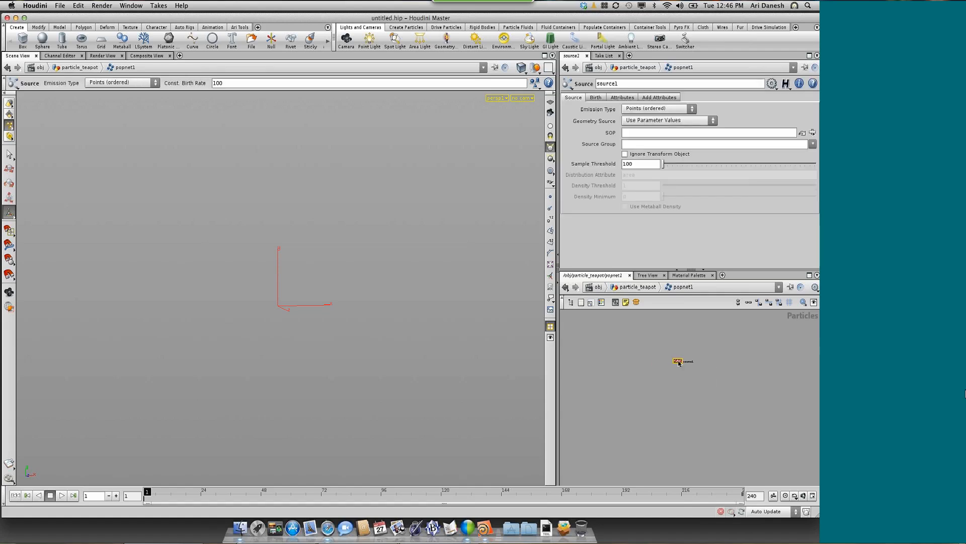
# Set the geometry source of source1 to Use First Context Geometry
pyautogui.scroll(3, 676, 362)
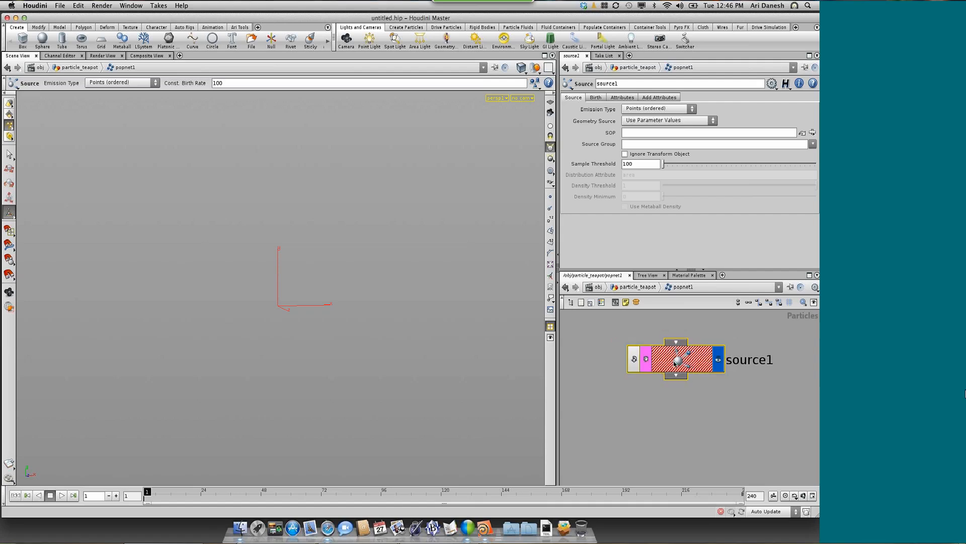
pyautogui.scroll(-1, 678, 354)
pyautogui.moveTo(678, 357); pyautogui.dragTo(726, 430, button='middle')
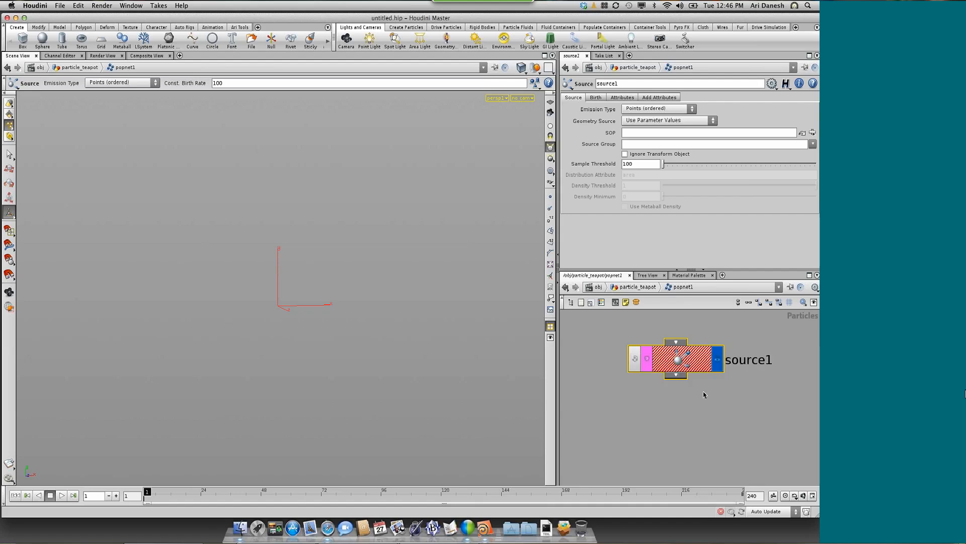
pyautogui.scroll(-1, 679, 364)
pyautogui.moveTo(679, 362); pyautogui.dragTo(778, 434, button='middle')
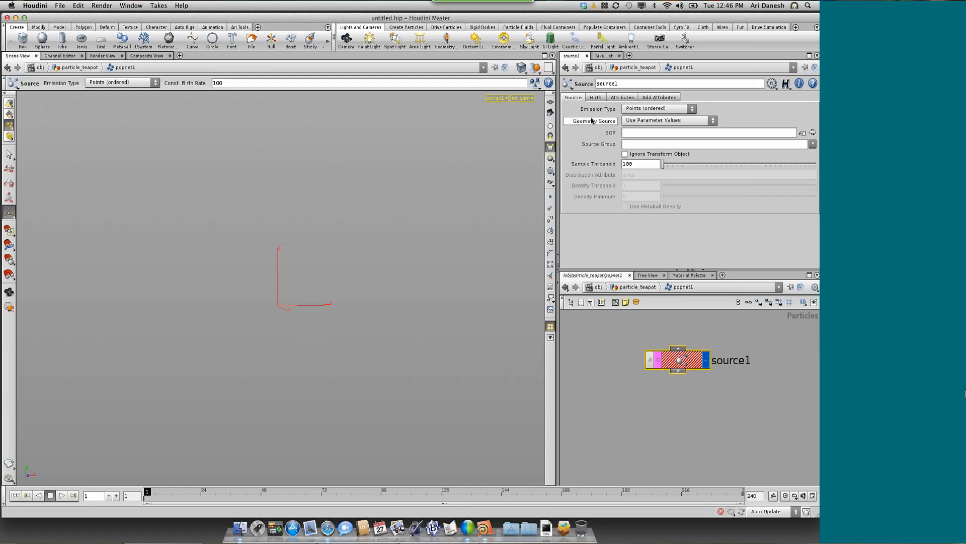
pyautogui.click(641, 120)
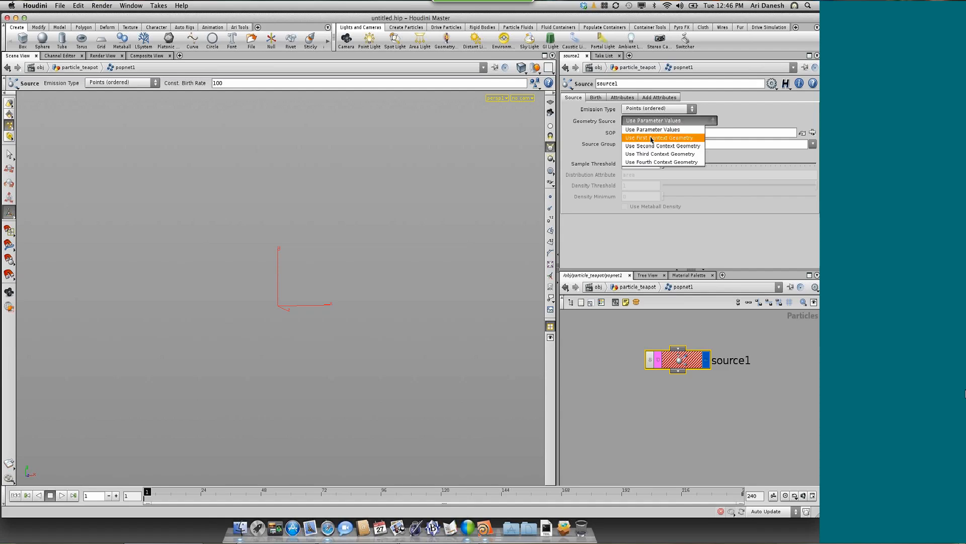
pyautogui.click(651, 138)
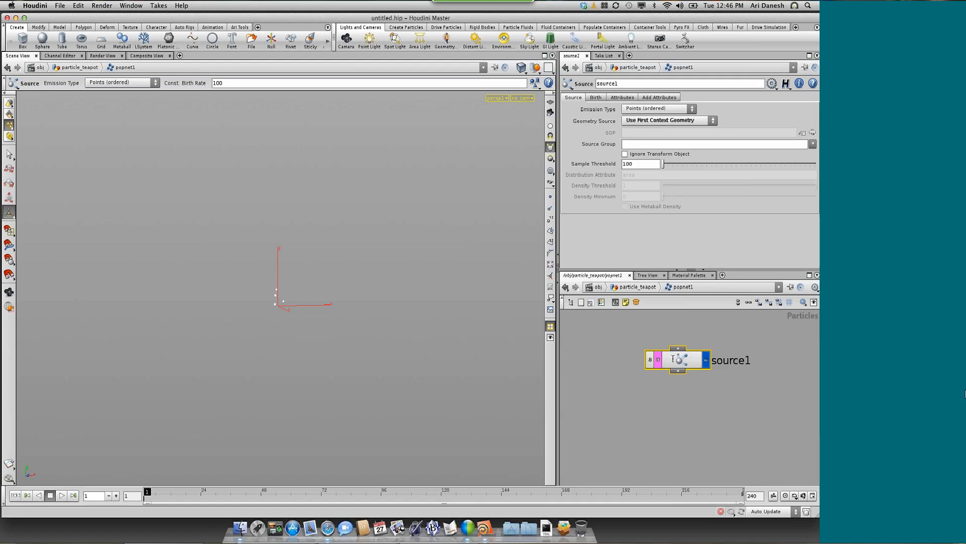
# Go back up to particle_teapot, display popnet1, and play its particle animation before rewinding to the first frame
pyautogui.press('u')
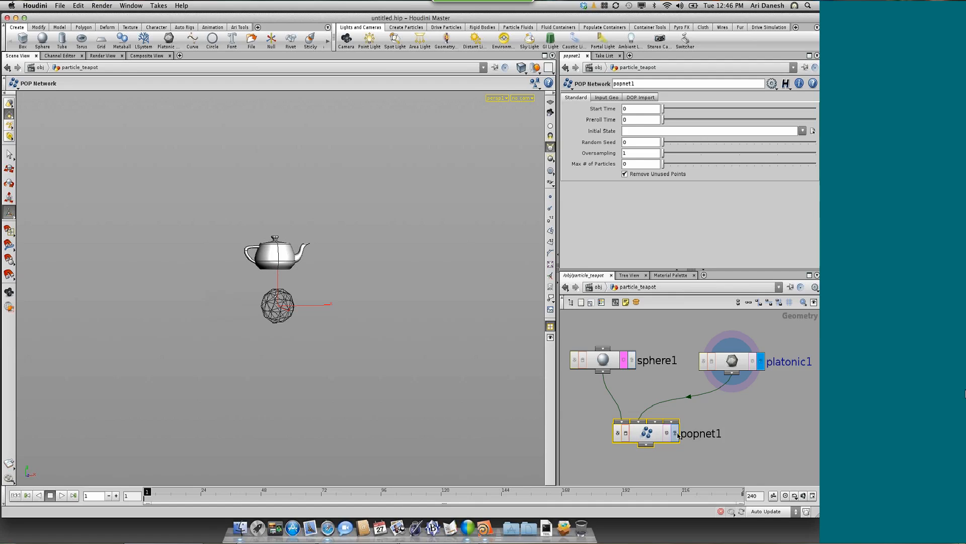
pyautogui.click(675, 433)
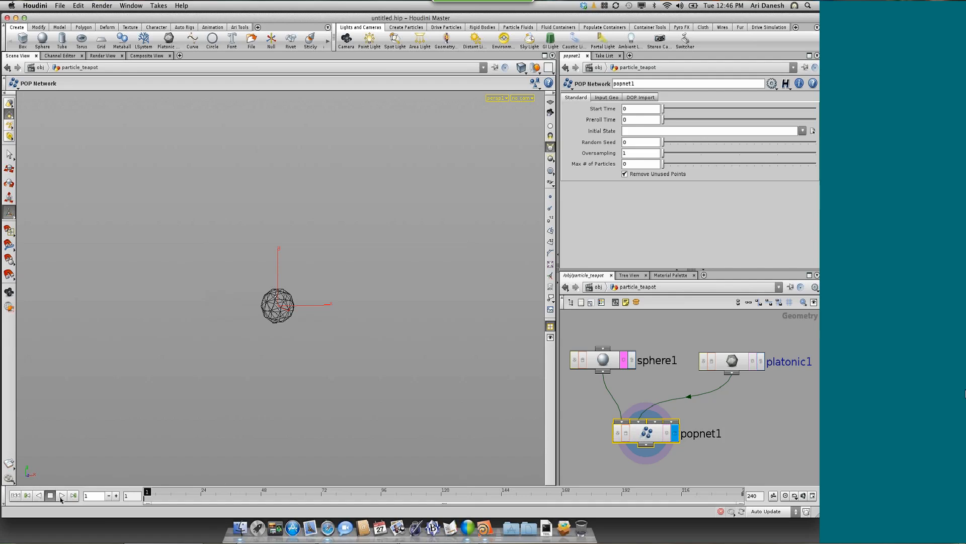
pyautogui.scroll(10, 225, 408)
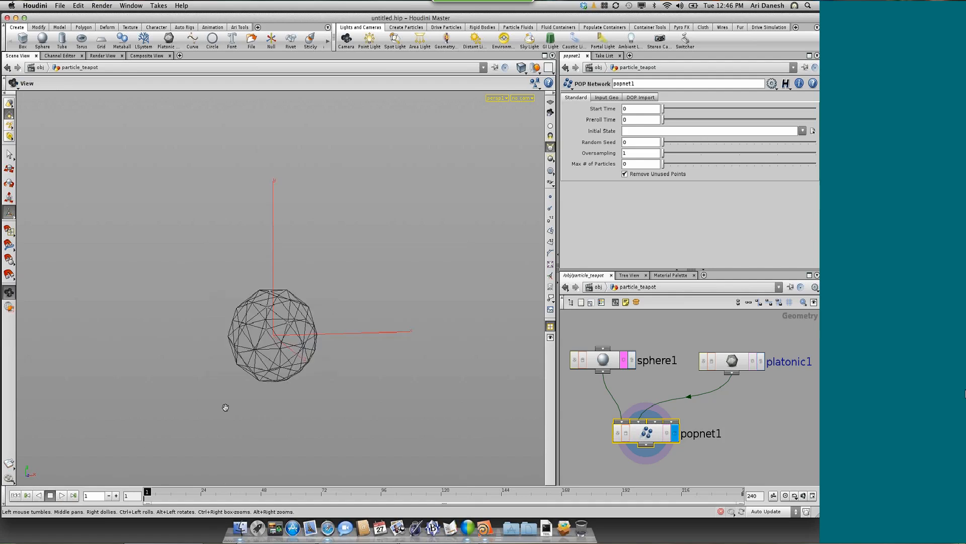
pyautogui.click(61, 495)
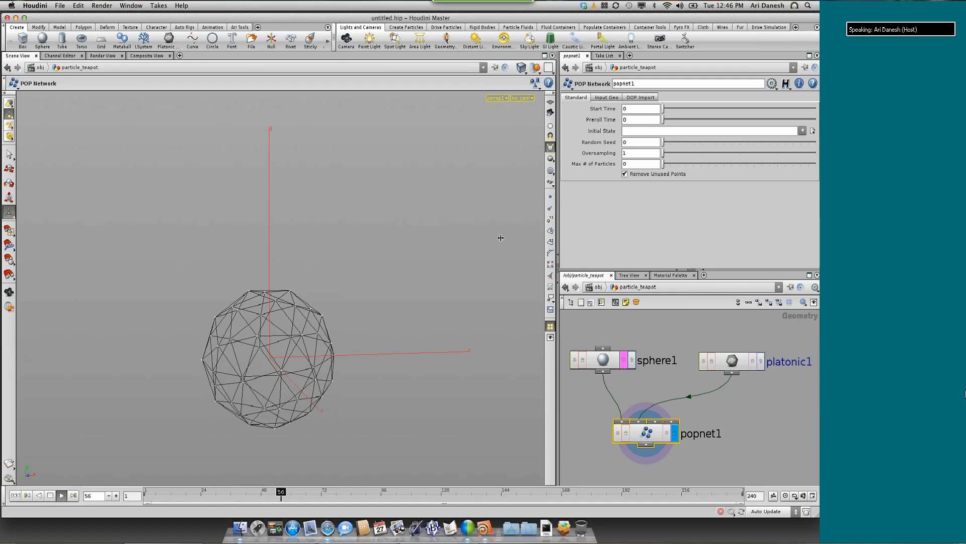
pyautogui.click(22, 496)
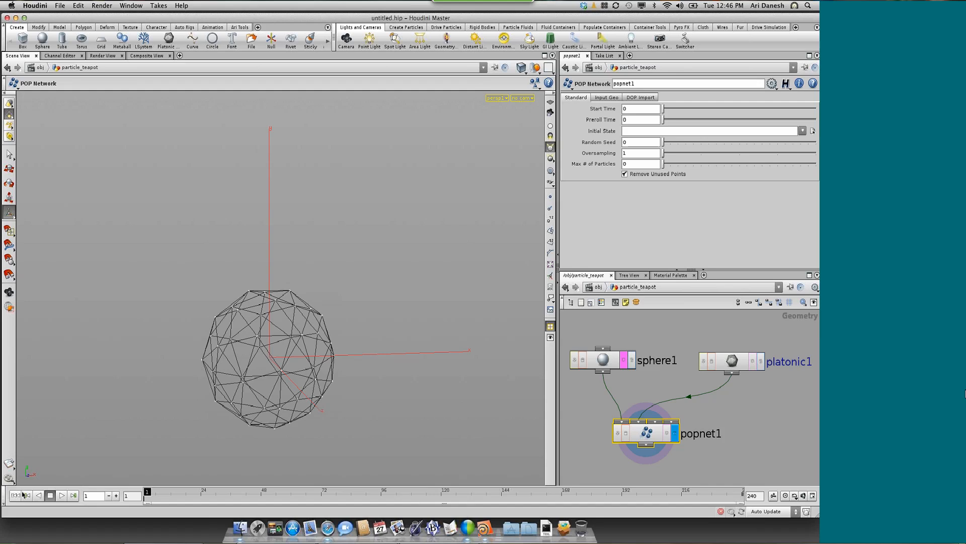
# Set the global animation end frame to 500 and apply it without stretching the channels
pyautogui.click(785, 496)
pyautogui.click(812, 496)
pyautogui.moveTo(444, 122); pyautogui.dragTo(430, 122)
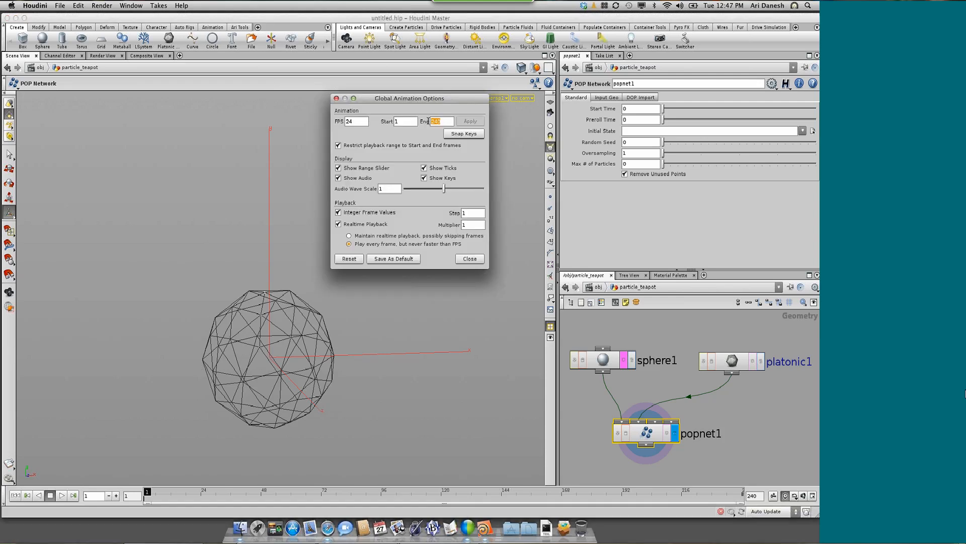
pyautogui.write('500')
pyautogui.press('Tab')
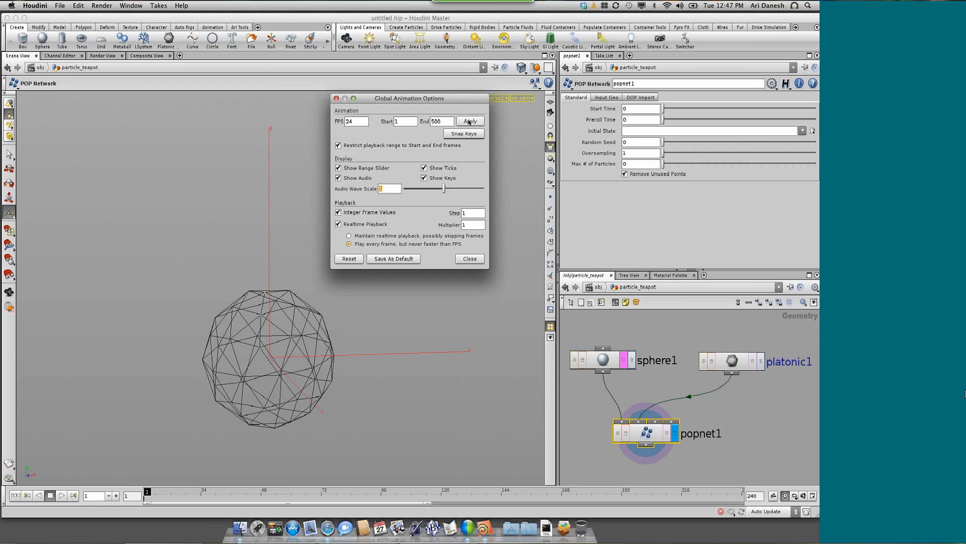
pyautogui.click(472, 122)
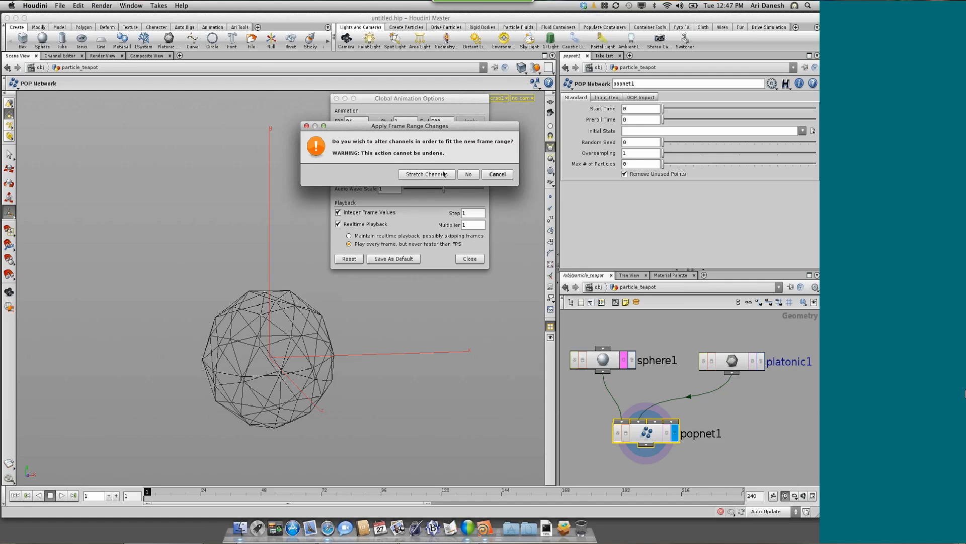
pyautogui.click(468, 175)
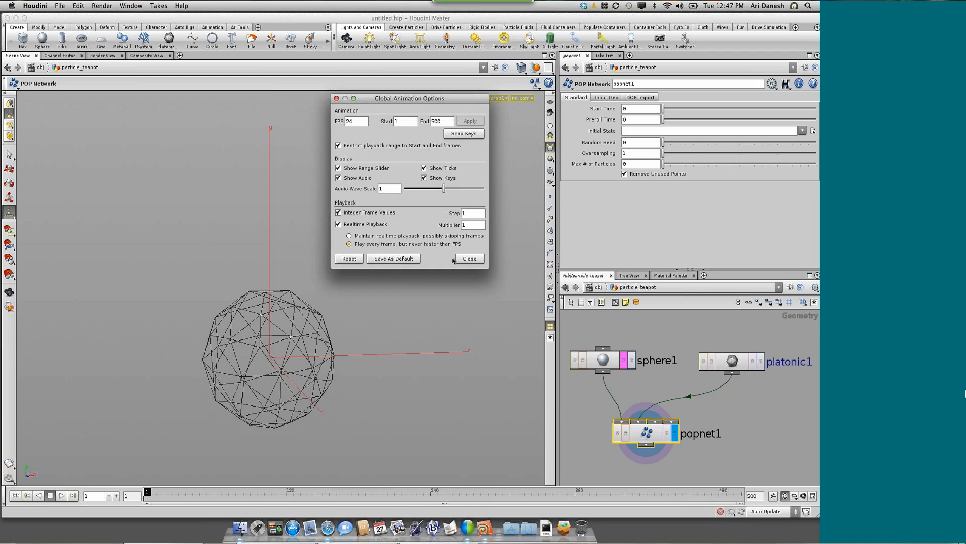
# Close the global animation options, play the particle animation over the extended range, and rewind to the first frame
pyautogui.click(468, 259)
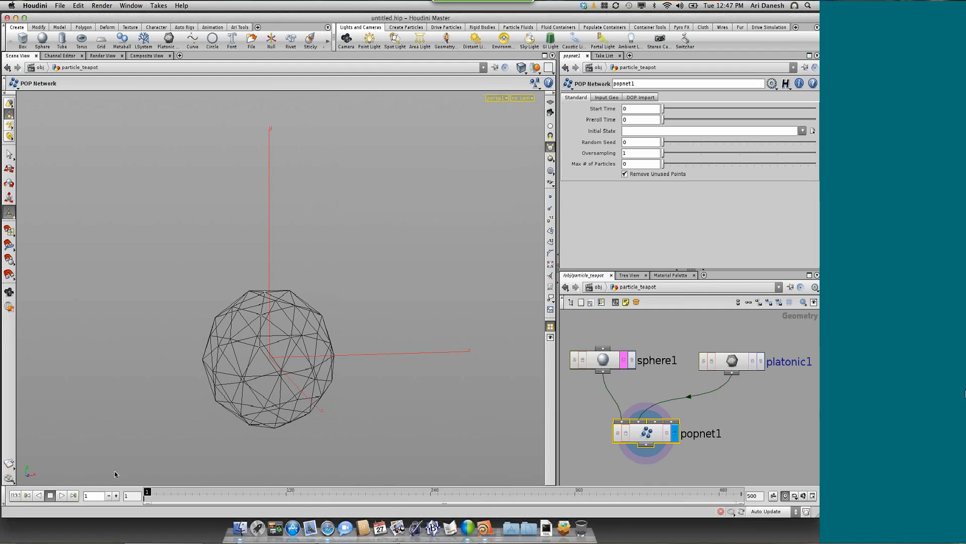
pyautogui.click(62, 495)
pyautogui.click(50, 495)
pyautogui.click(16, 495)
# Enter popnet1 and set source1's initial velocity to Add to inherited velocity
pyautogui.doubleClick(647, 432)
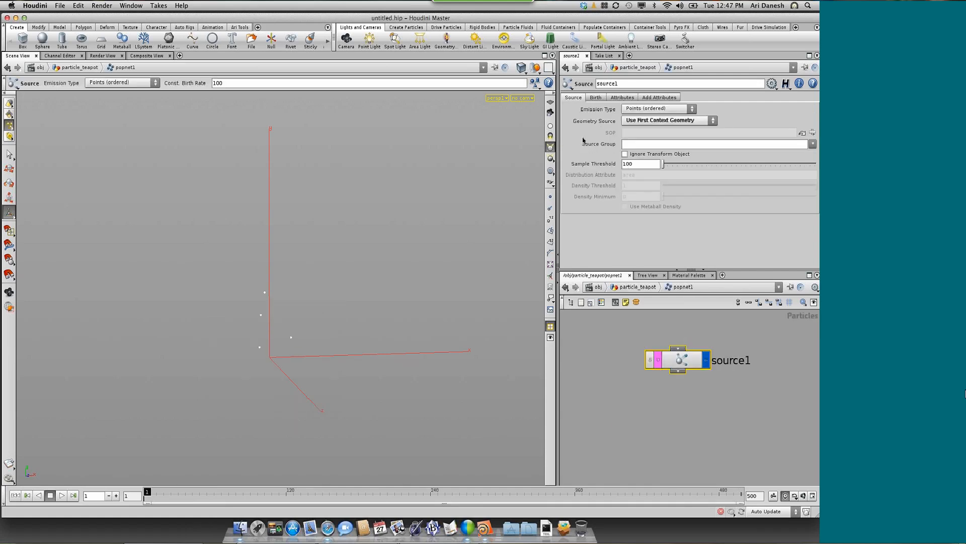
pyautogui.click(623, 98)
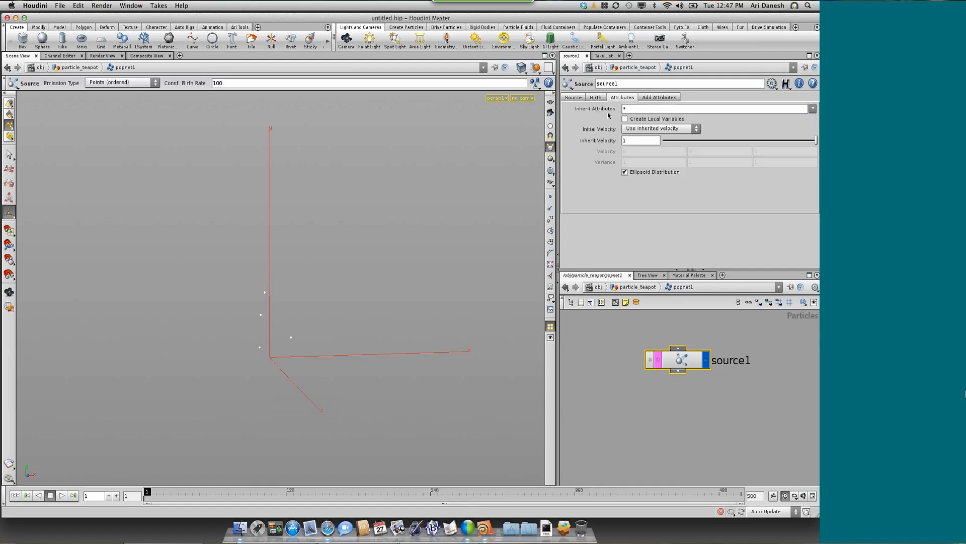
pyautogui.click(669, 130)
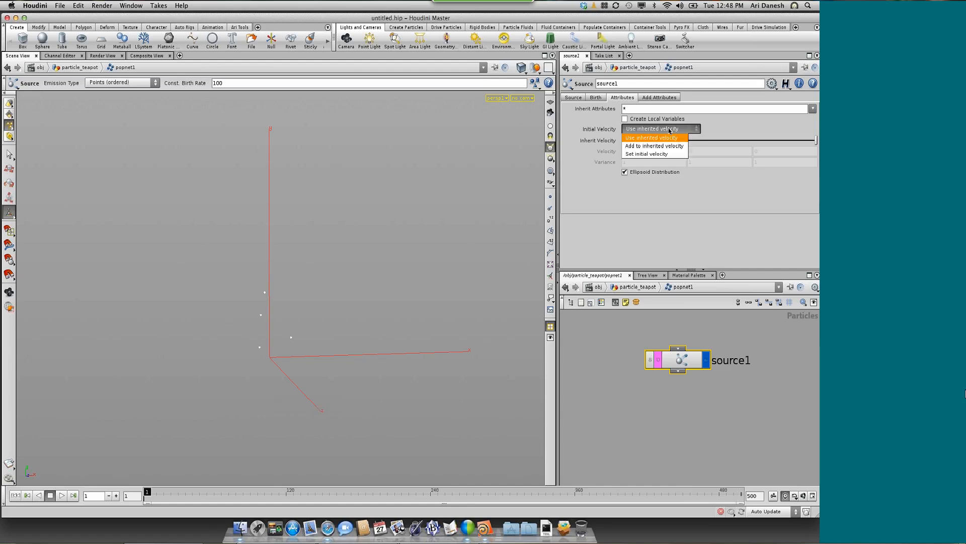
pyautogui.click(638, 147)
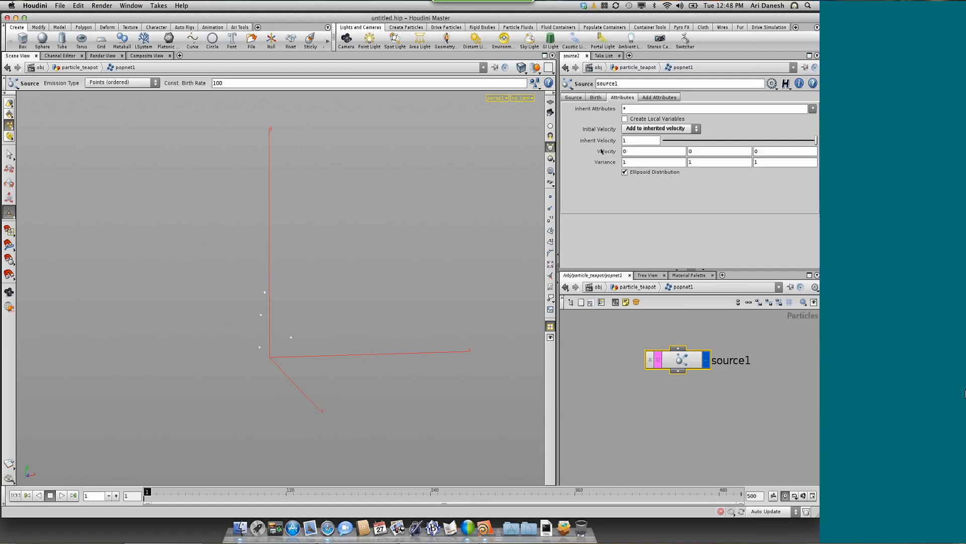
# Set source1's Y velocity to 3 and its velocity variance to 3 on all three axes
pyautogui.doubleClick(697, 147)
pyautogui.write('3')
pyautogui.click(622, 160)
pyautogui.write('3')
pyautogui.click(625, 172)
pyautogui.write('34')
pyautogui.press('Return')
pyautogui.write('3')
# Play the animation to check how the particles spread with the new velocity, and stop playback
pyautogui.click(61, 494)
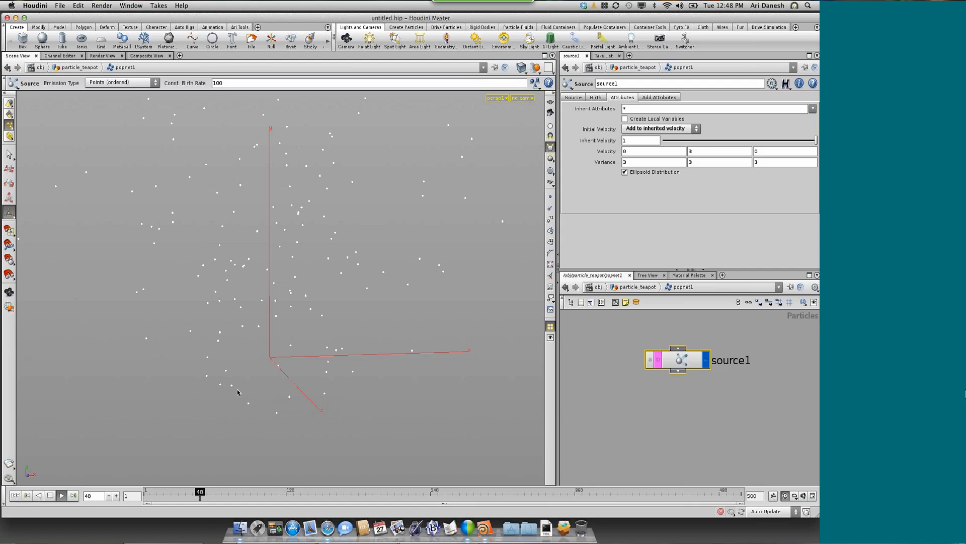
pyautogui.keyDown('alt'); pyautogui.moveTo(237, 389); pyautogui.dragTo(244, 332); pyautogui.keyUp('alt')
pyautogui.scroll(-5, 244, 331)
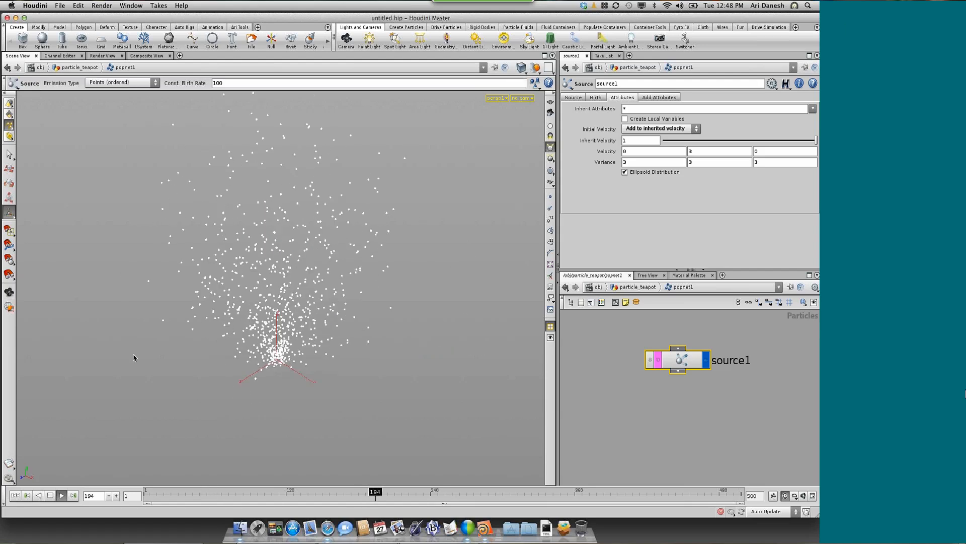
pyautogui.press('Up')
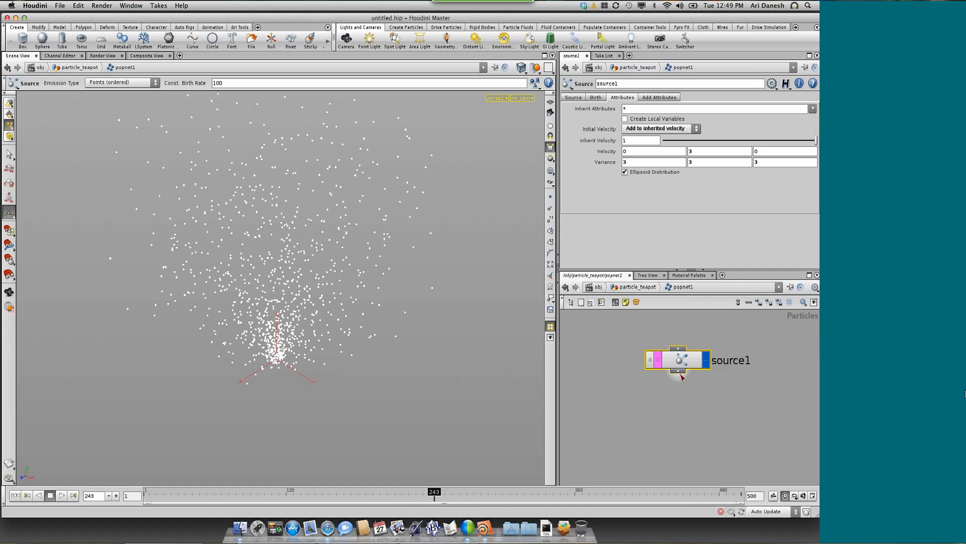
# Add an Attractor node below source1 and set its geometry source to Use Second Context Geometry
pyautogui.press('Tab')
pyautogui.write('Attractor')
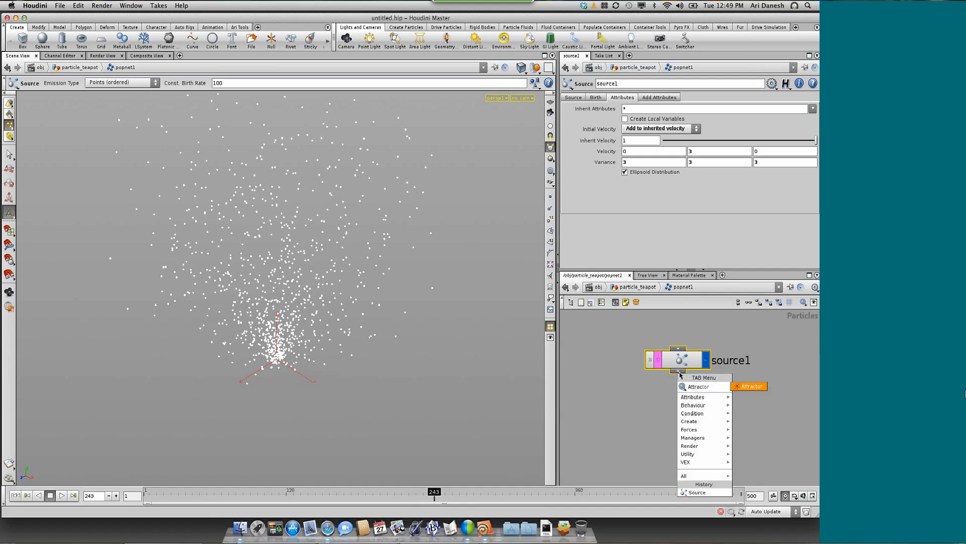
pyautogui.press('Return')
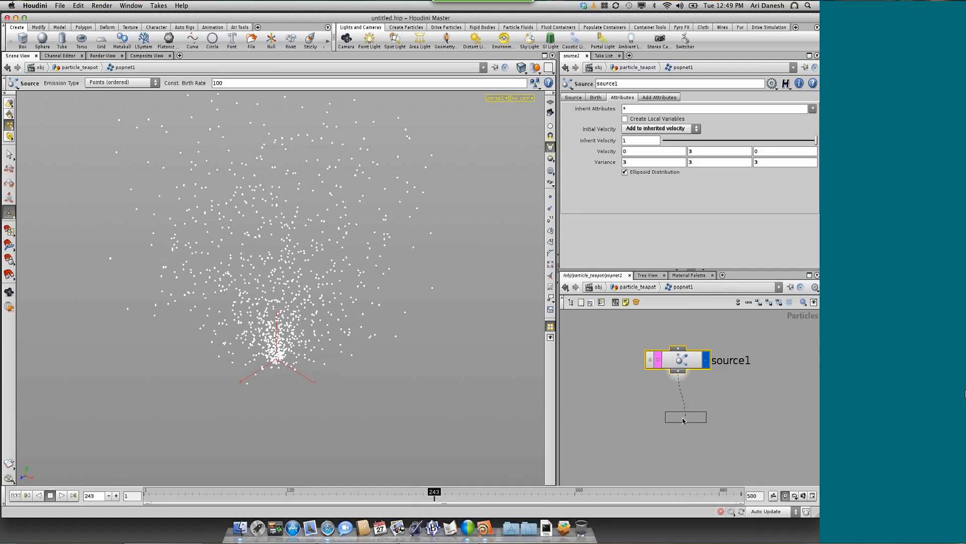
pyautogui.click(680, 415)
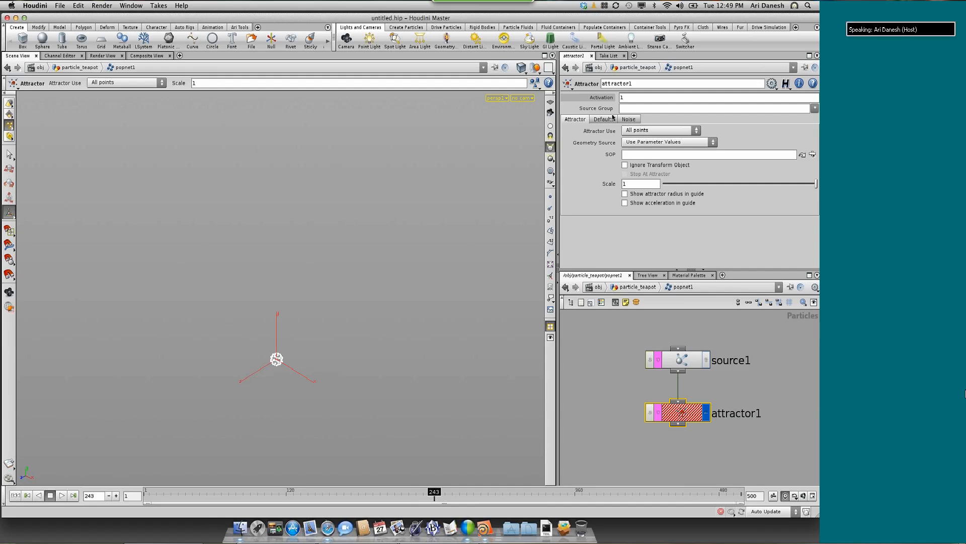
pyautogui.click(632, 143)
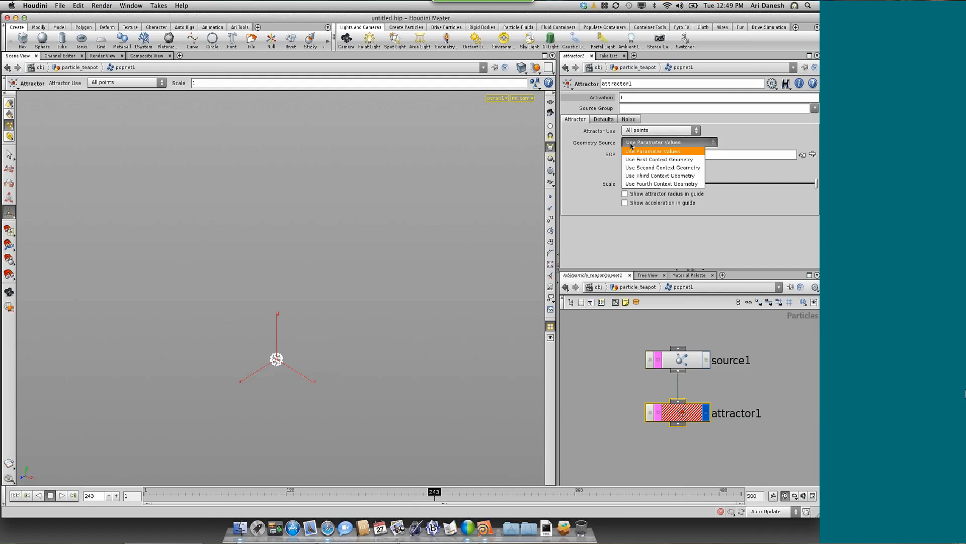
pyautogui.click(671, 168)
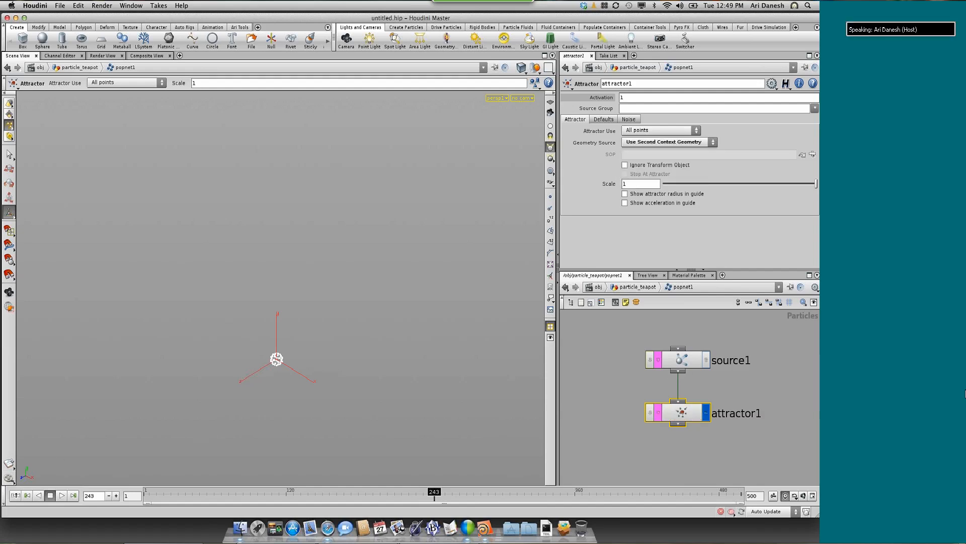
# Play the animation from the first frame to check the attractor, and go back up to particle_teapot
pyautogui.click(15, 495)
pyautogui.click(61, 496)
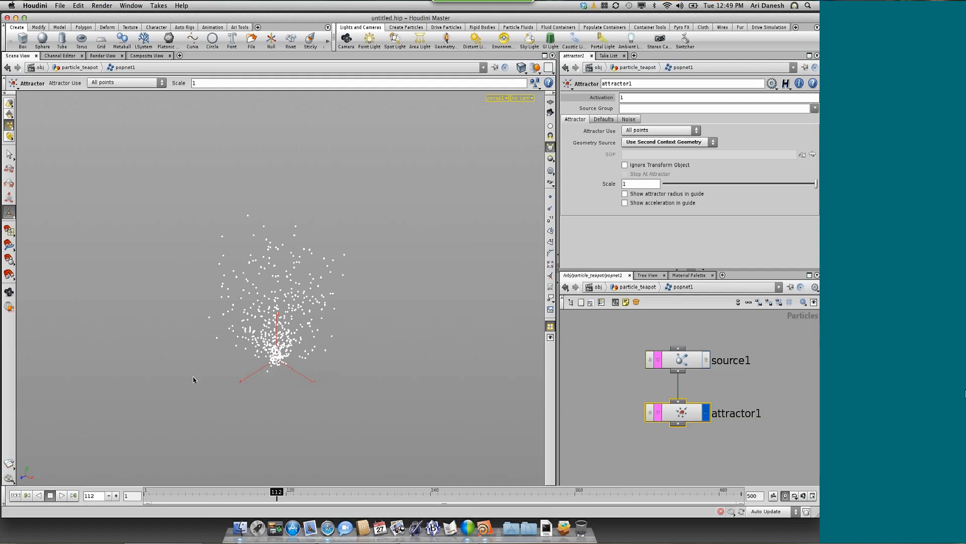
pyautogui.click(628, 417)
pyautogui.press('u')
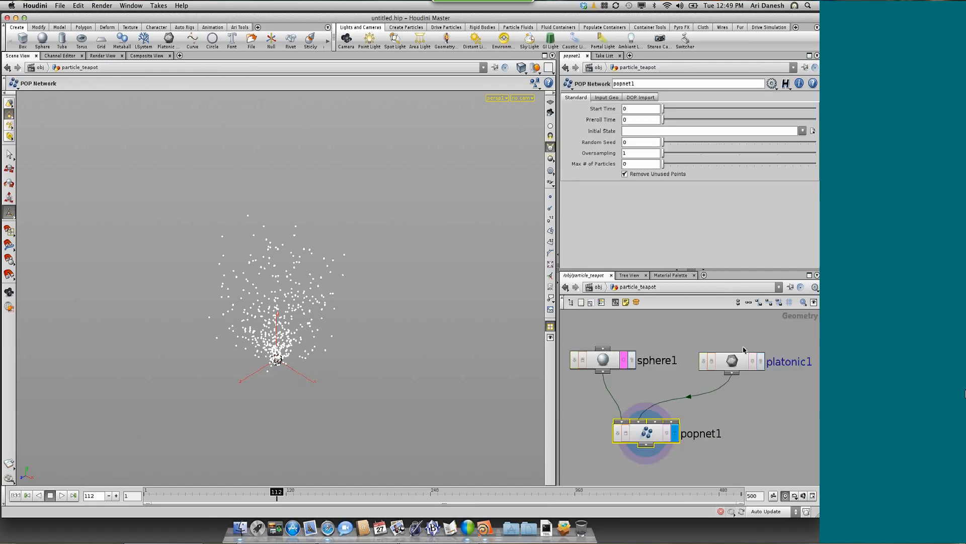
# Move platonic1 up slightly and display it, and turn off the template display of sphere1
pyautogui.moveTo(731, 358); pyautogui.dragTo(730, 346)
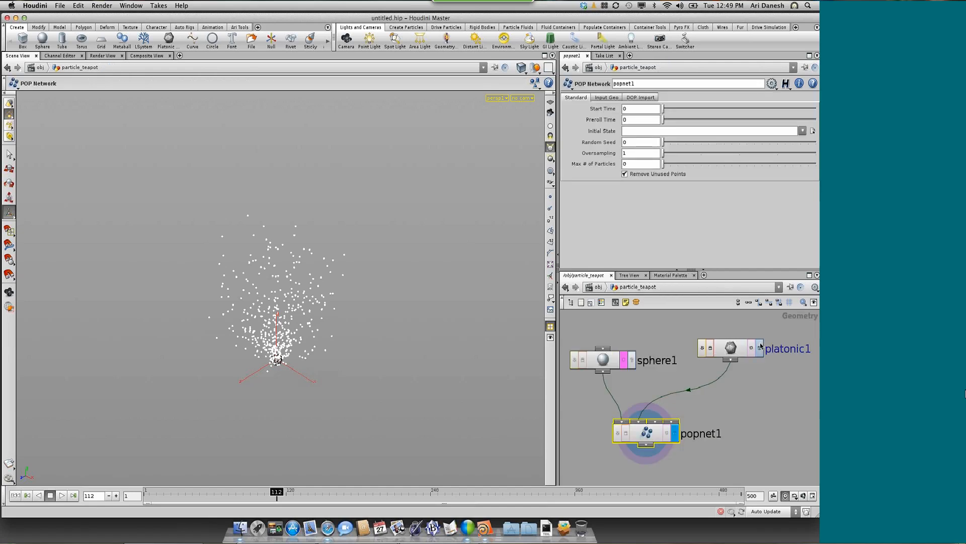
pyautogui.click(759, 349)
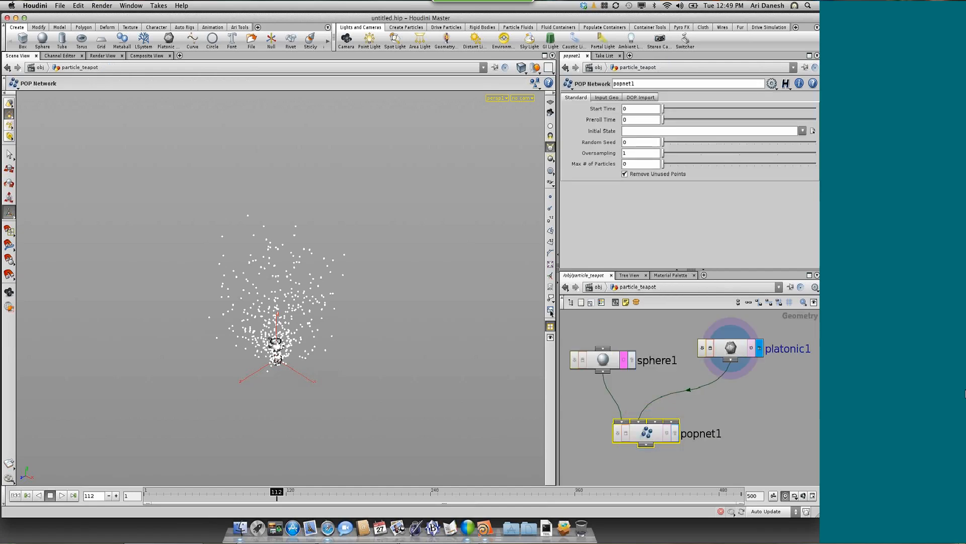
pyautogui.moveTo(622, 361); pyautogui.dragTo(625, 361)
pyautogui.click(626, 360)
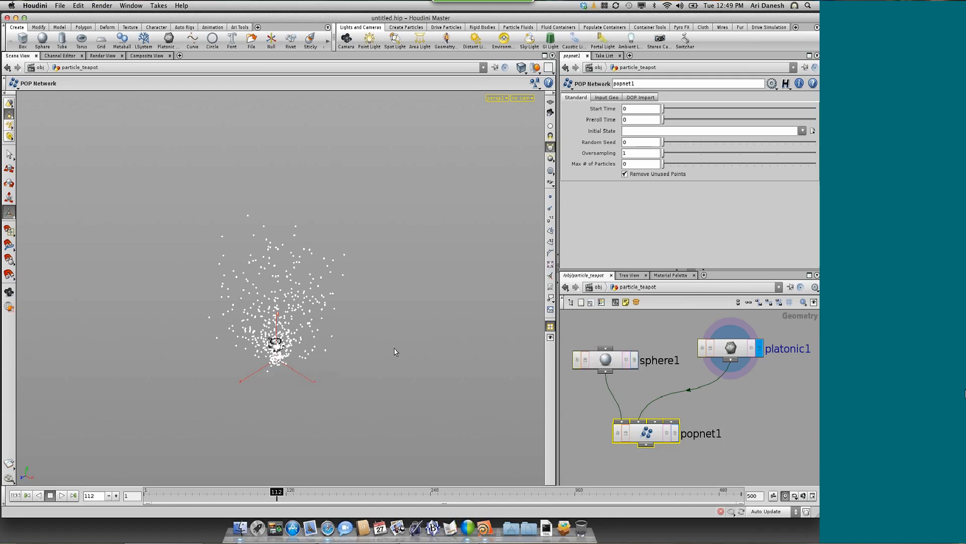
# Select platonic1, frame the teapot in the view, and turn on point display to inspect its points
pyautogui.scroll(5, 394, 351)
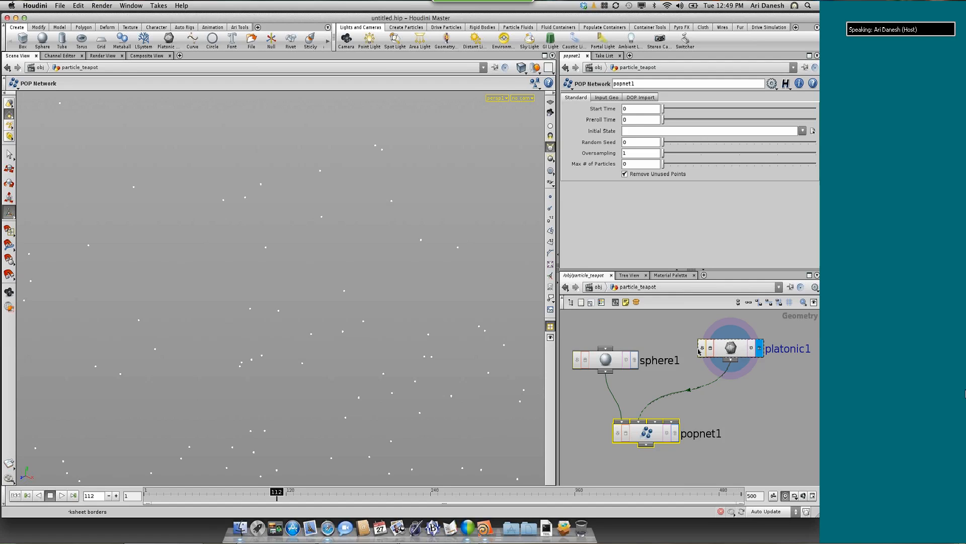
pyautogui.click(719, 349)
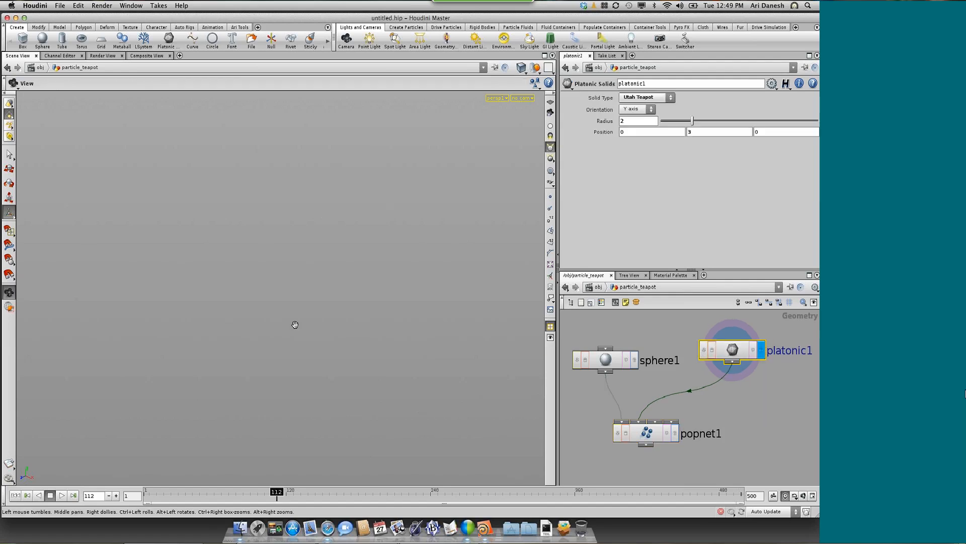
pyautogui.hotkey('space', 'g')
pyautogui.moveTo(311, 323); pyautogui.dragTo(317, 315)
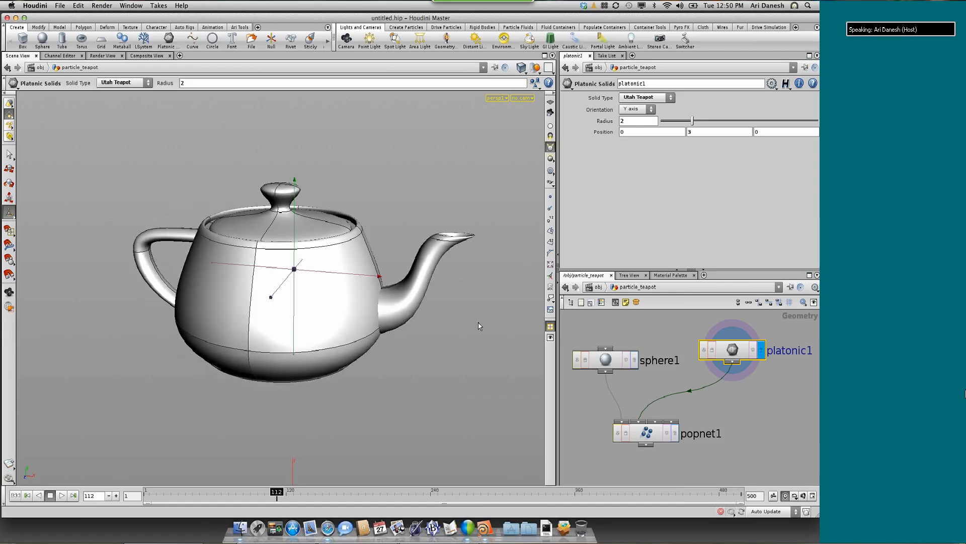
pyautogui.click(551, 198)
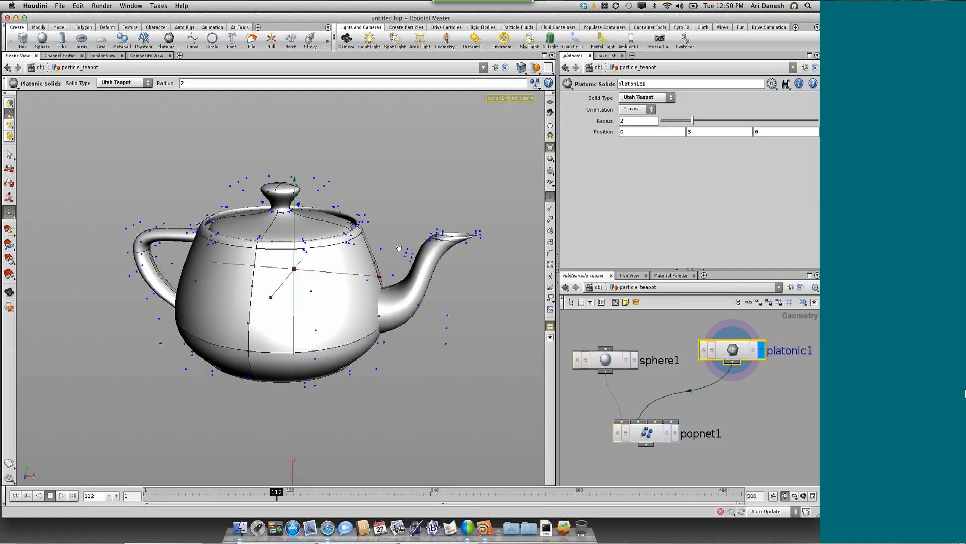
pyautogui.press('Escape')
pyautogui.moveTo(393, 265)
pyautogui.mouseDown()
pyautogui.moveTo(380, 307)
pyautogui.moveTo(389, 274)
pyautogui.mouseUp()
# Insert a Scatter node between platonic1 and popnet1 and display it
pyautogui.moveTo(728, 352); pyautogui.dragTo(726, 339)
pyautogui.press('Tab')
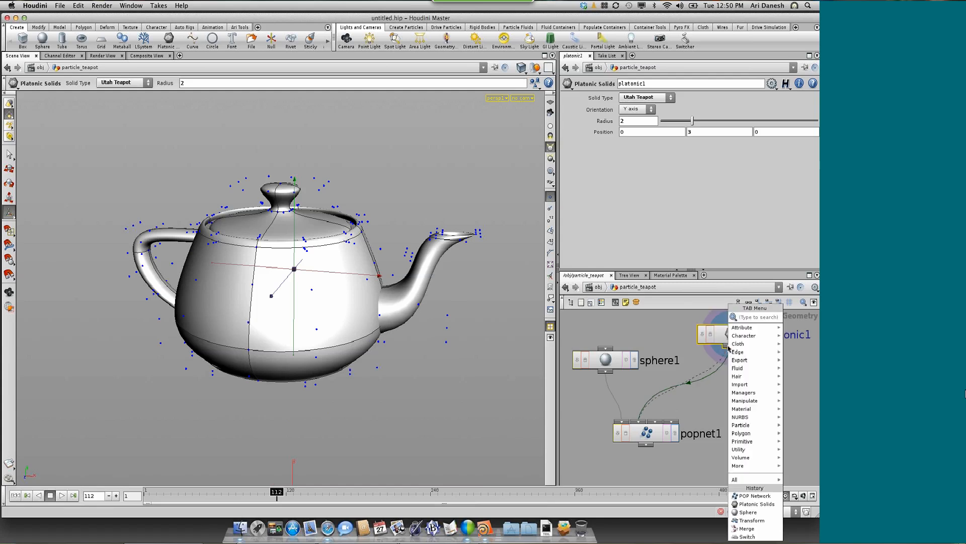
pyautogui.write('scatter')
pyautogui.press('Return')
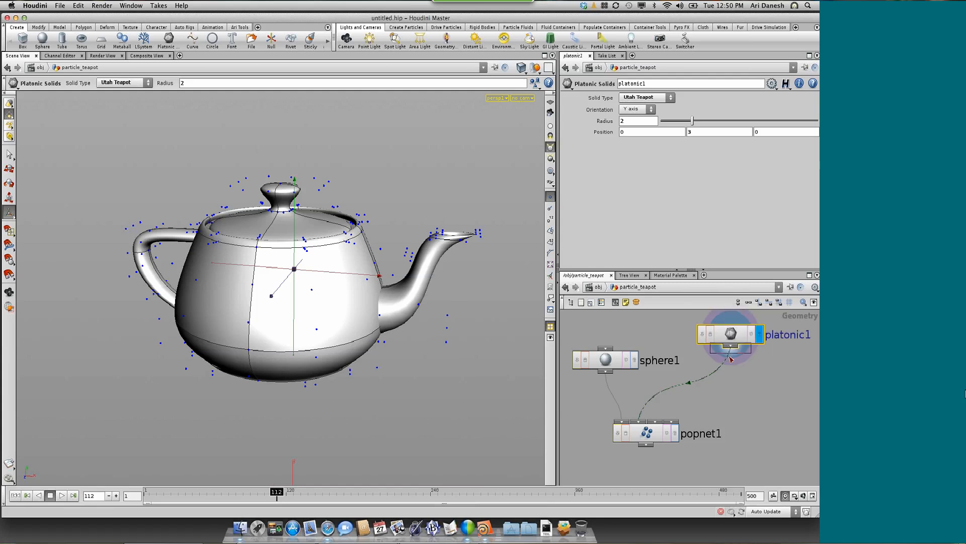
pyautogui.click(728, 376)
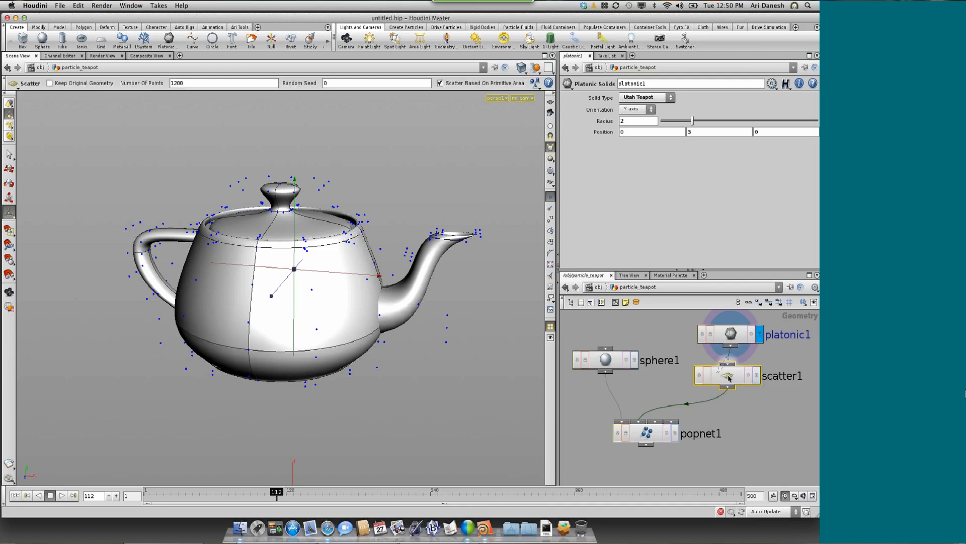
pyautogui.click(757, 375)
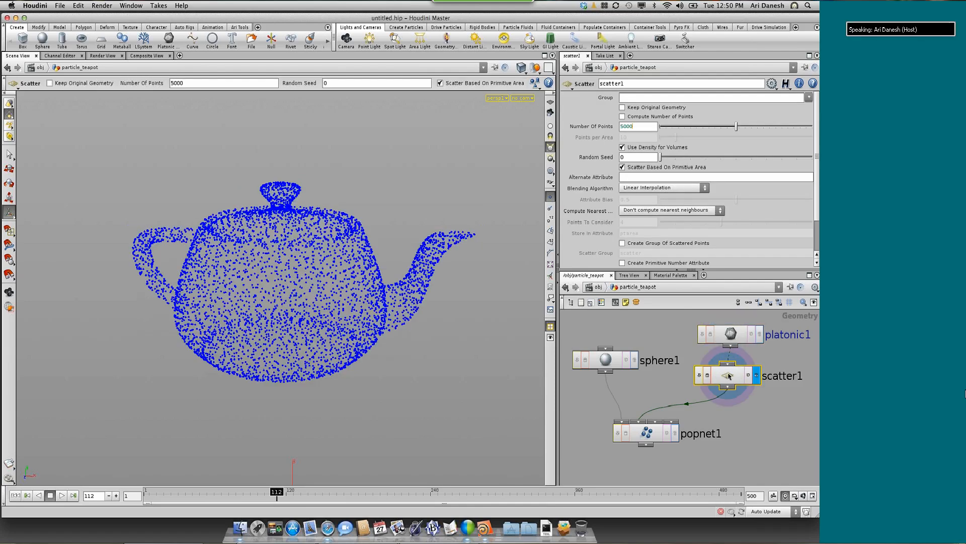
# Set scatter1's number of points to 2500
pyautogui.moveTo(637, 124); pyautogui.dragTo(605, 121)
pyautogui.write('2500')
pyautogui.press('Return')
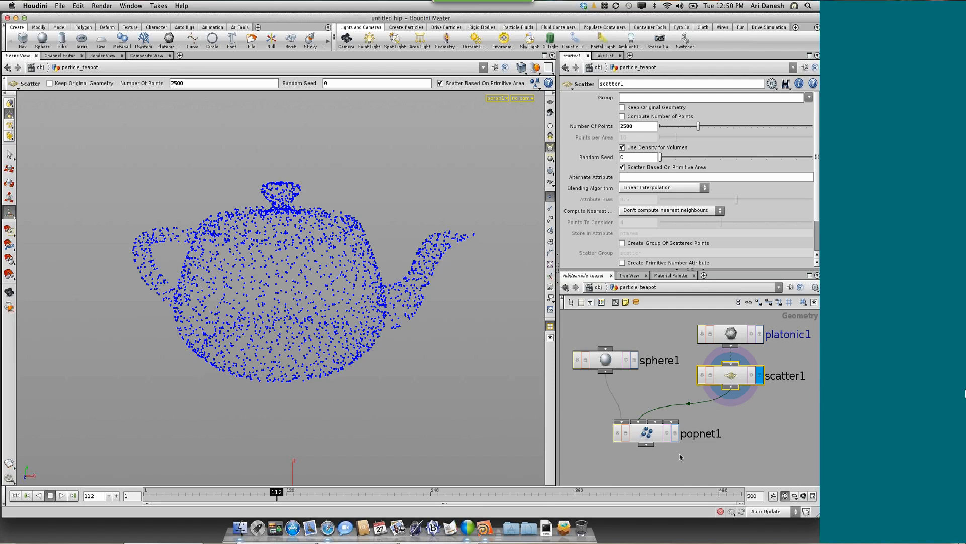
# Display popnet1, play its particle animation from the start, and rewind to the first frame
pyautogui.click(675, 433)
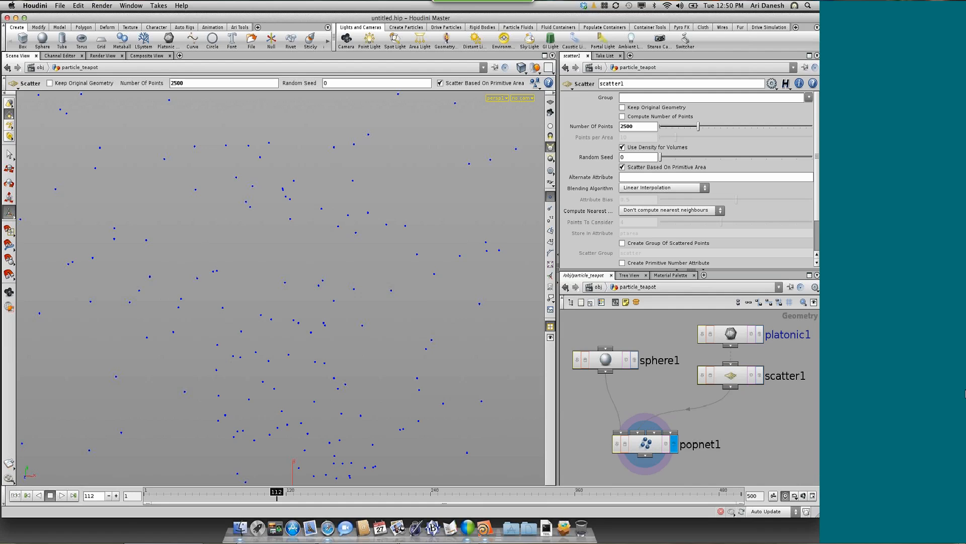
pyautogui.click(16, 495)
pyautogui.press('Escape')
pyautogui.click(62, 495)
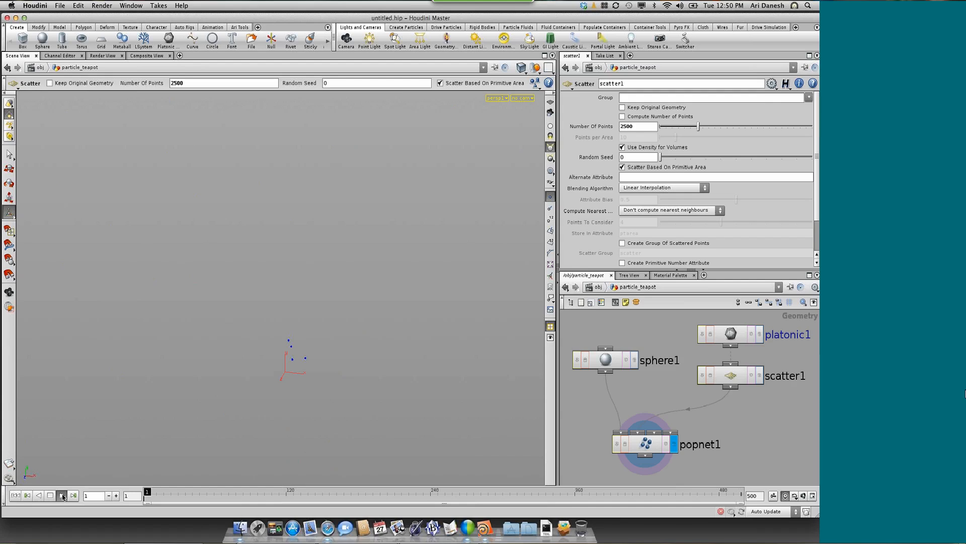
pyautogui.click(45, 495)
pyautogui.click(16, 494)
# Insert a Point node between scatter1 and popnet1
pyautogui.rightClick(731, 389)
pyautogui.press('Escape')
pyautogui.click(729, 414)
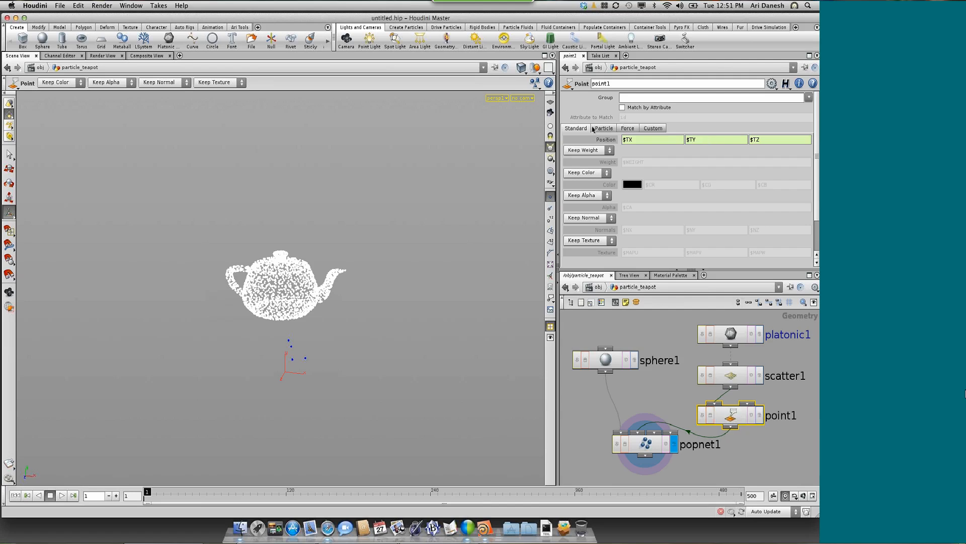
# Enable Add Radius in point1's force attributes and set the radius to 30
pyautogui.click(629, 129)
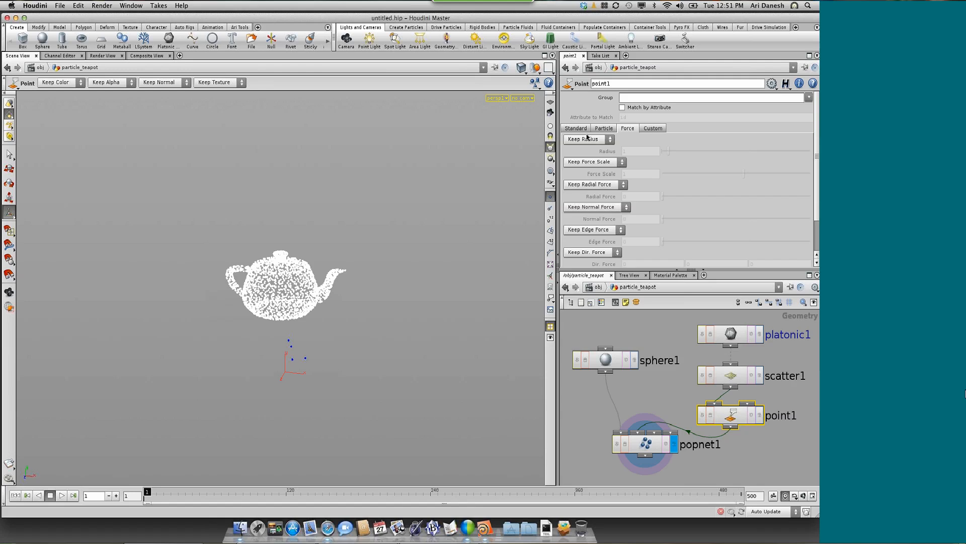
pyautogui.click(586, 143)
pyautogui.click(615, 147)
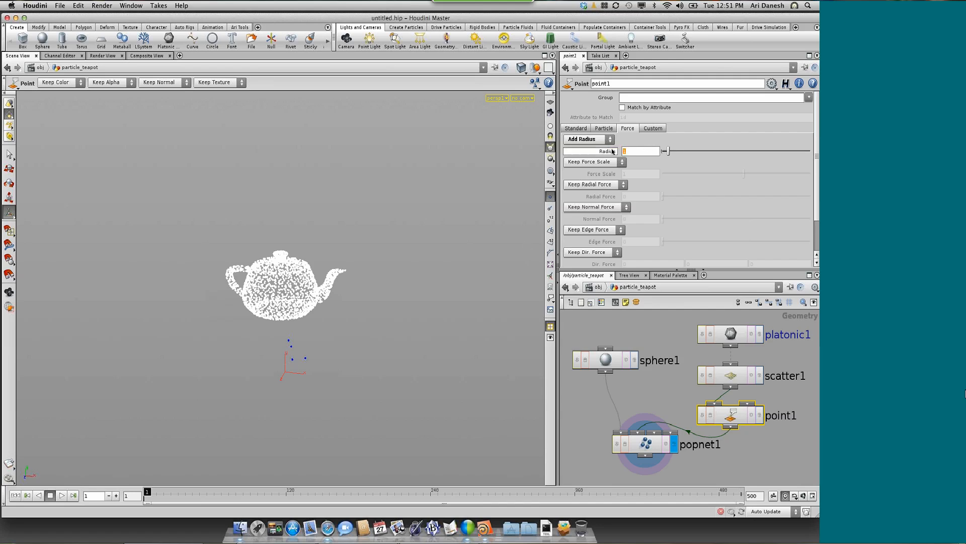
pyautogui.write('0')
pyautogui.press('Return')
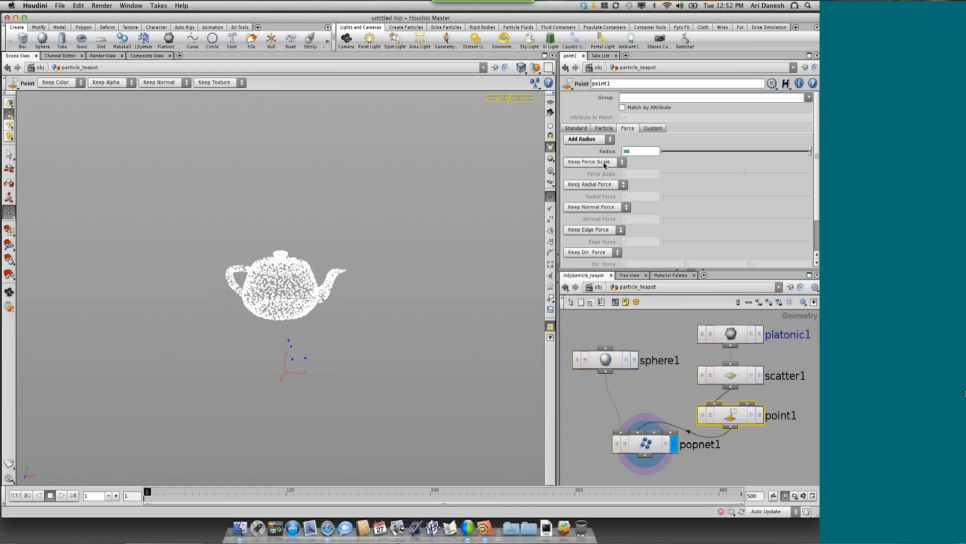
# Enable Add Radial Force on point1 and set the radial force to 12
pyautogui.click(583, 185)
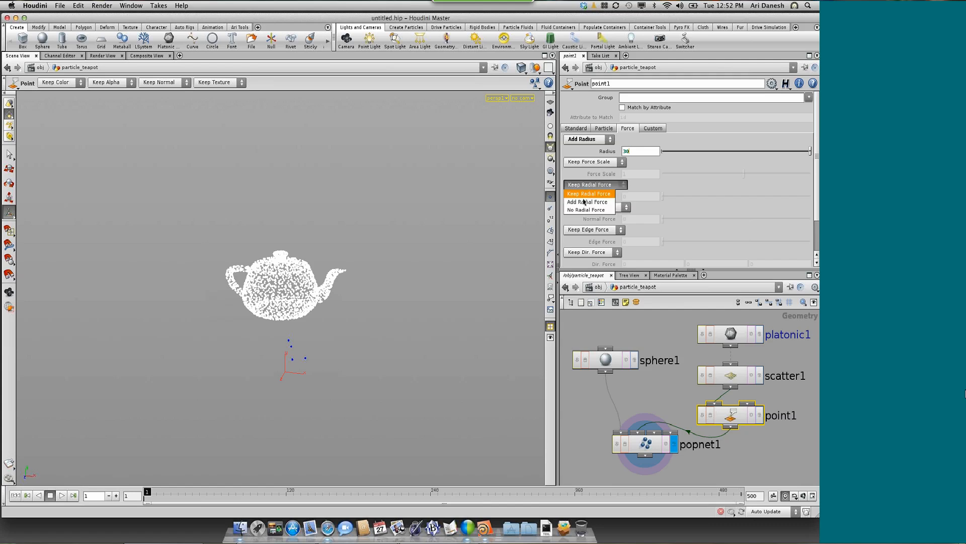
pyautogui.click(586, 201)
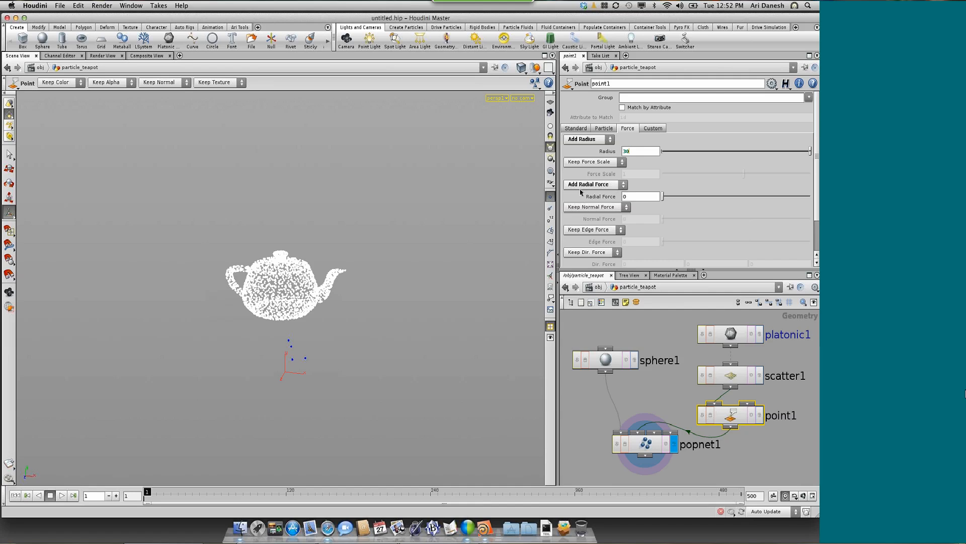
pyautogui.click(631, 196)
pyautogui.write('12')
# Enable Add Force Scale on point1 and set the force scale to .5
pyautogui.click(590, 162)
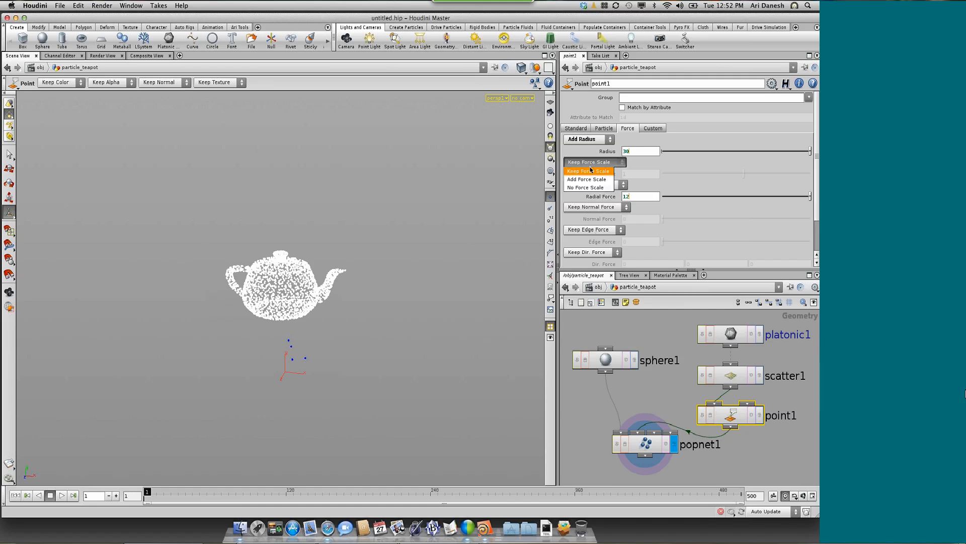
pyautogui.click(587, 179)
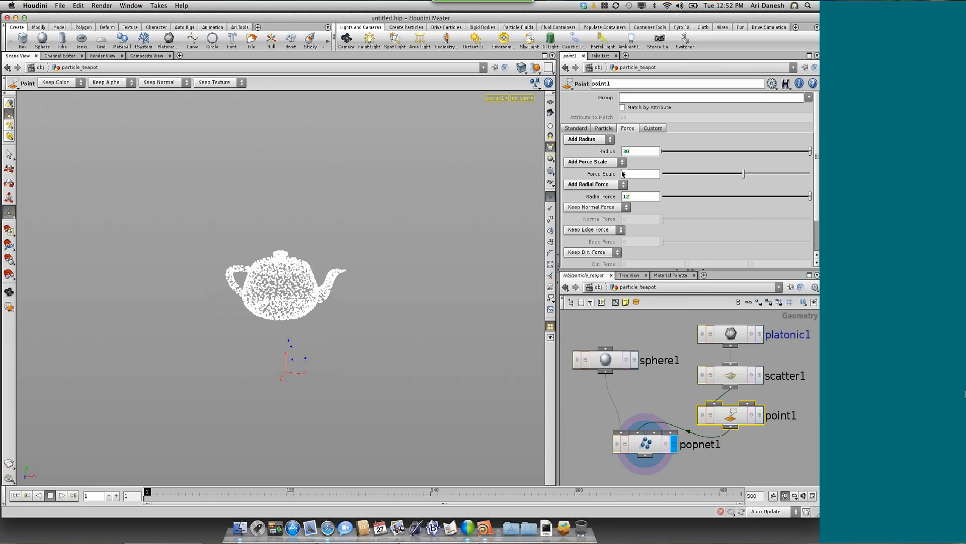
pyautogui.click(624, 173)
pyautogui.write('.5')
pyautogui.press('Return')
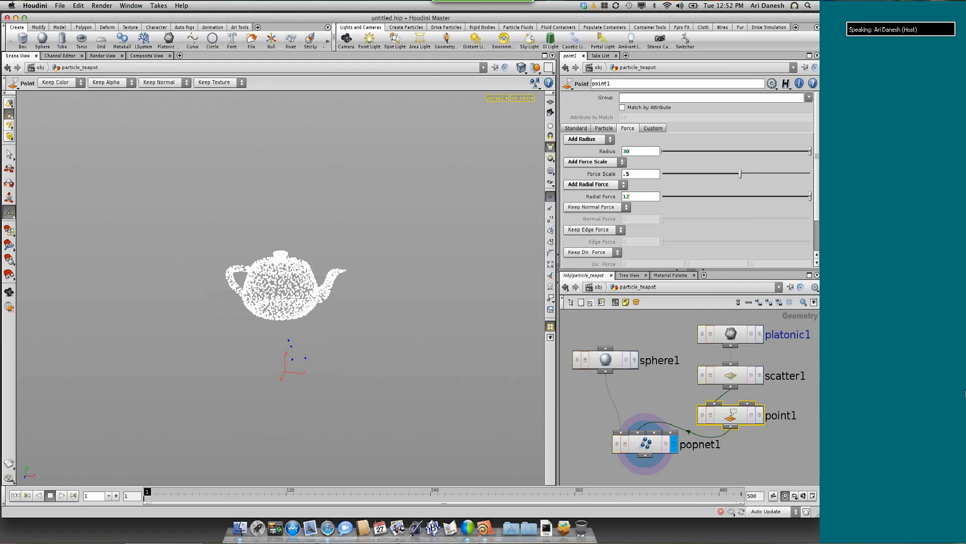
# Select popnet1 and play its particle simulation from the first frame to about frame 108
pyautogui.click(635, 443)
pyautogui.click(698, 458)
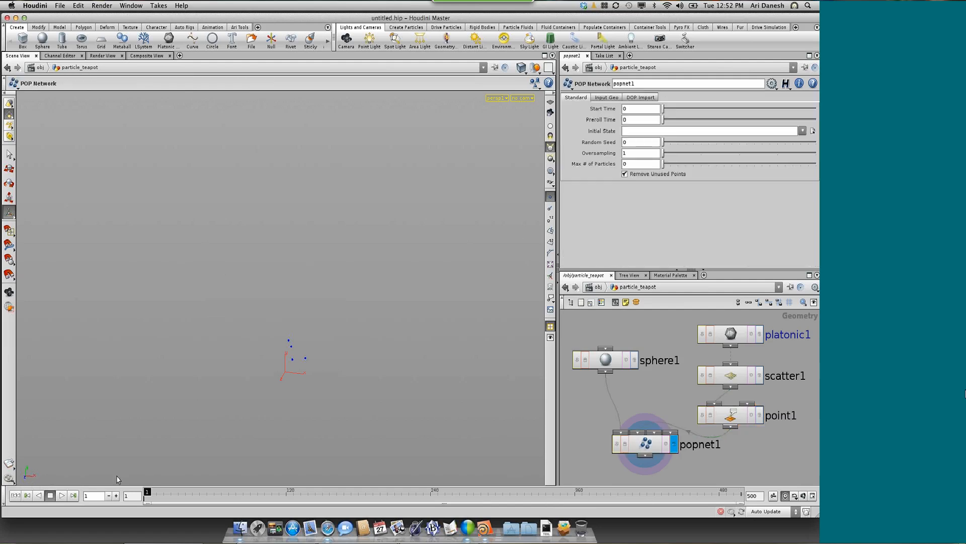
pyautogui.click(61, 495)
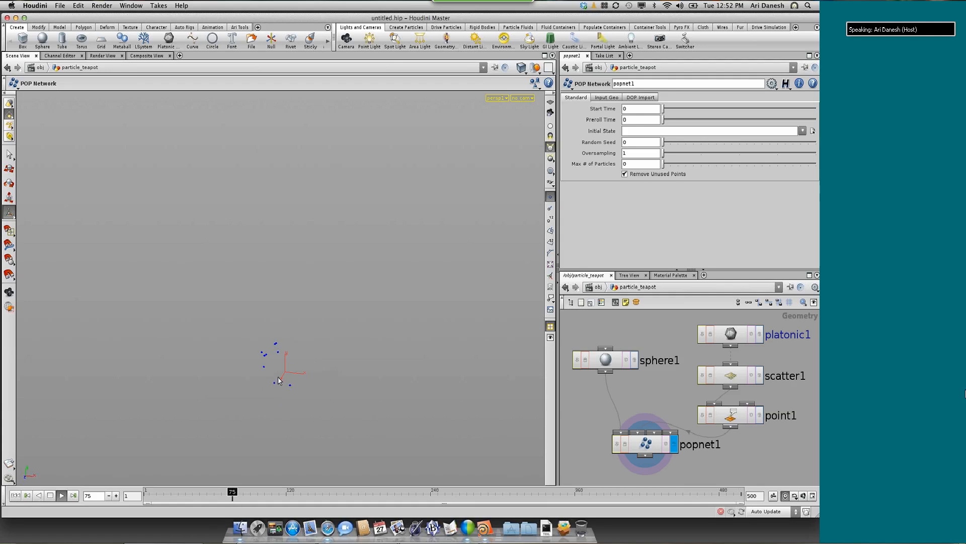
pyautogui.click(50, 495)
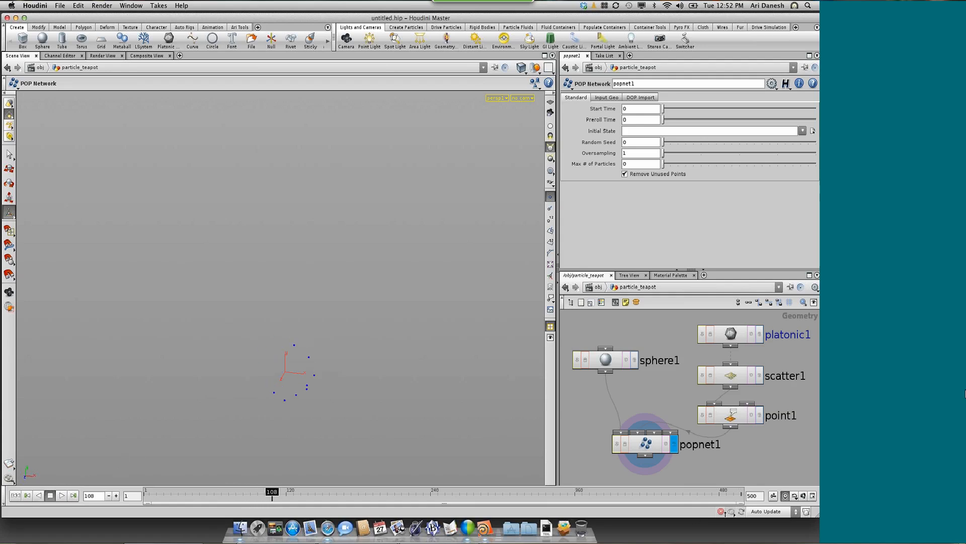
# Inside popnet1, set attractor1's Attractor Use to Single point per particle and replay the simulation from the start
pyautogui.doubleClick(646, 445)
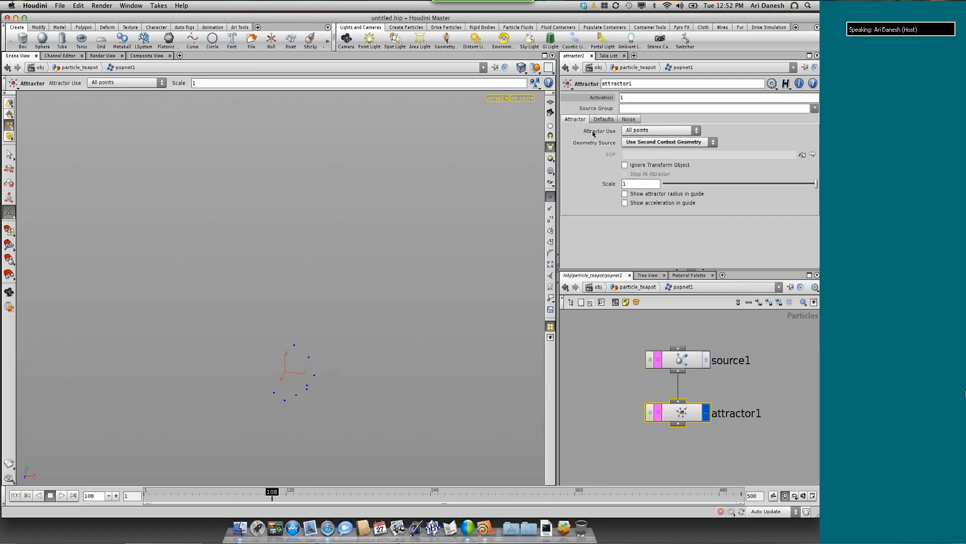
pyautogui.click(642, 131)
pyautogui.click(649, 141)
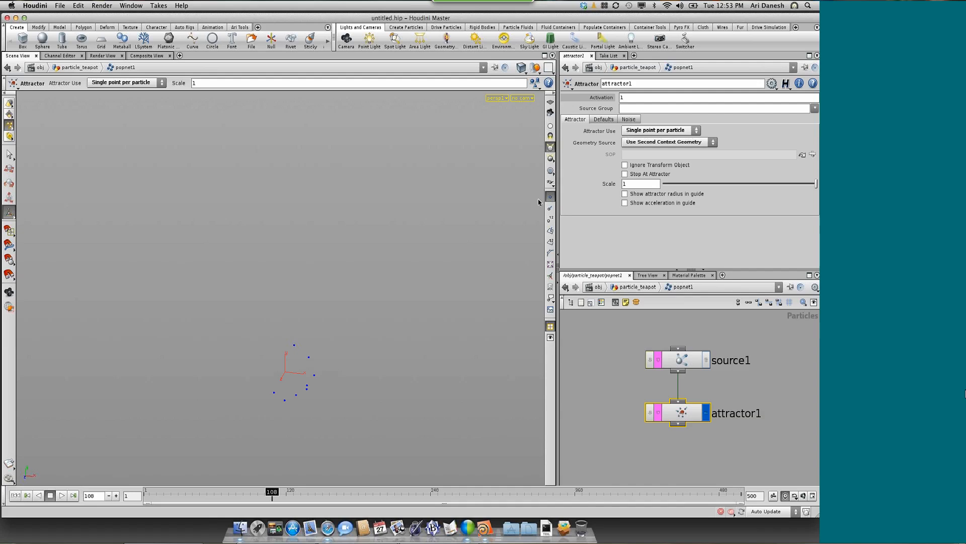
pyautogui.click(15, 496)
pyautogui.click(61, 496)
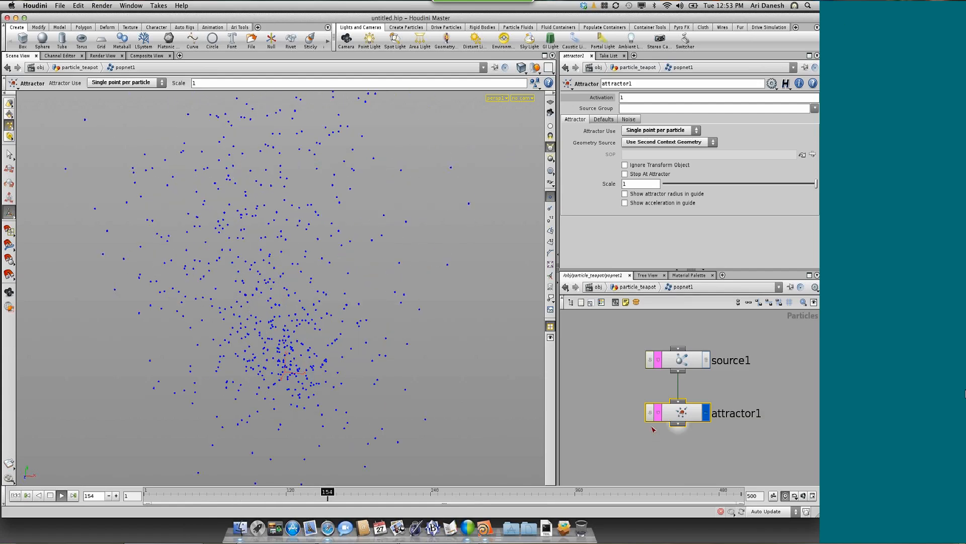
# Append a Drag node after attractor1 as the displayed node, and rewind the simulation to frame 1
pyautogui.press('Tab')
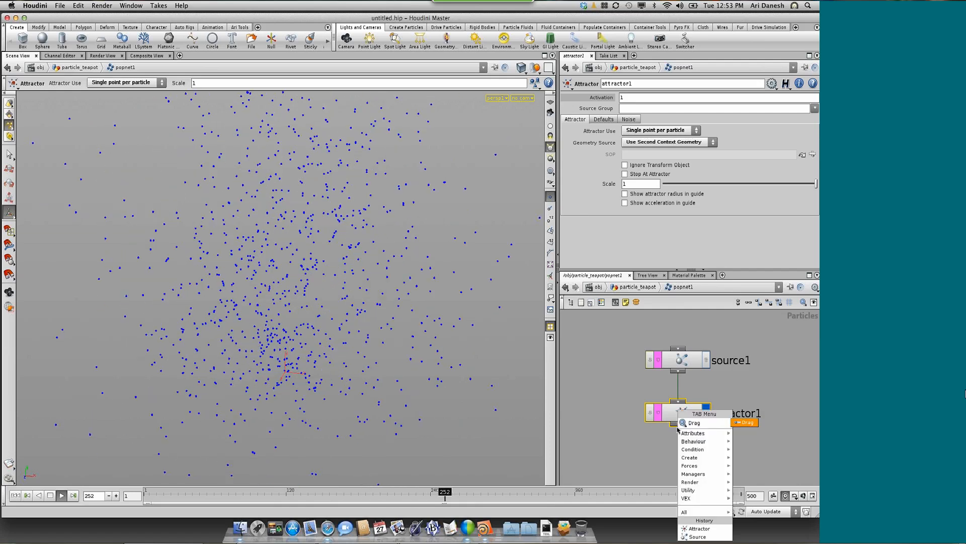
pyautogui.press('Return')
pyautogui.click(706, 454)
pyautogui.click(706, 454)
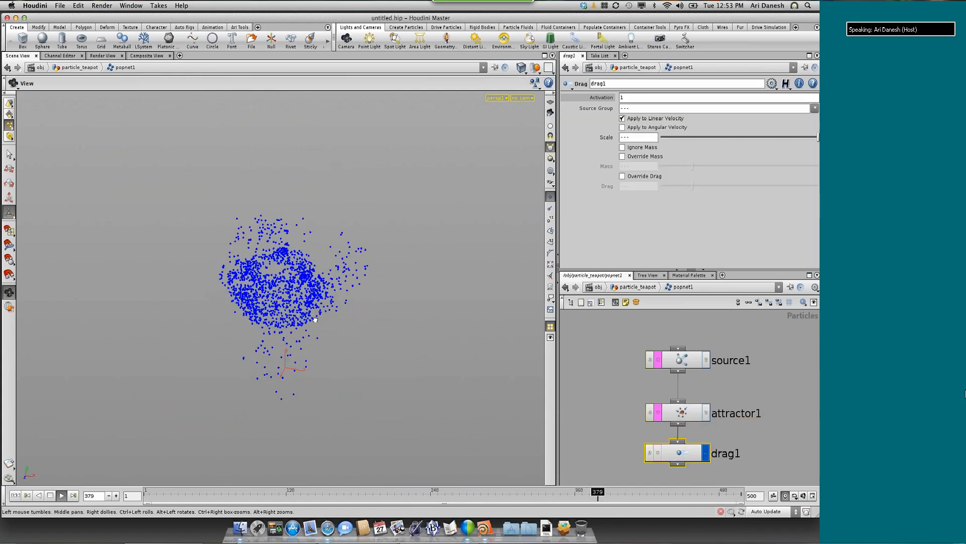
pyautogui.press('Return')
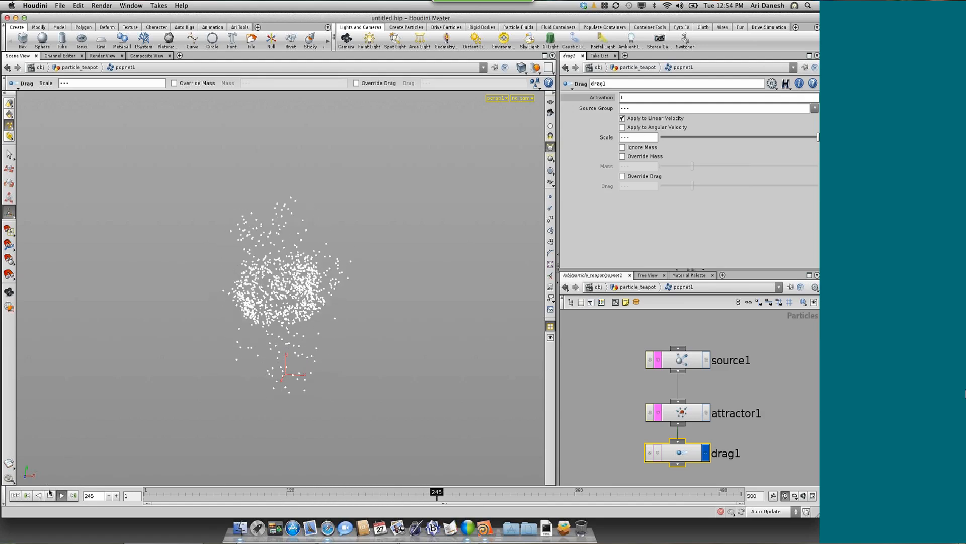
pyautogui.click(50, 496)
pyautogui.click(16, 495)
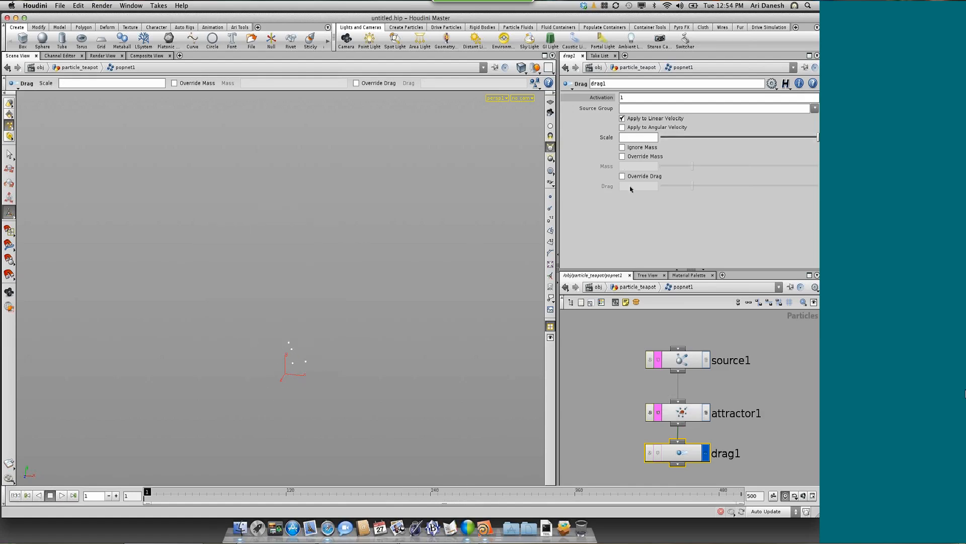
# Set source1's Const. Activation and Const. Birth Rate to 0 in its birth settings
pyautogui.click(677, 361)
pyautogui.click(596, 98)
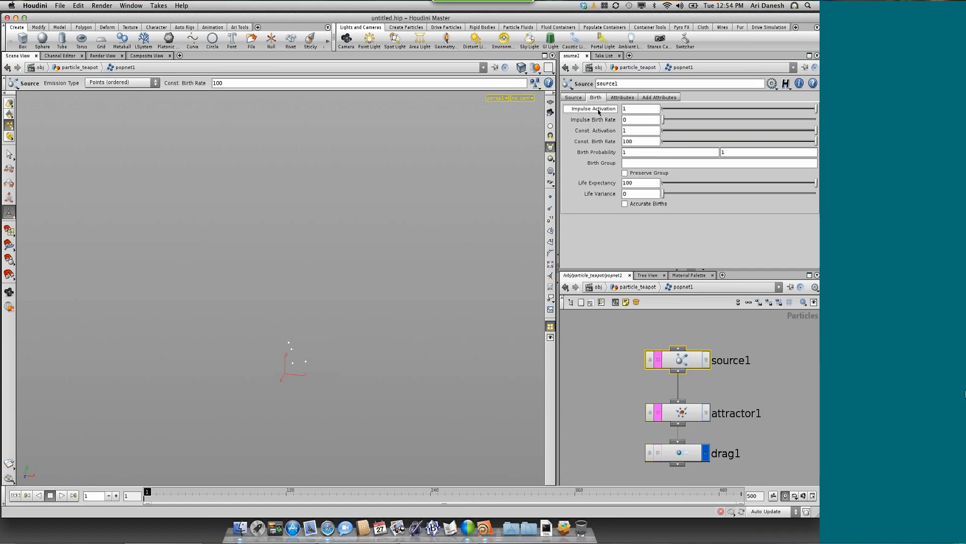
pyautogui.moveTo(598, 112)
pyautogui.doubleClick(628, 131)
pyautogui.write('0')
pyautogui.press('Return')
pyautogui.doubleClick(637, 141)
pyautogui.write('0')
pyautogui.press('Return')
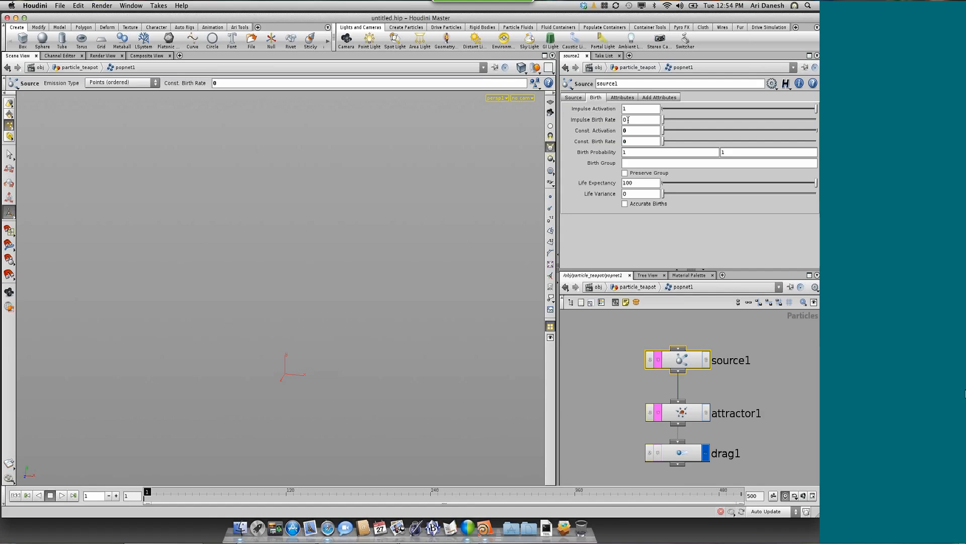
# Set source1's Impulse Birth Rate to the expression $NPT
pyautogui.doubleClick(624, 119)
pyautogui.write('$NP')
pyautogui.press('Return')
pyautogui.write('T')
pyautogui.press('Return')
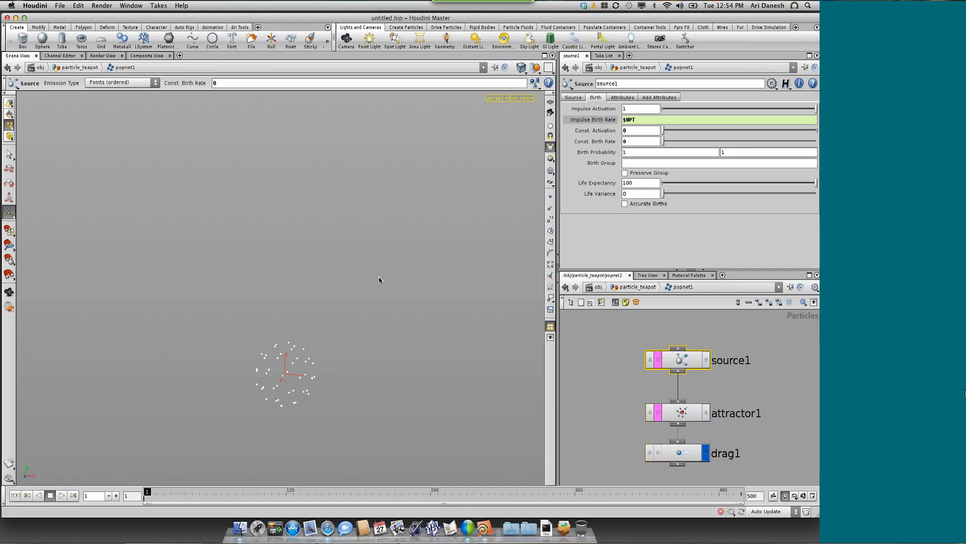
# Set source1's Impulse Activation to the expression $F<50
pyautogui.click(604, 120)
pyautogui.click(608, 120)
pyautogui.write('F')
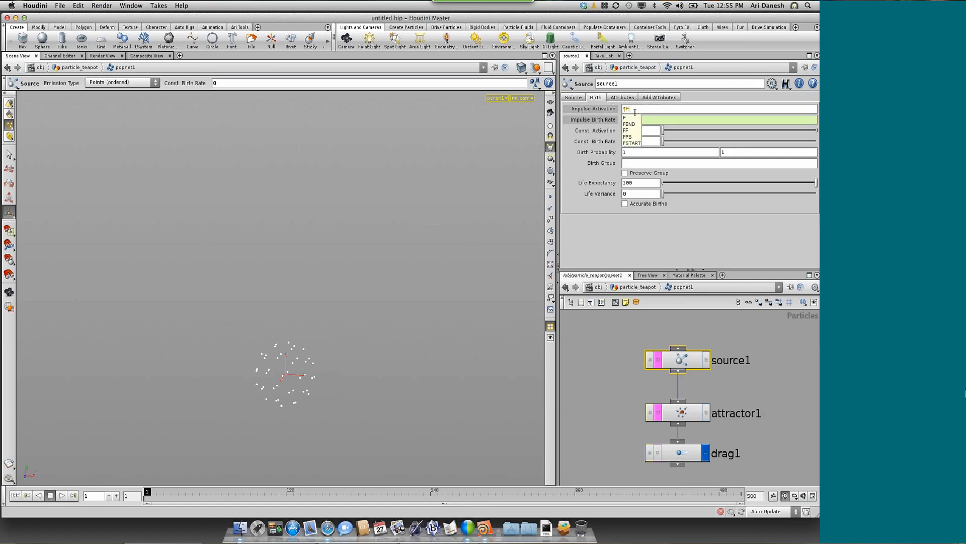
pyautogui.write('<50')
pyautogui.press('Return')
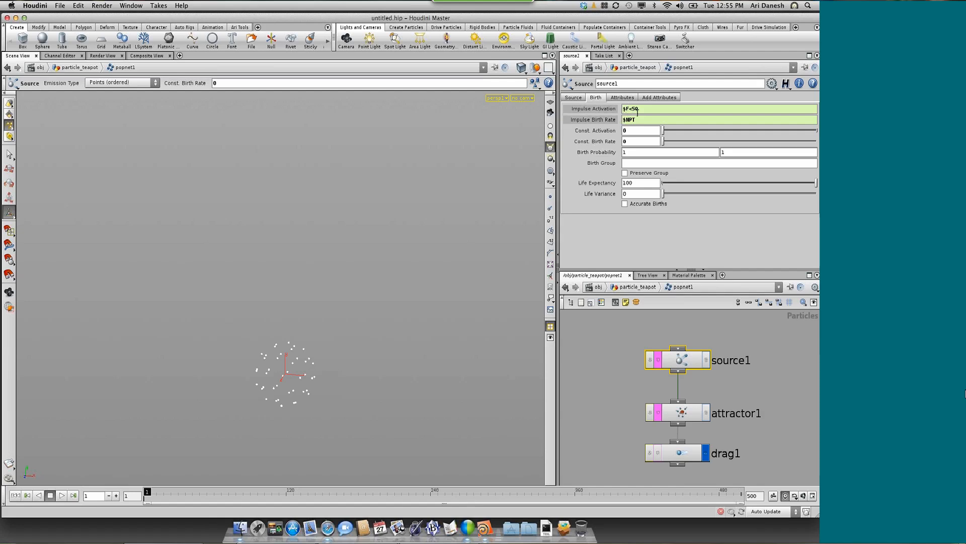
# Play the simulation and view the particles gathering into the teapot shape from a front angle
pyautogui.click(60, 495)
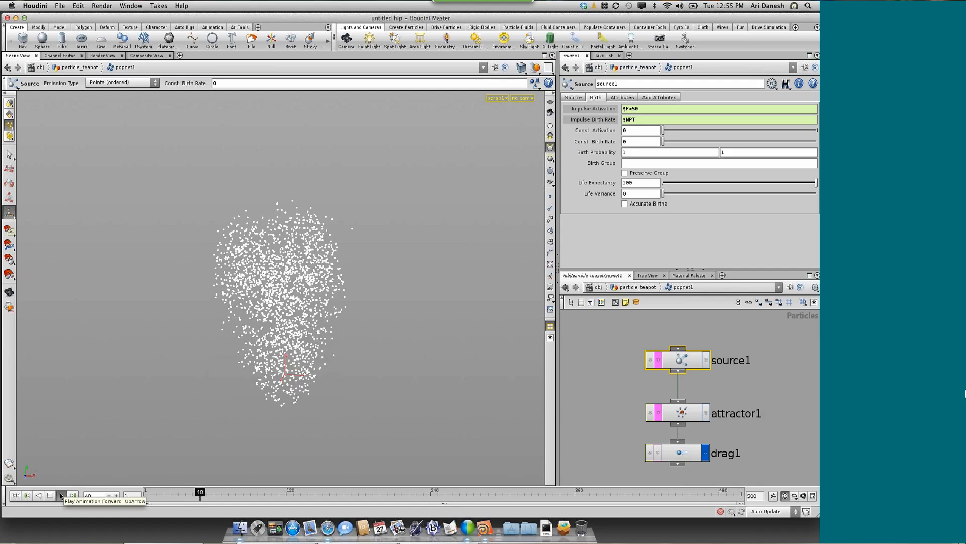
pyautogui.click(60, 495)
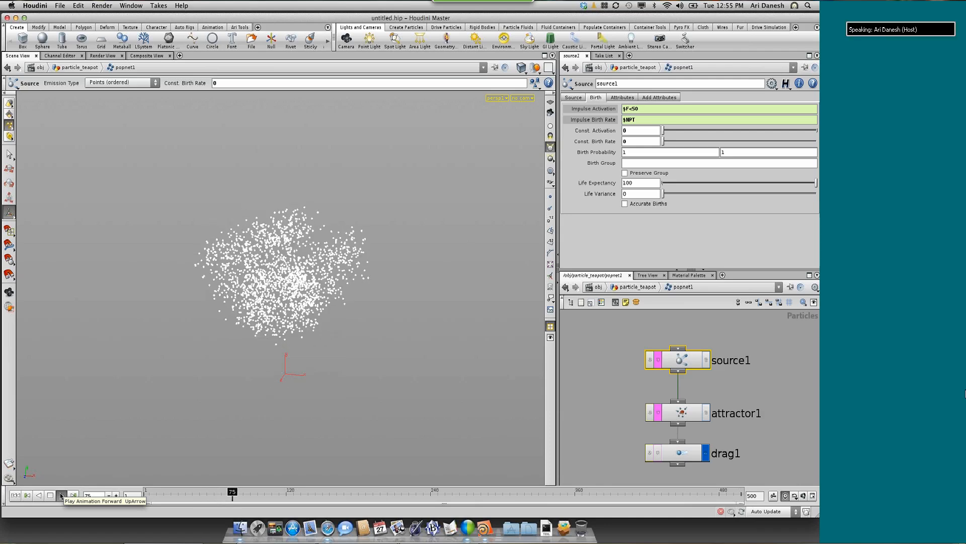
pyautogui.press('Escape')
pyautogui.moveTo(310, 368); pyautogui.dragTo(326, 348)
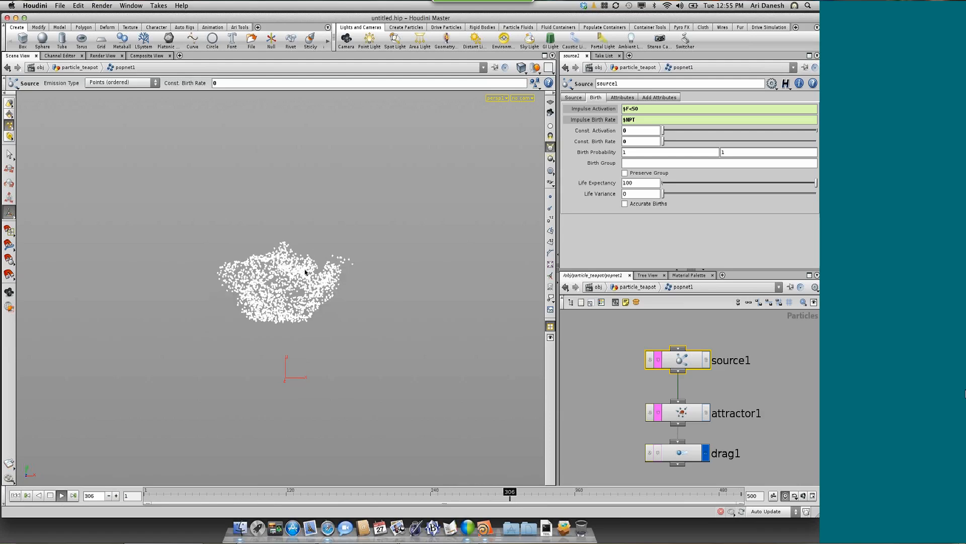
# Return to the particle_teapot network and set point1's force scale to .2
pyautogui.click(606, 366)
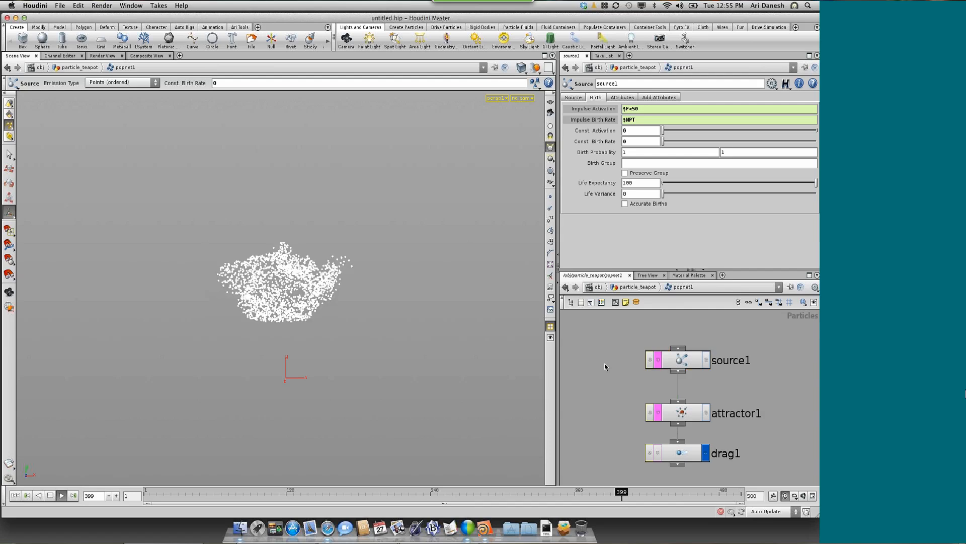
pyautogui.press('u')
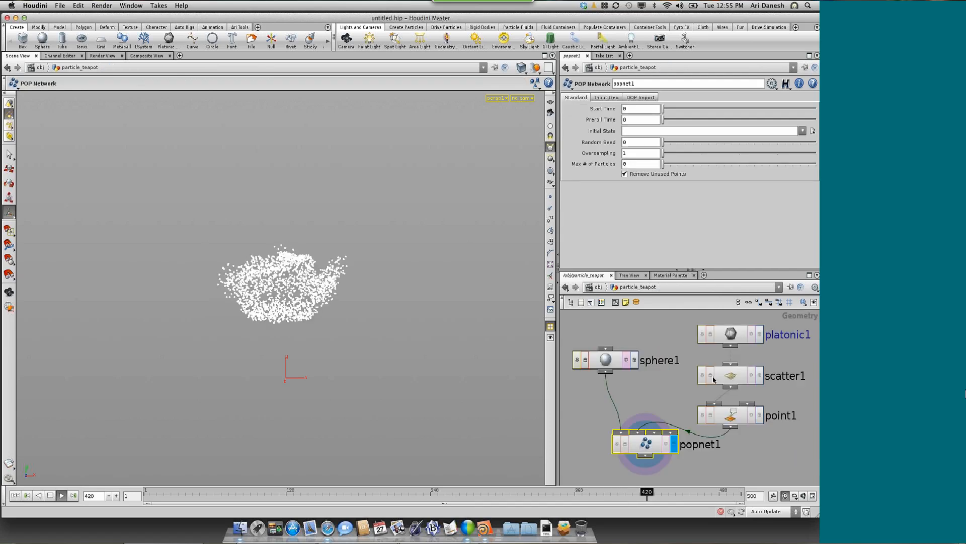
pyautogui.click(736, 414)
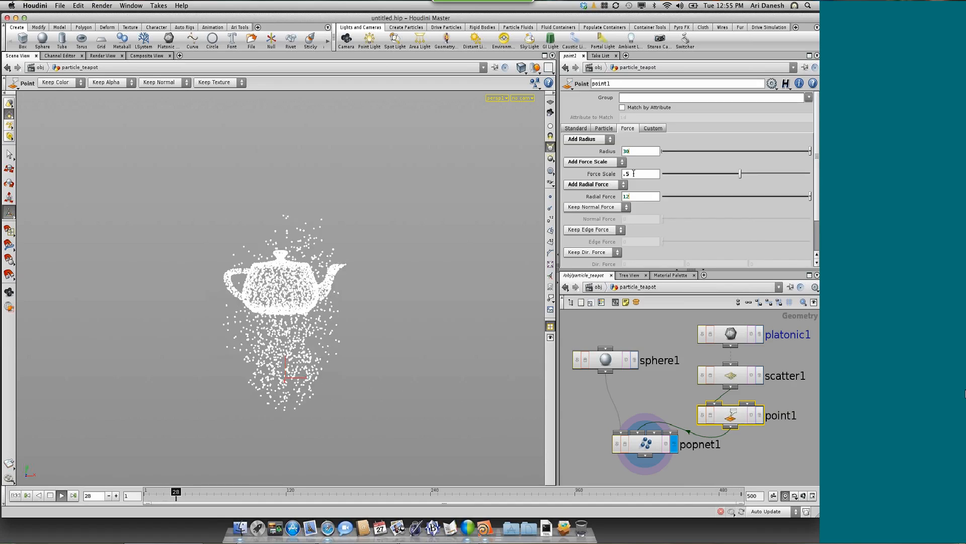
pyautogui.moveTo(632, 174); pyautogui.dragTo(621, 173)
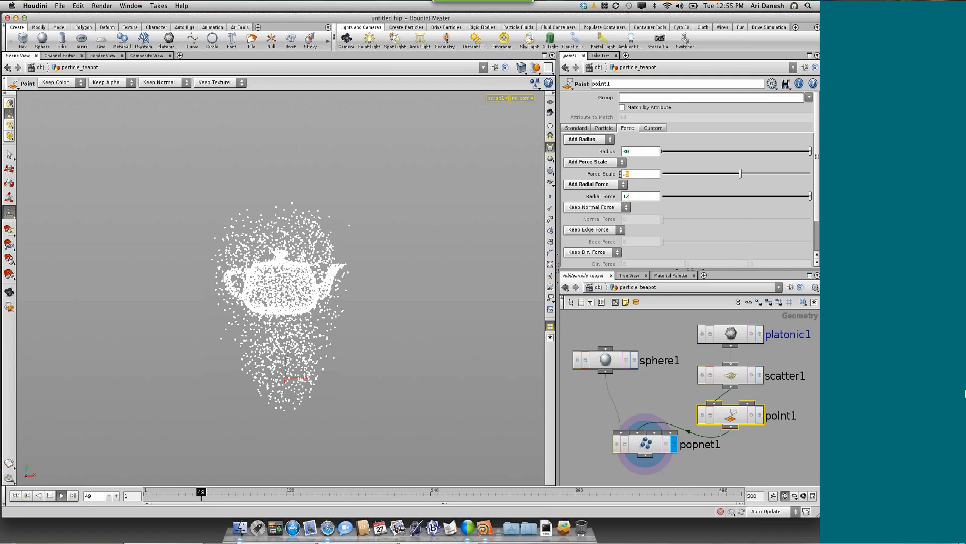
pyautogui.write('2')
pyautogui.press('Return')
# Replay popnet1's simulation from frame 1 with the .2 force scale and stop it at frame 467
pyautogui.click(643, 445)
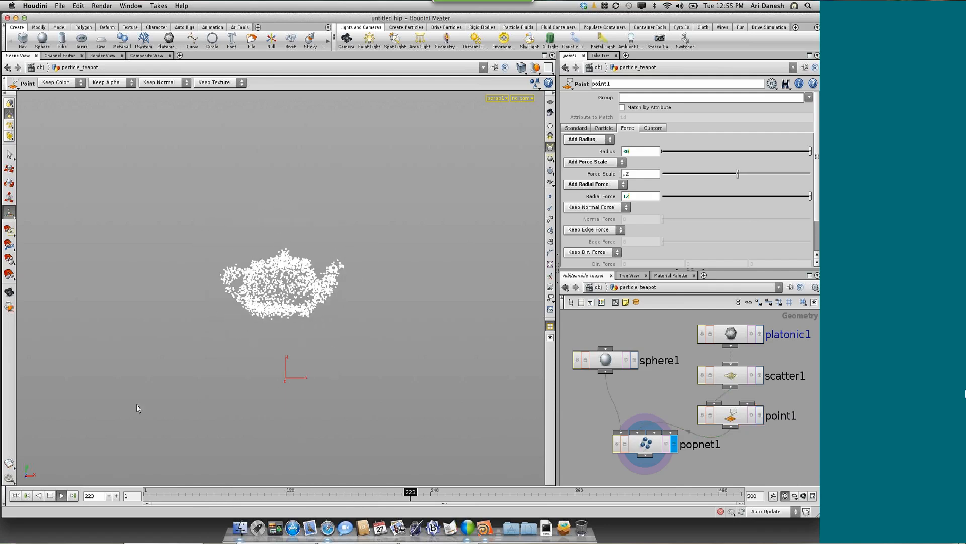
pyautogui.click(16, 493)
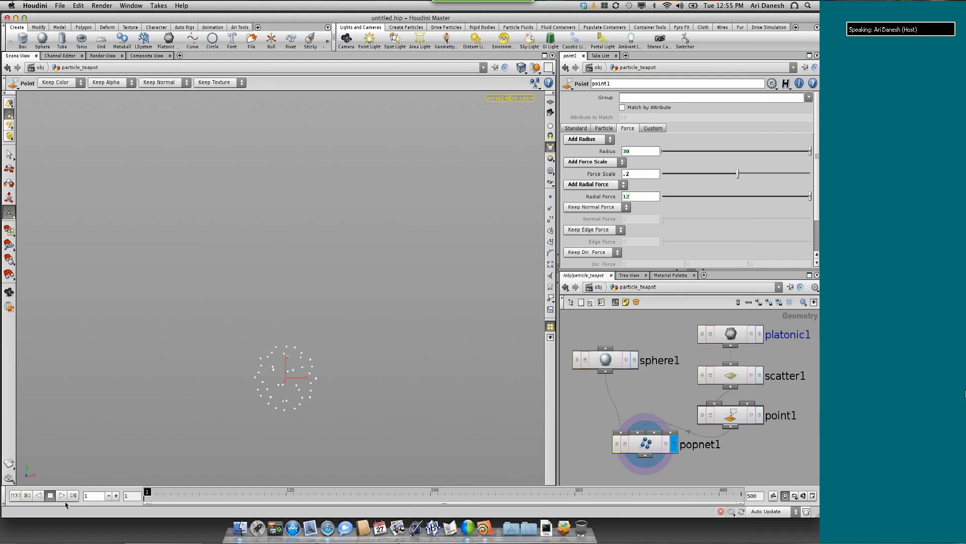
pyautogui.click(62, 495)
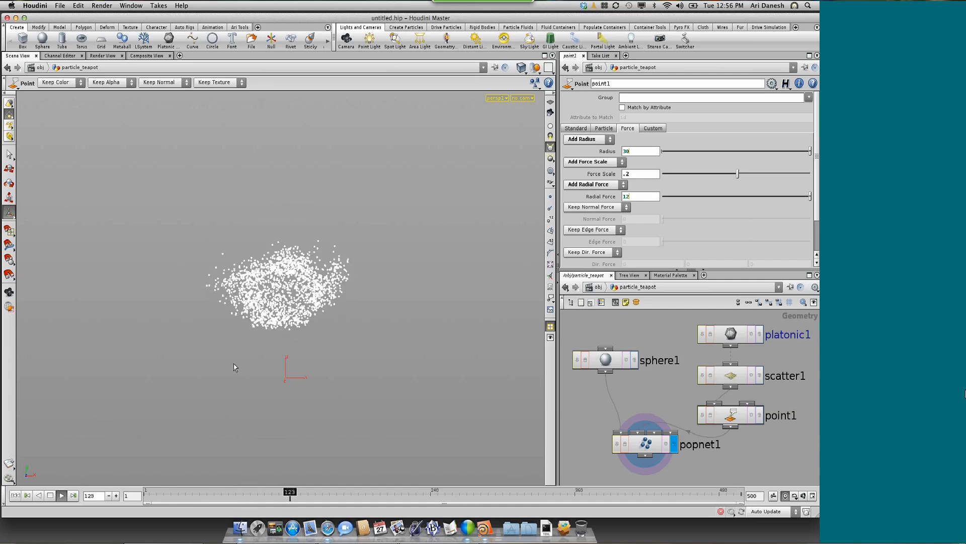
pyautogui.press('Escape')
pyautogui.moveTo(238, 348); pyautogui.dragTo(239, 358)
pyautogui.press('Return')
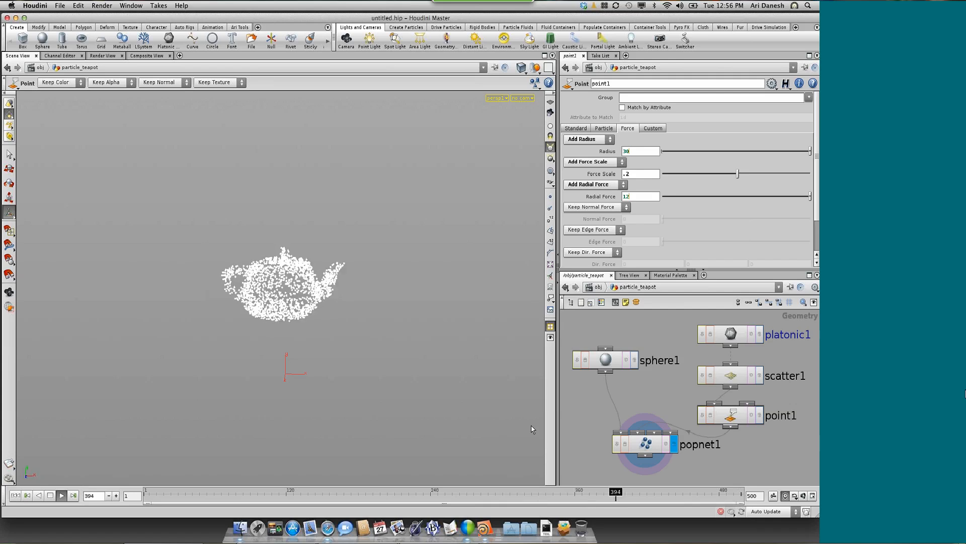
pyautogui.click(52, 495)
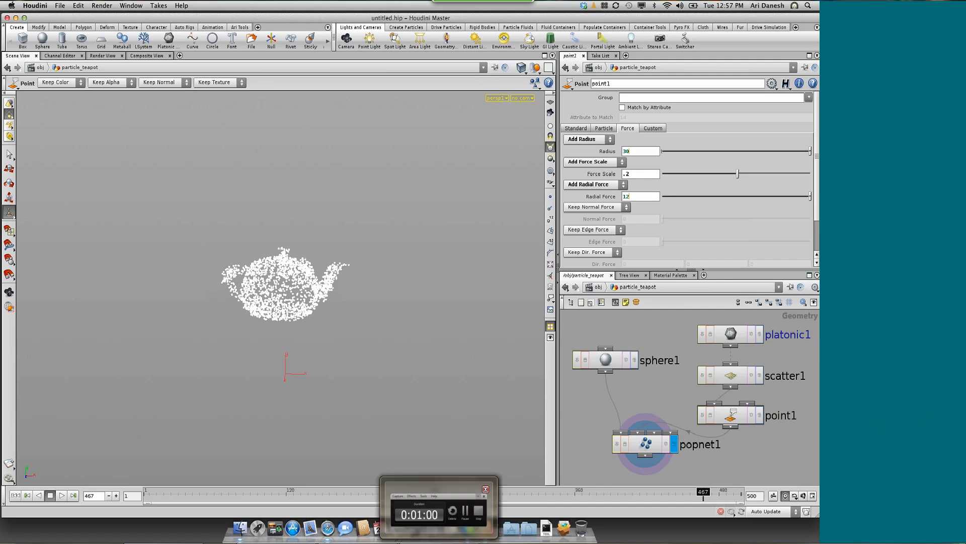
pyautogui.click(439, 543)
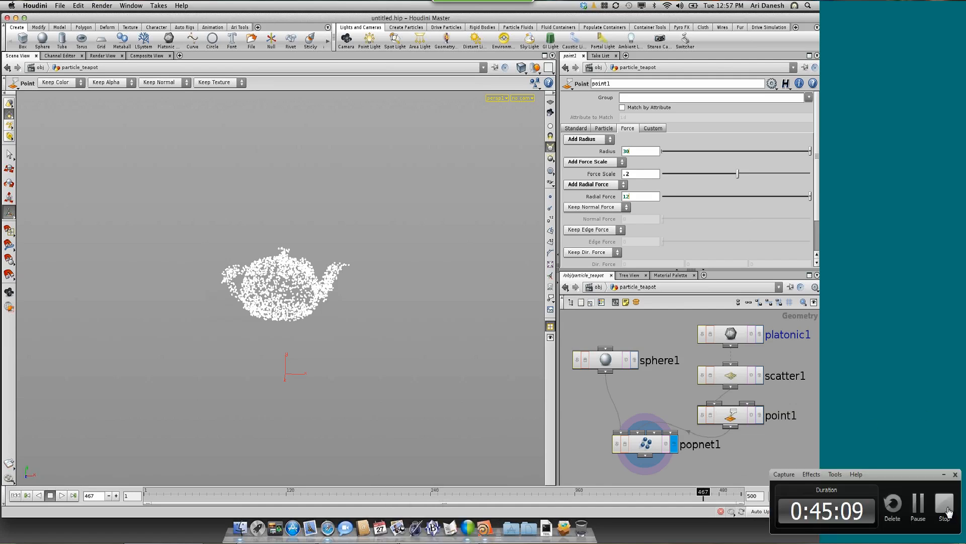